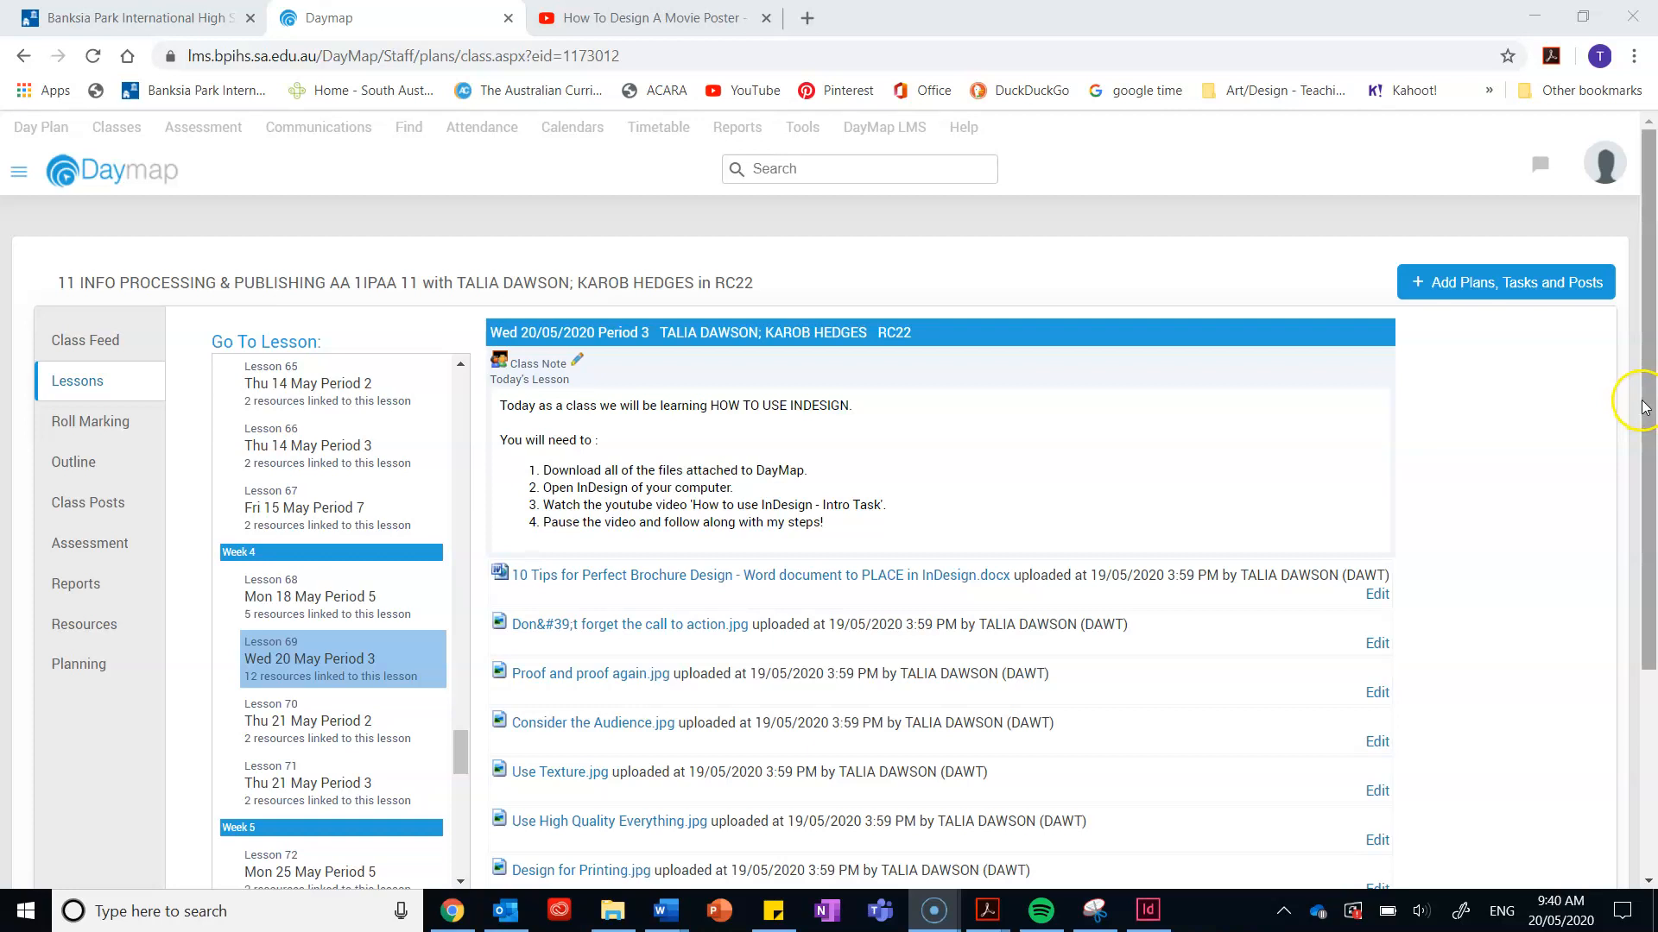
Step: Scroll the Lesson 69 plan to see all 12 attached resource files
scroll(1643, 401, down, 3)
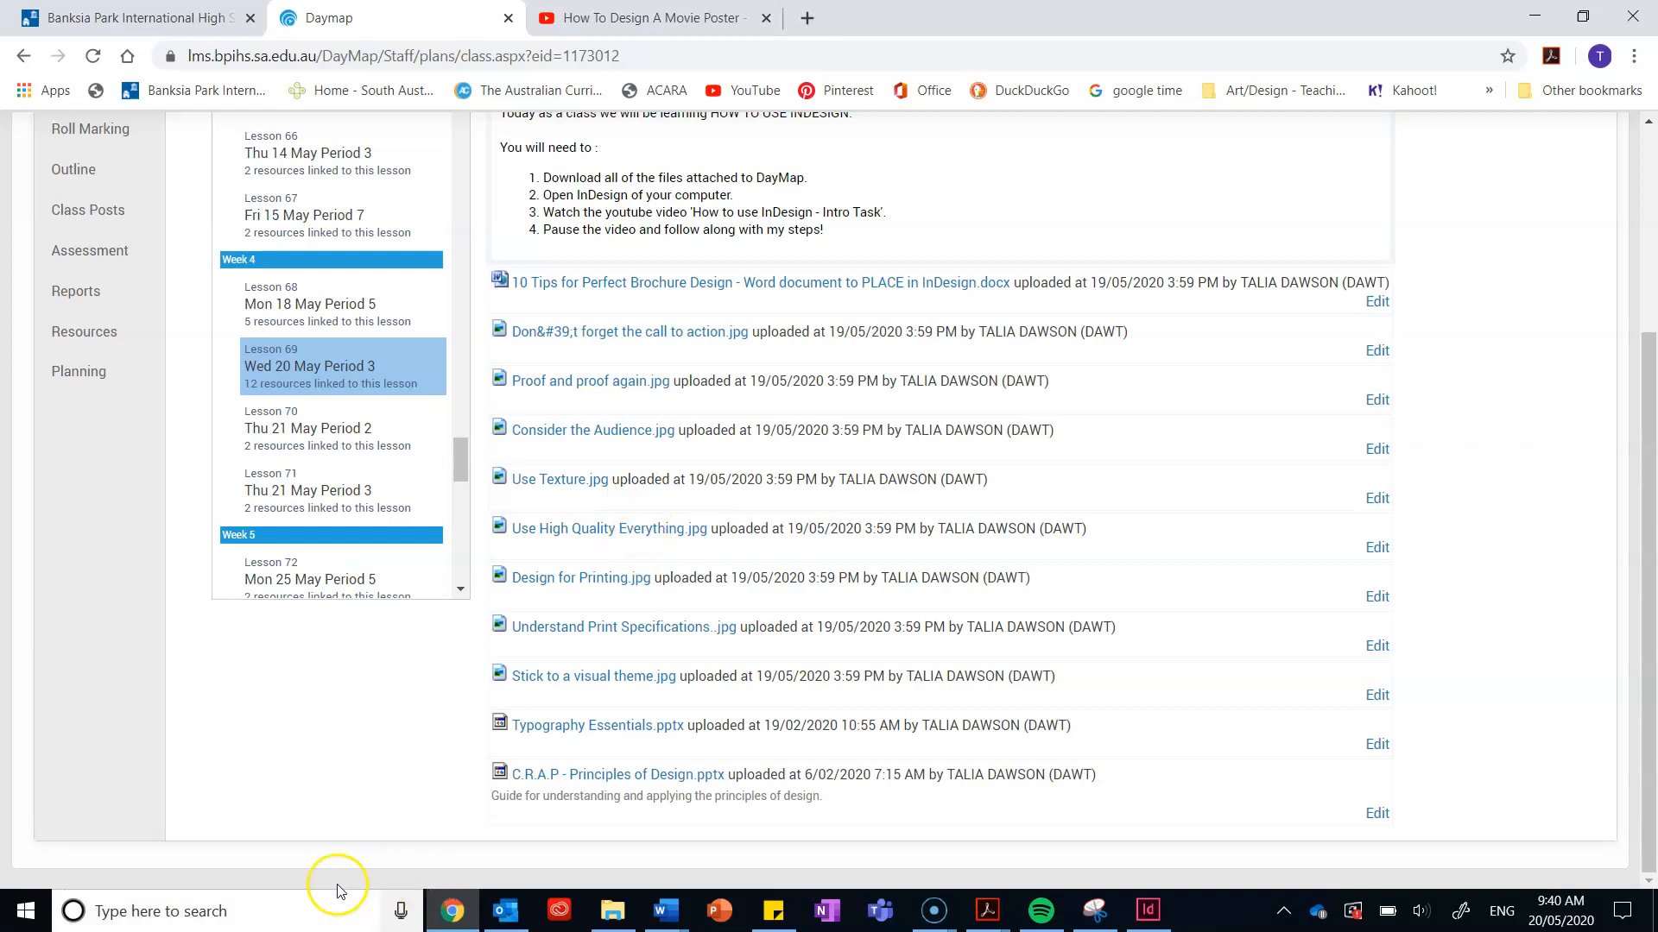
Step: Launch Adobe InDesign 2019 by searching 'in' in the Windows taskbar
click(271, 922)
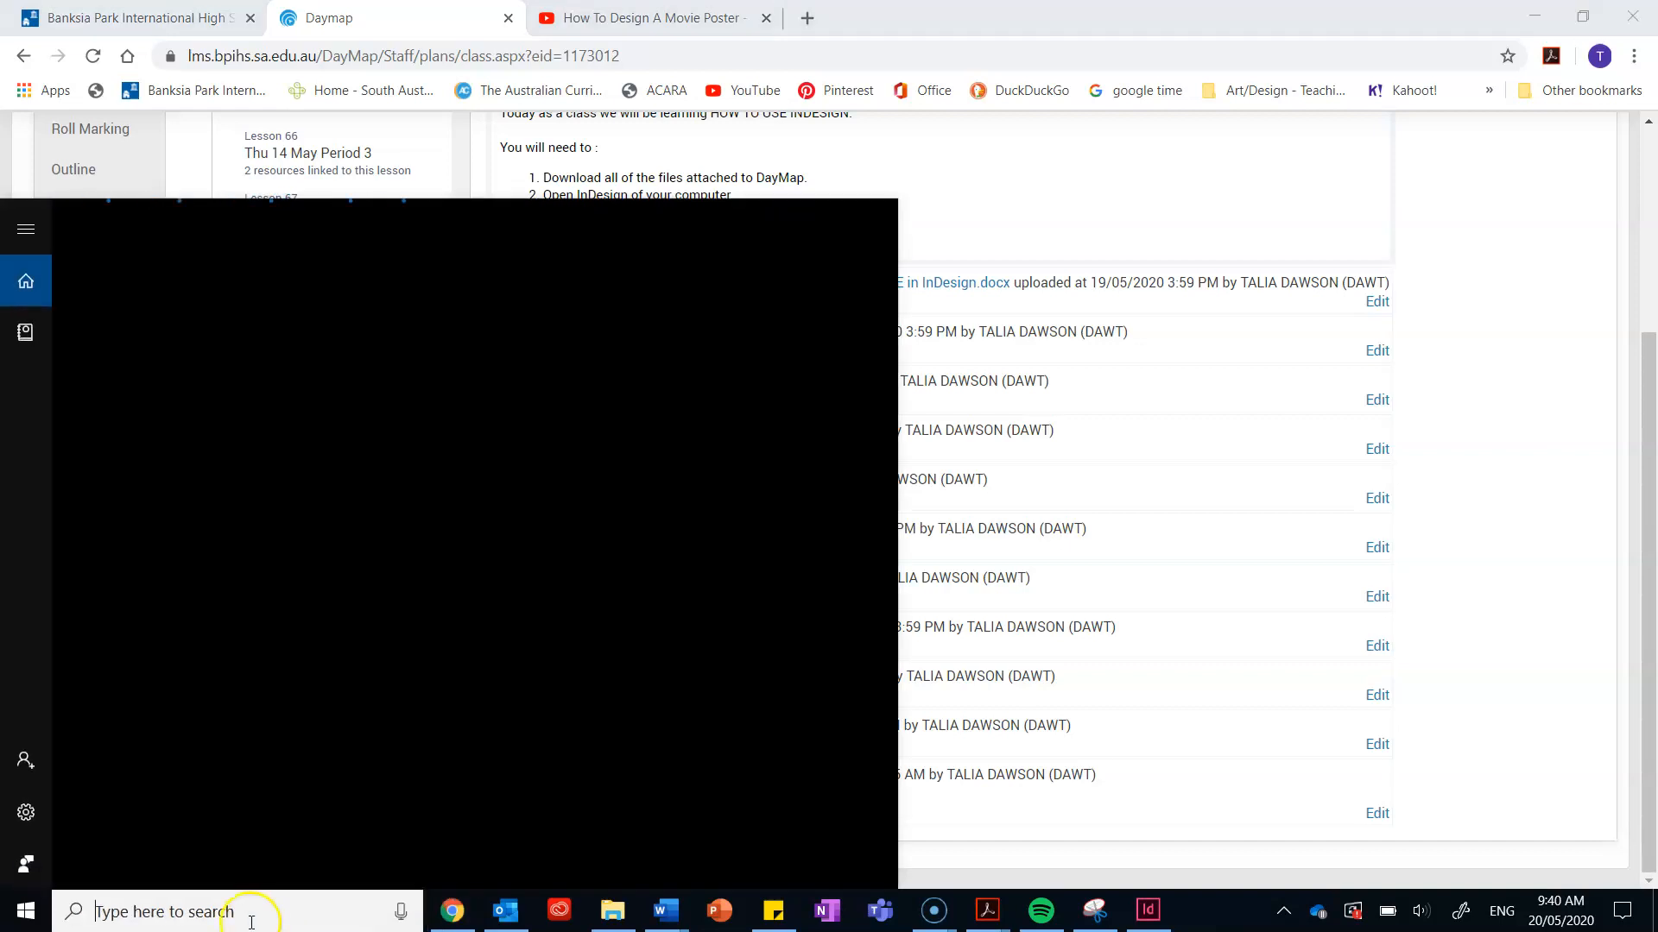
text(in)
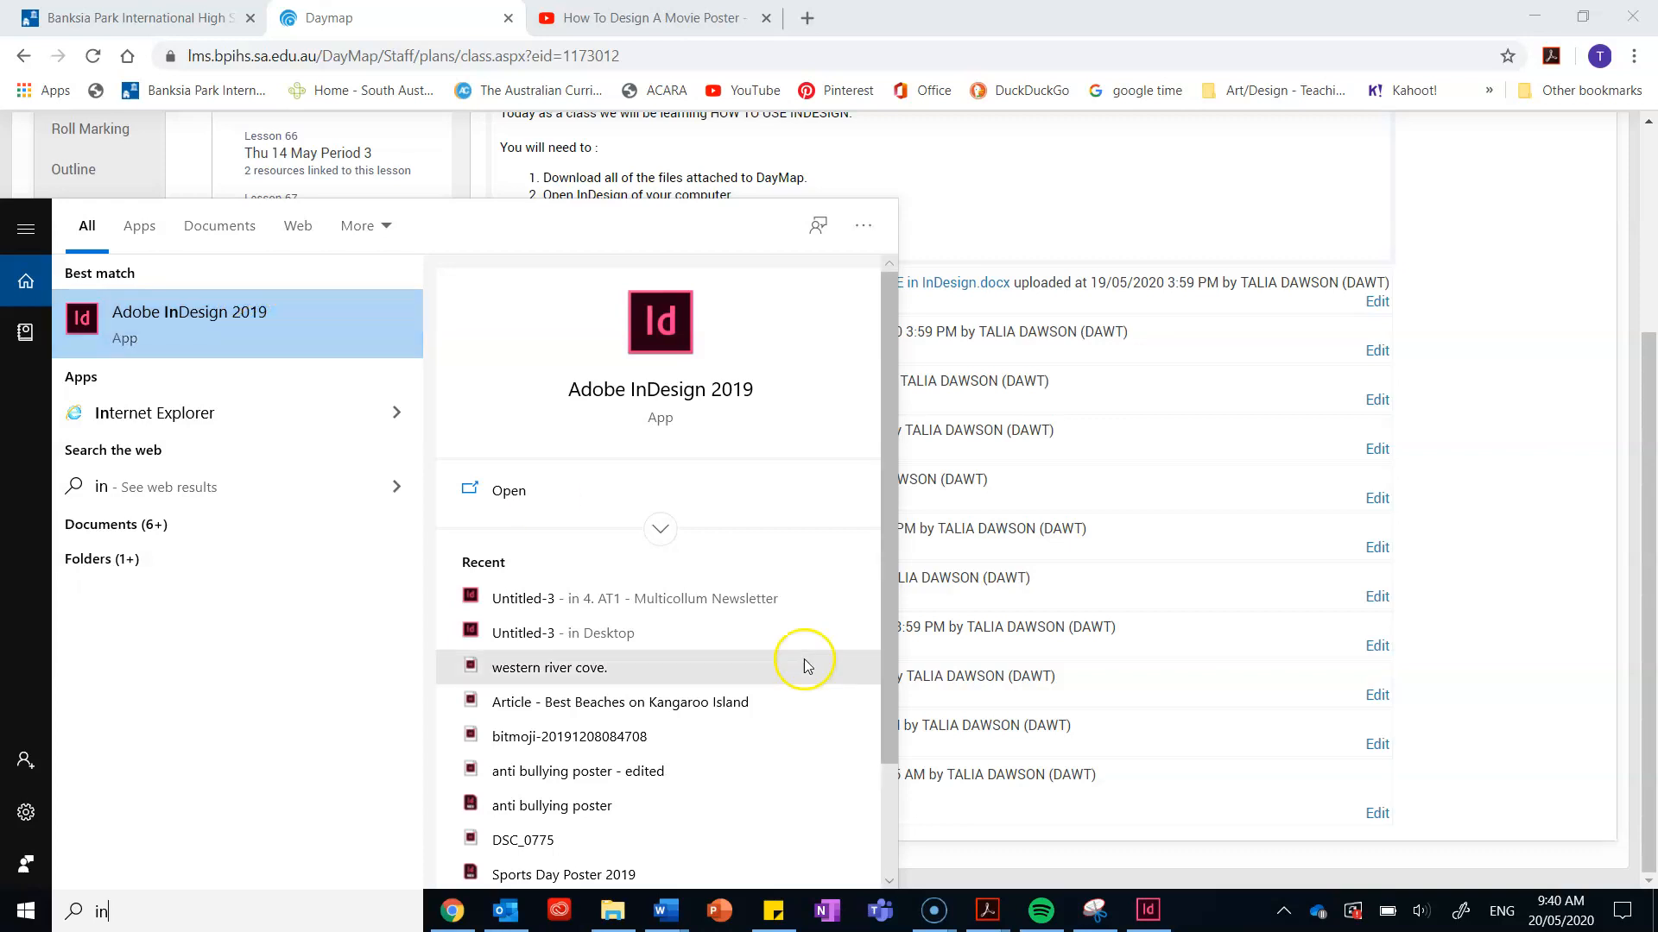
click(1148, 910)
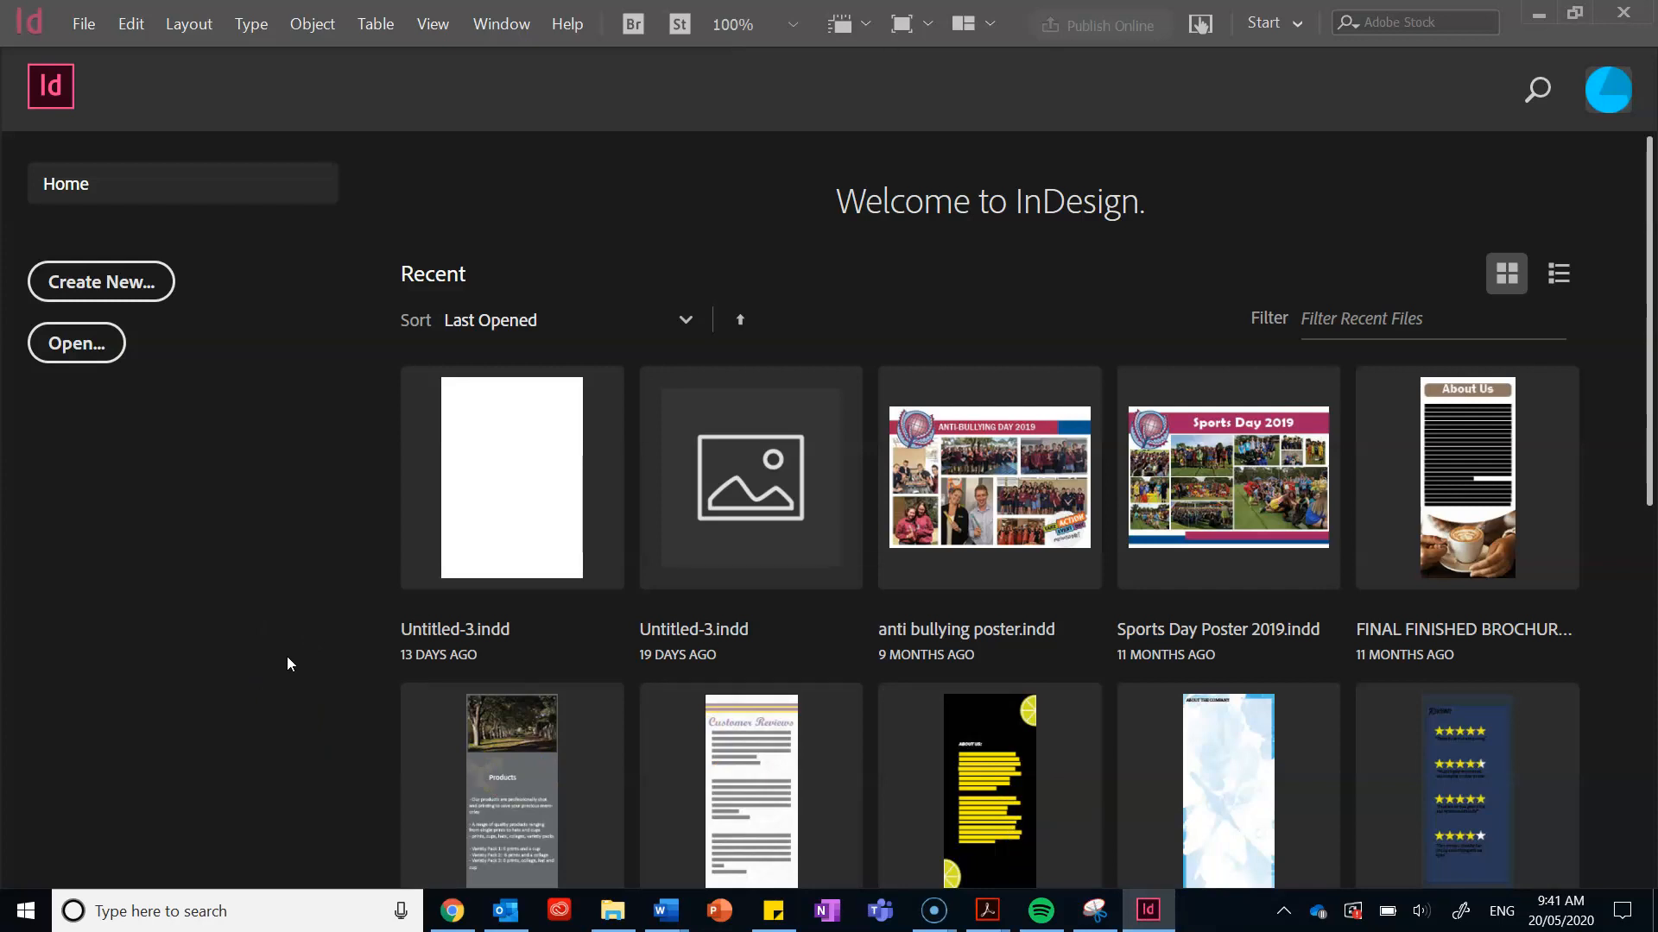
Step: Open the New Document dialog from the InDesign Home screen
click(149, 294)
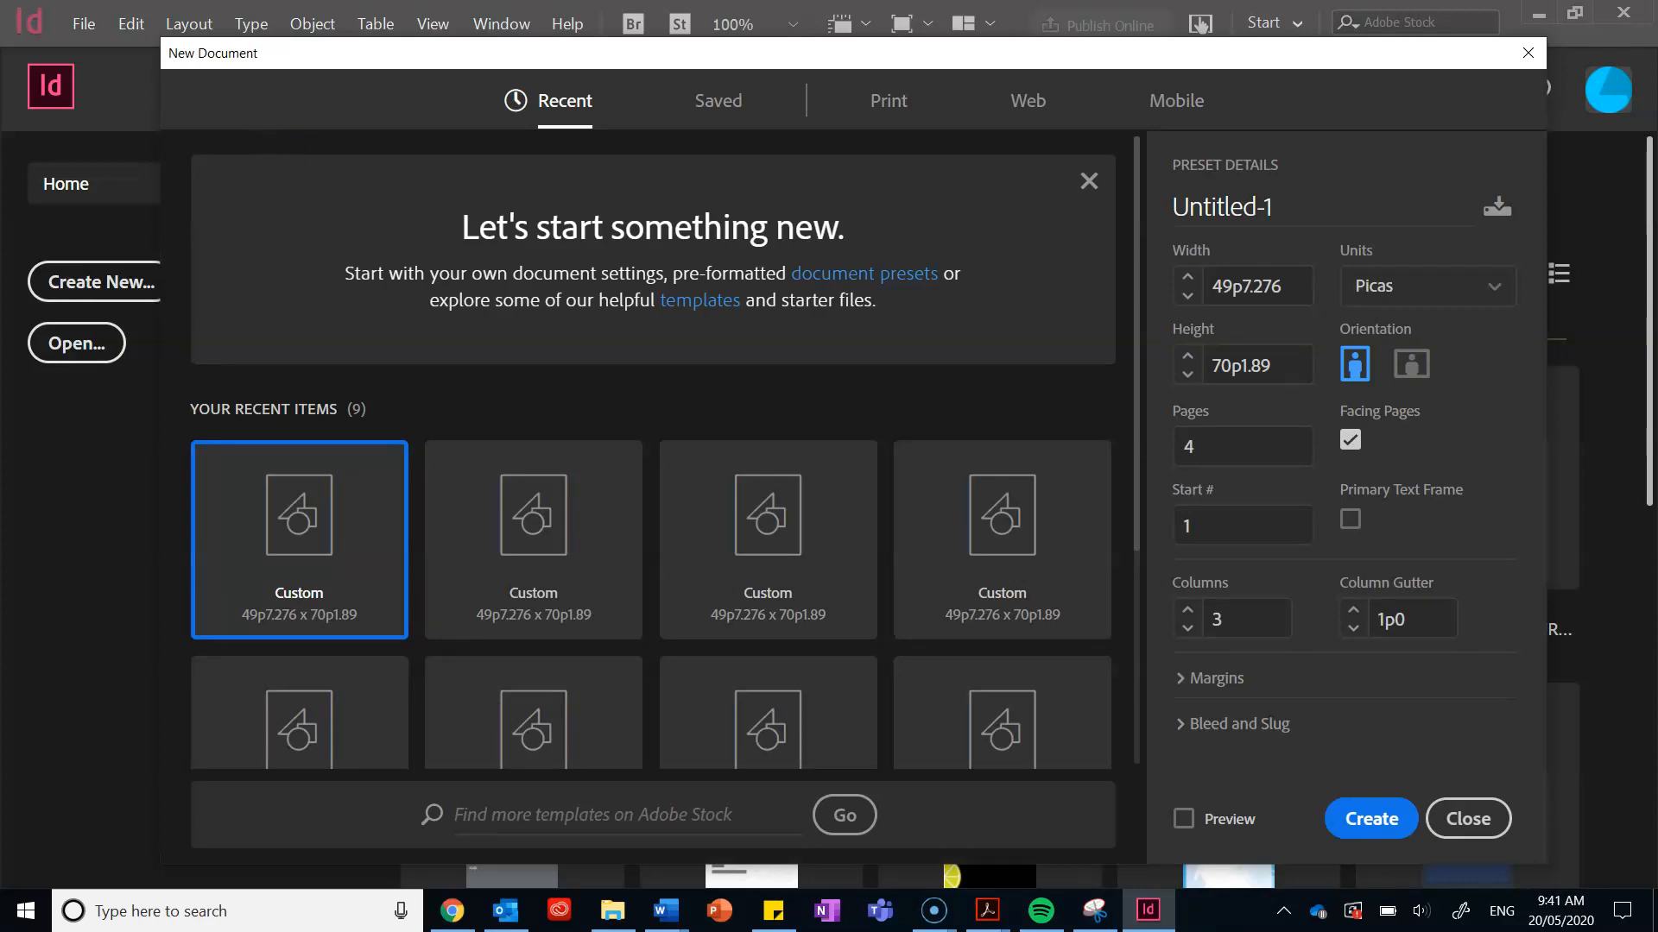
Step: Choose the A4 print preset with 3 pages and Facing Pages turned off
click(905, 123)
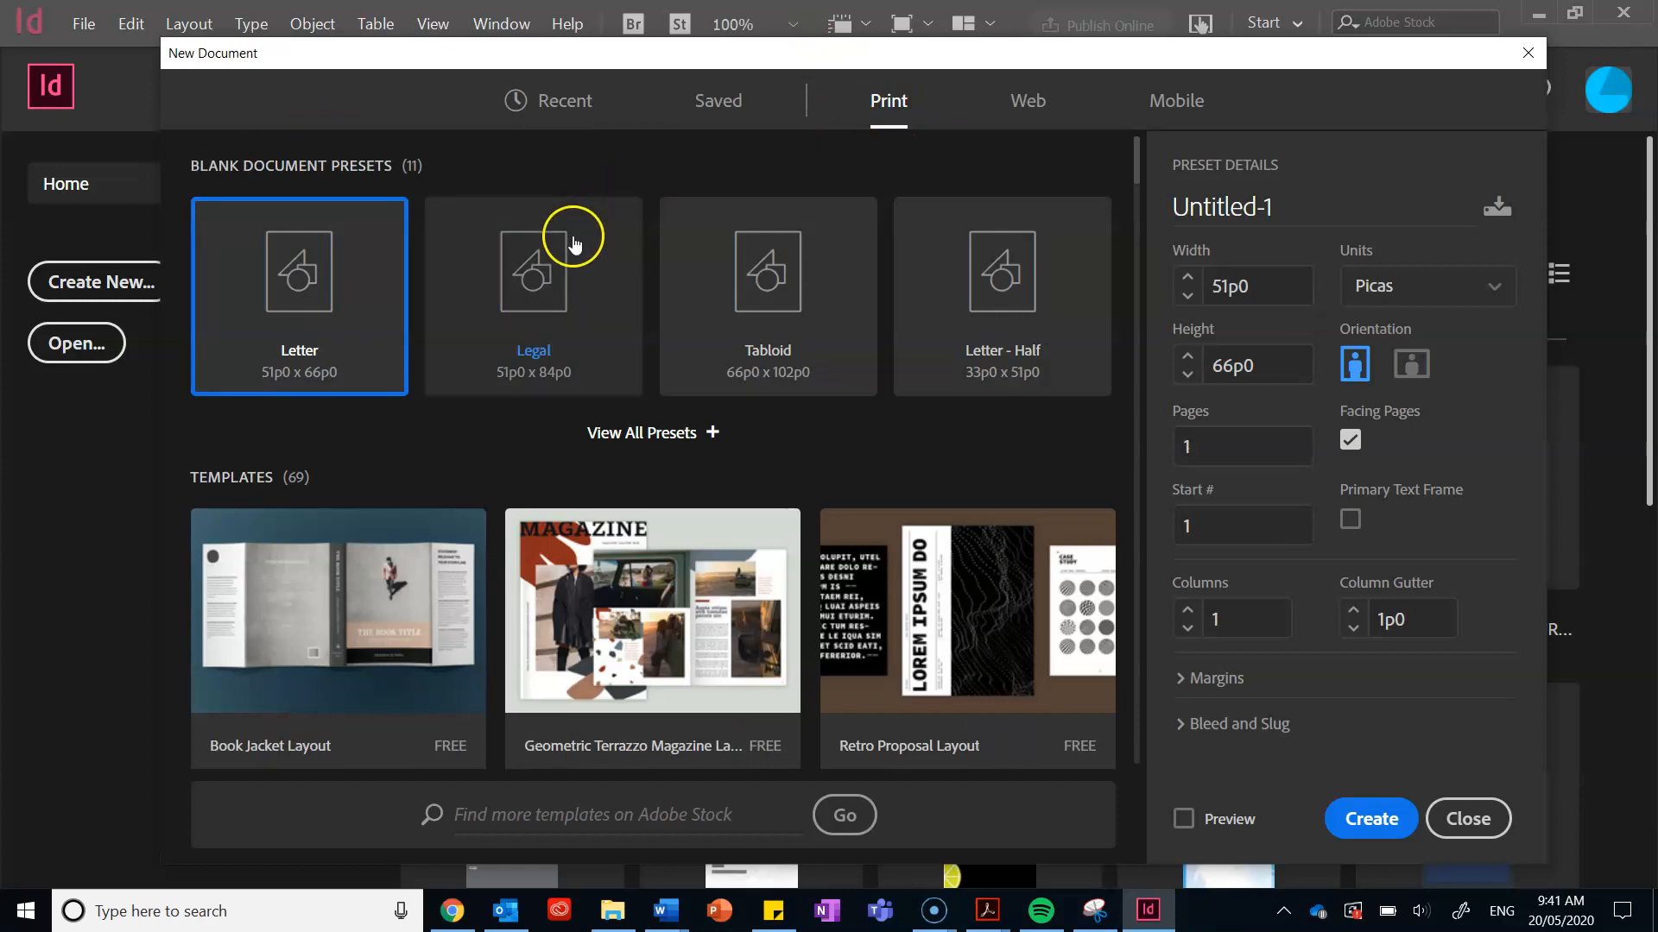
click(696, 433)
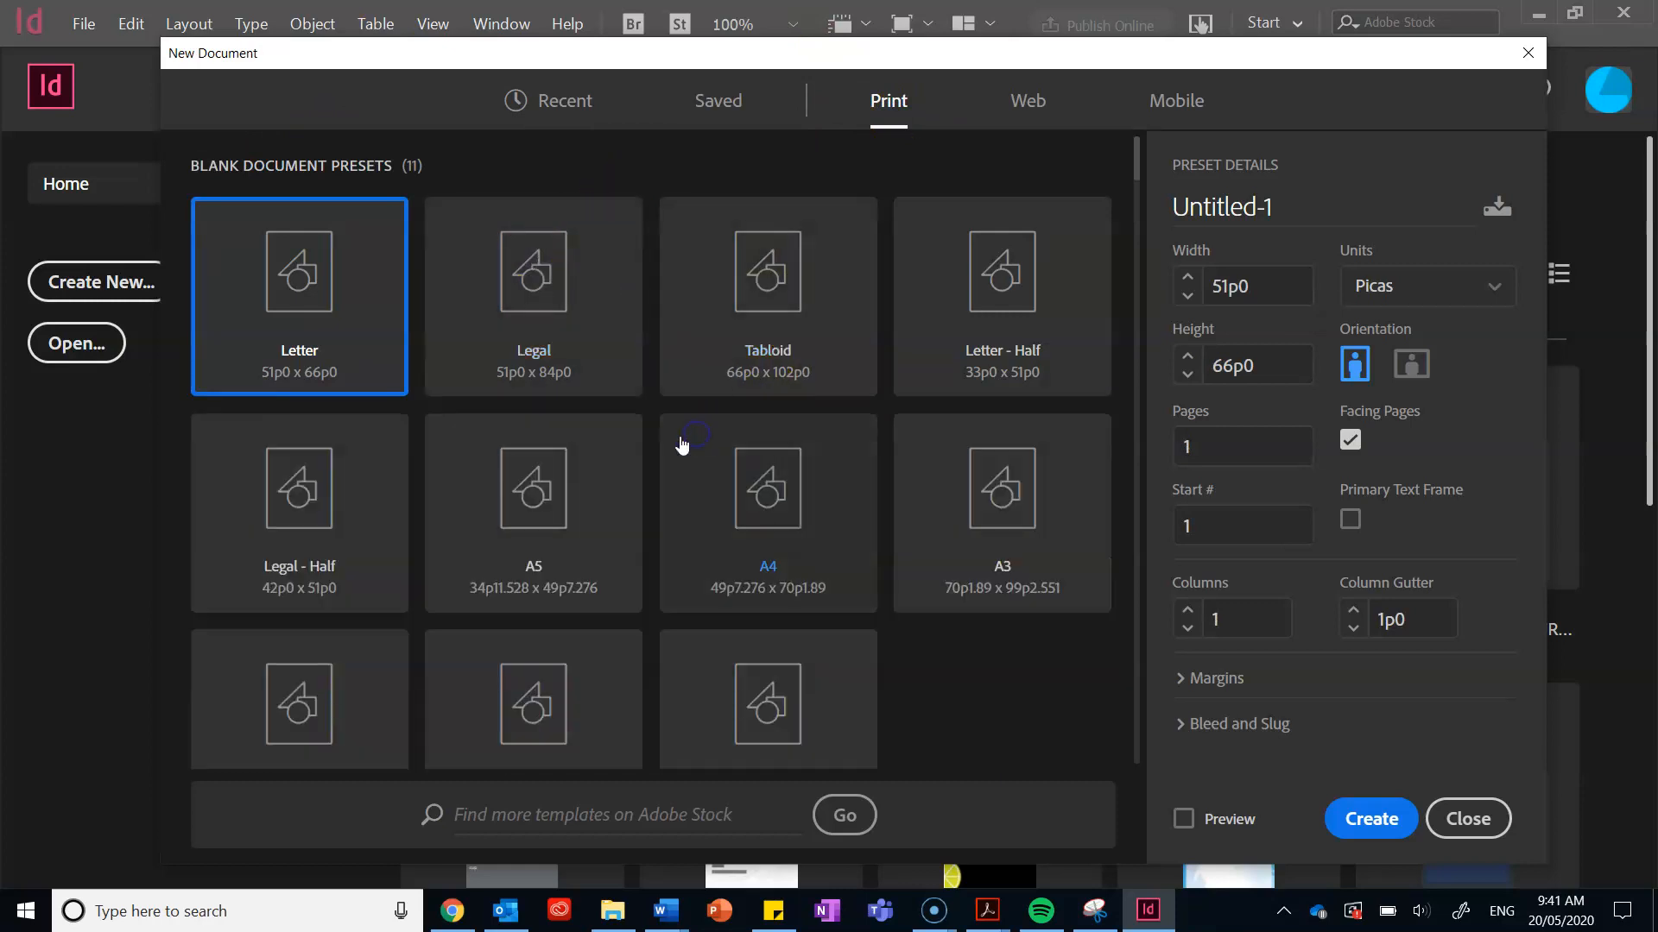
click(785, 496)
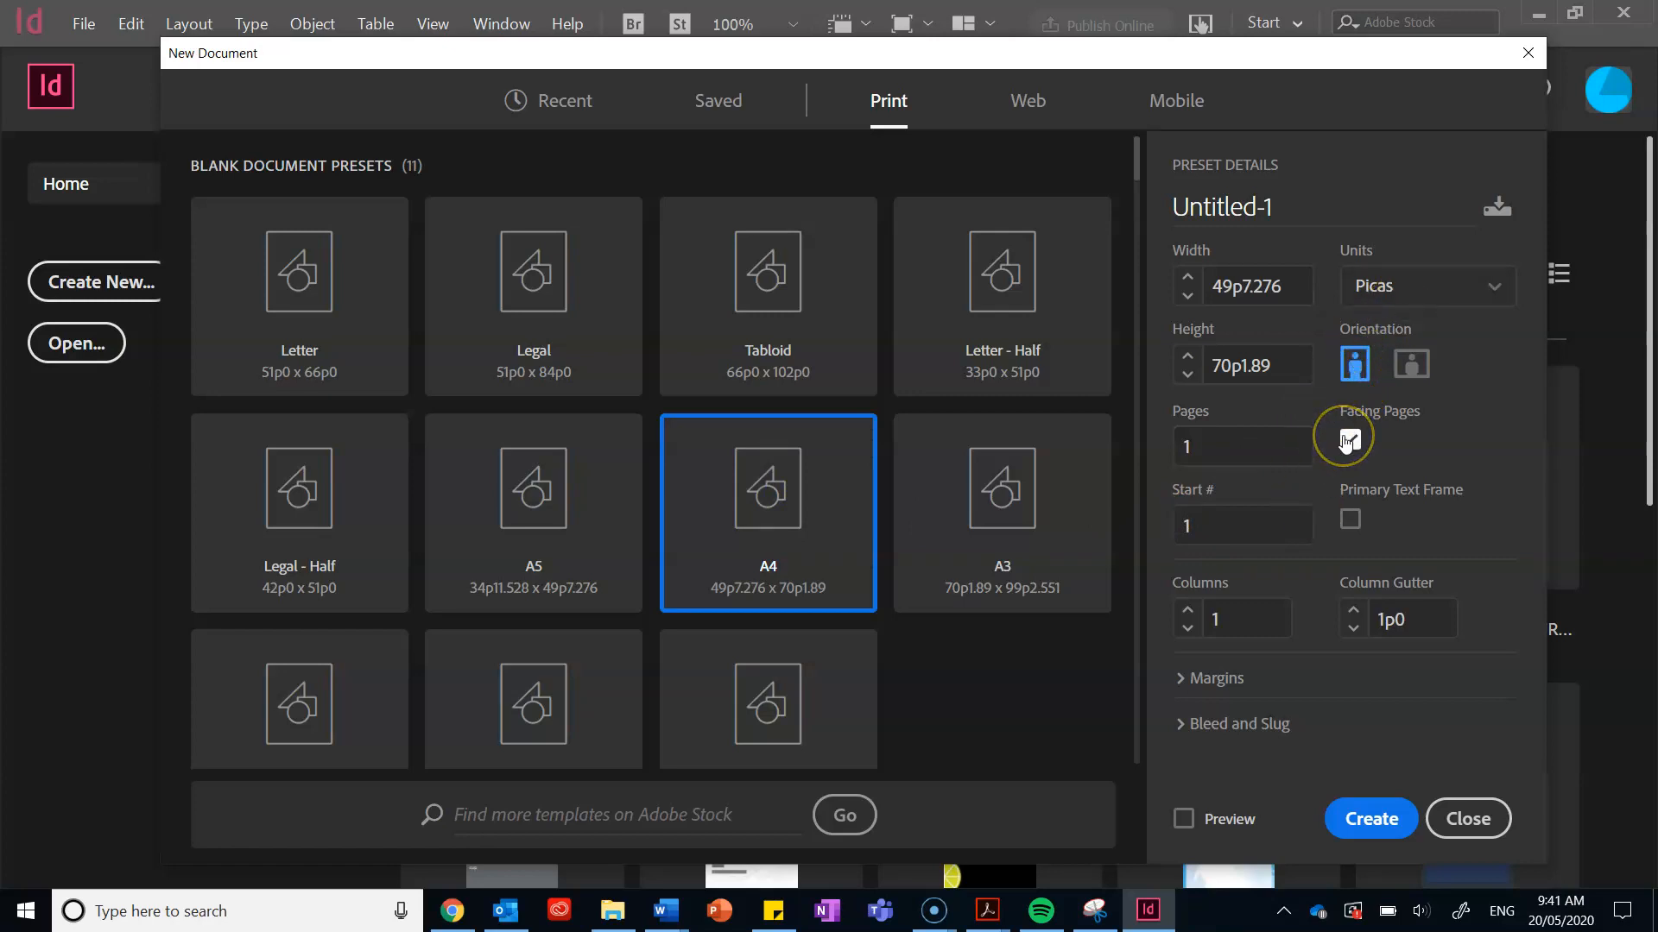
click(1264, 435)
key(BackSpace)
text(3)
click(1349, 442)
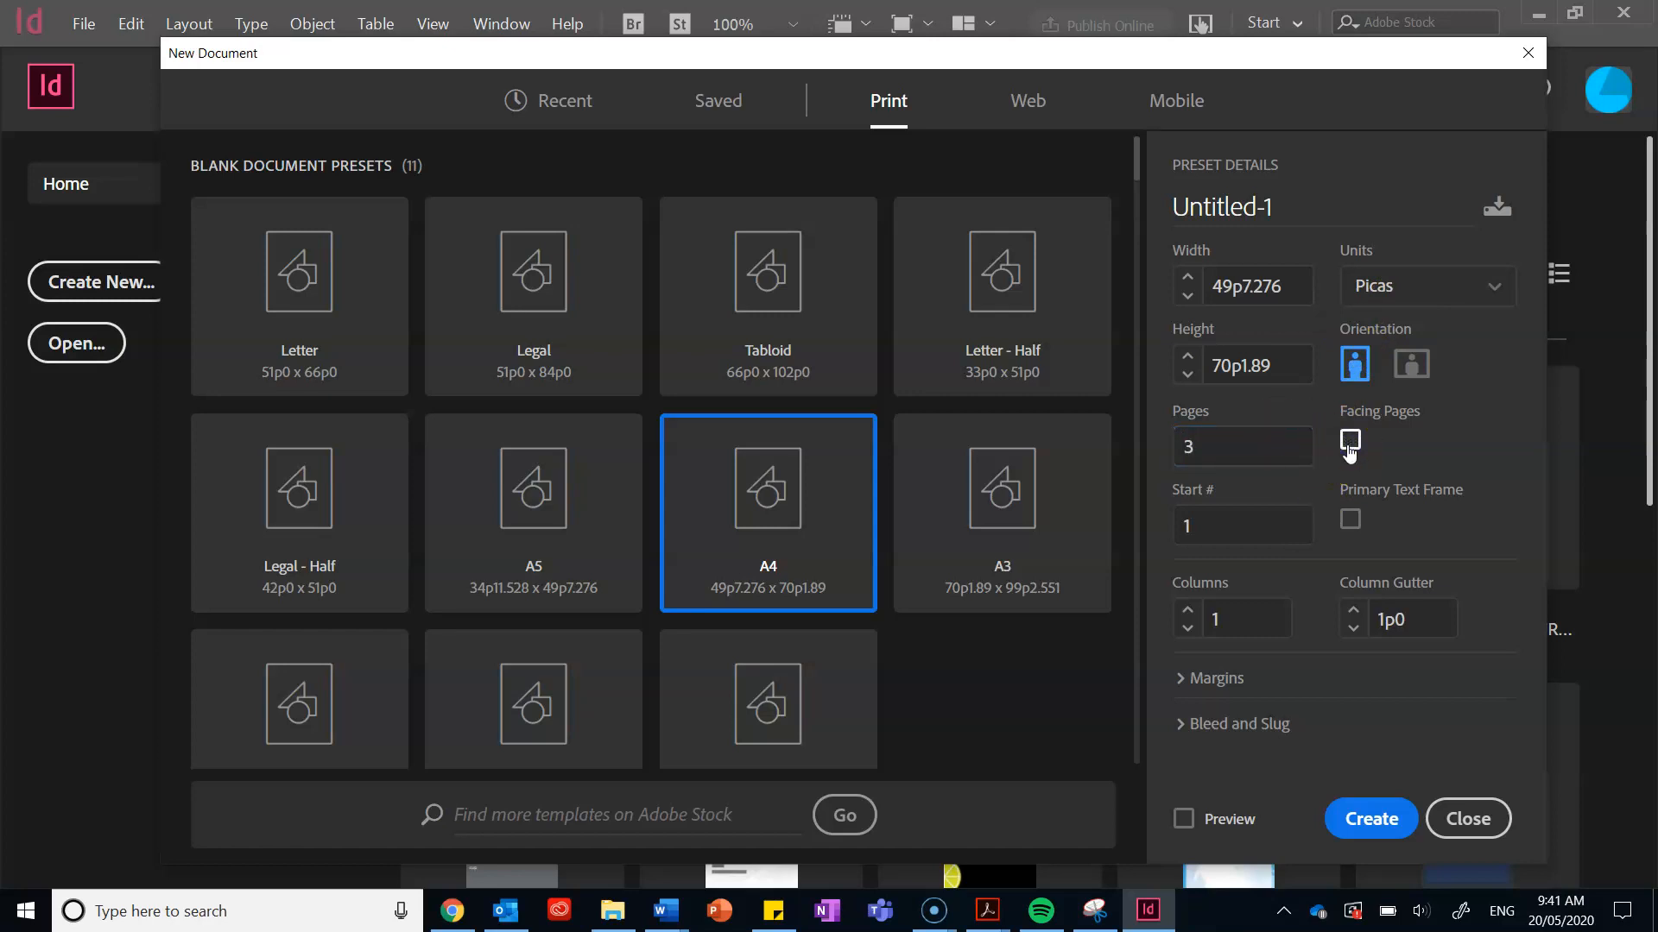
Step: Set 2 columns with 3p0 margins and create the document
click(1217, 696)
scroll(1214, 604, down, 2)
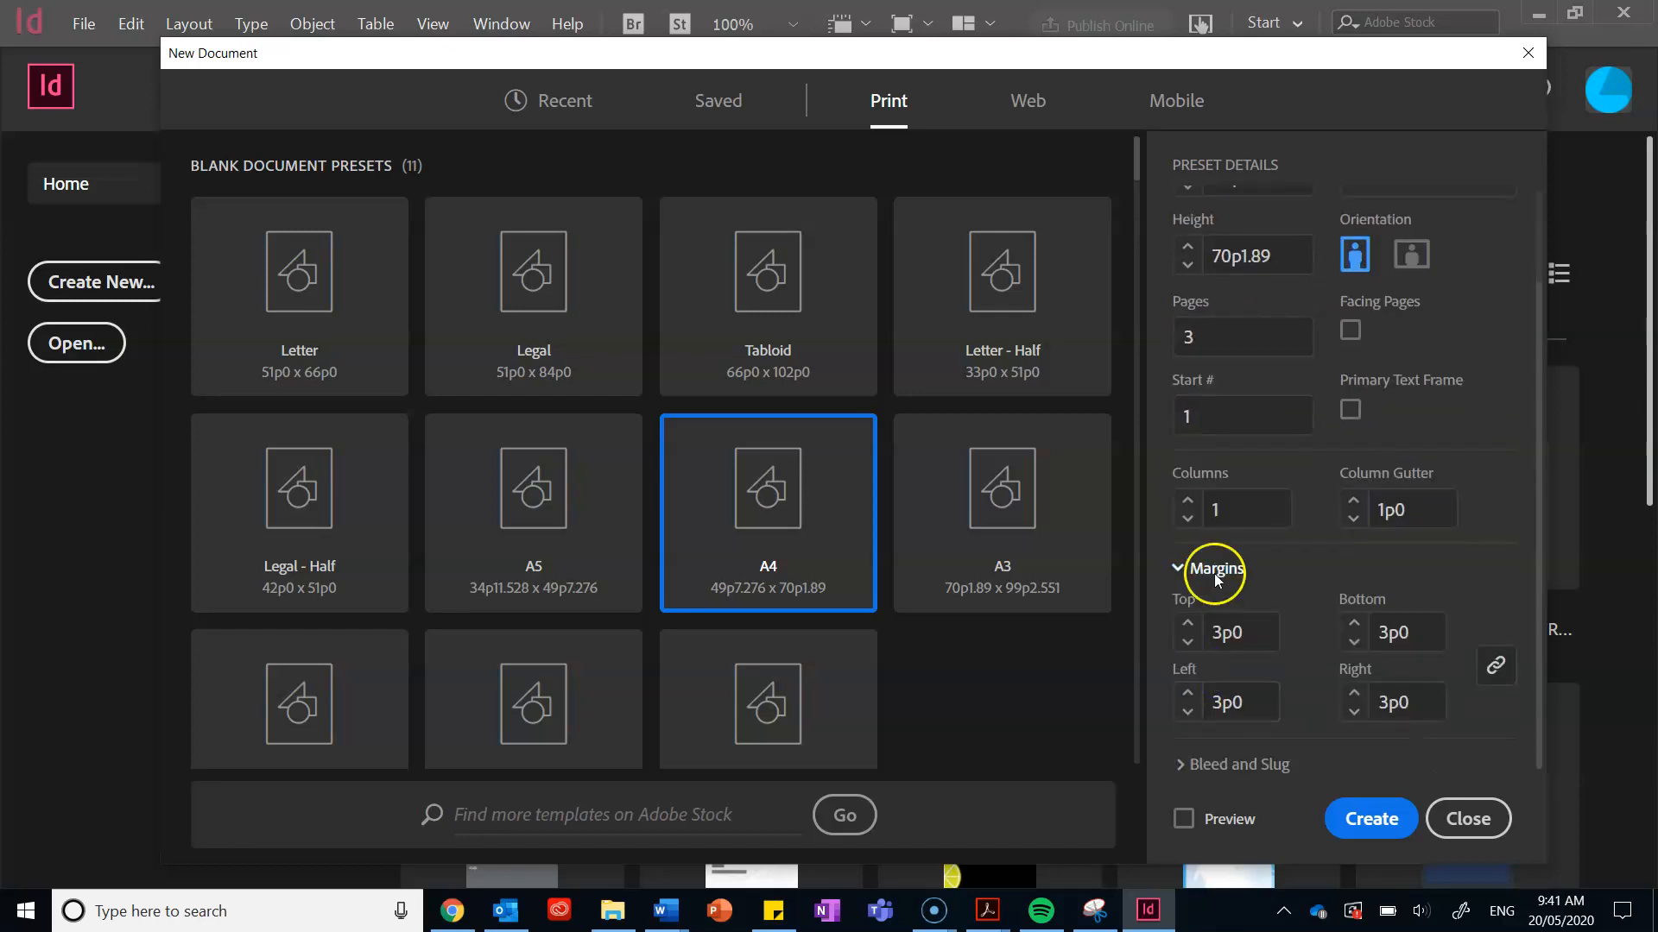
click(1186, 499)
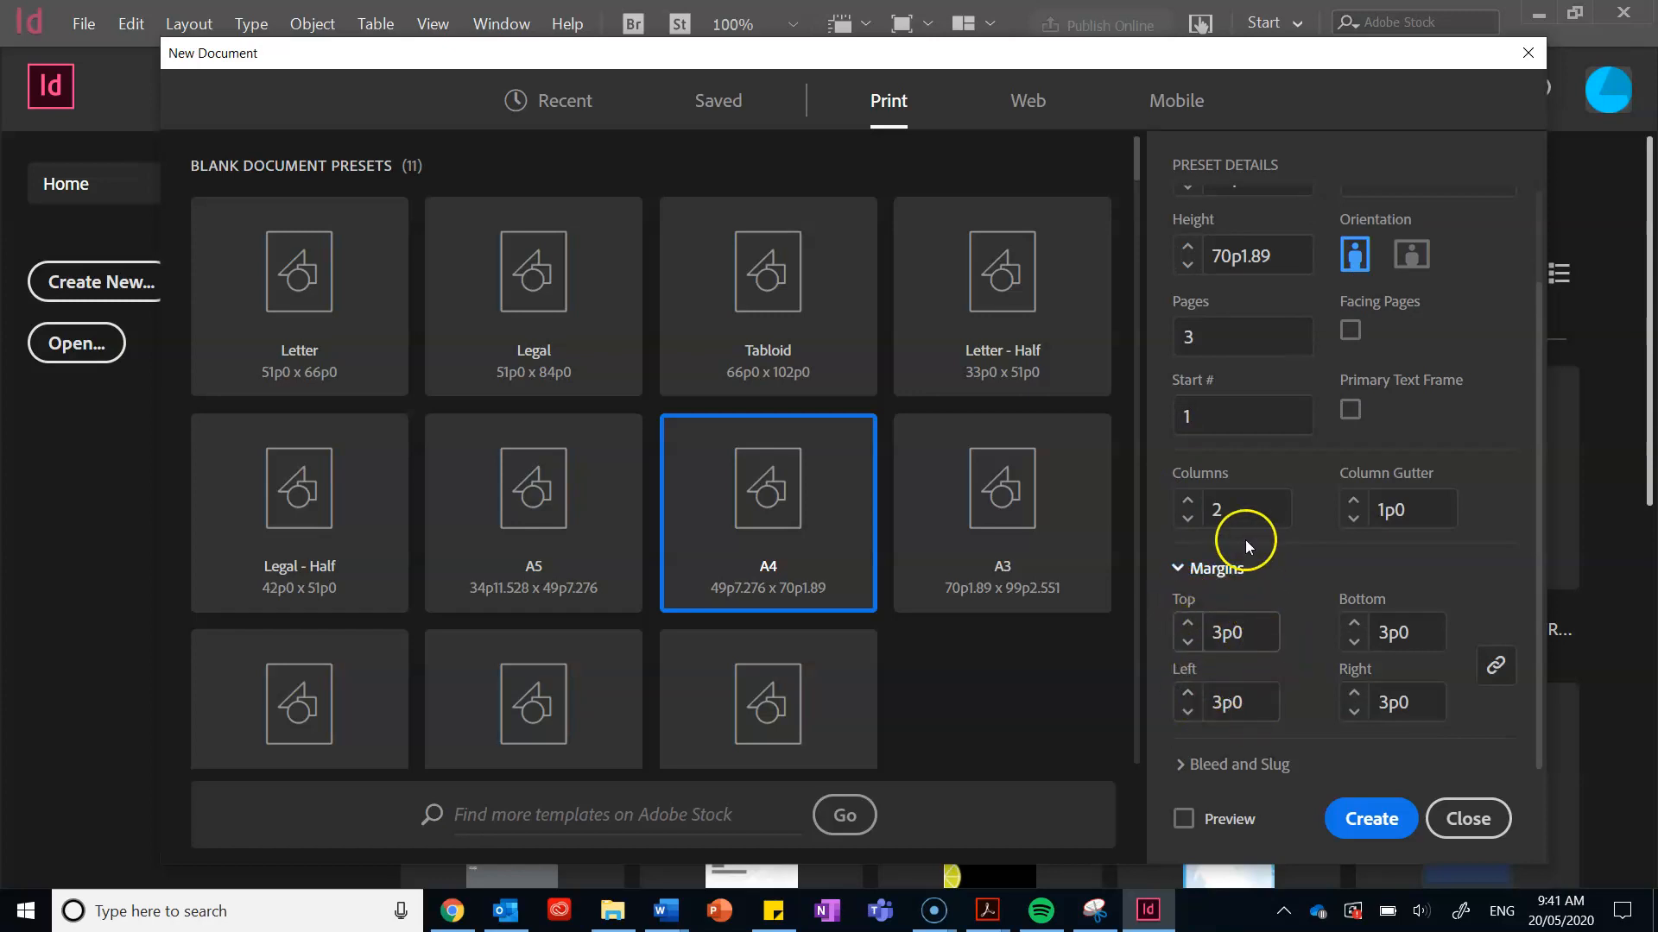
click(1338, 813)
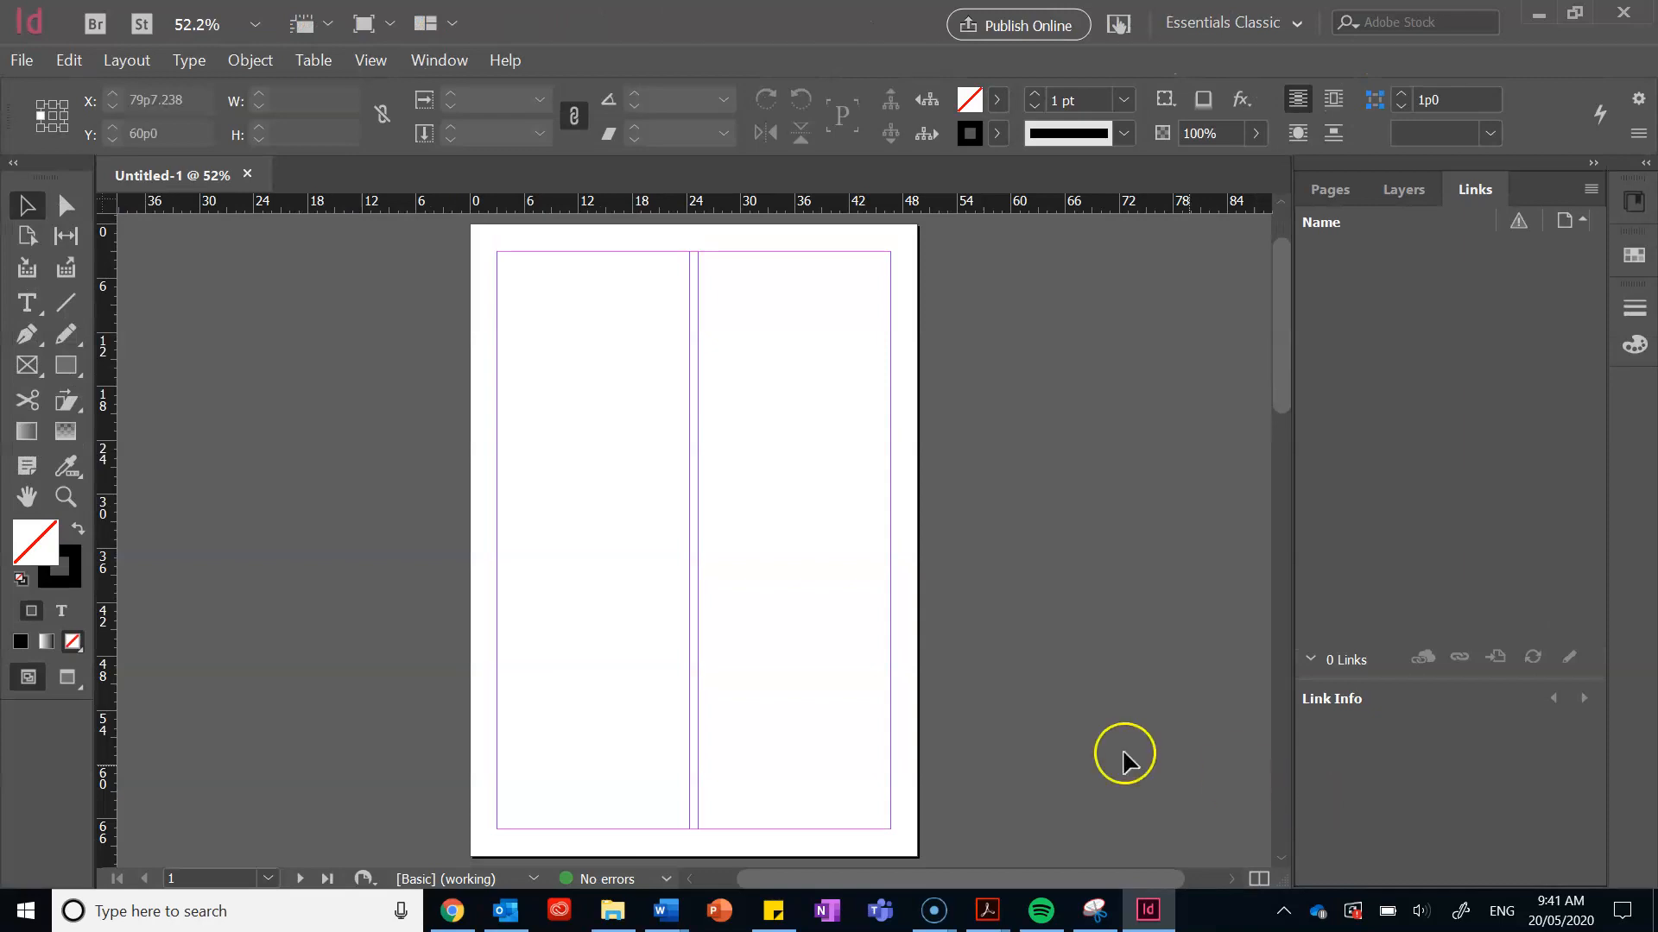
scroll(954, 722, down, 10)
scroll(955, 730, up, 10)
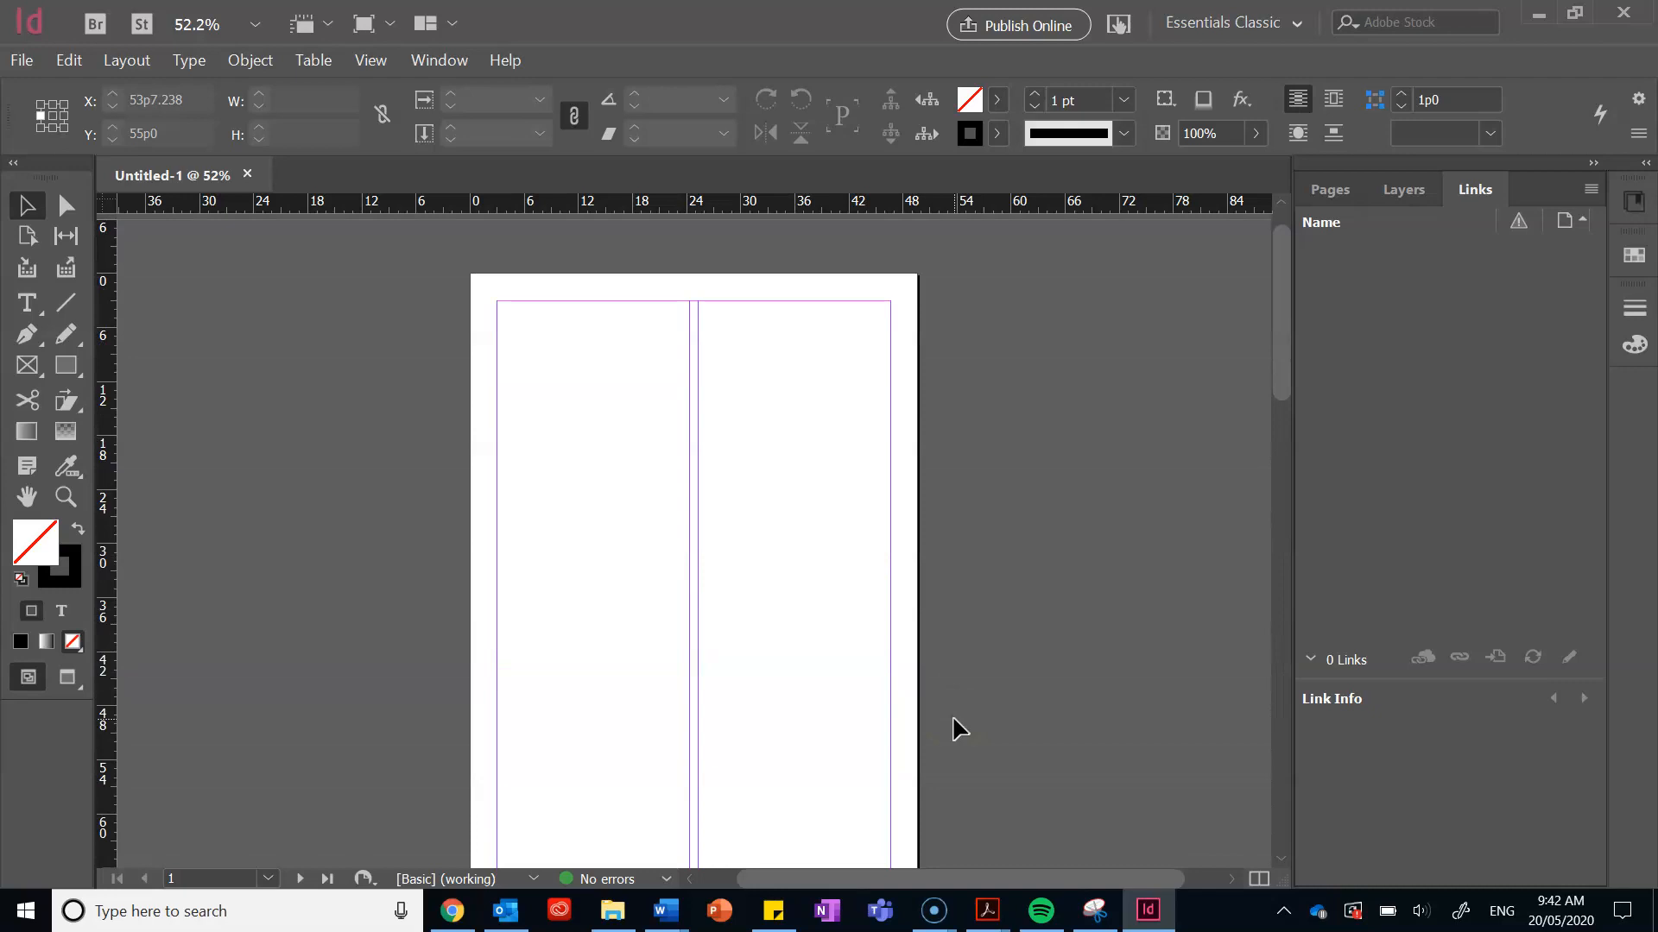
scroll(958, 730, down, 4)
scroll(958, 730, up, 4)
scroll(959, 729, down, 1)
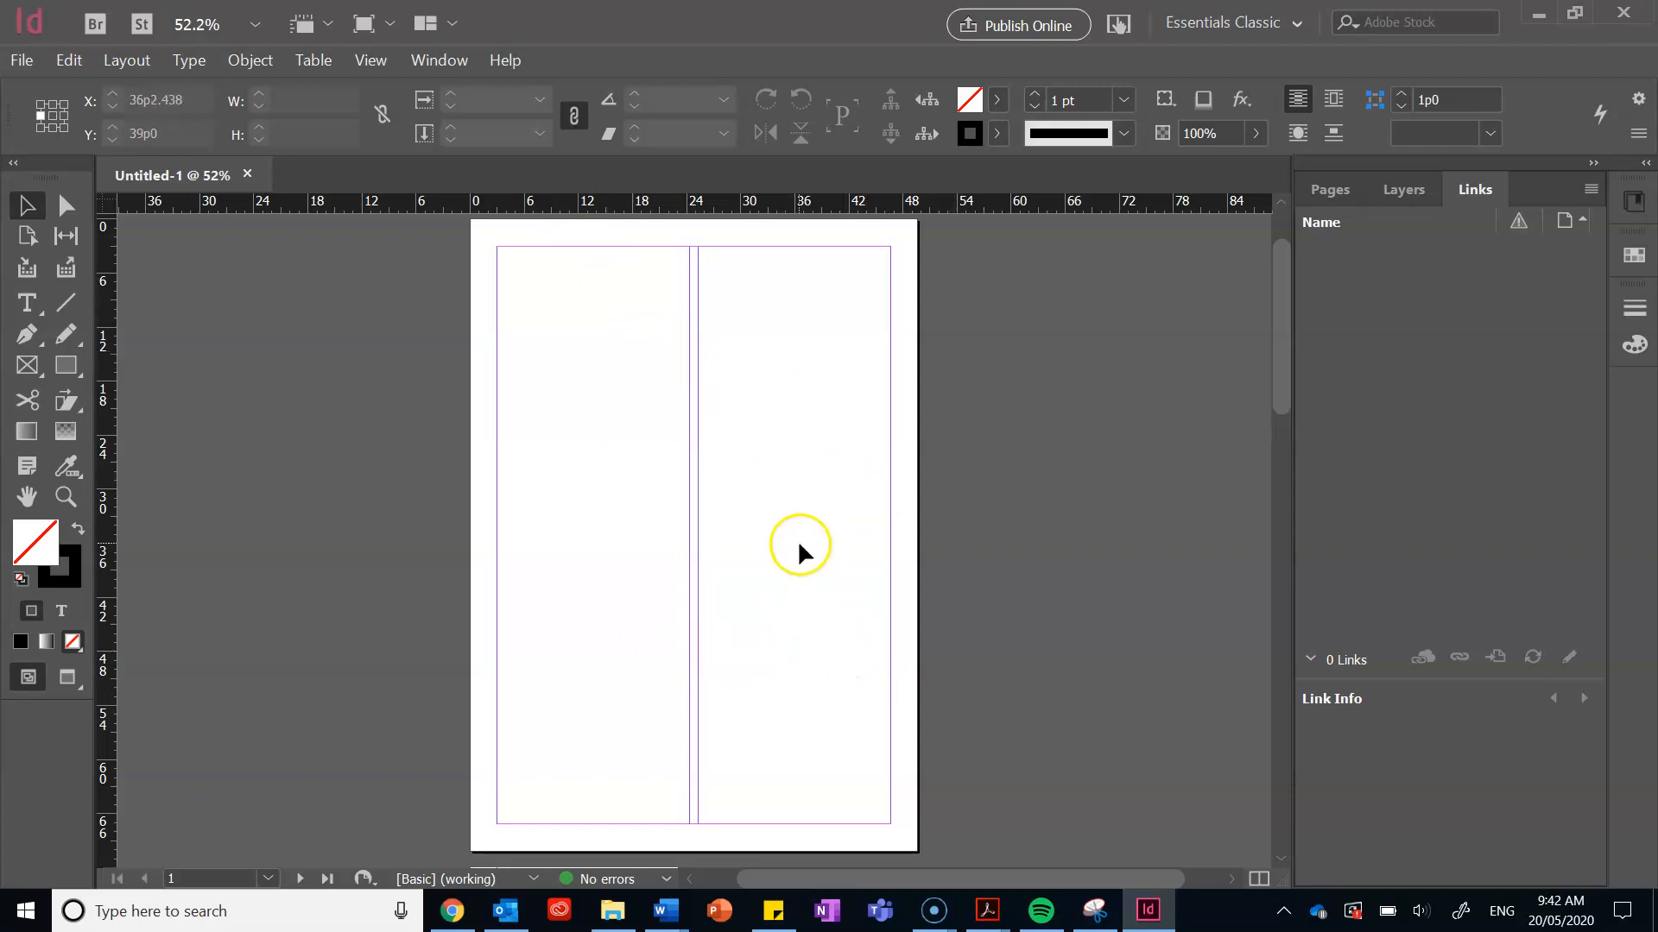
mouse_move(772, 911)
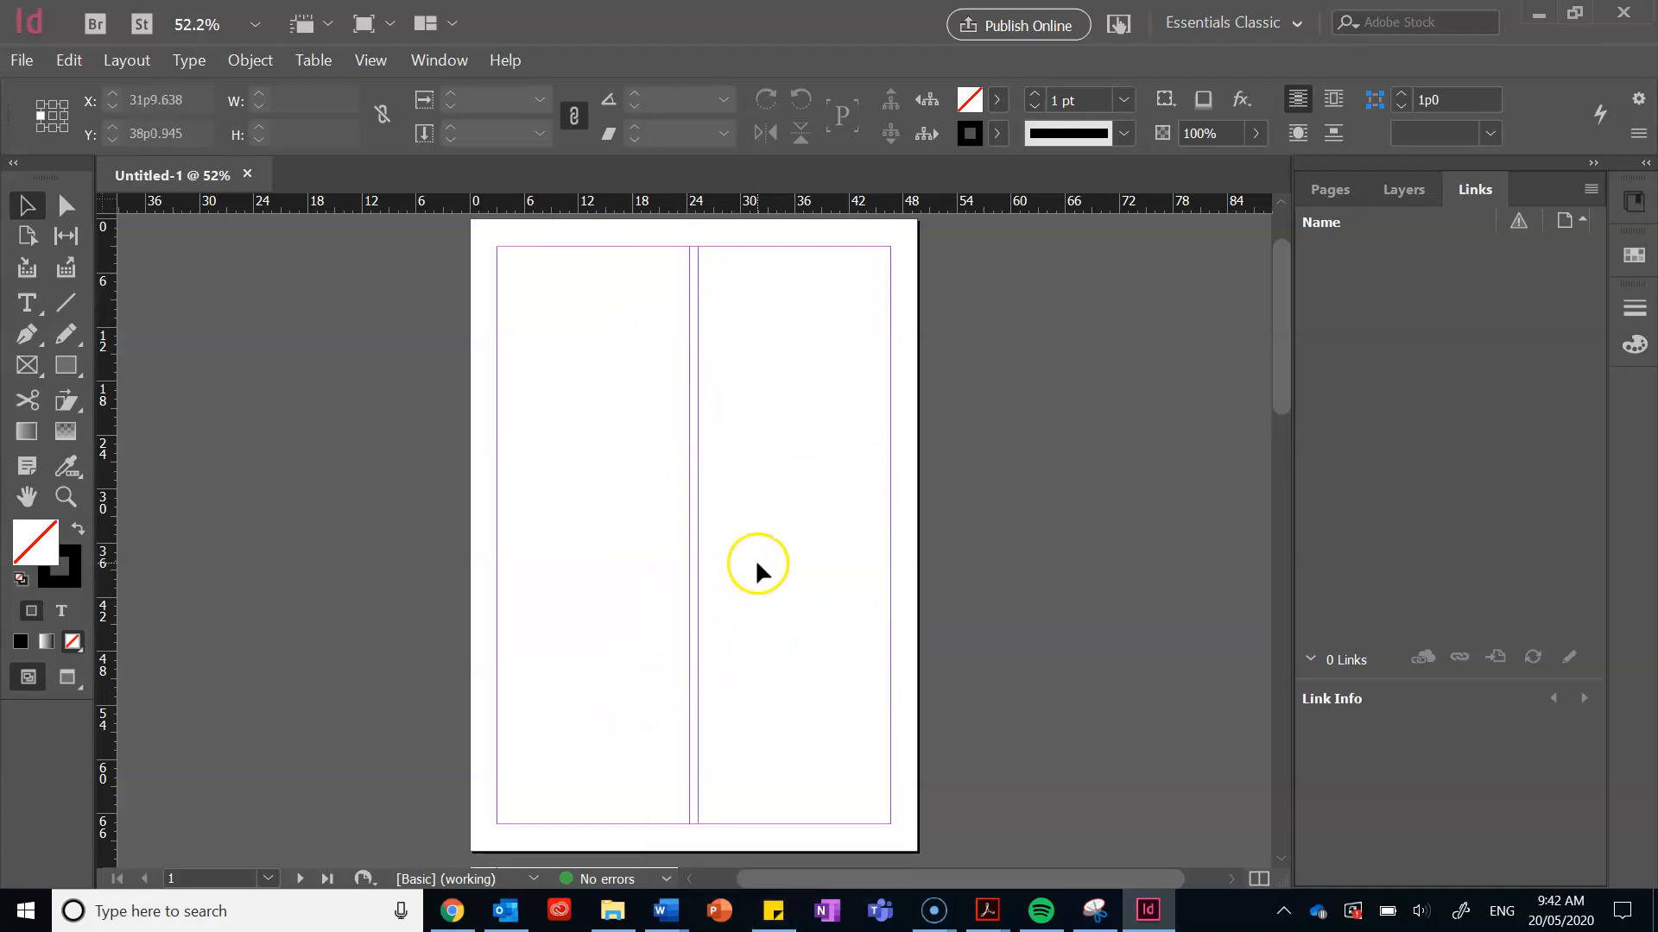
click(1256, 26)
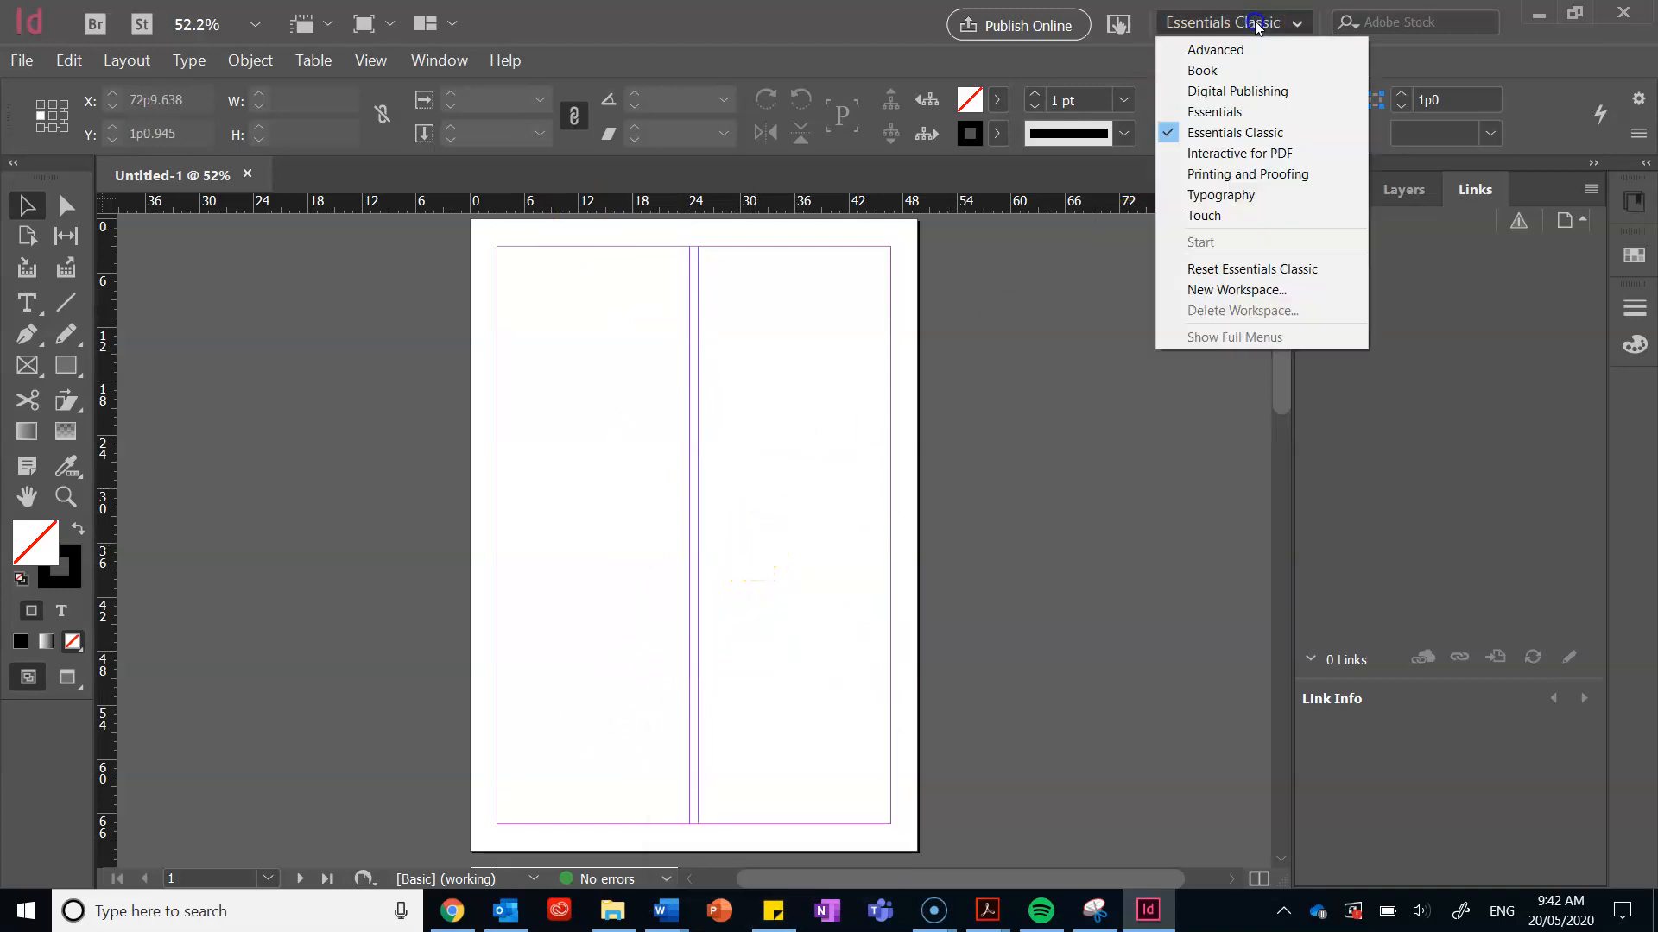
click(1251, 136)
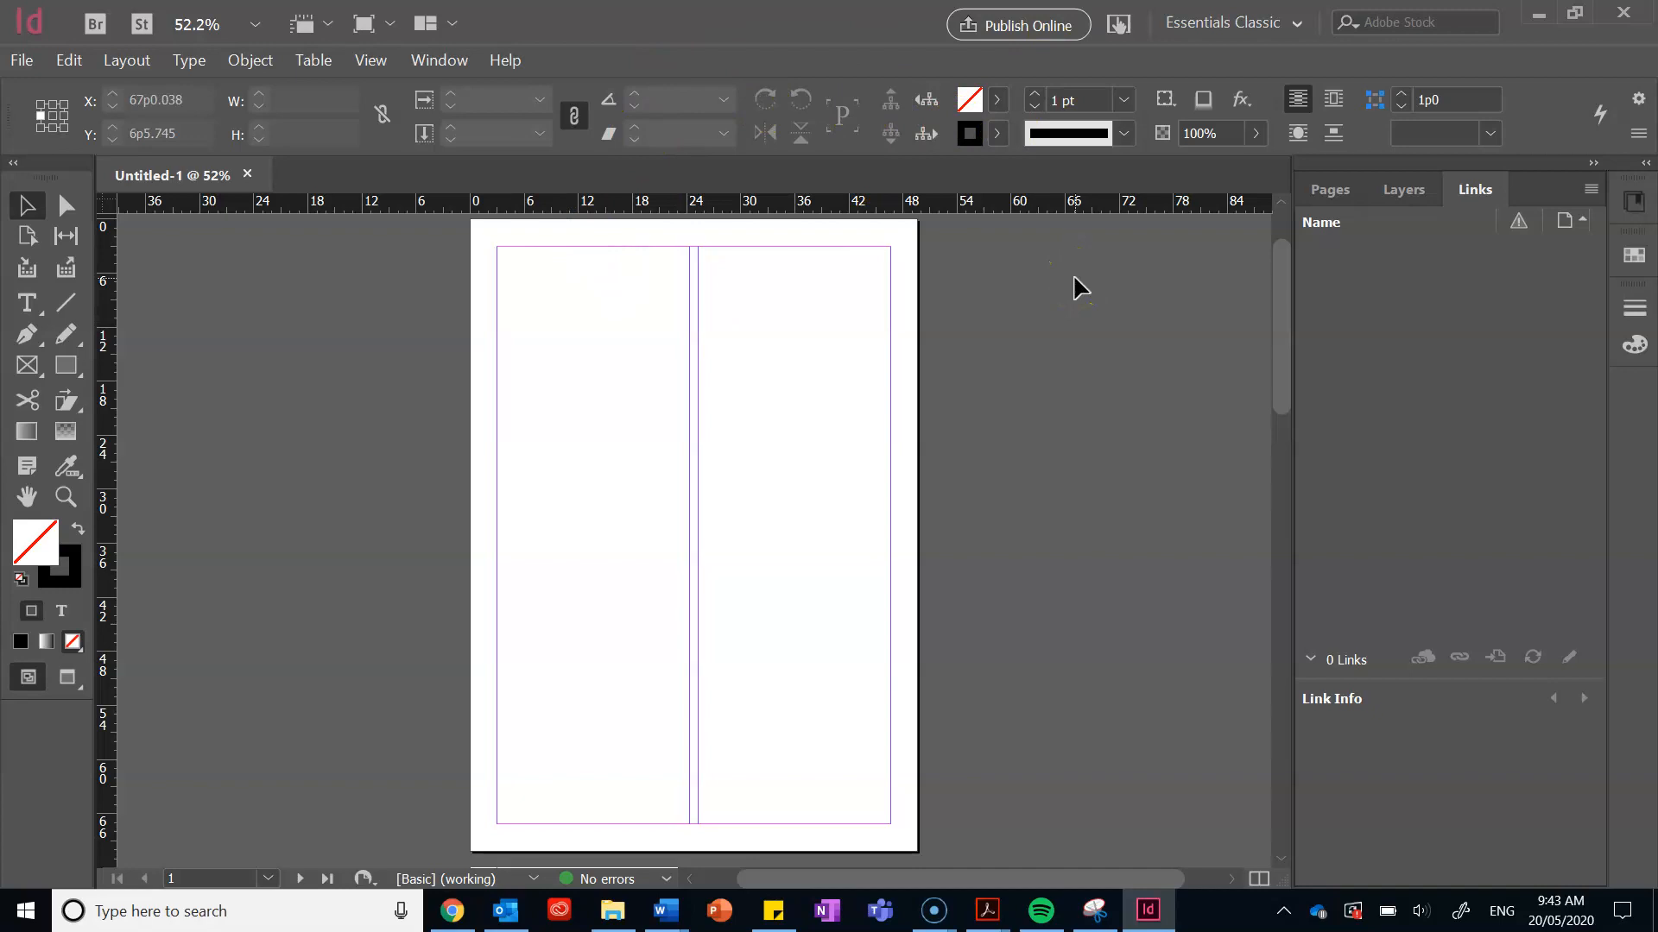
click(1001, 287)
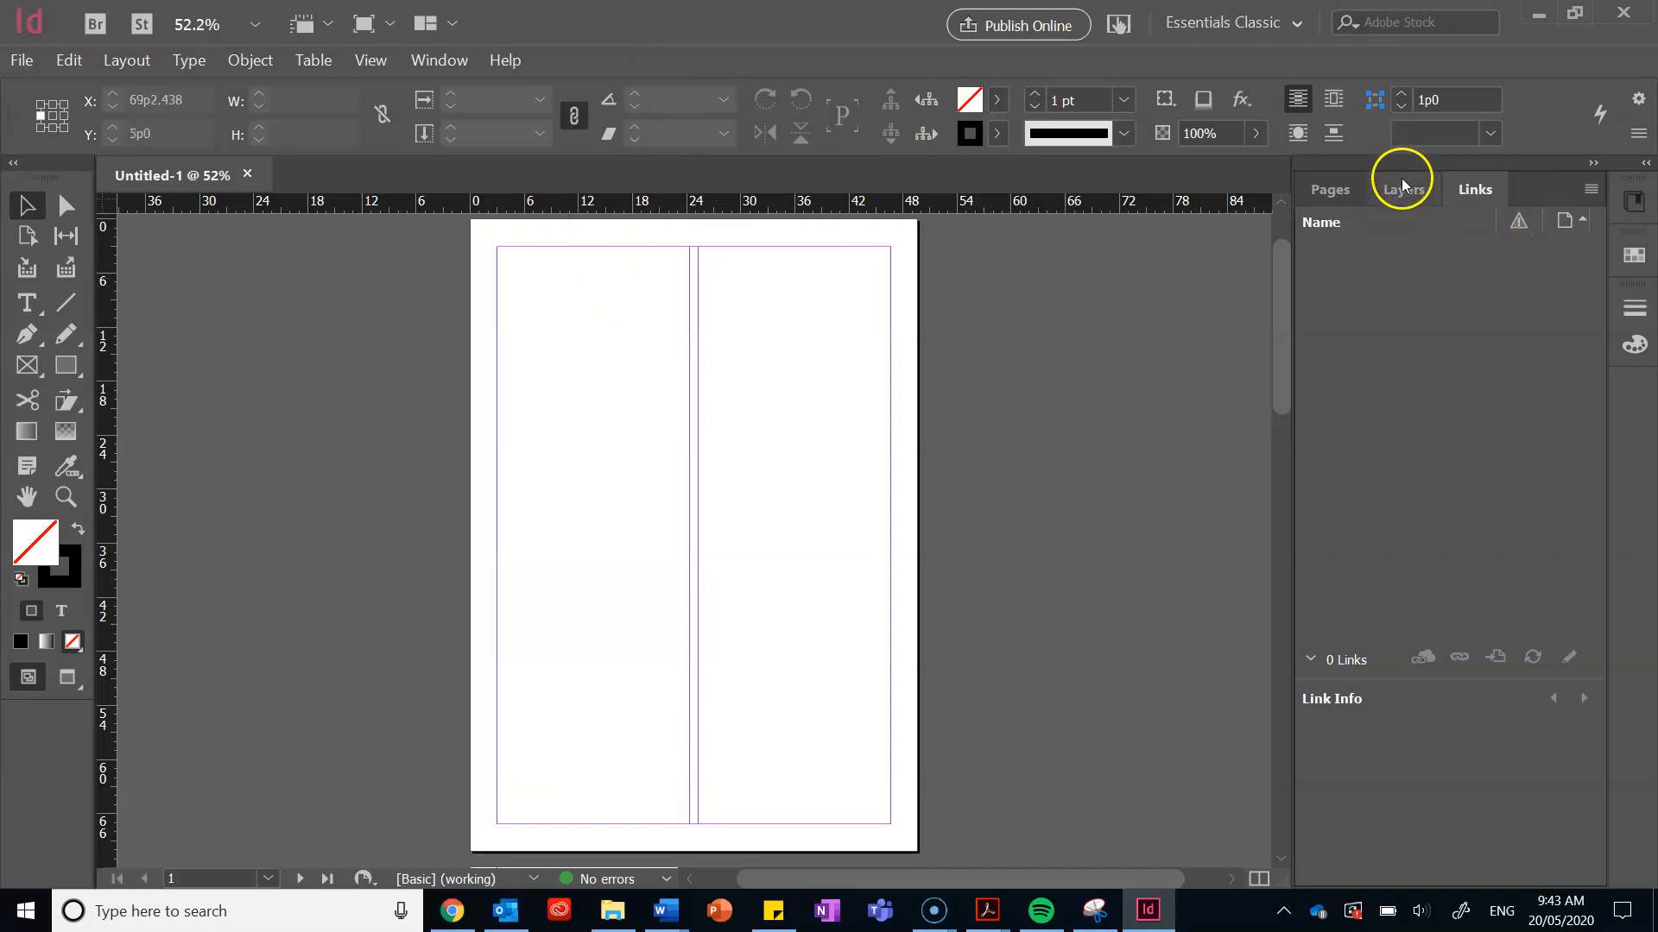
Step: Show the page thumbnails and go to page 2
click(1332, 194)
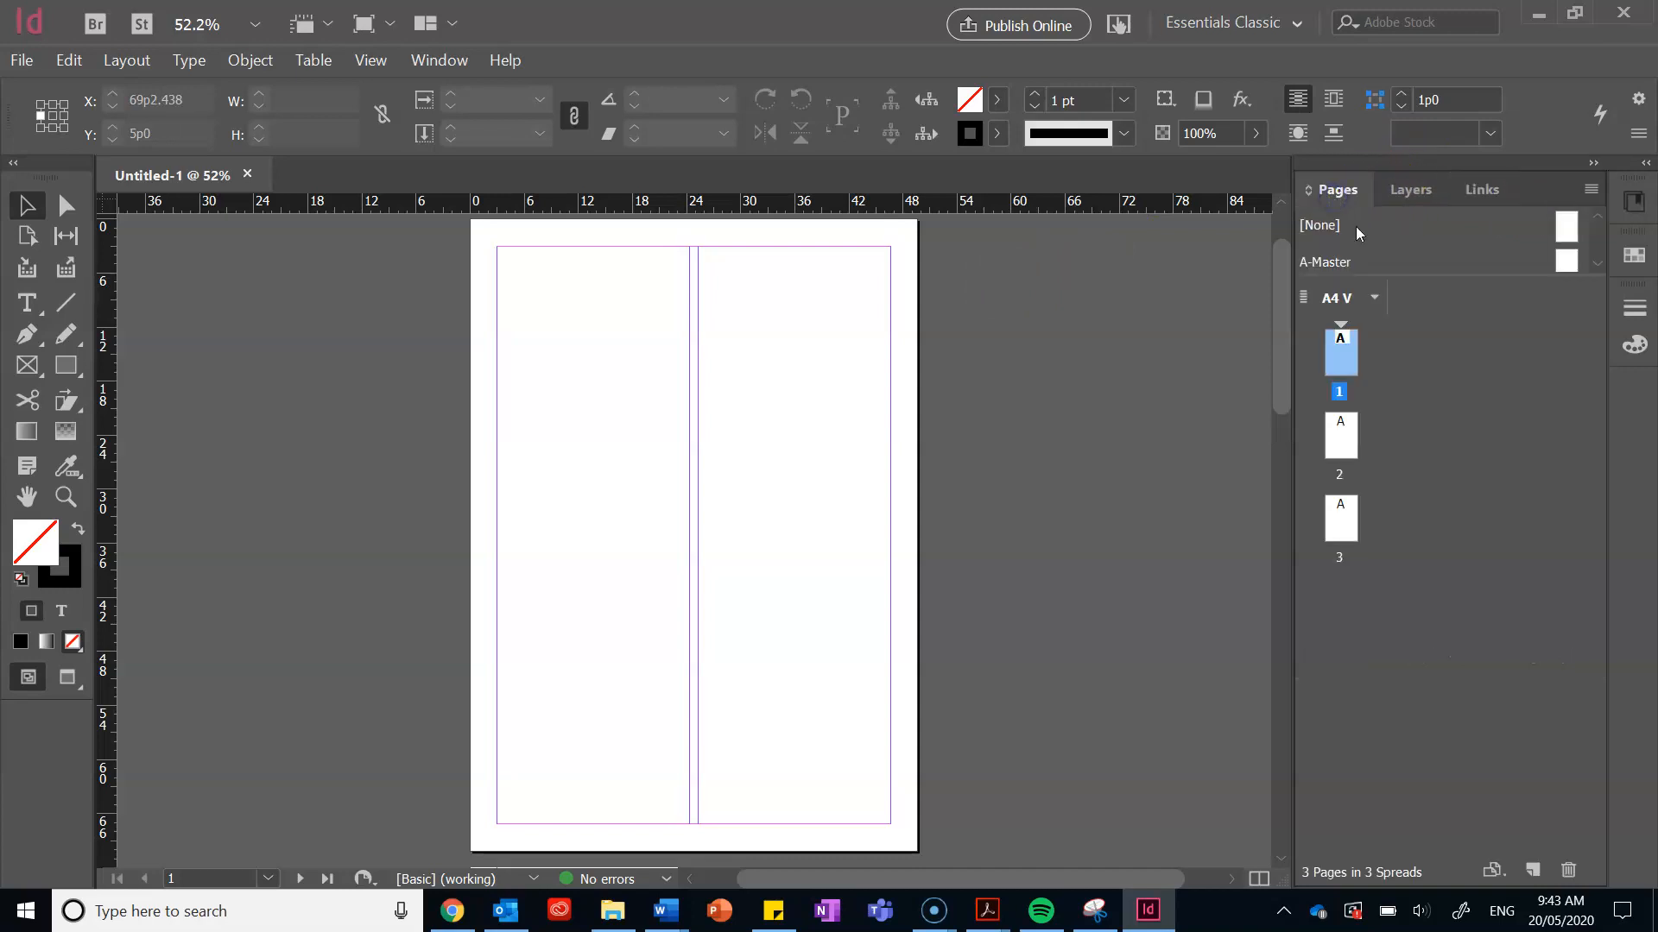
click(1339, 434)
click(1343, 518)
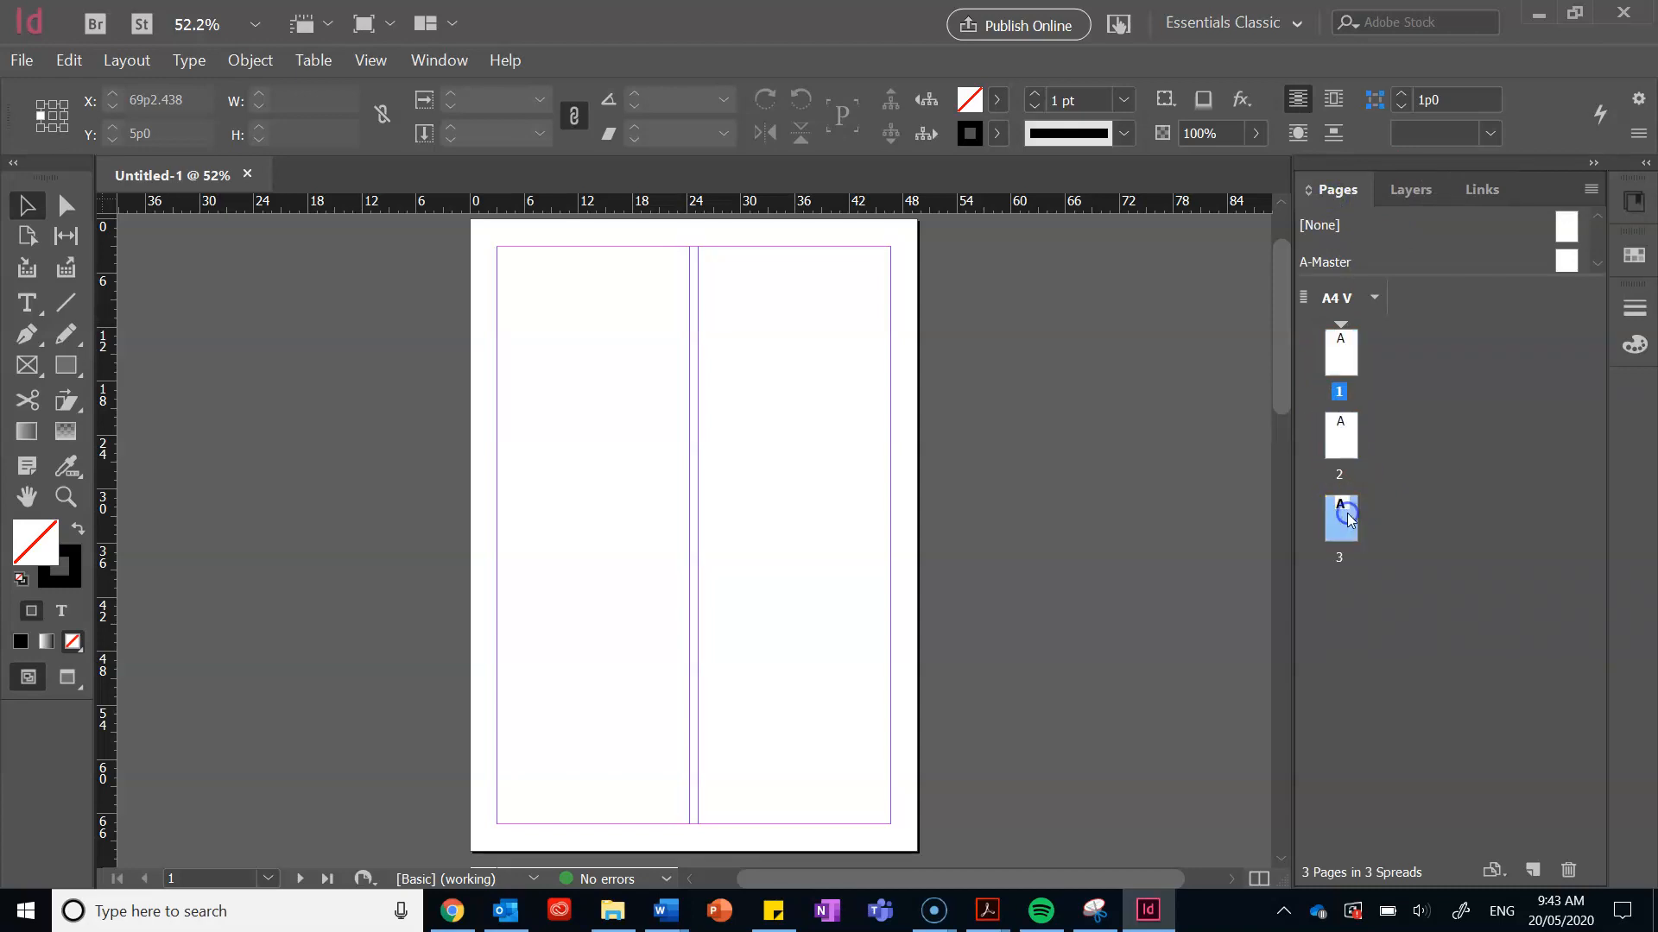
click(1352, 393)
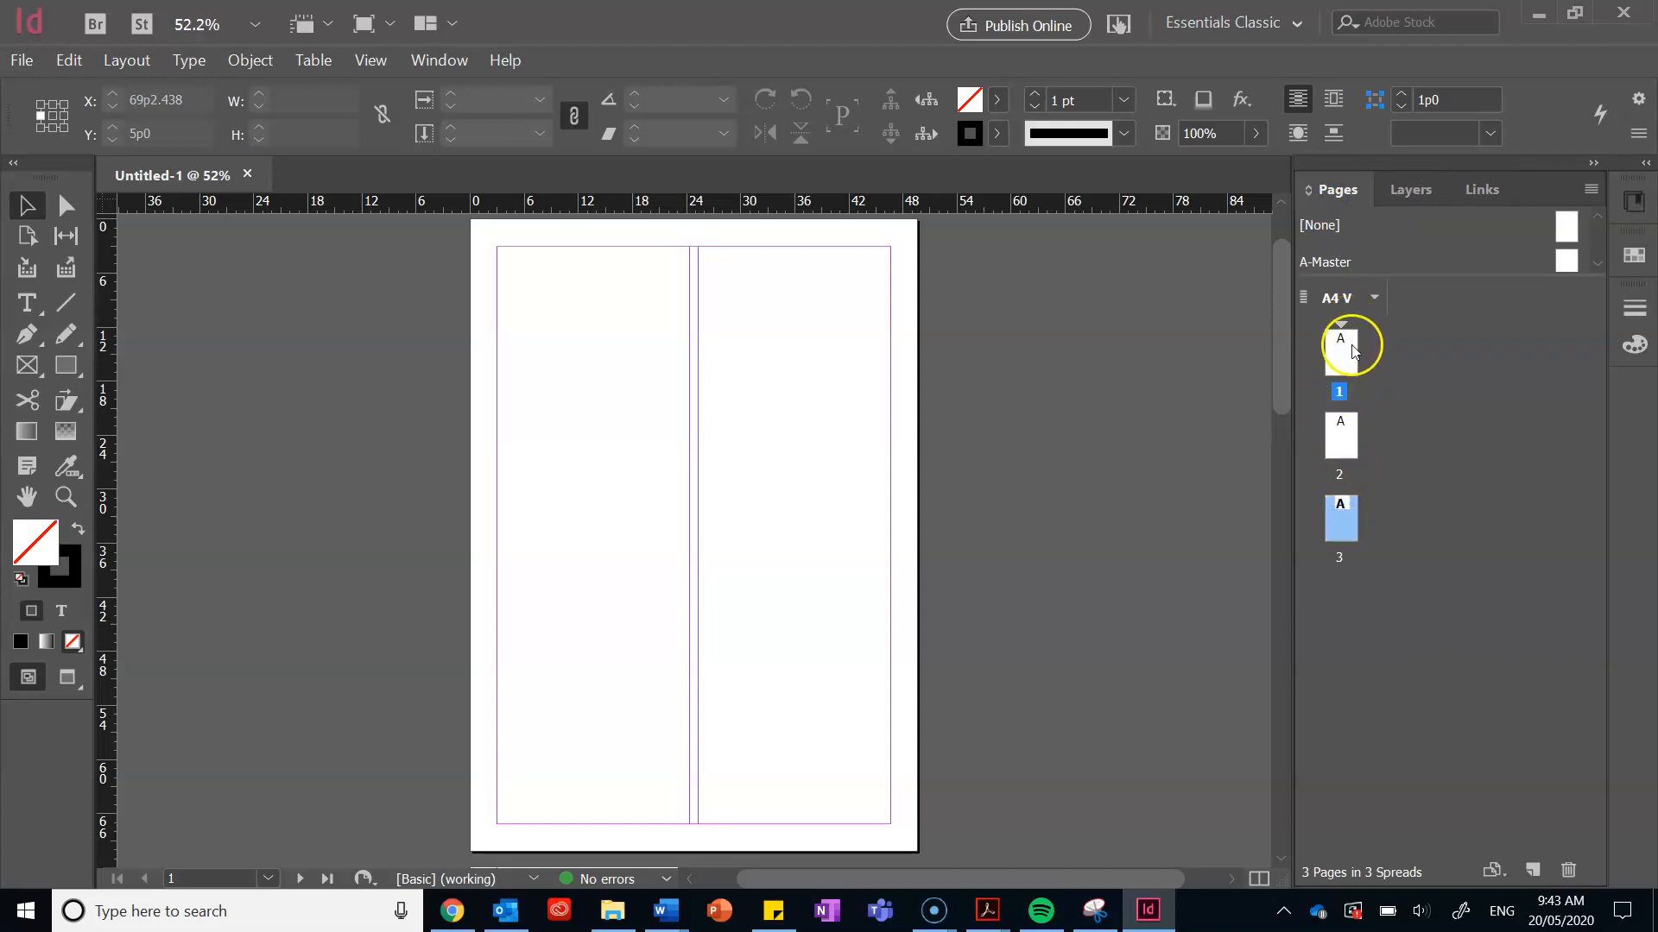
click(1352, 448)
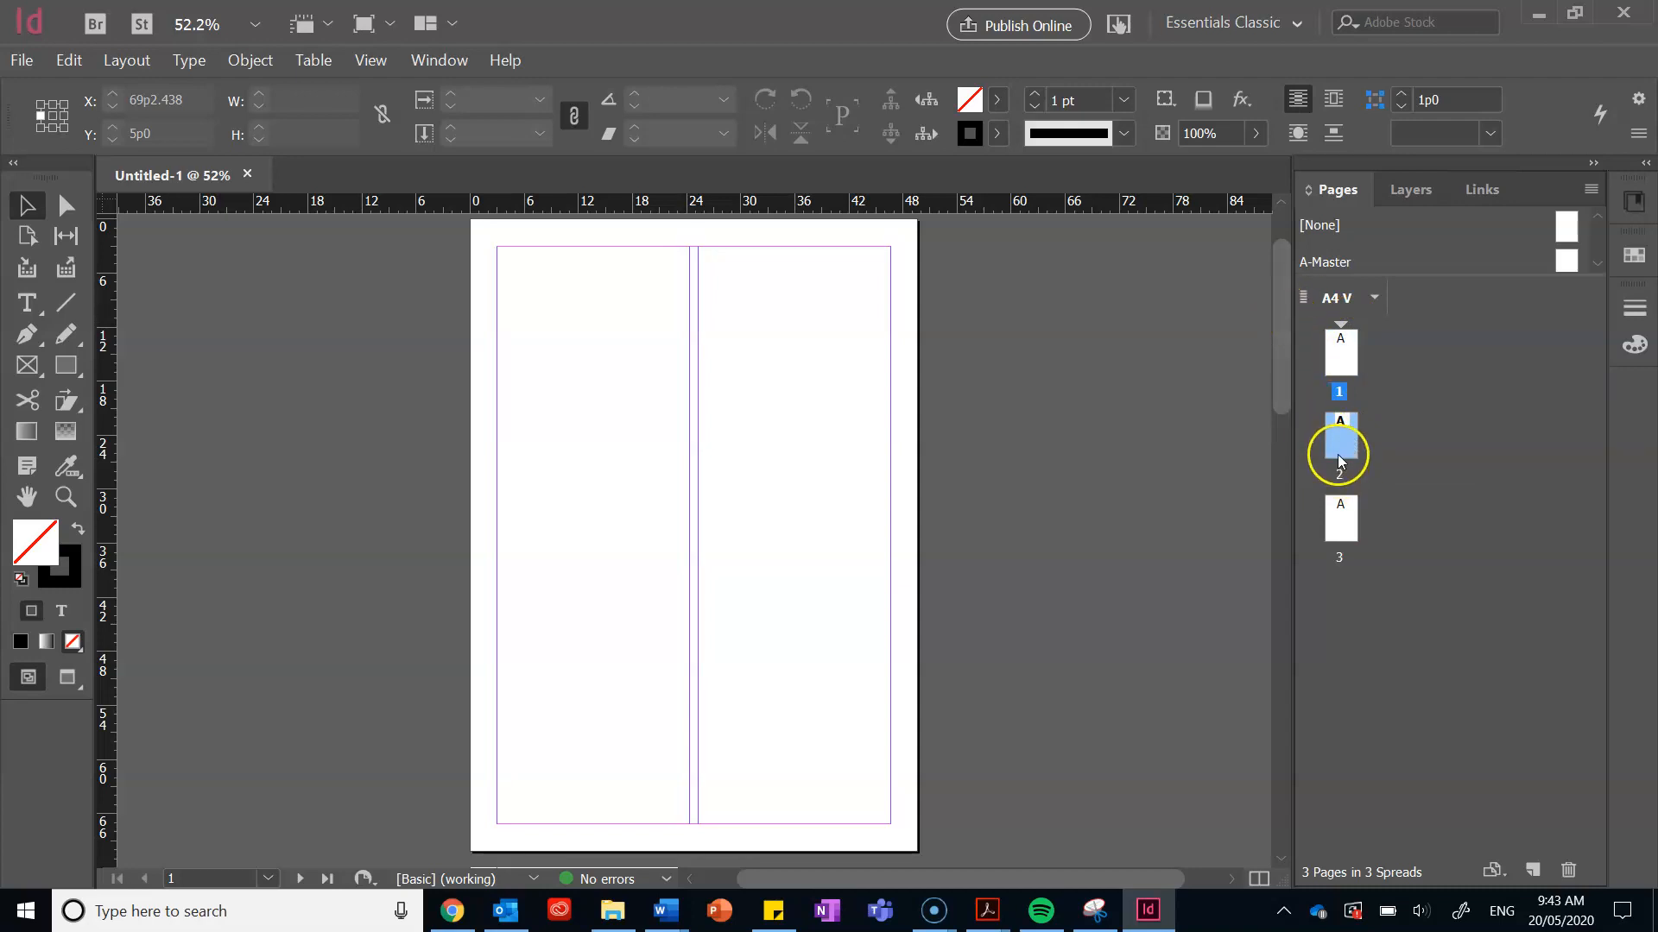
double_click(1338, 457)
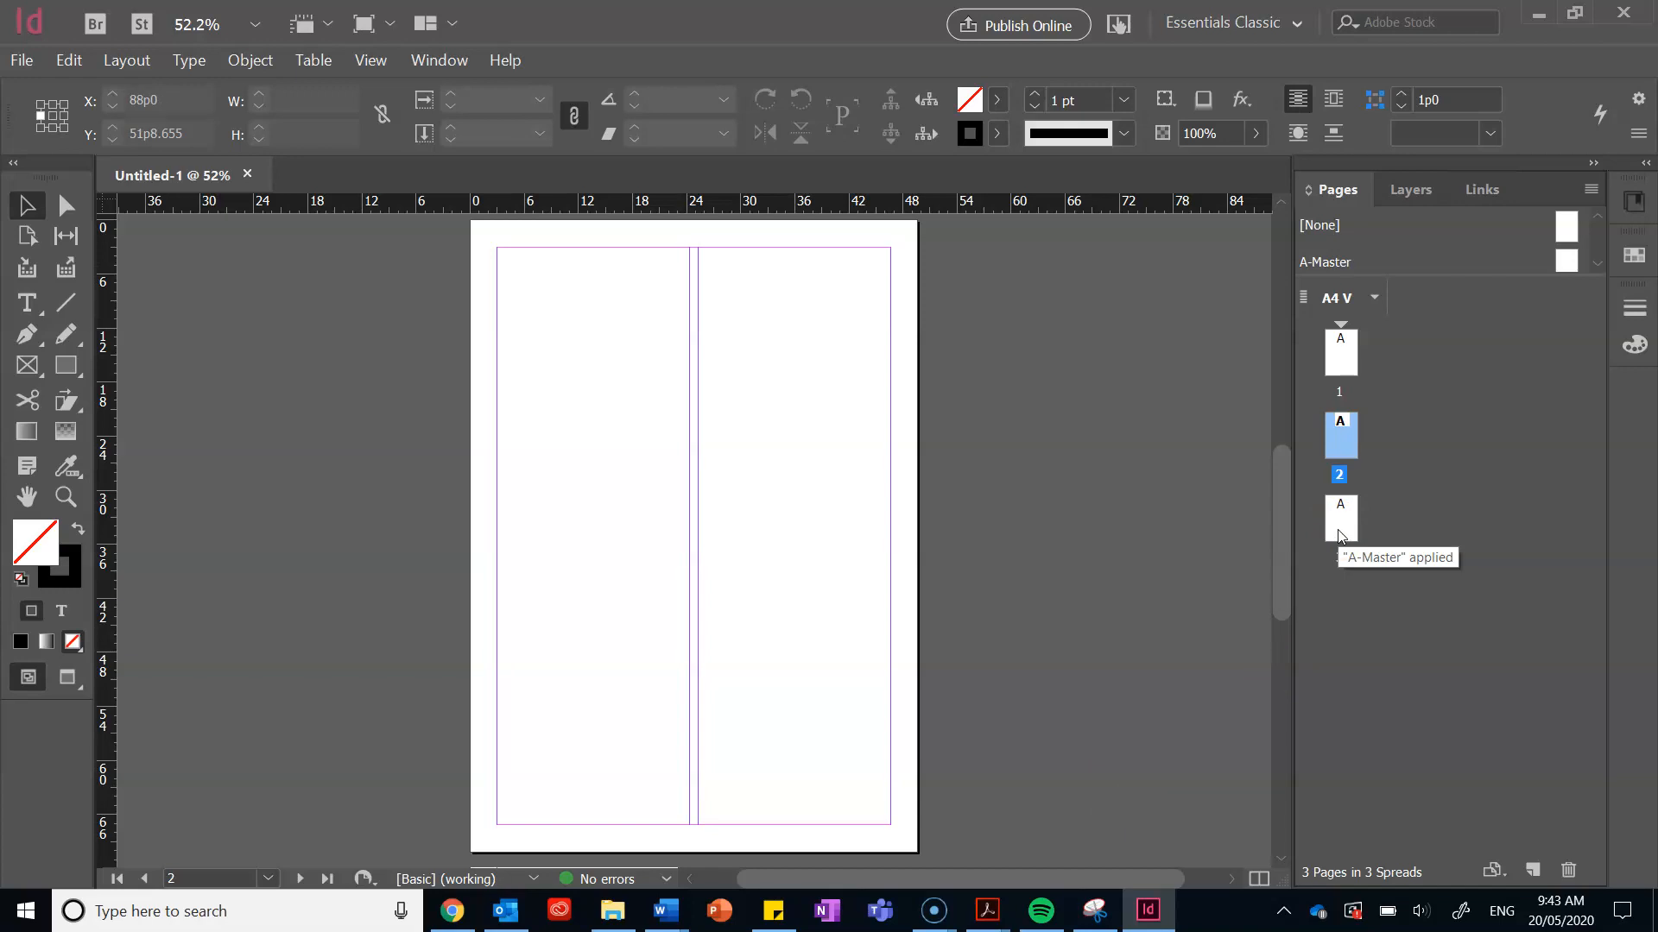
Step: Inspect Layer 1 and the Links panel, then return to the Pages panel
click(1420, 188)
click(1374, 226)
click(1391, 322)
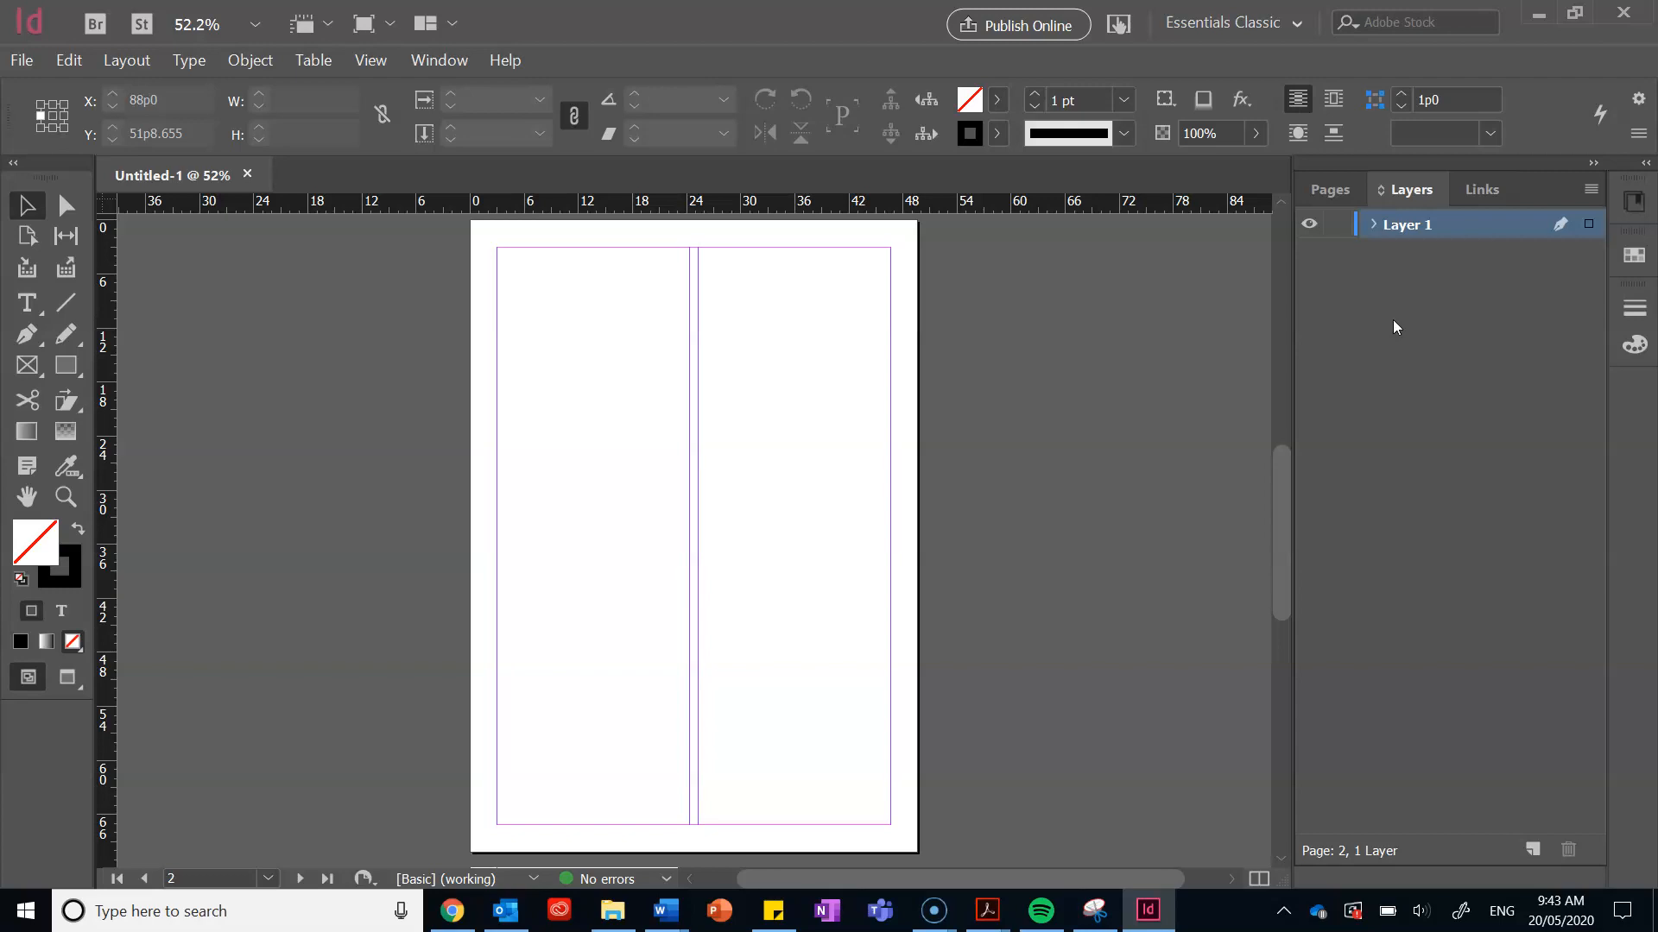
click(1483, 191)
click(1330, 201)
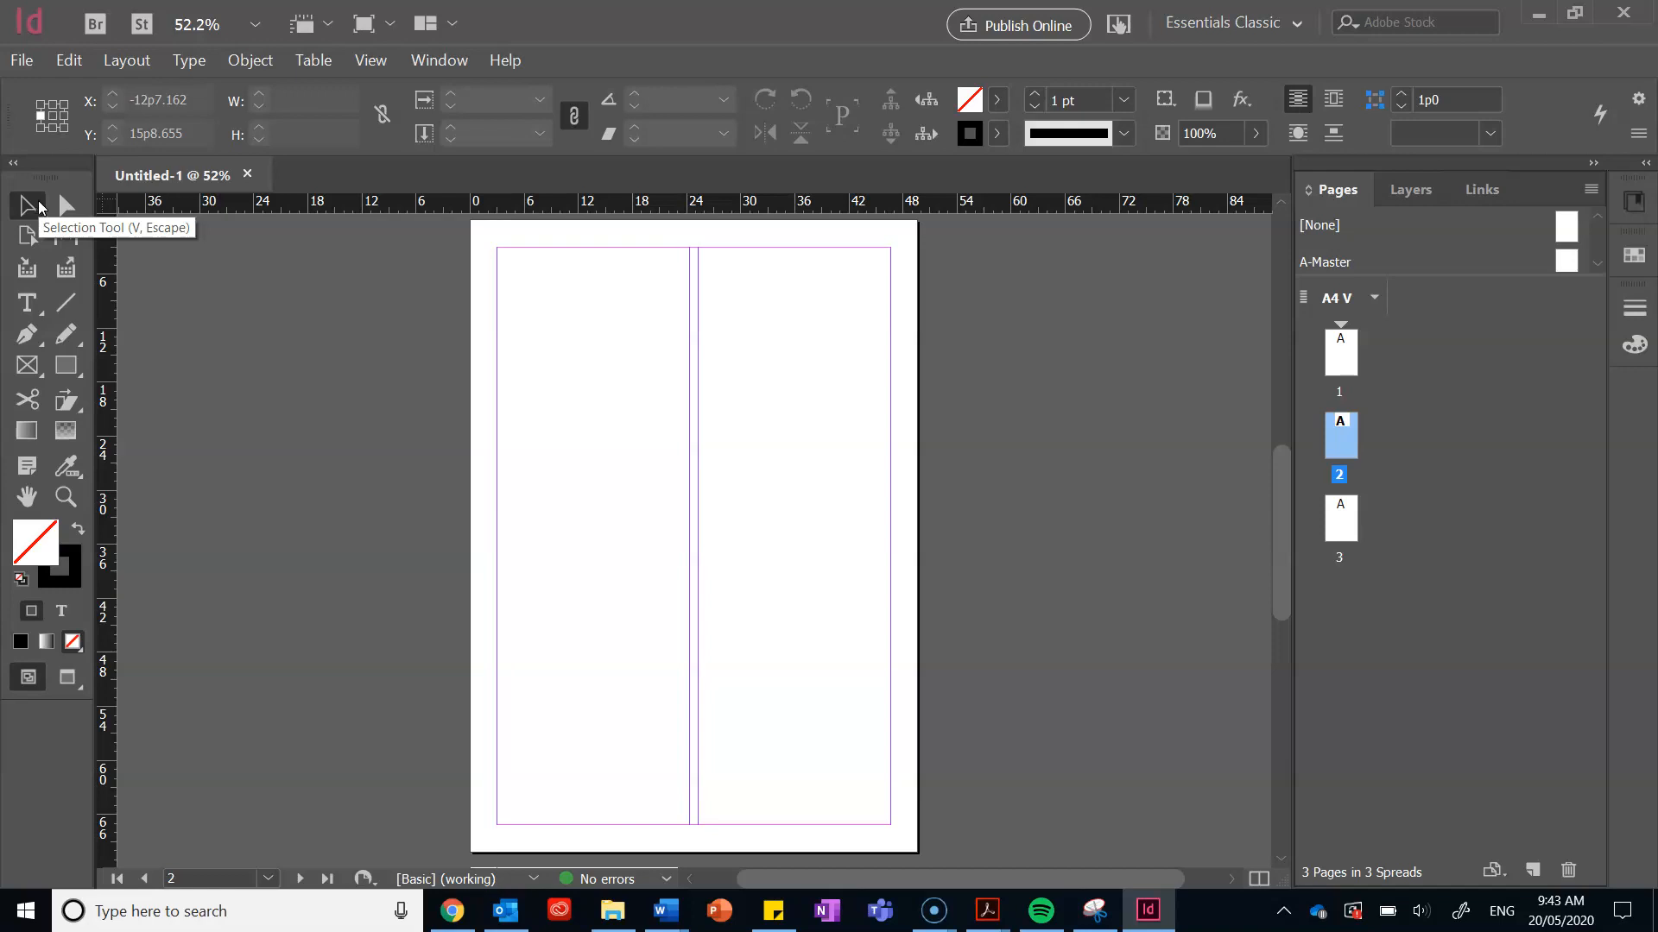
click(45, 337)
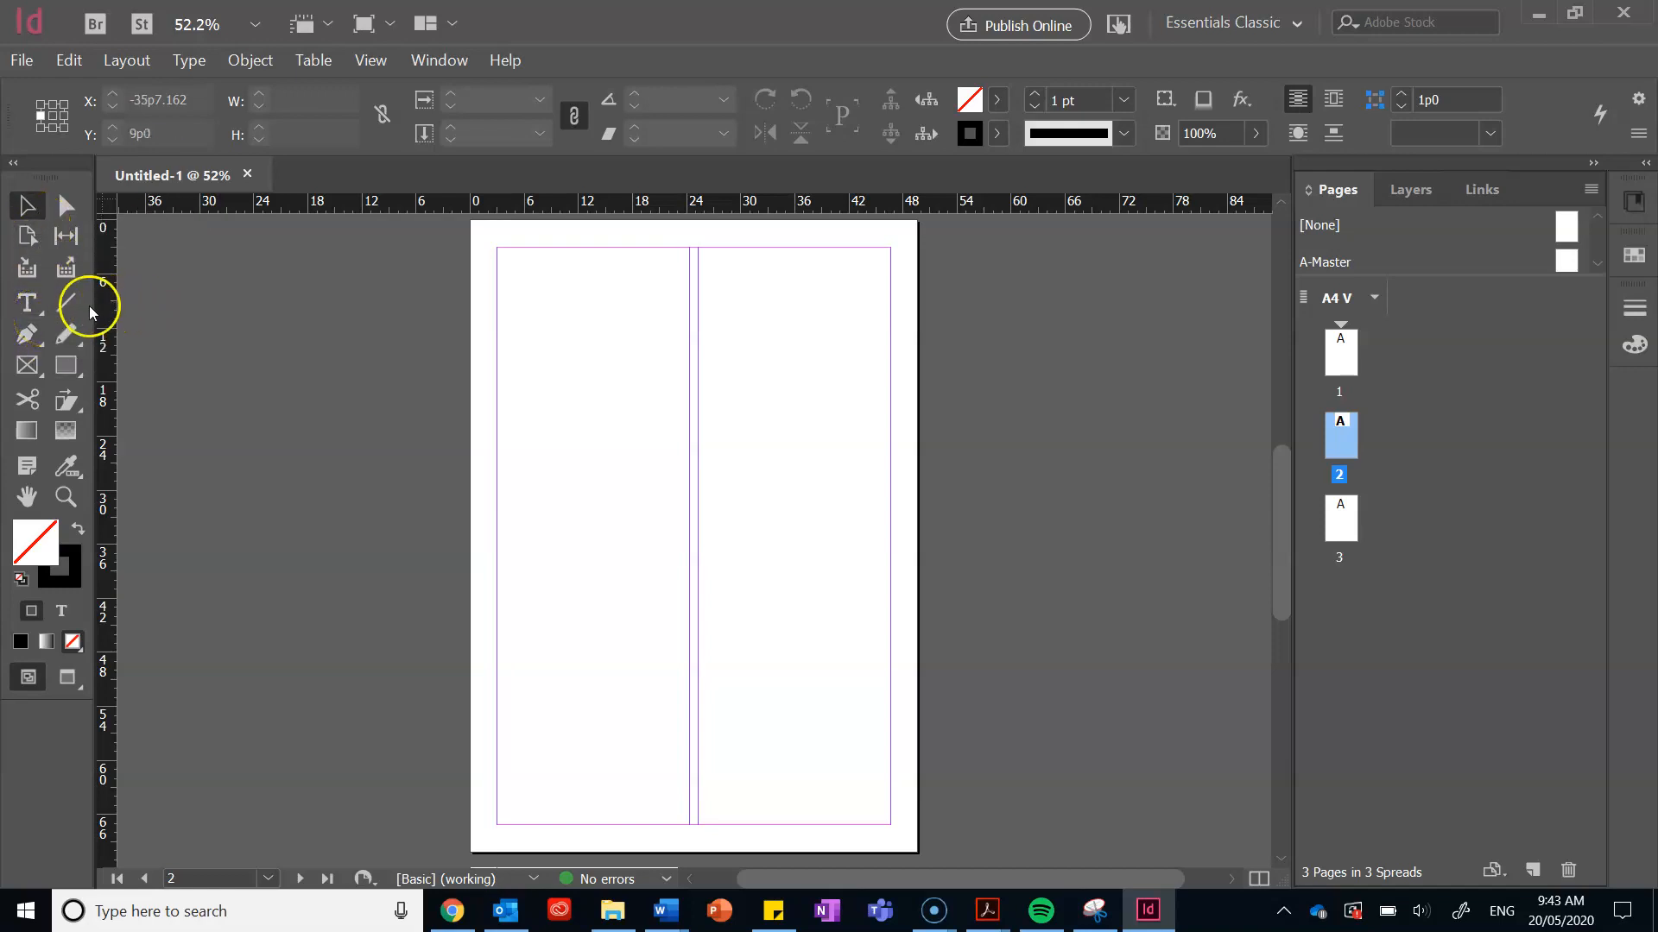
click(33, 304)
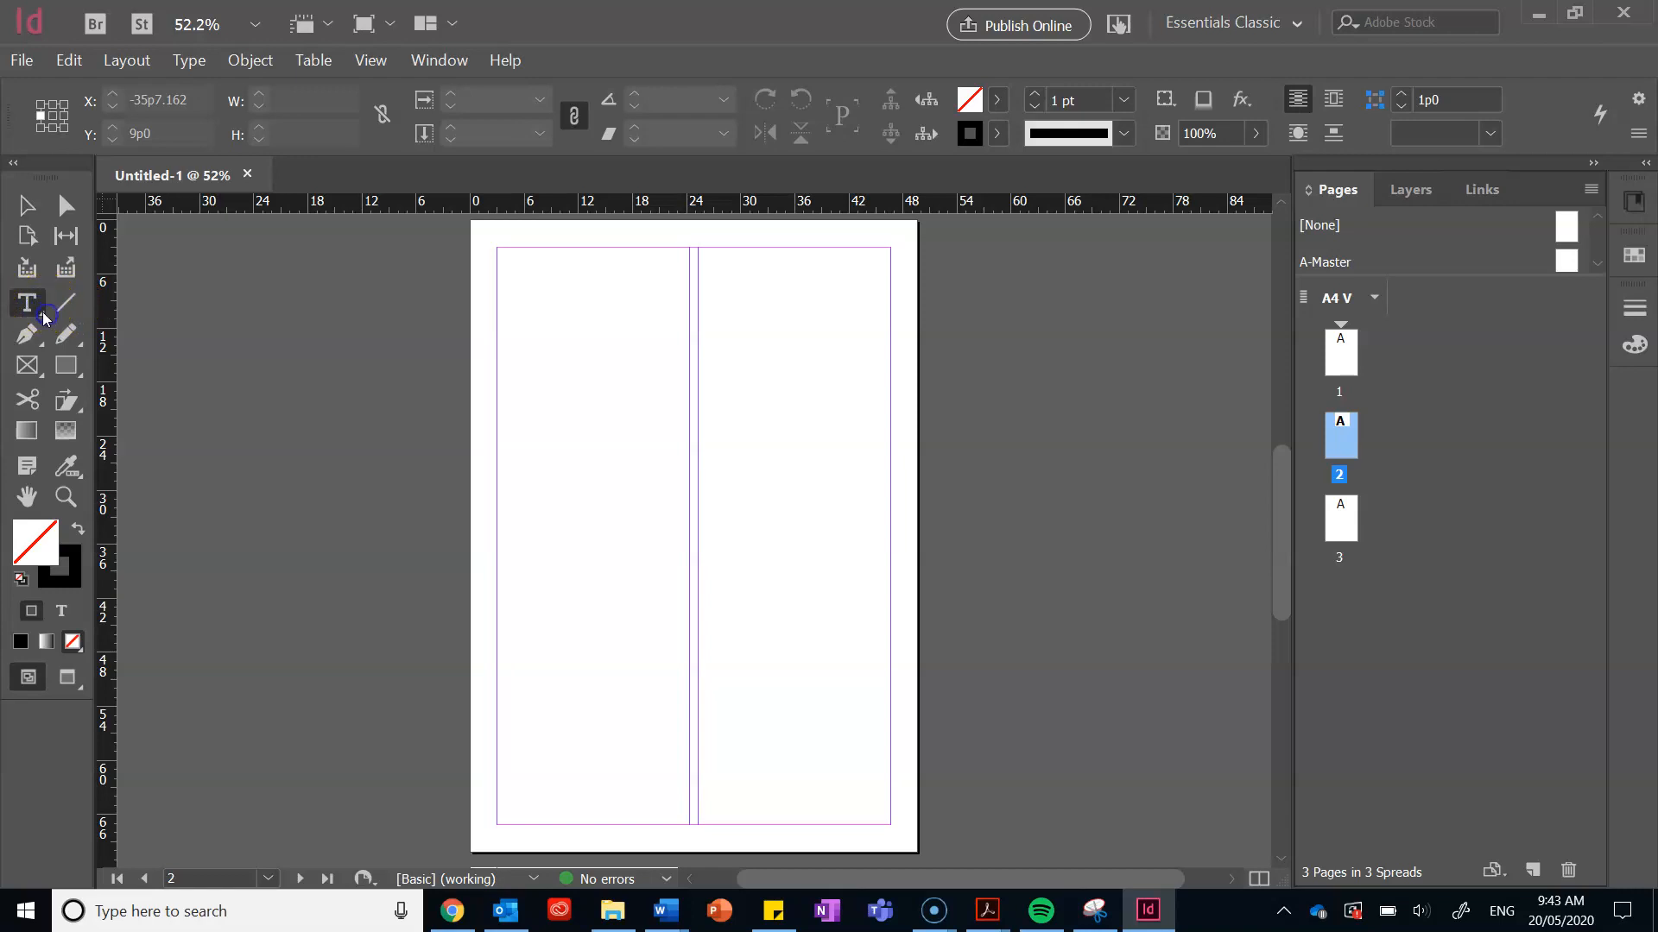
drag(502, 252, 682, 346)
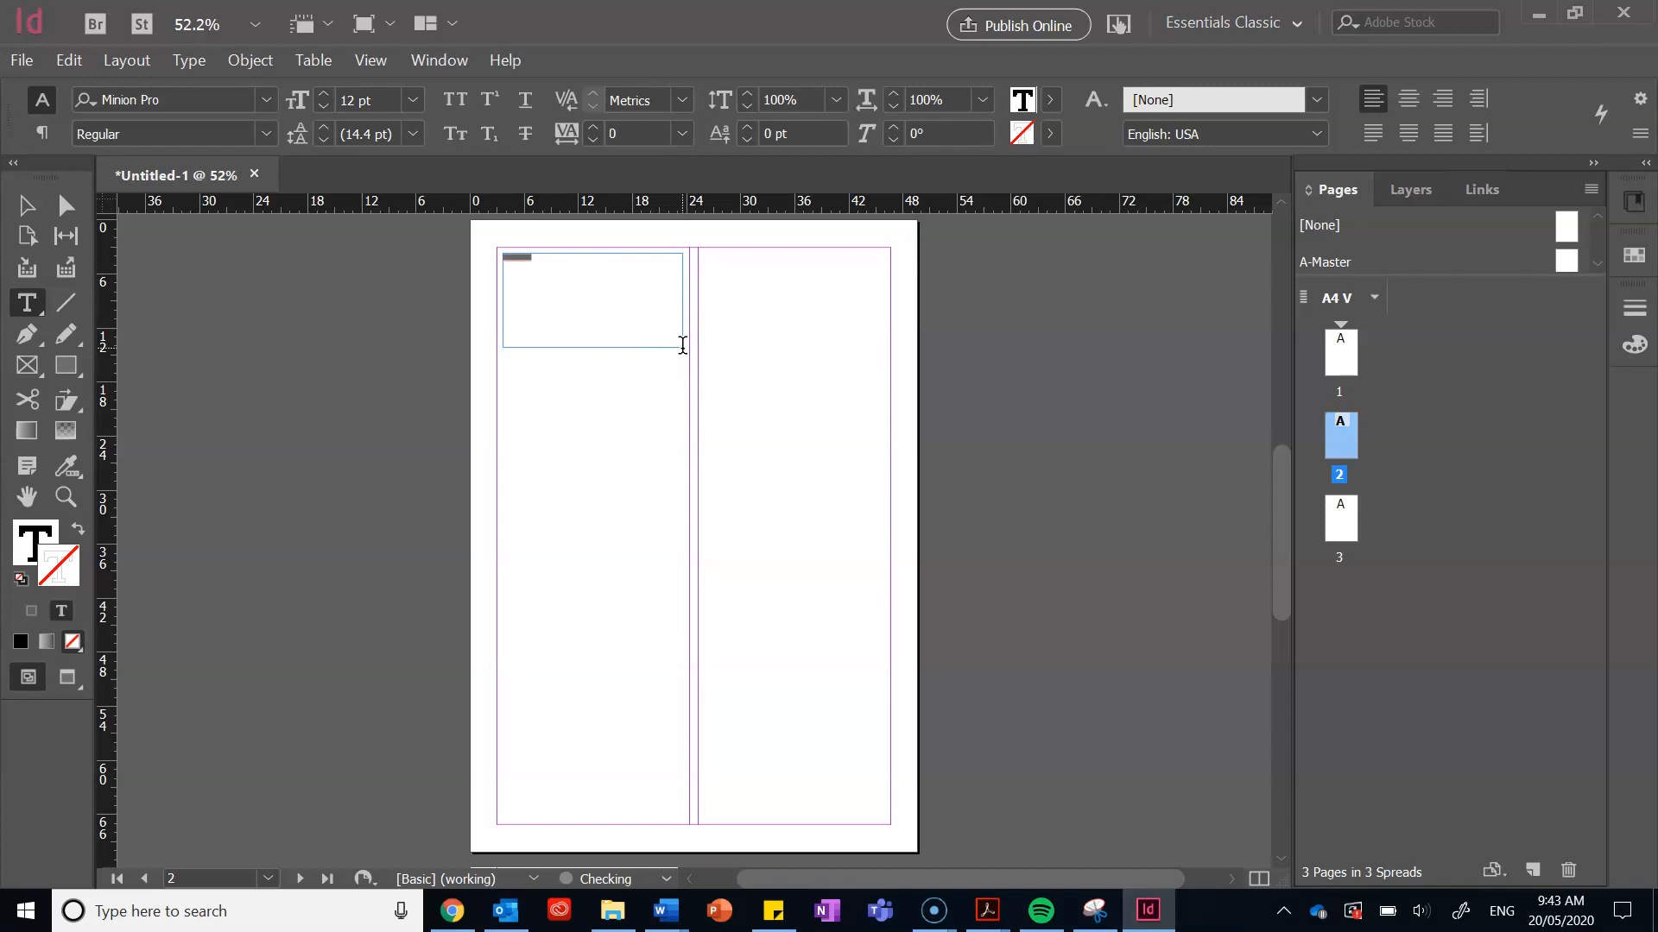
click(567, 297)
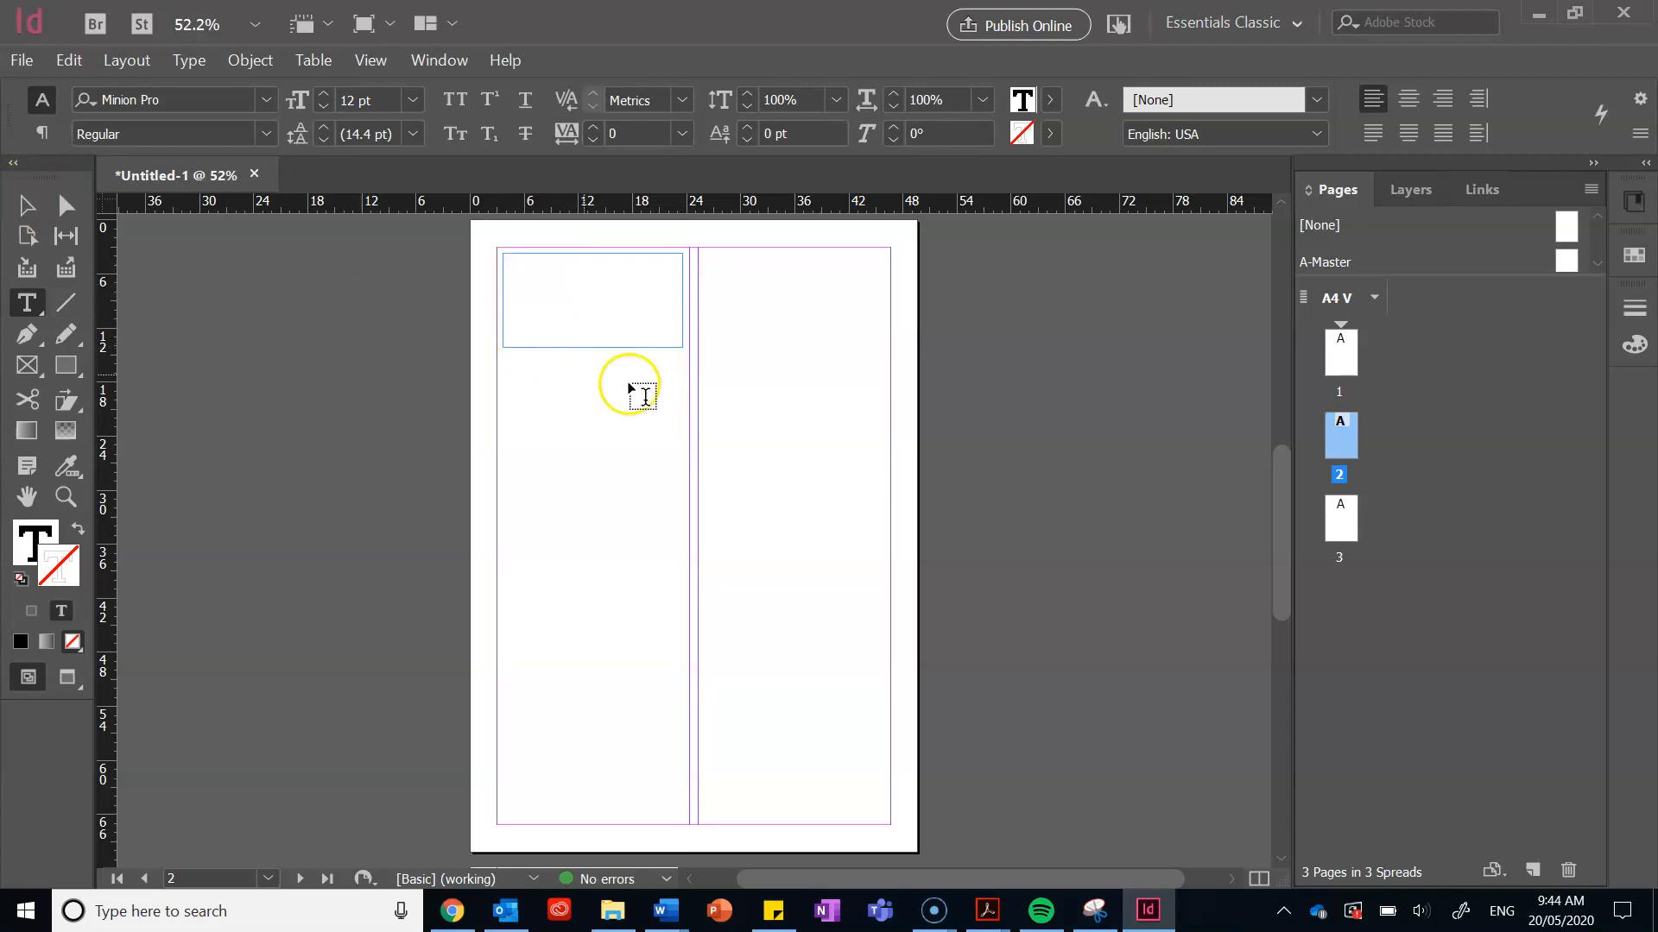
text(djakleih)
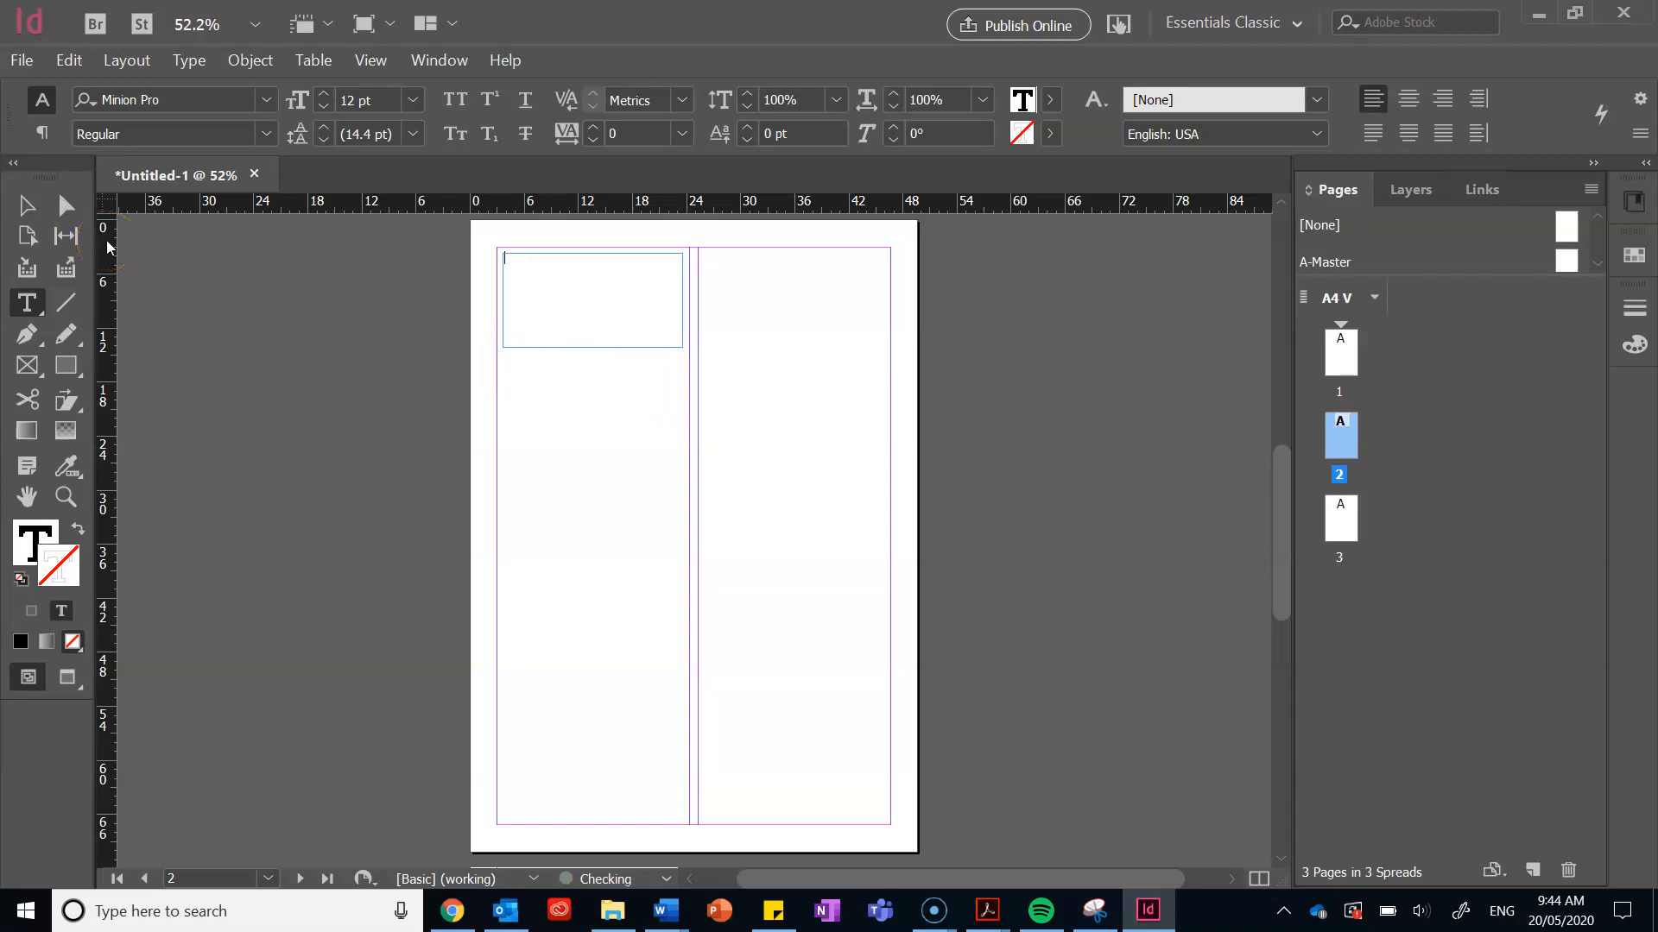
click(452, 909)
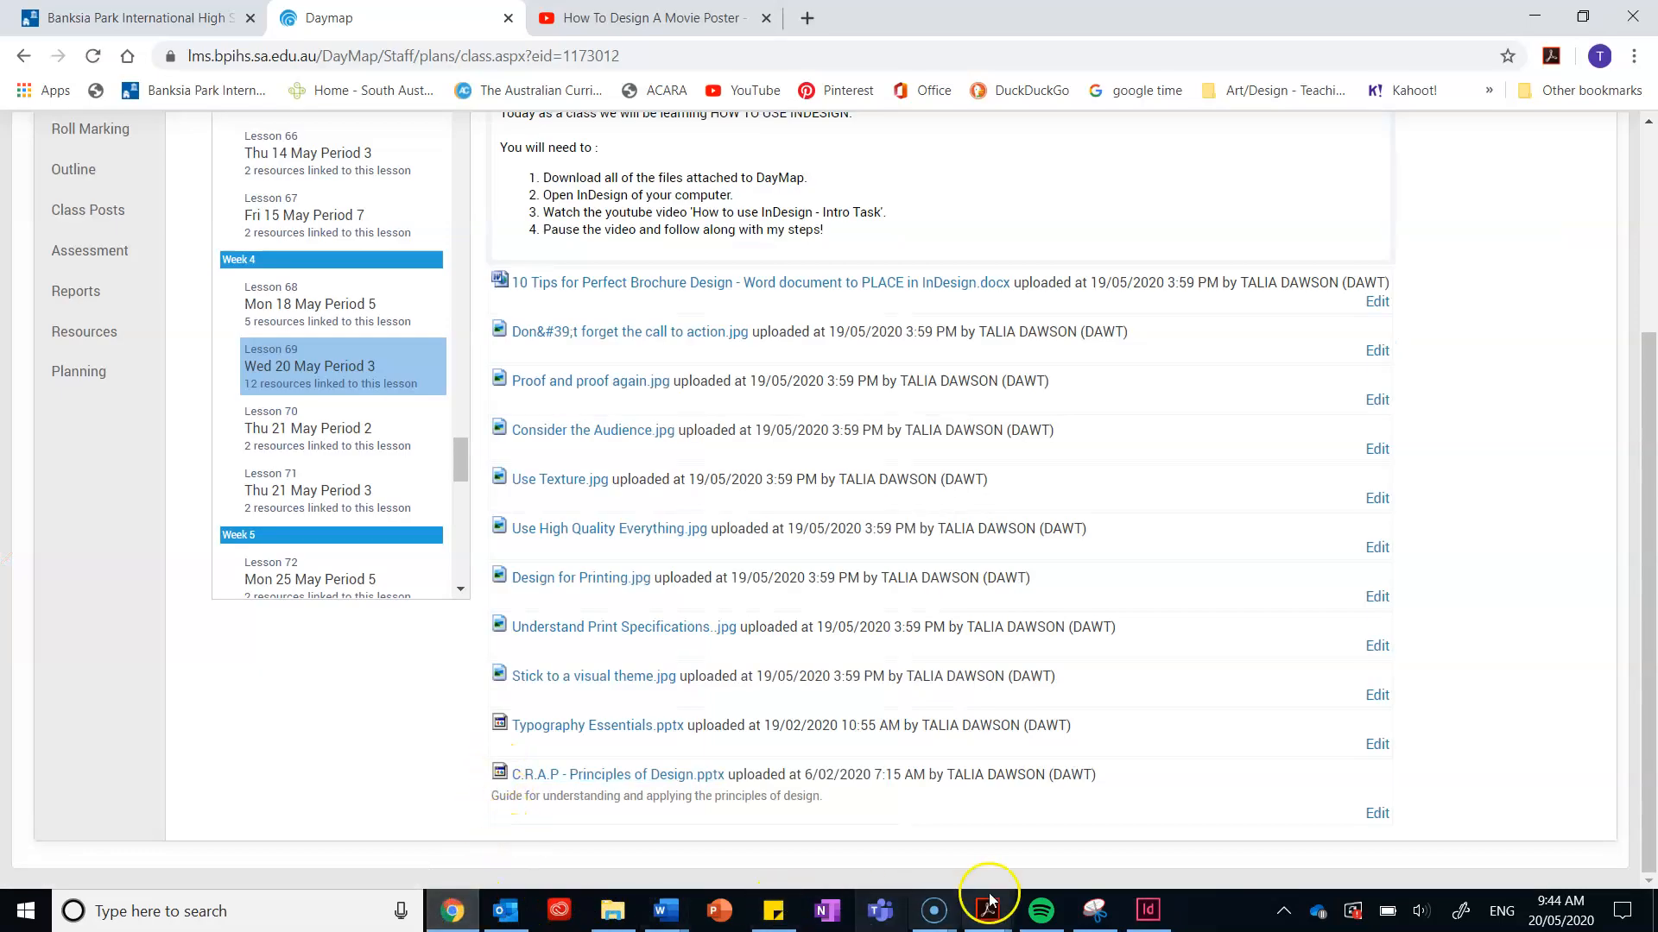
Step: Look over the '10 Tips for Perfect Brochure Design' article in another tab
mouse_move(1089, 924)
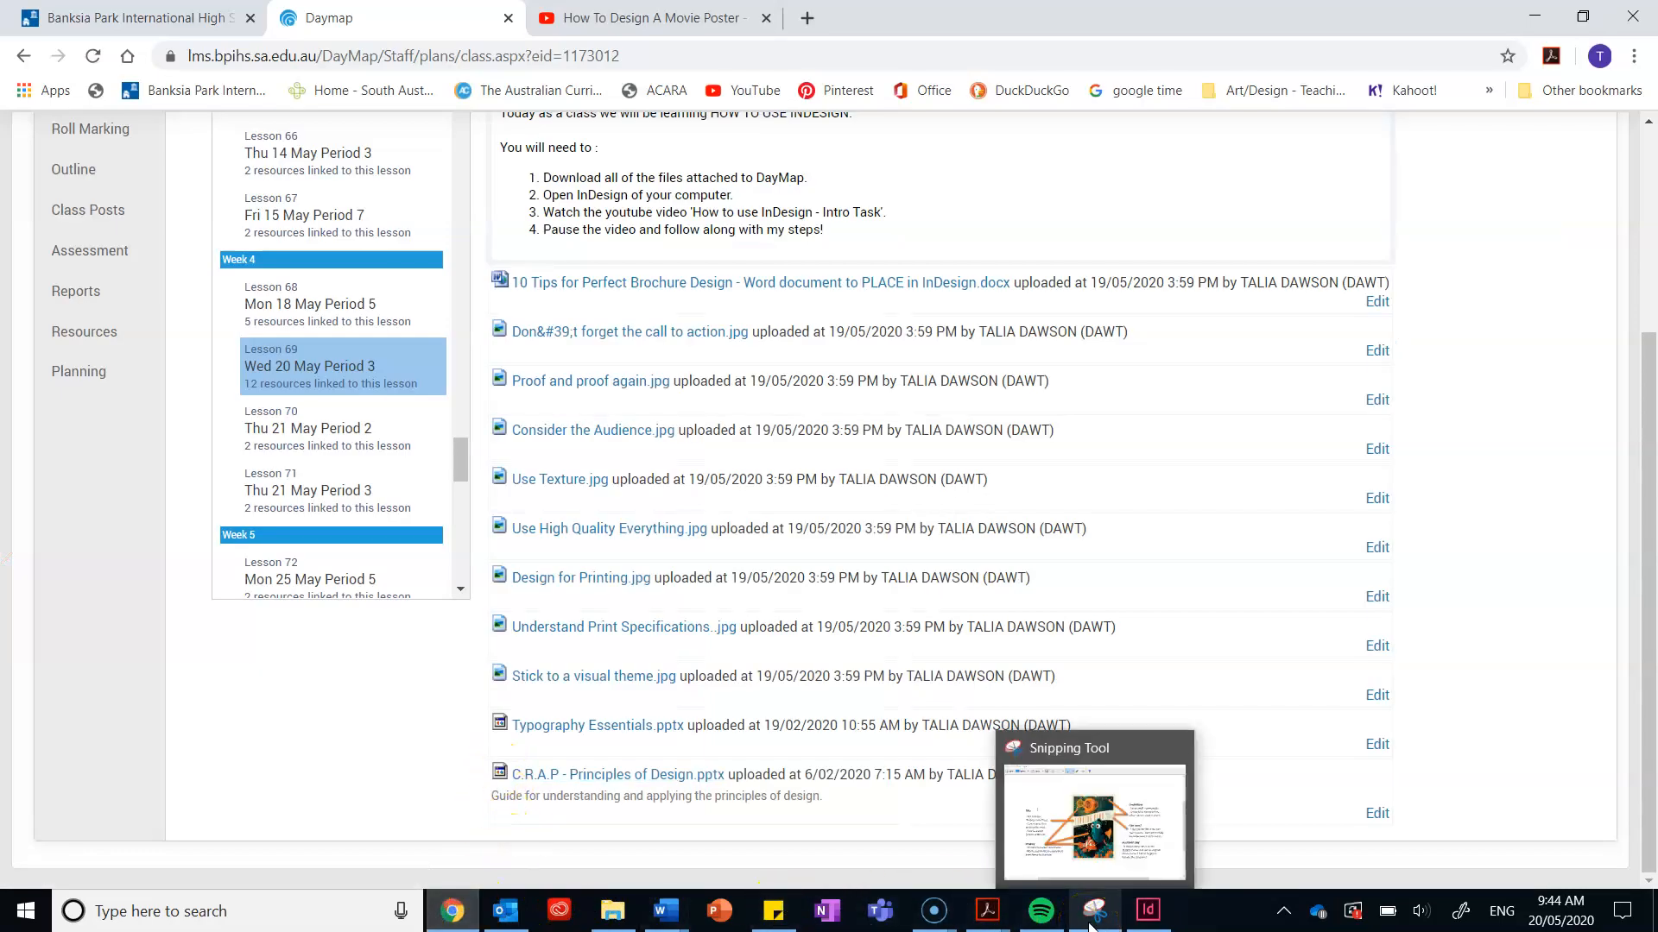
mouse_move(939, 928)
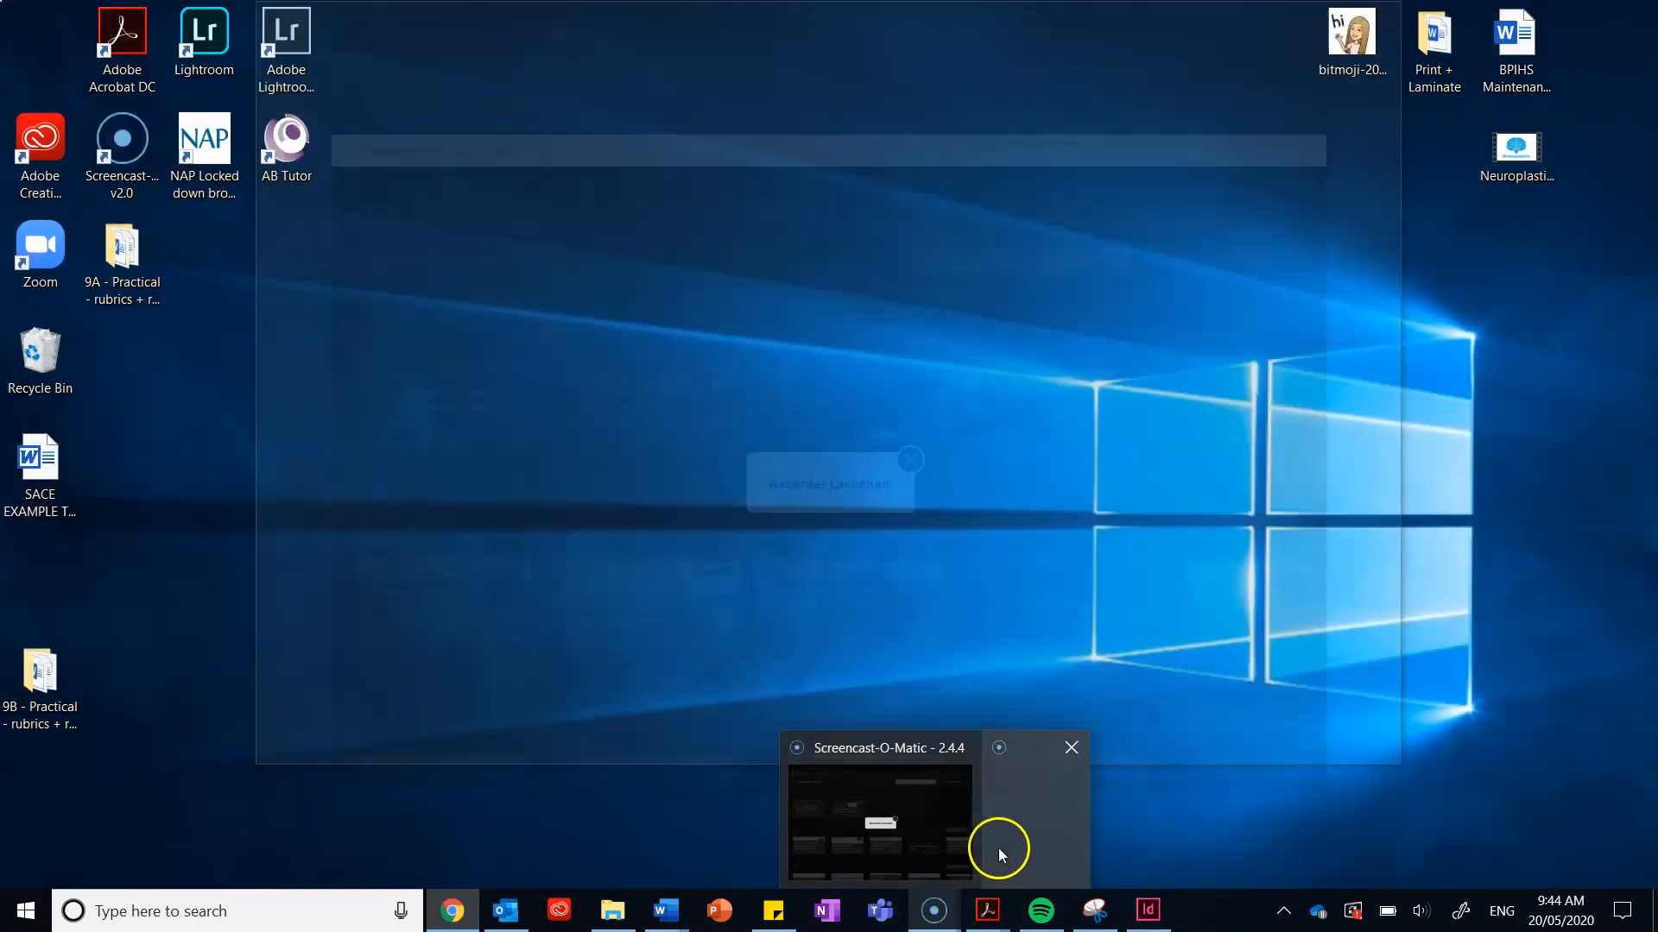
click(1003, 849)
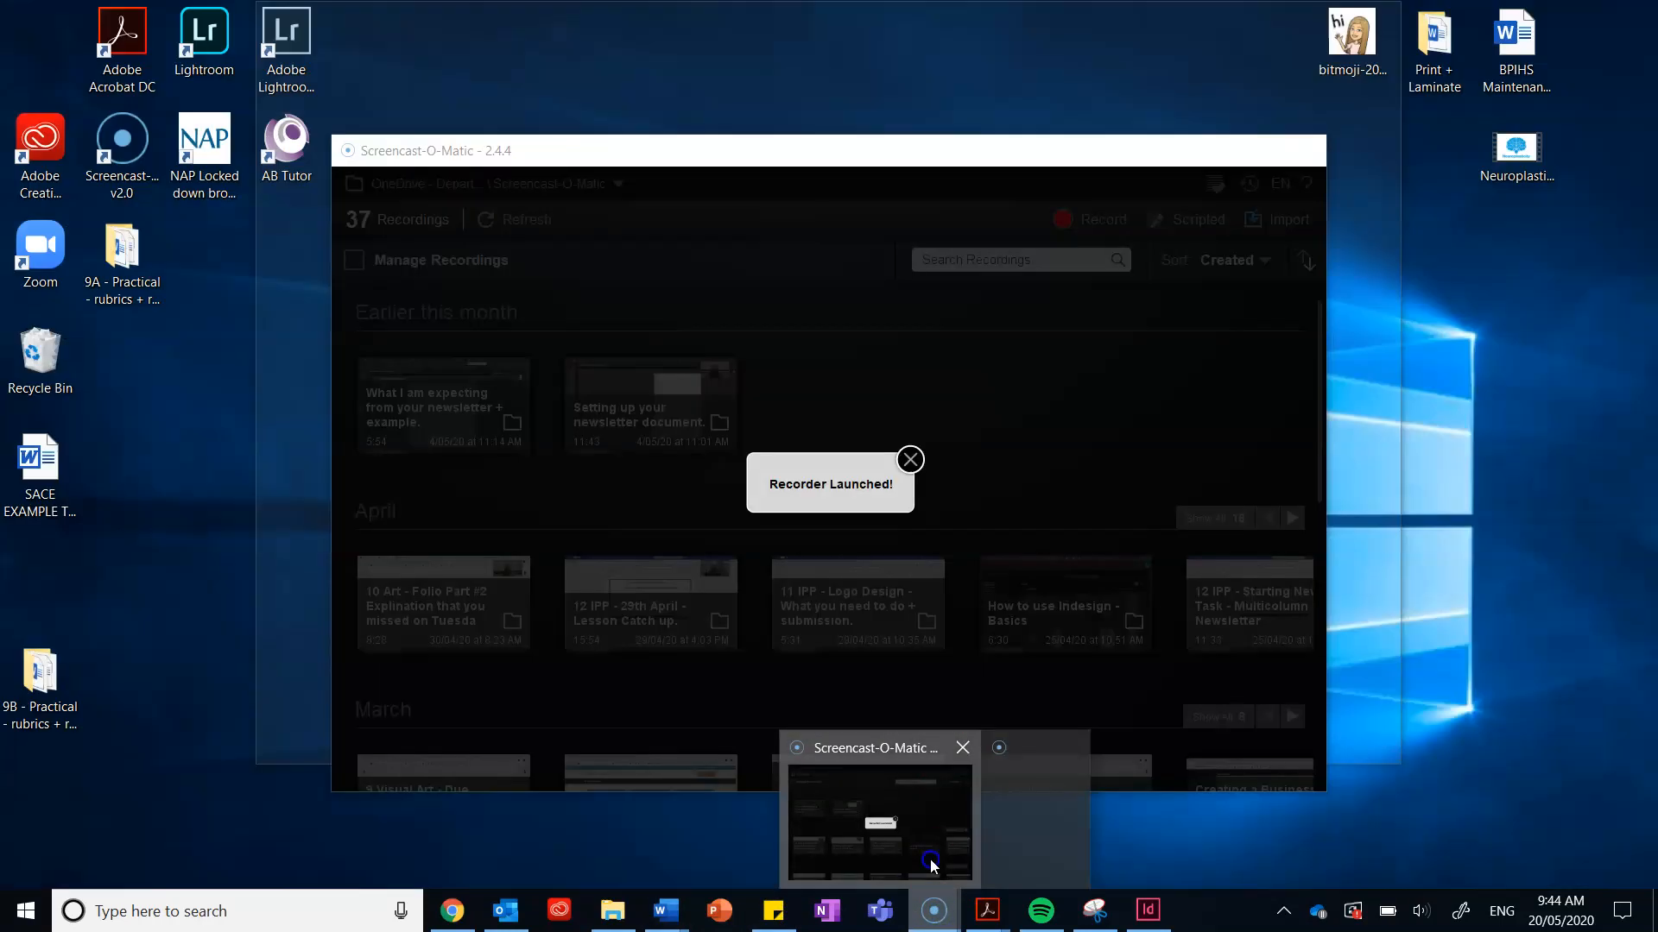
click(930, 858)
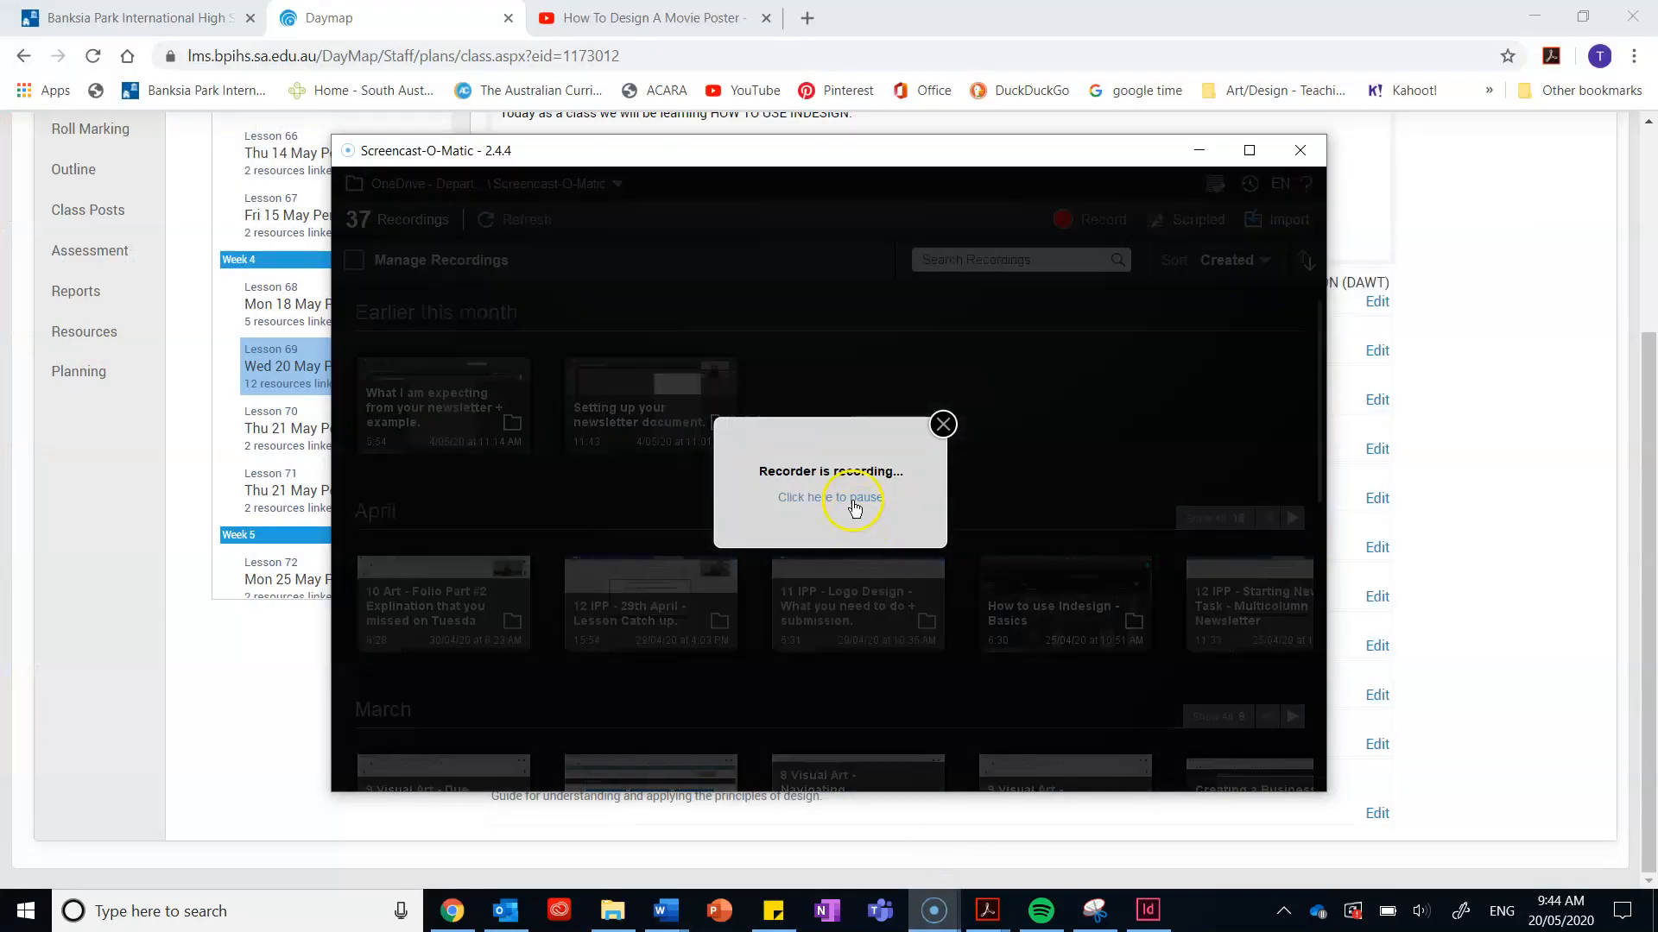
click(854, 501)
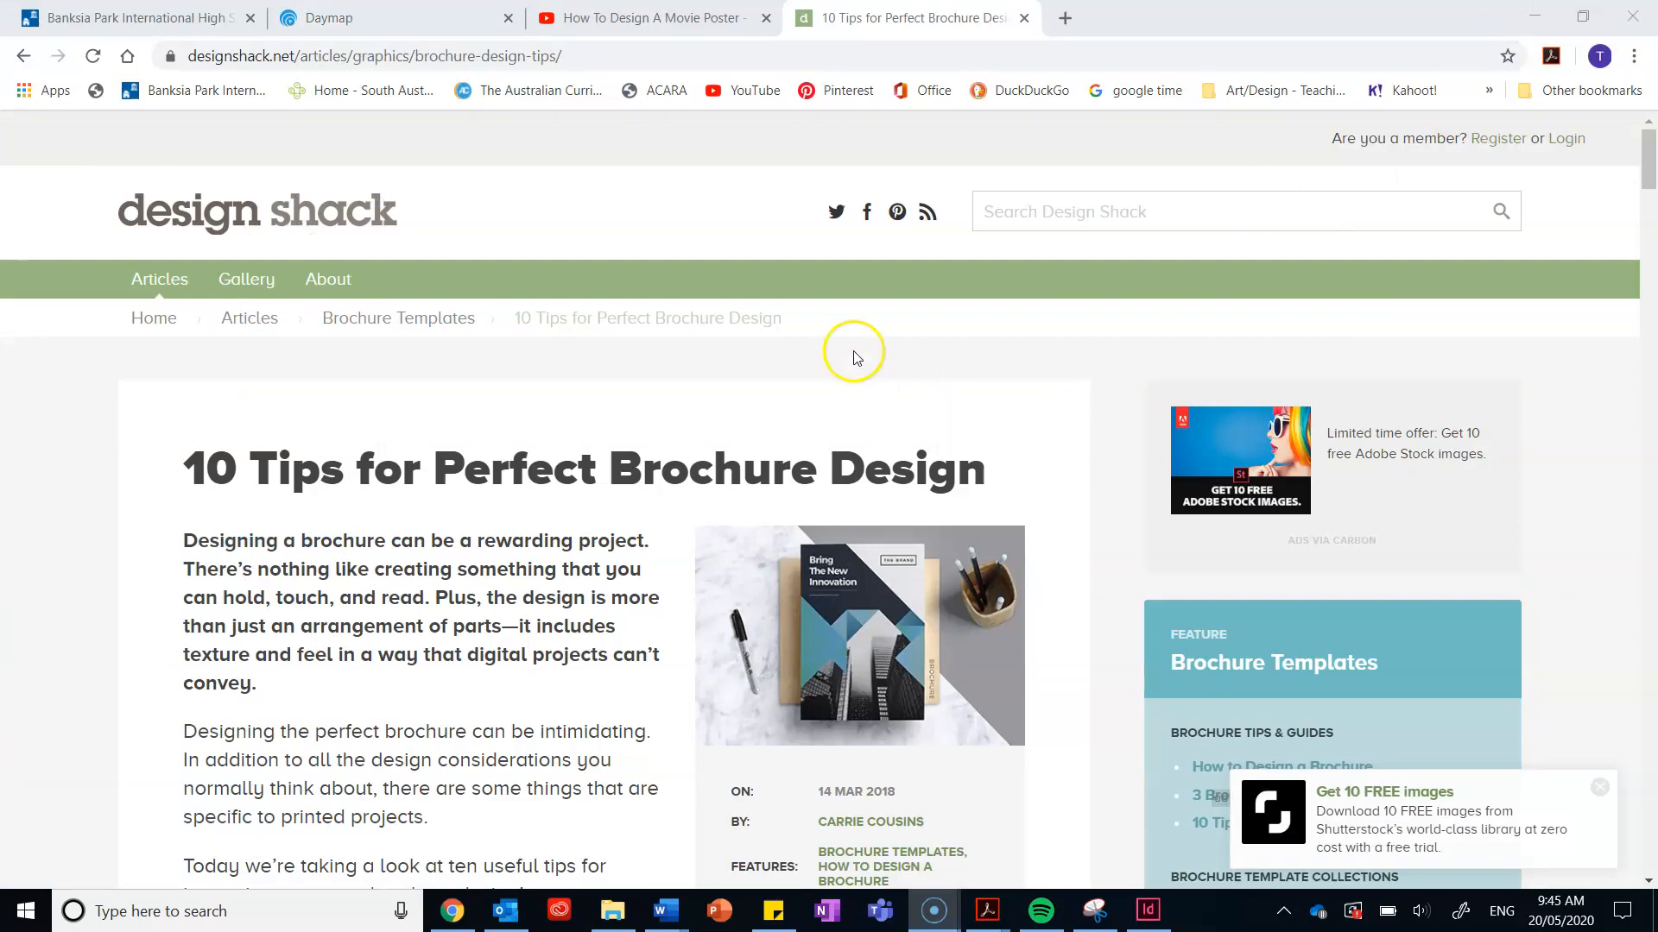
scroll(854, 352, down, 3)
Step: Return to the Daymap lesson and scroll down to its attachments list
click(329, 14)
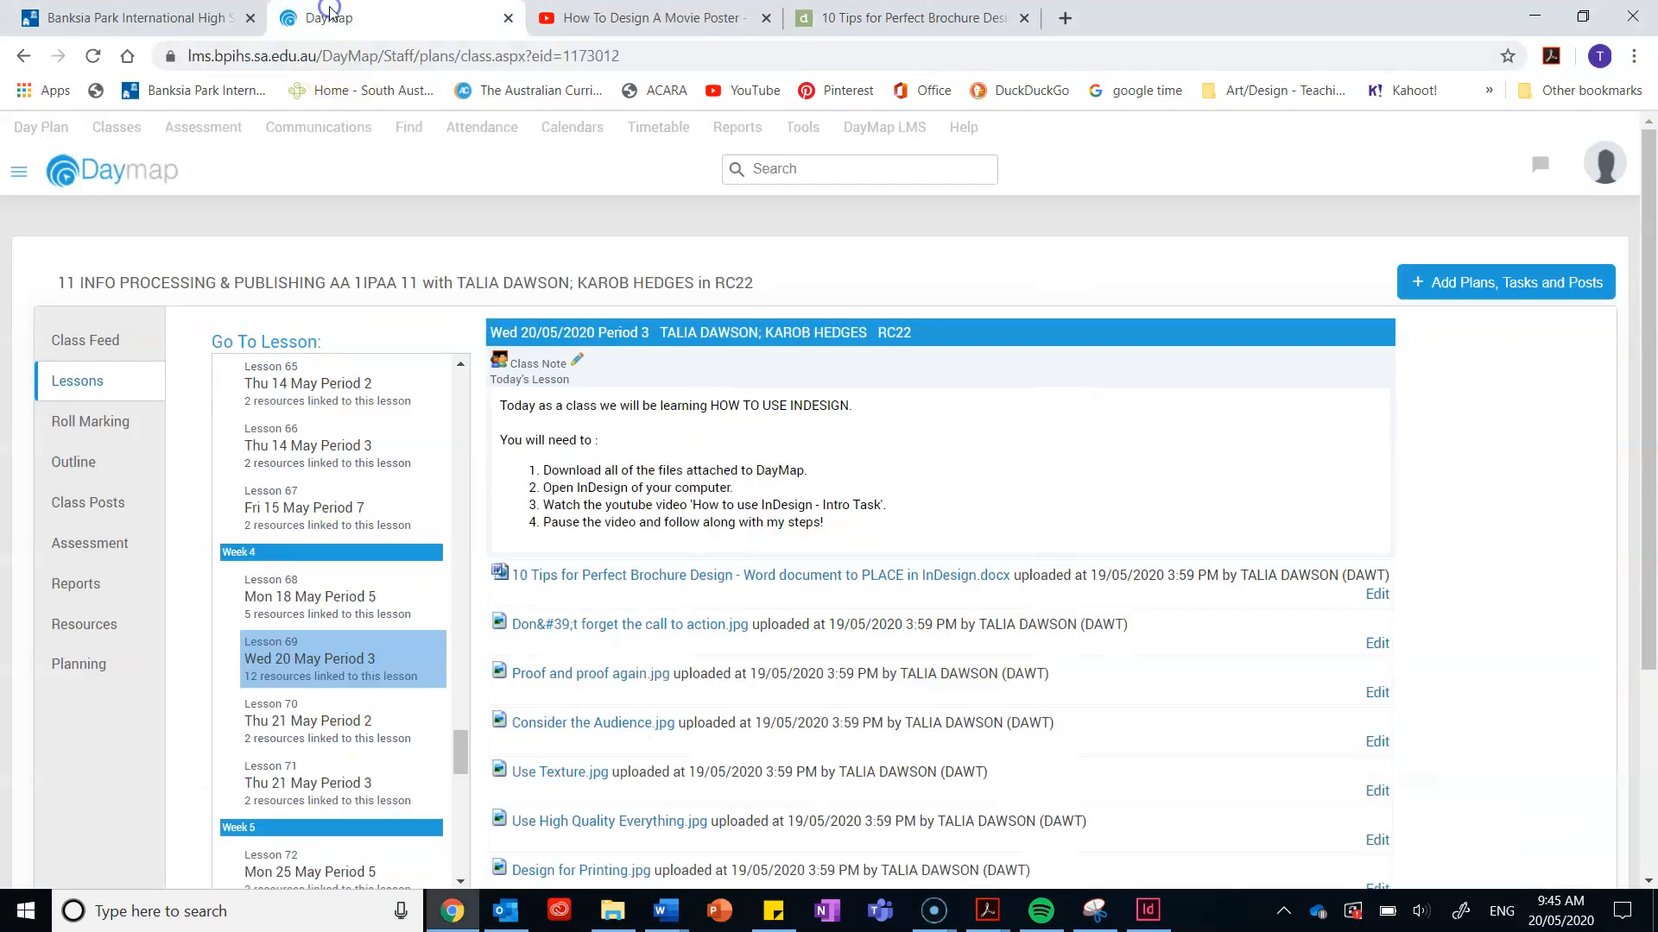
scroll(824, 553, down, 1)
scroll(825, 552, down, 3)
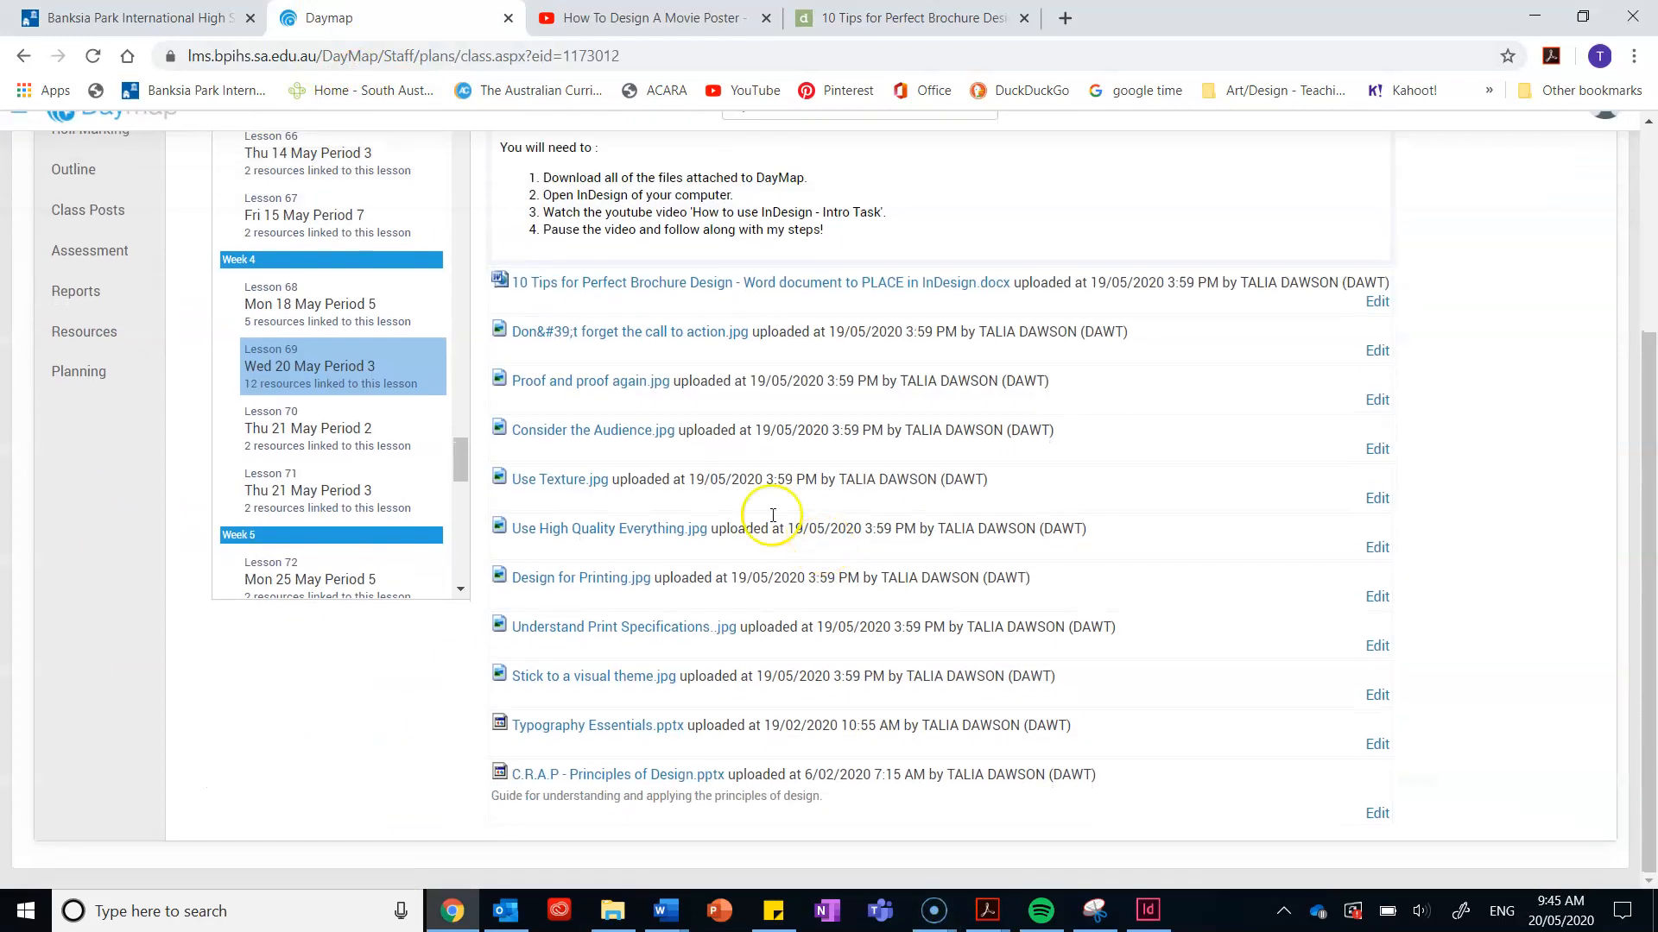
Step: Download the 10 Tips for Perfect Brochure Design .docx and open it from the download bar
click(688, 272)
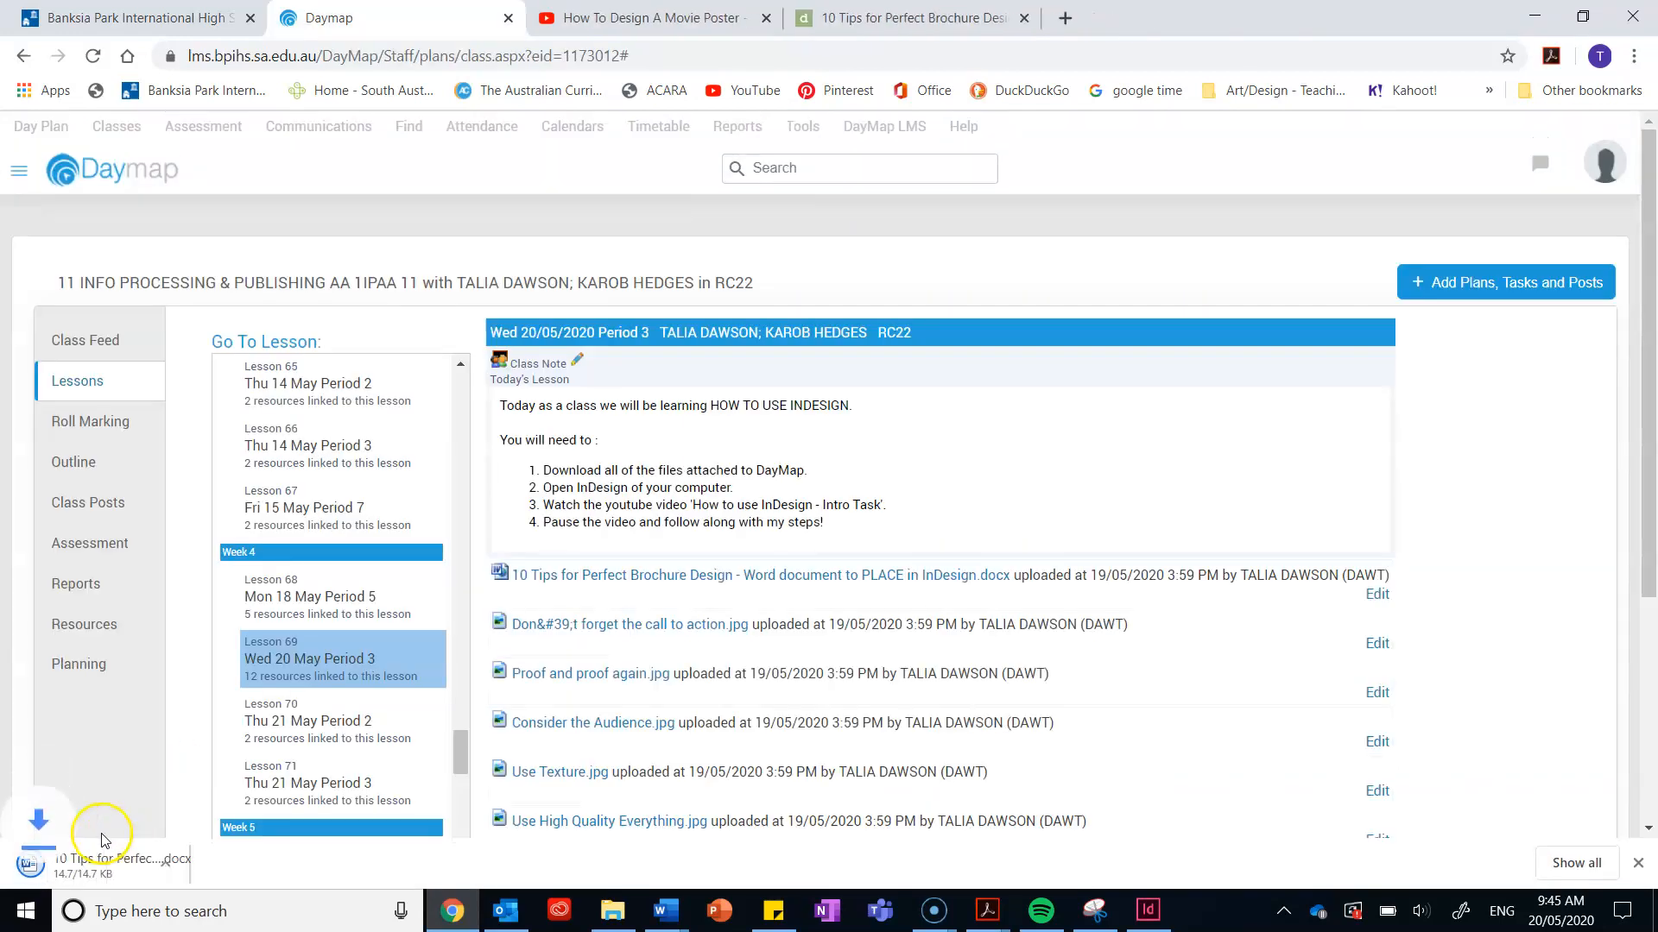
click(98, 846)
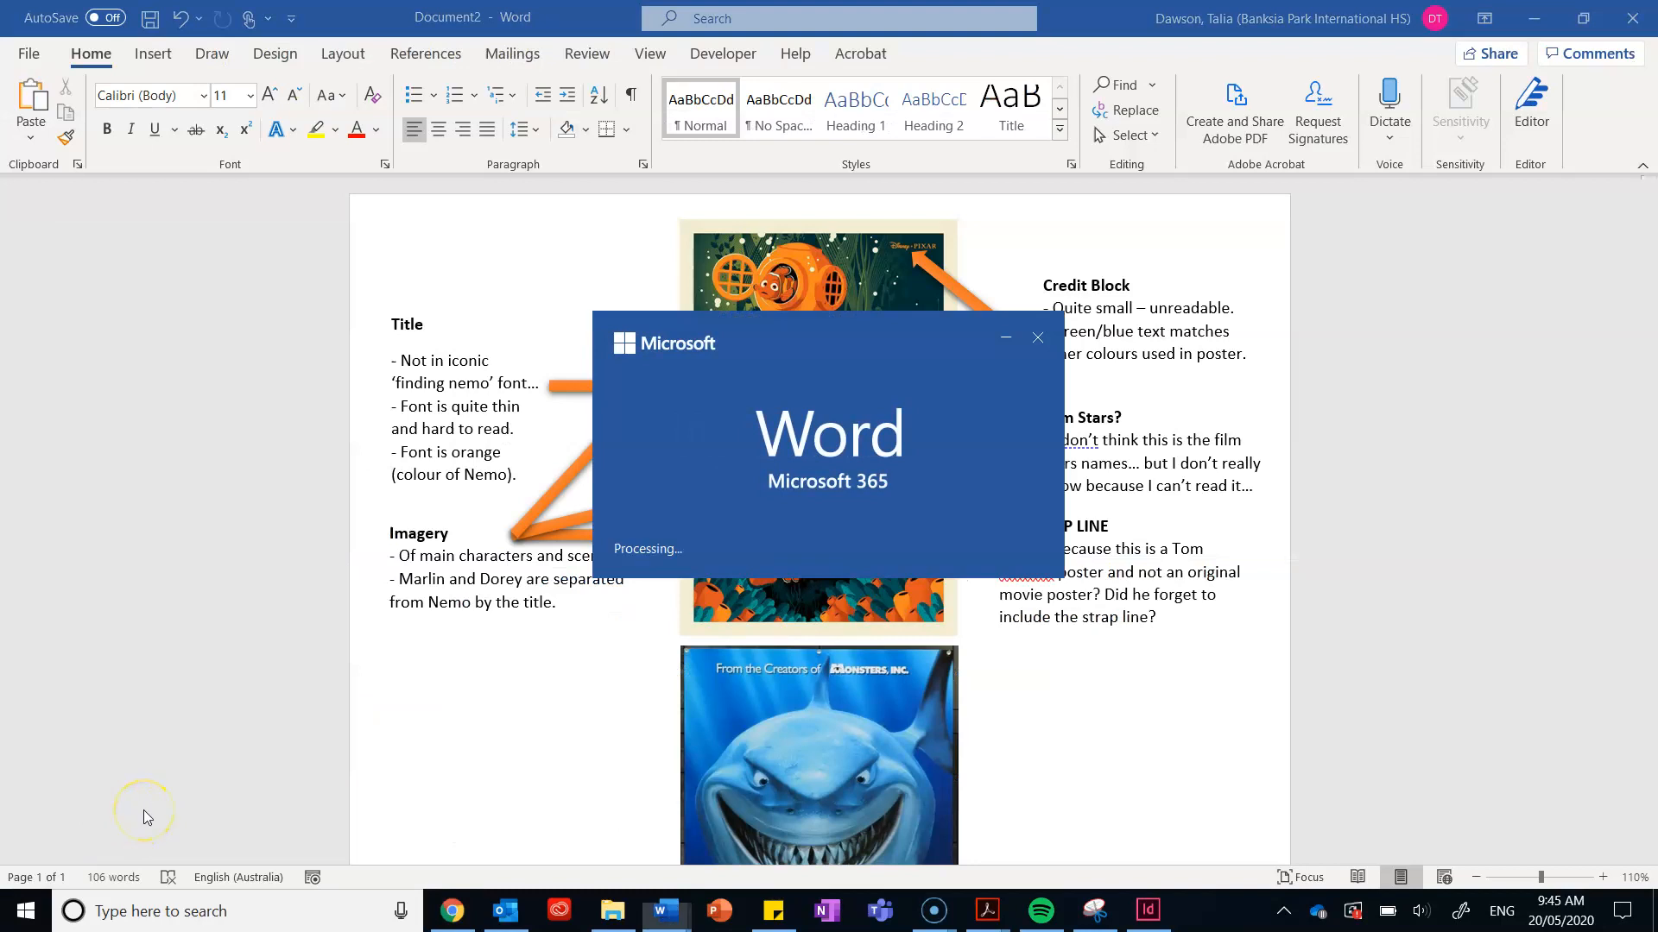
Step: Skim the 10 Tips document in Protected View, close Word, and return to InDesign
scroll(962, 283, down, 8)
scroll(962, 283, down, 15)
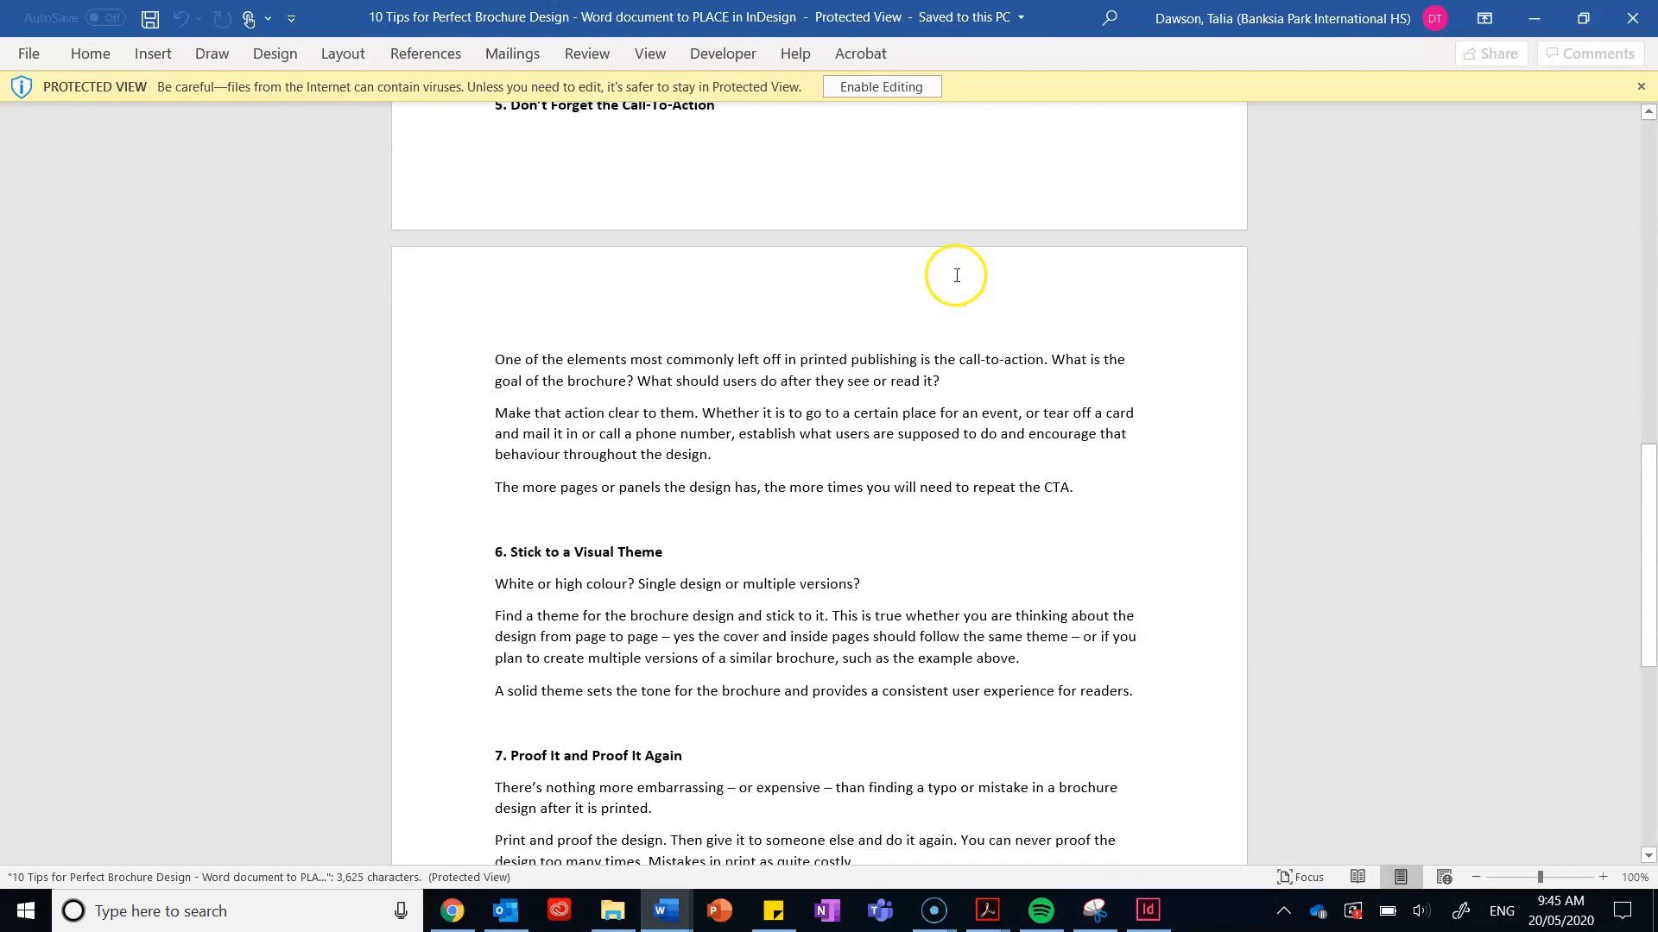
scroll(949, 267, up, 10)
scroll(945, 253, up, 10)
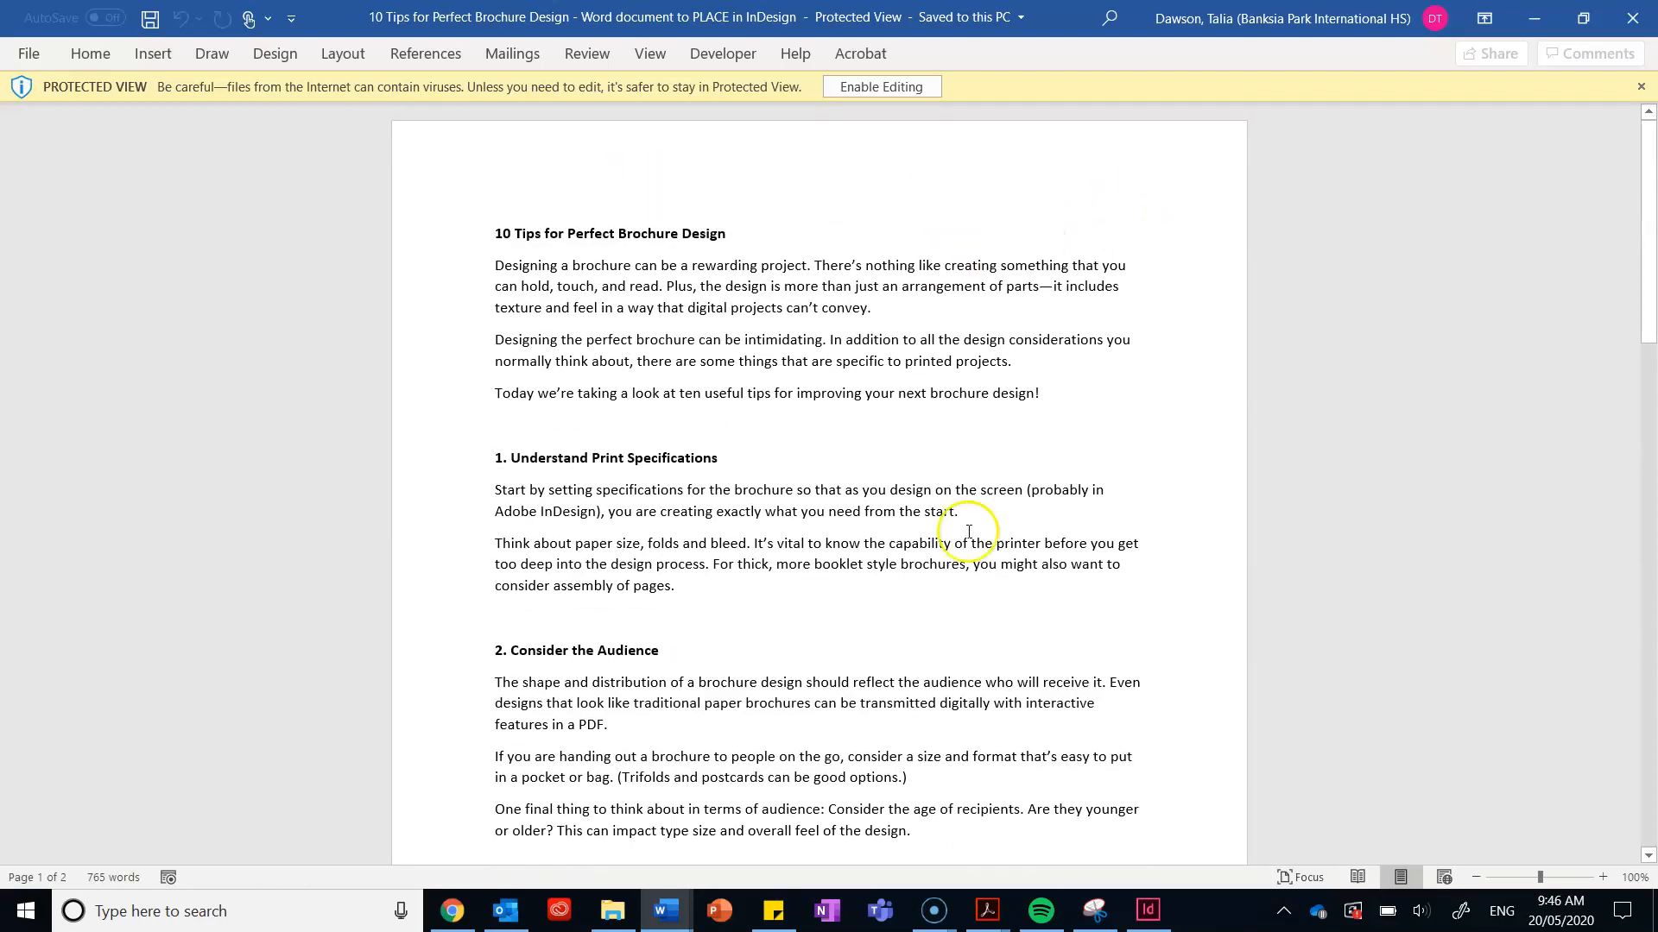
click(1640, 17)
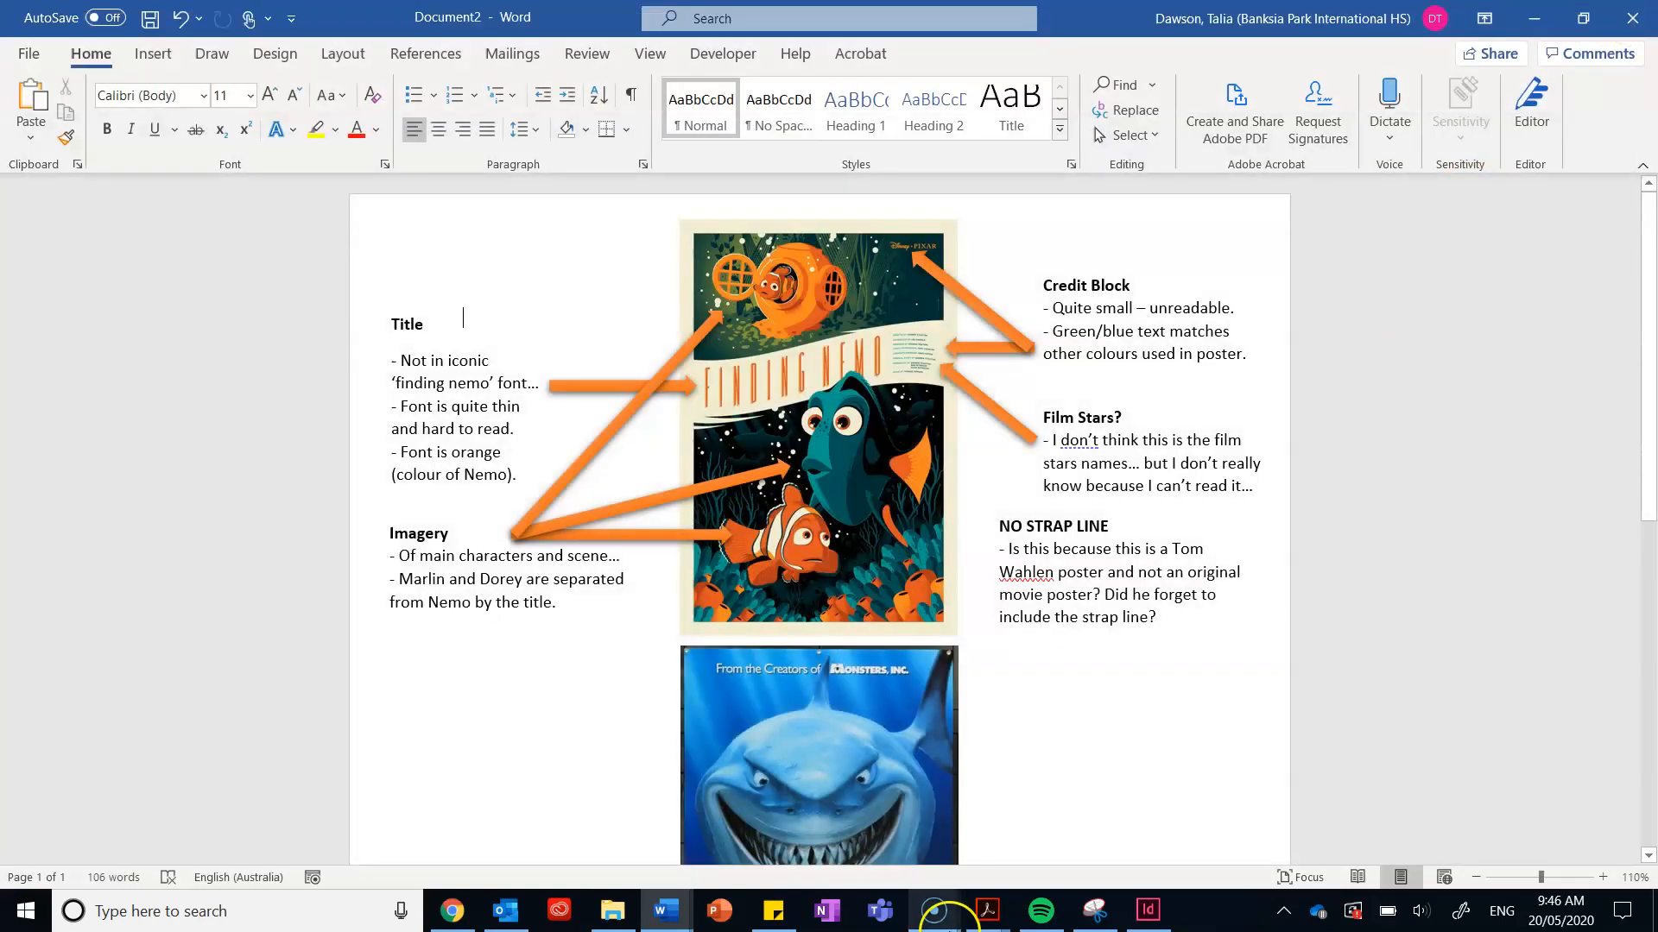
click(662, 900)
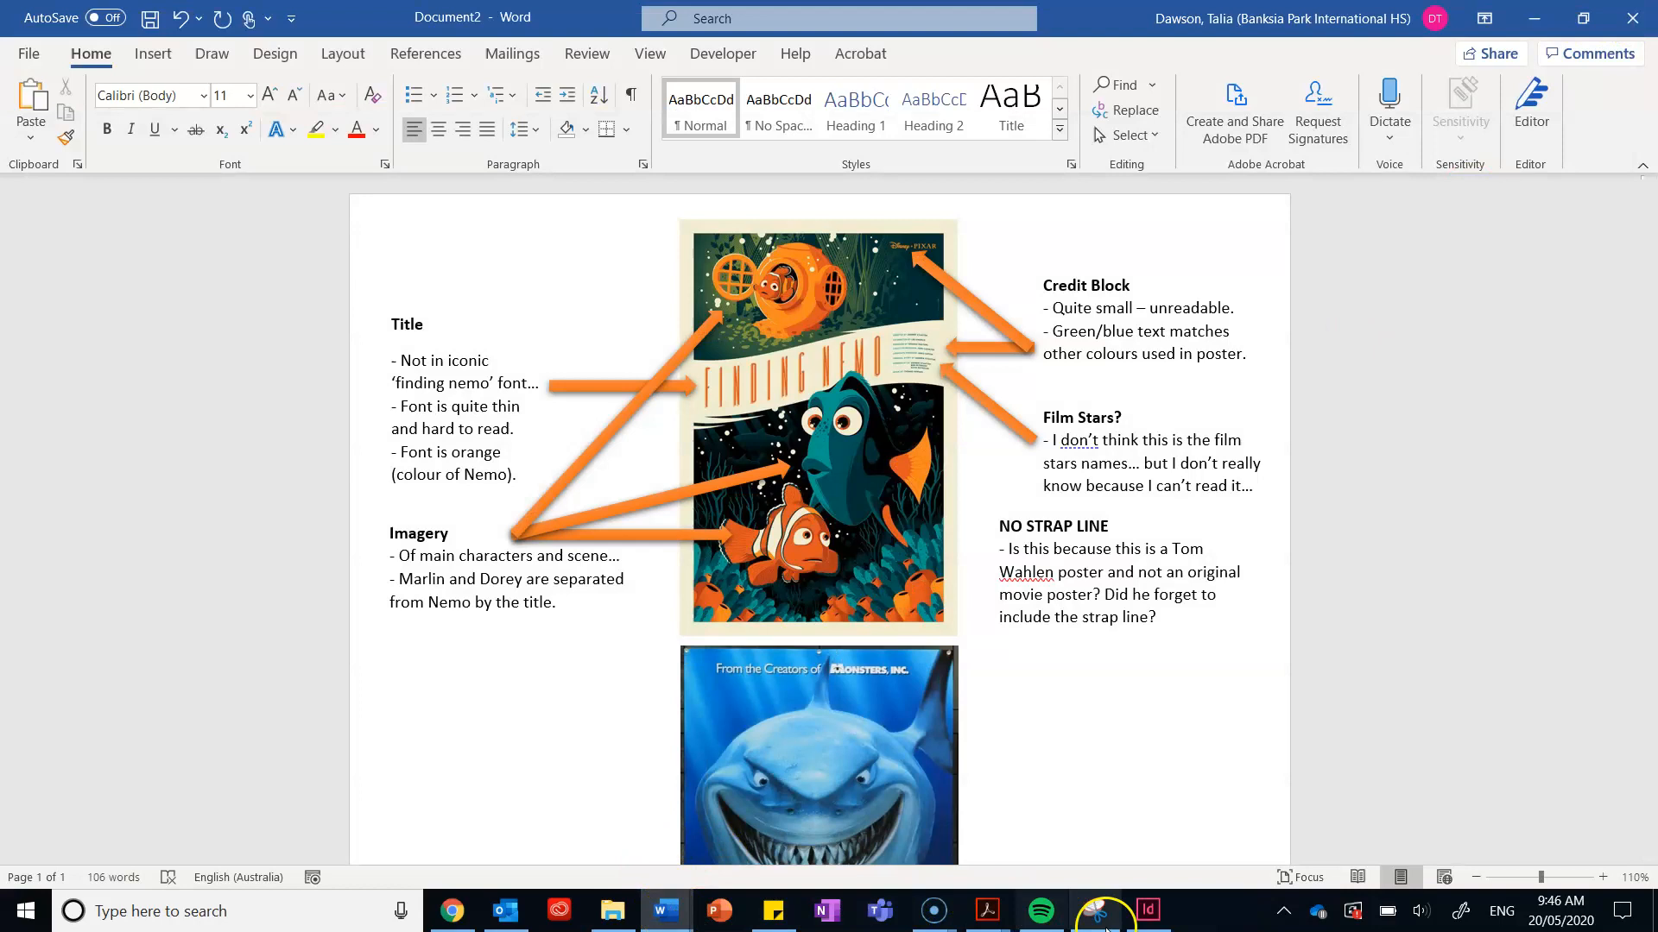
click(1153, 917)
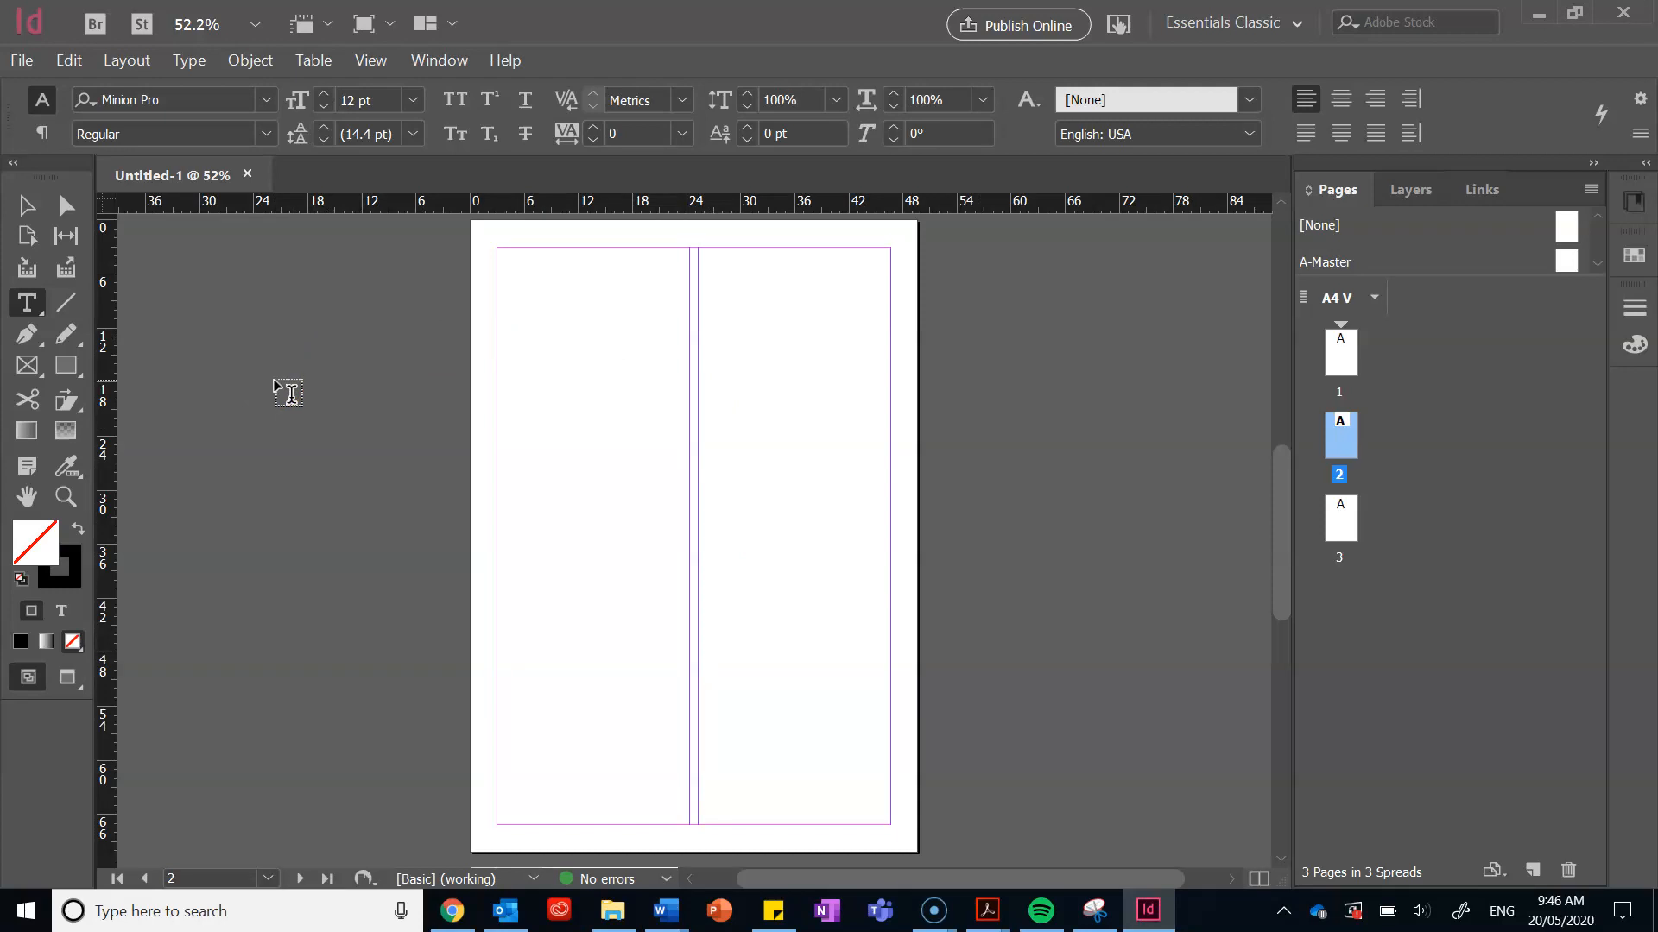
Step: Draw an empty text frame down page 2's left column with the Type tool
click(662, 907)
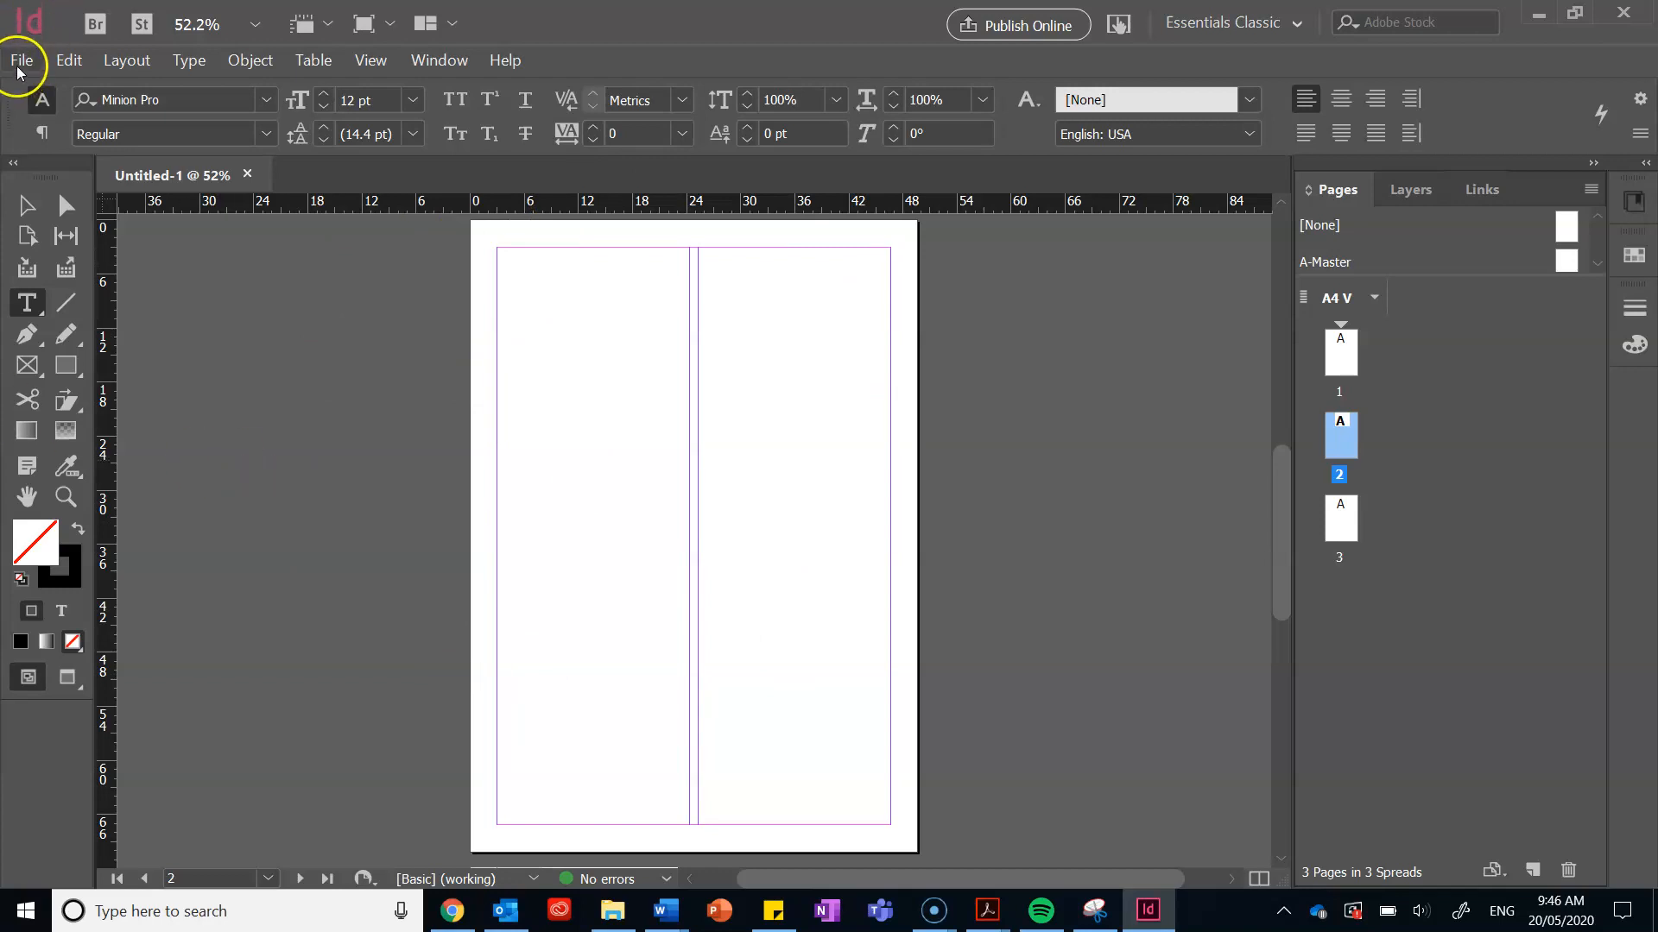
click(29, 307)
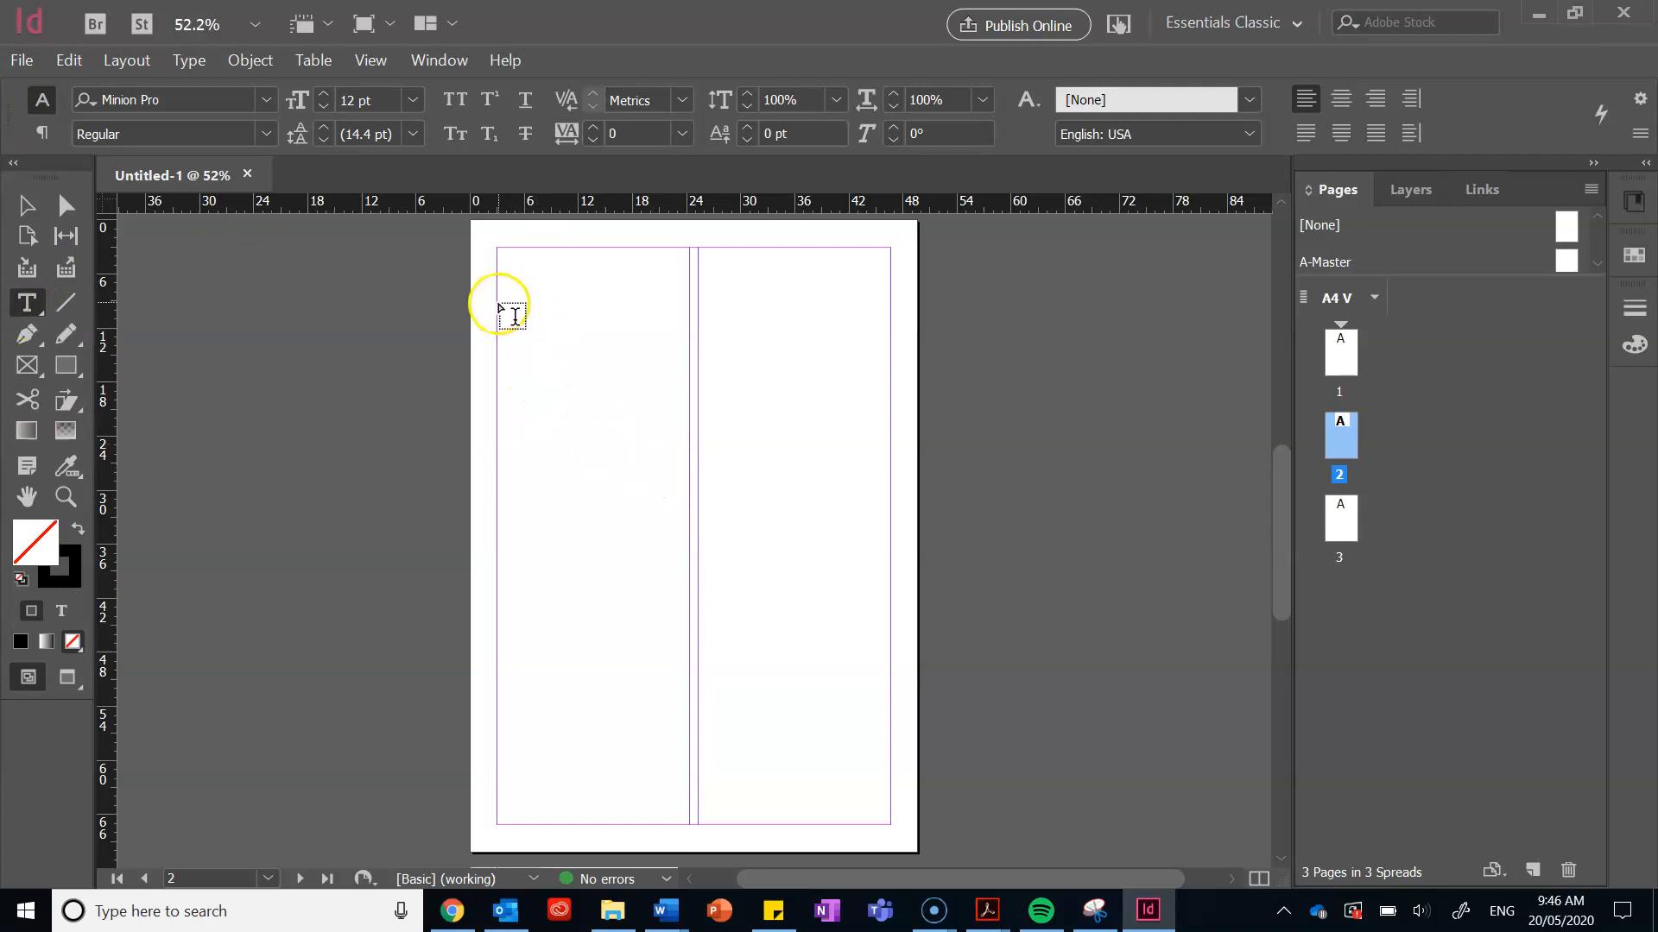
drag(498, 303, 689, 826)
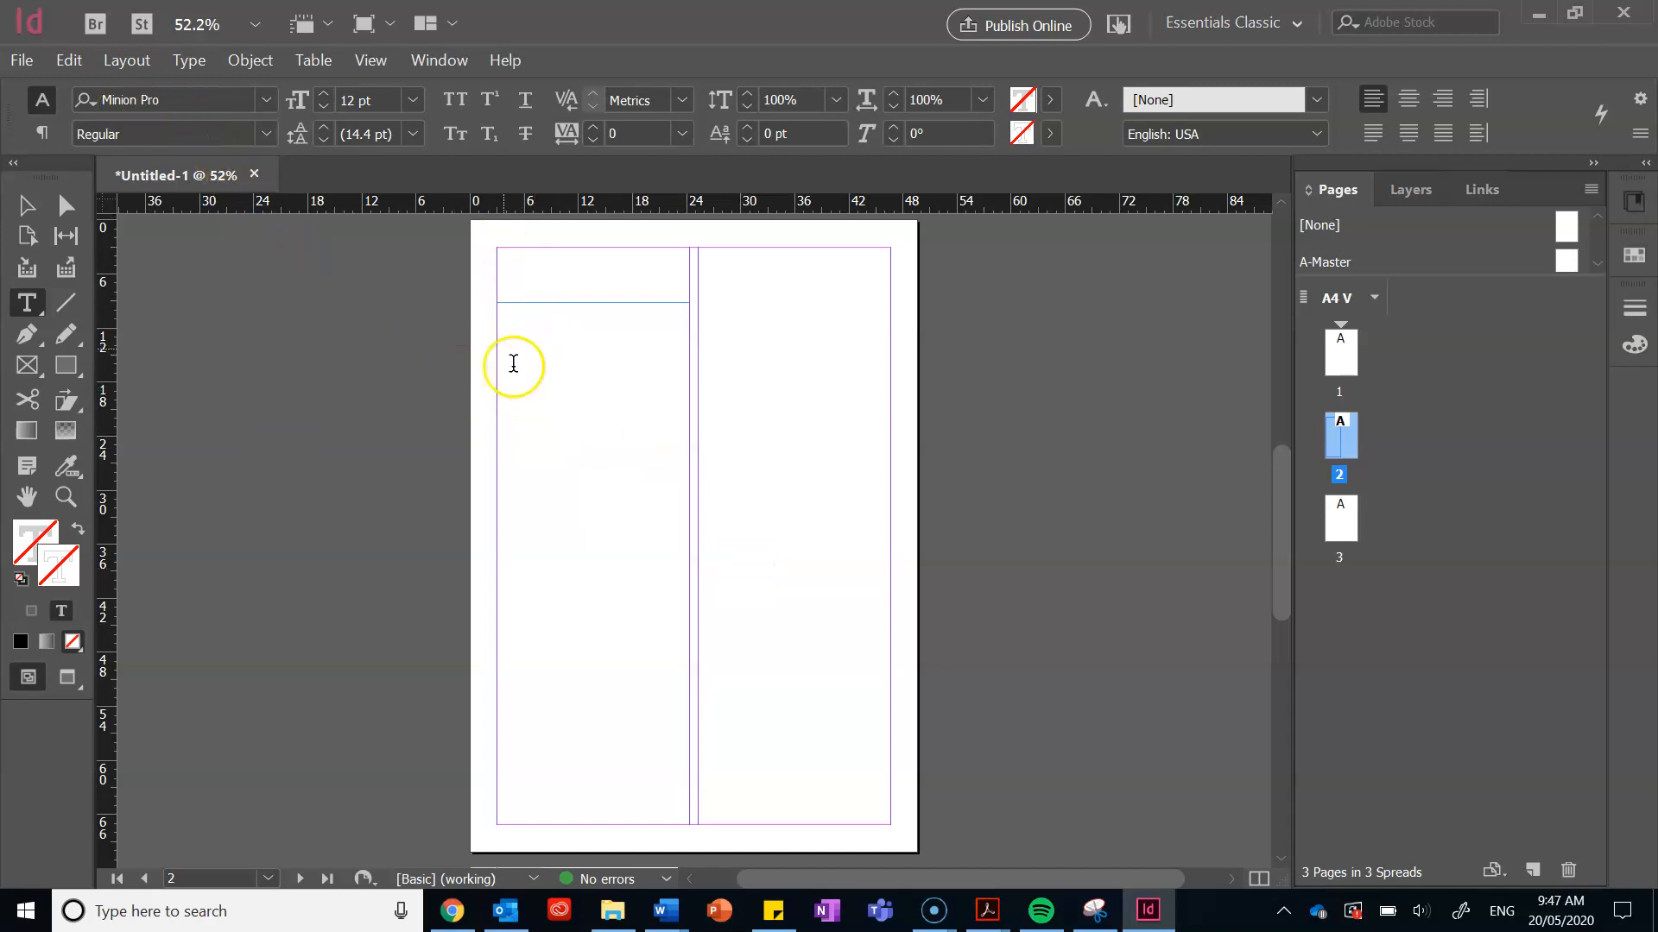
click(21, 61)
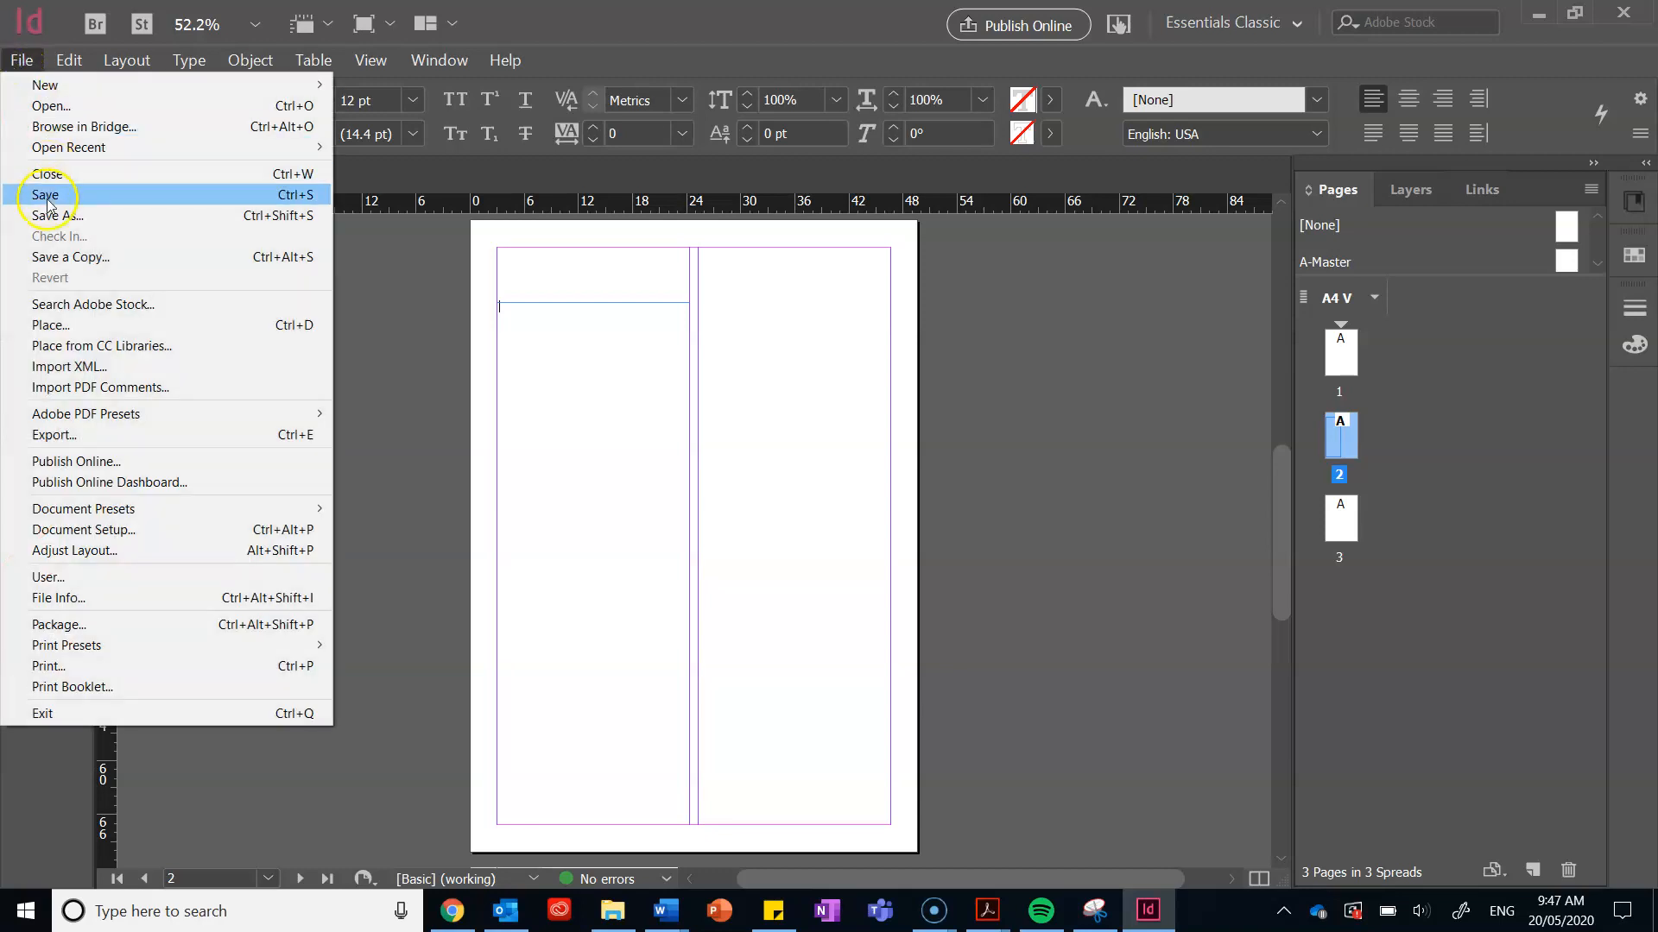
Step: Place the 10 Tips Word document from the InDesign Trial folder into the left-column frame
click(50, 325)
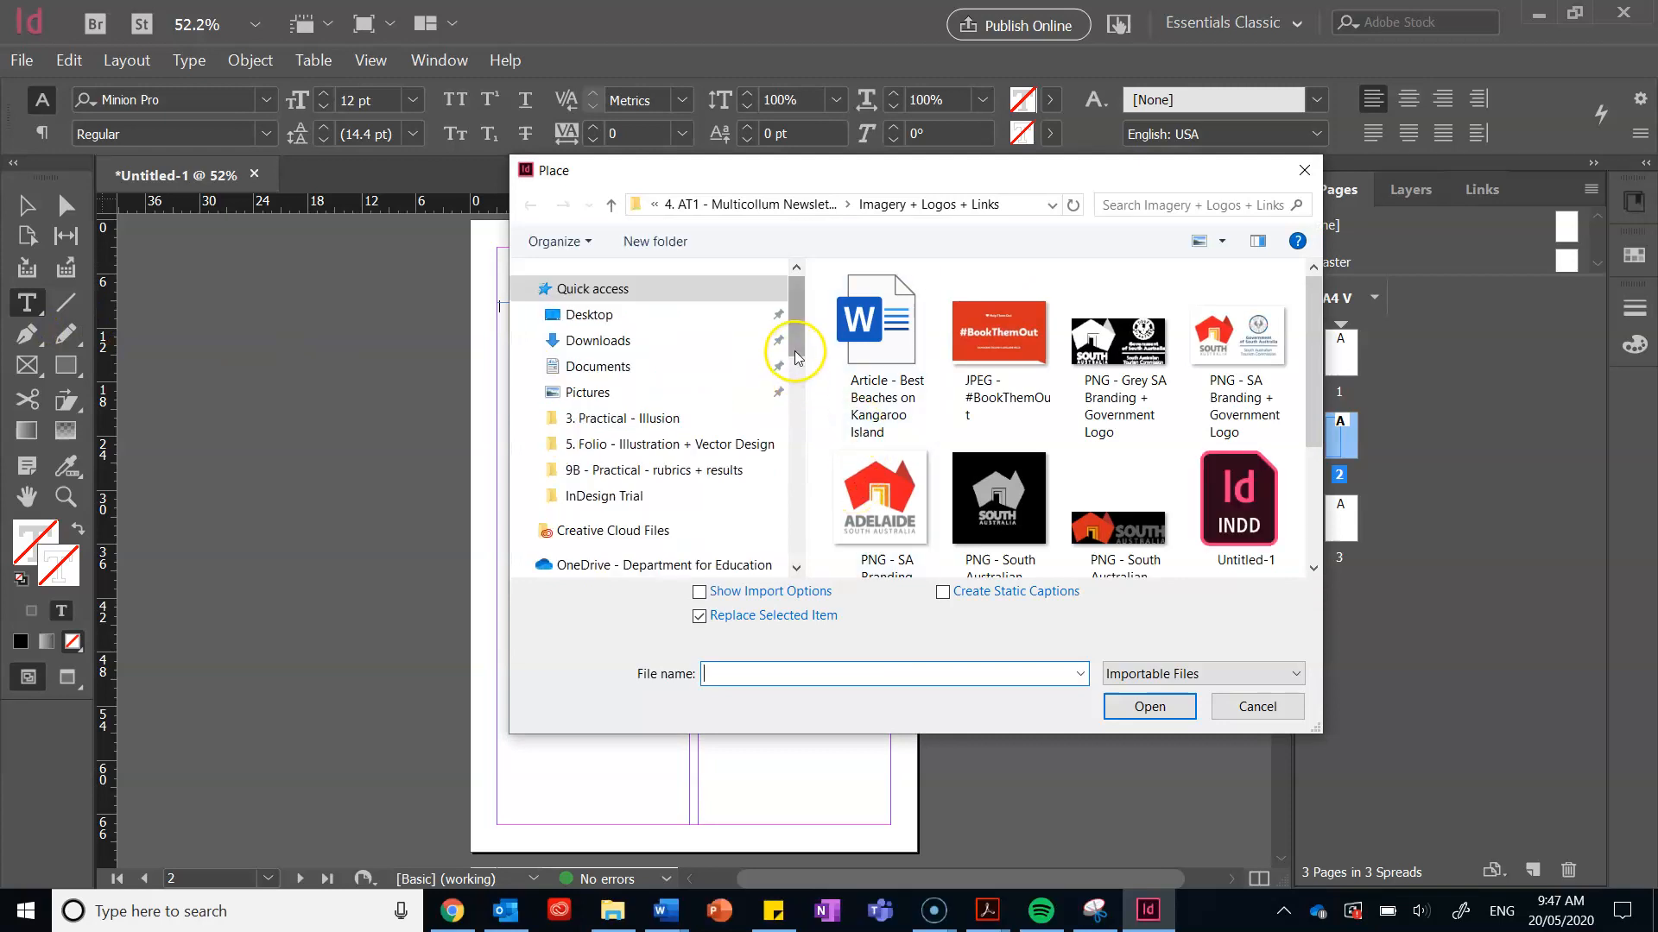
drag(796, 352, 795, 386)
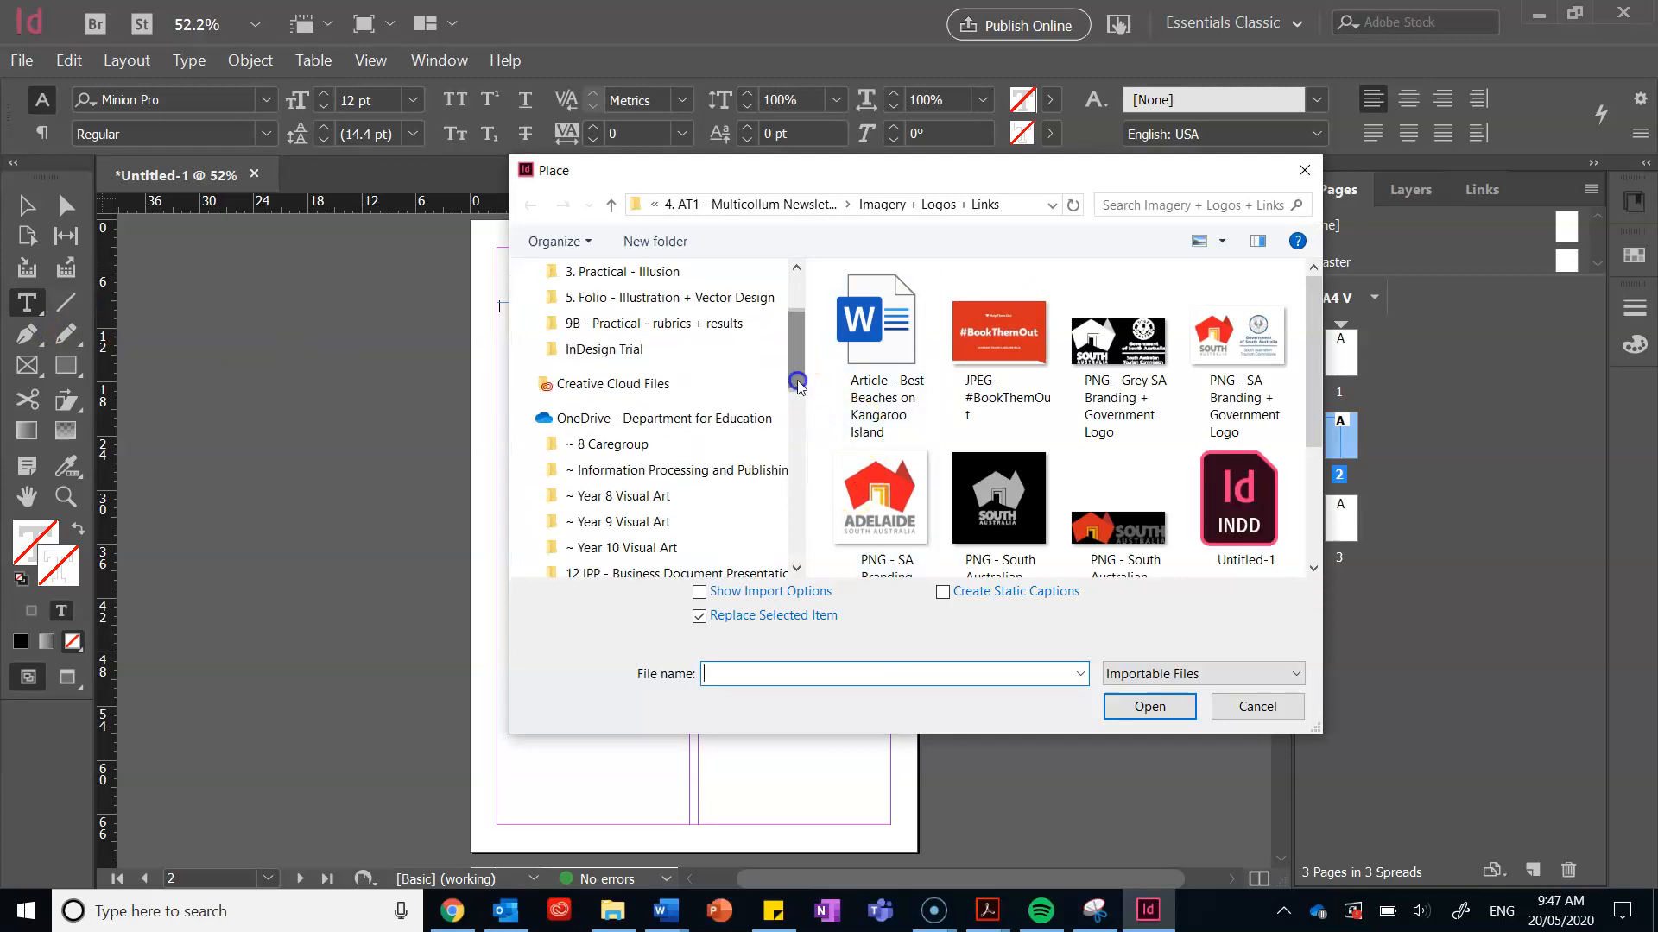
click(672, 474)
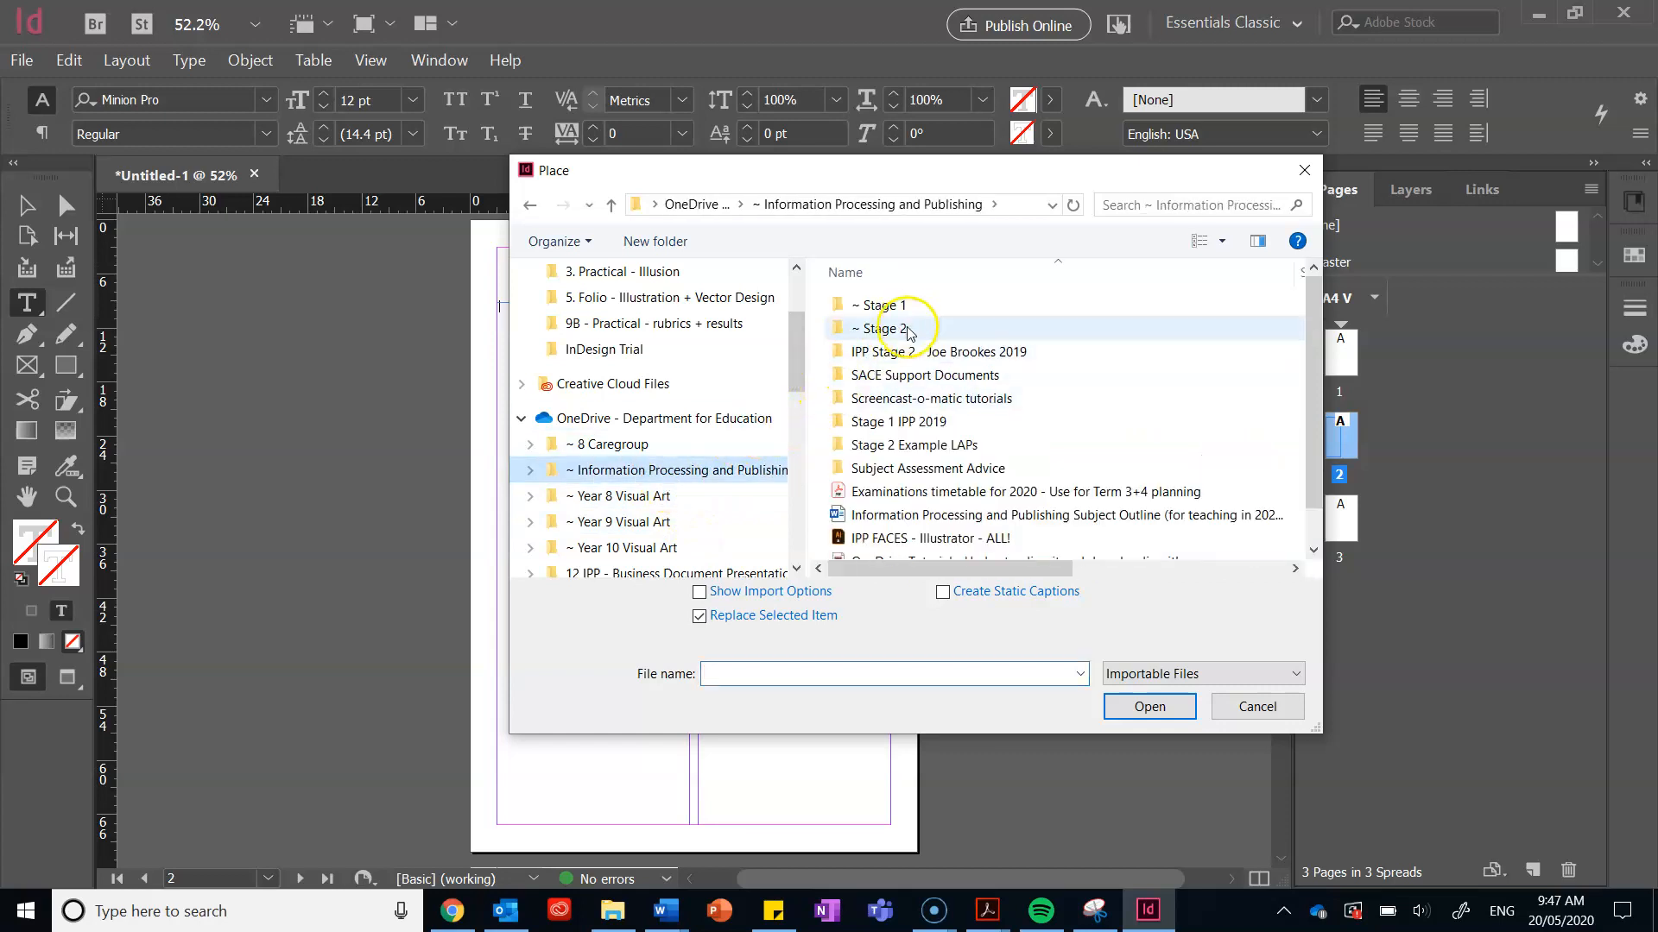
double_click(907, 309)
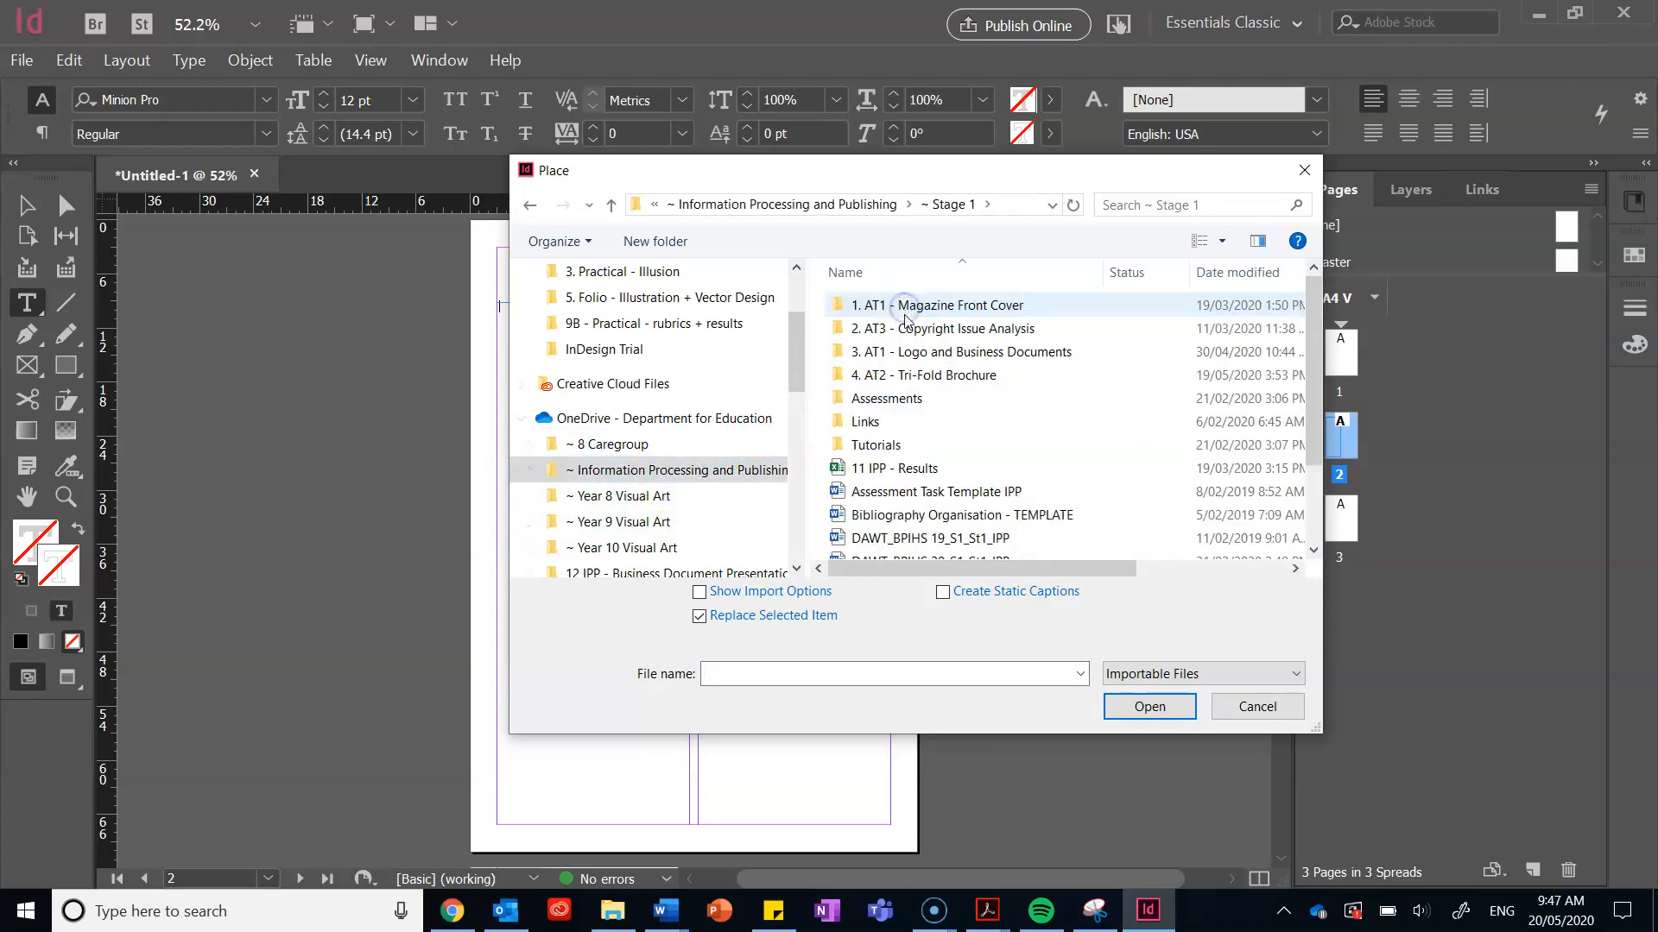
click(911, 378)
double_click(911, 379)
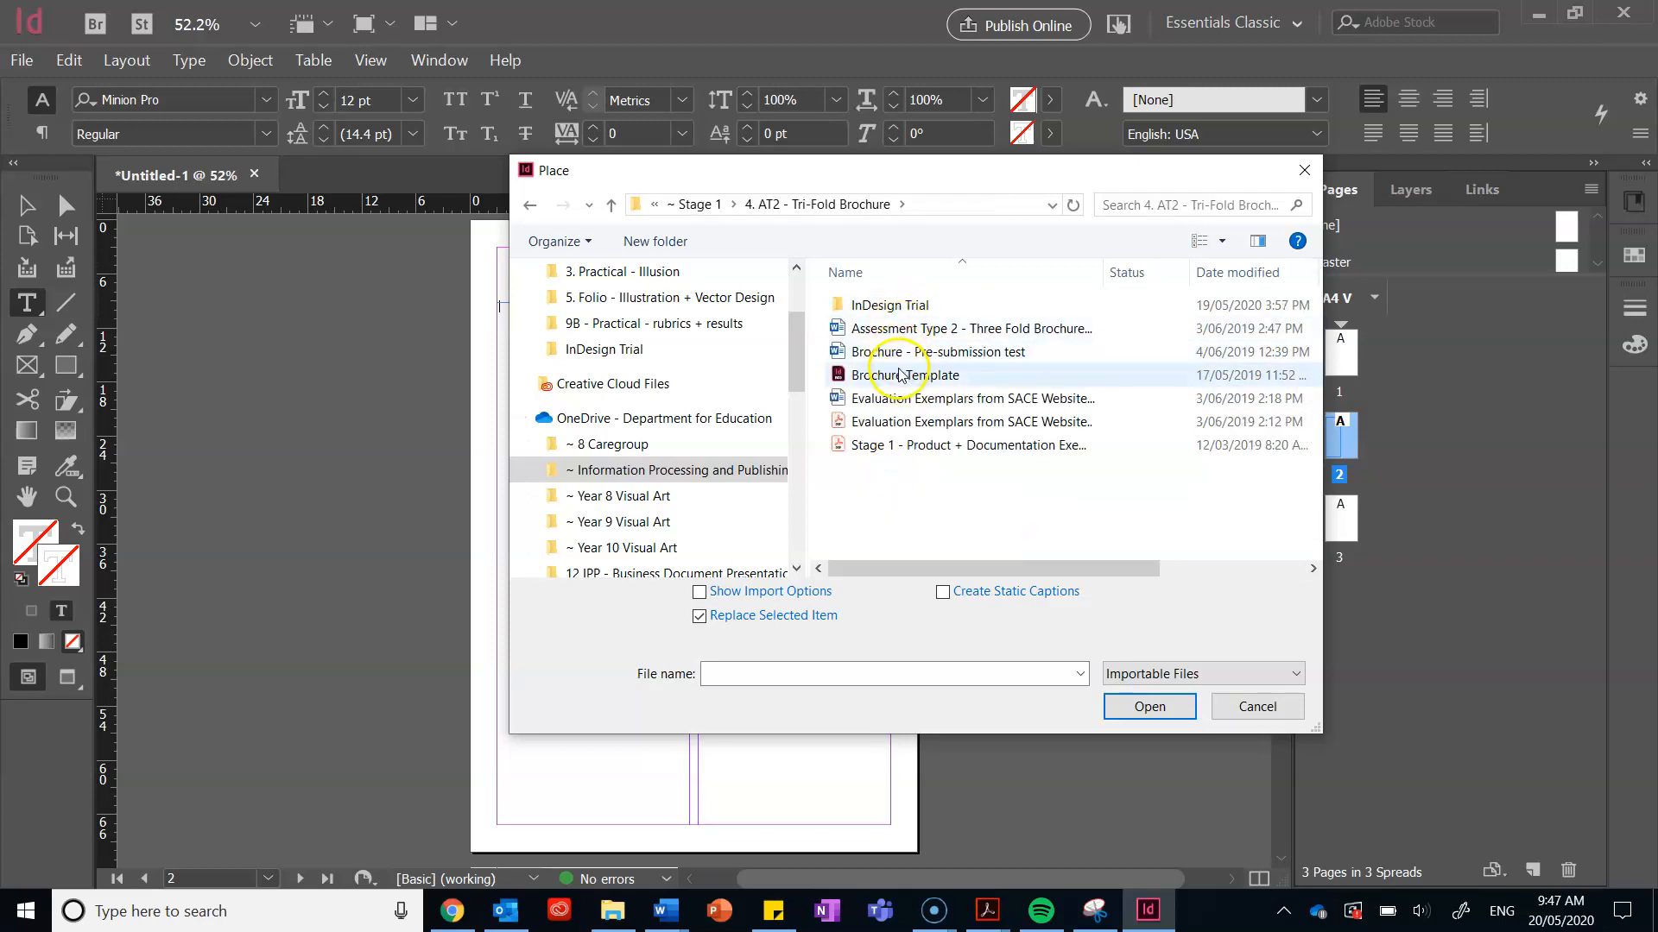
double_click(891, 300)
click(889, 303)
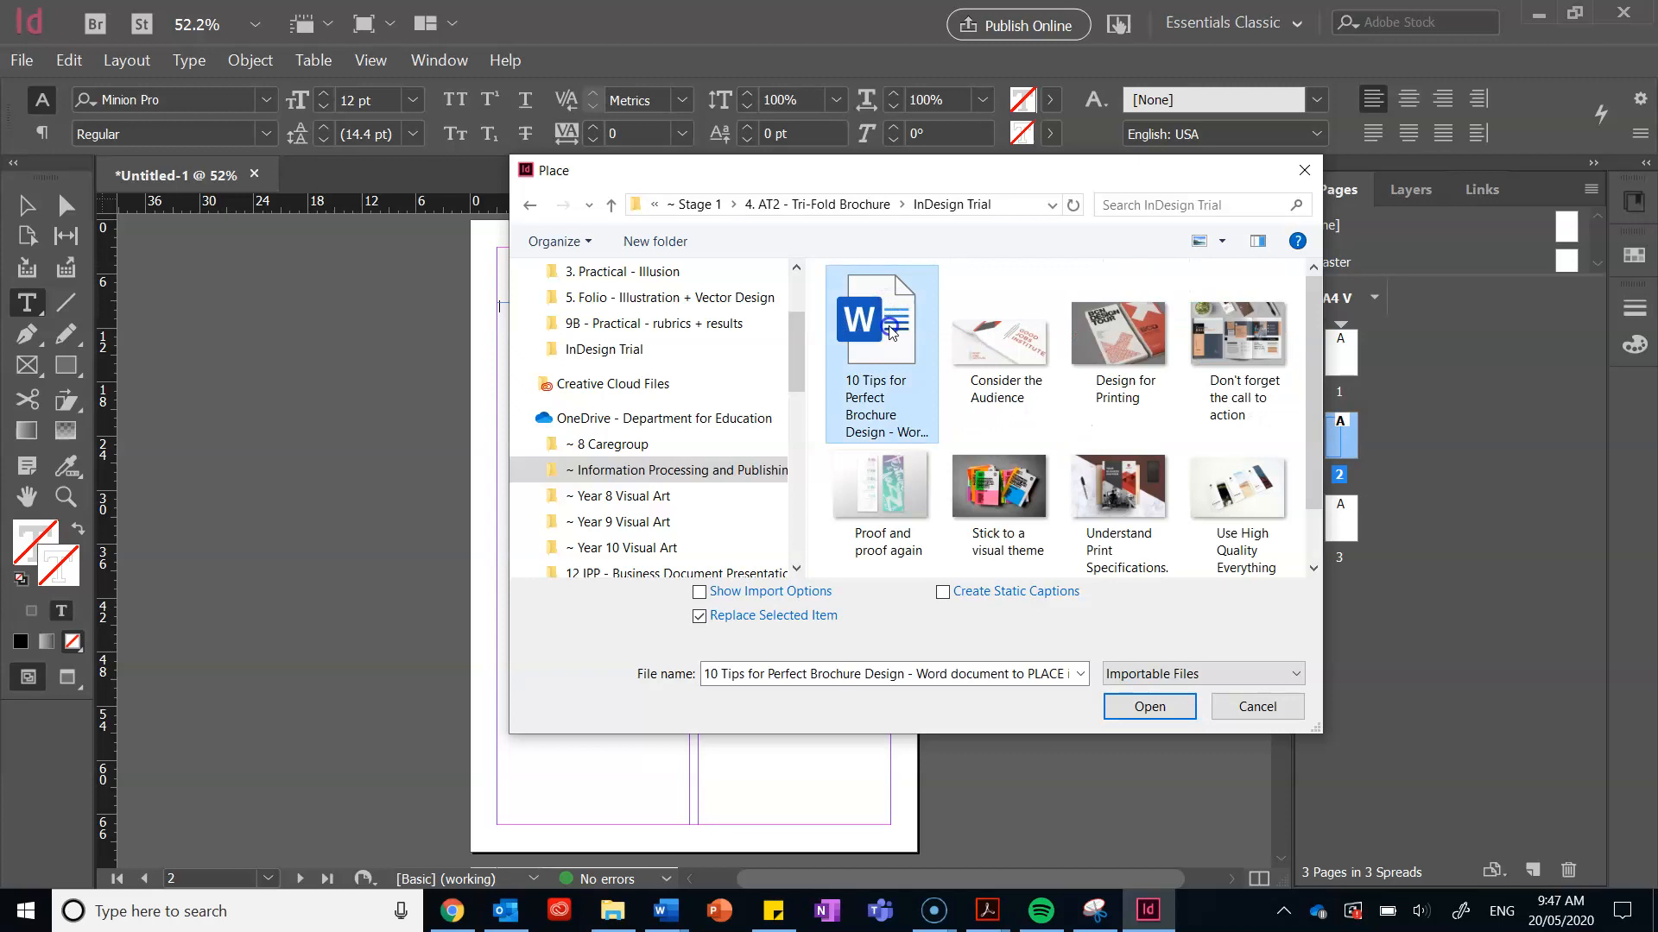
click(1157, 713)
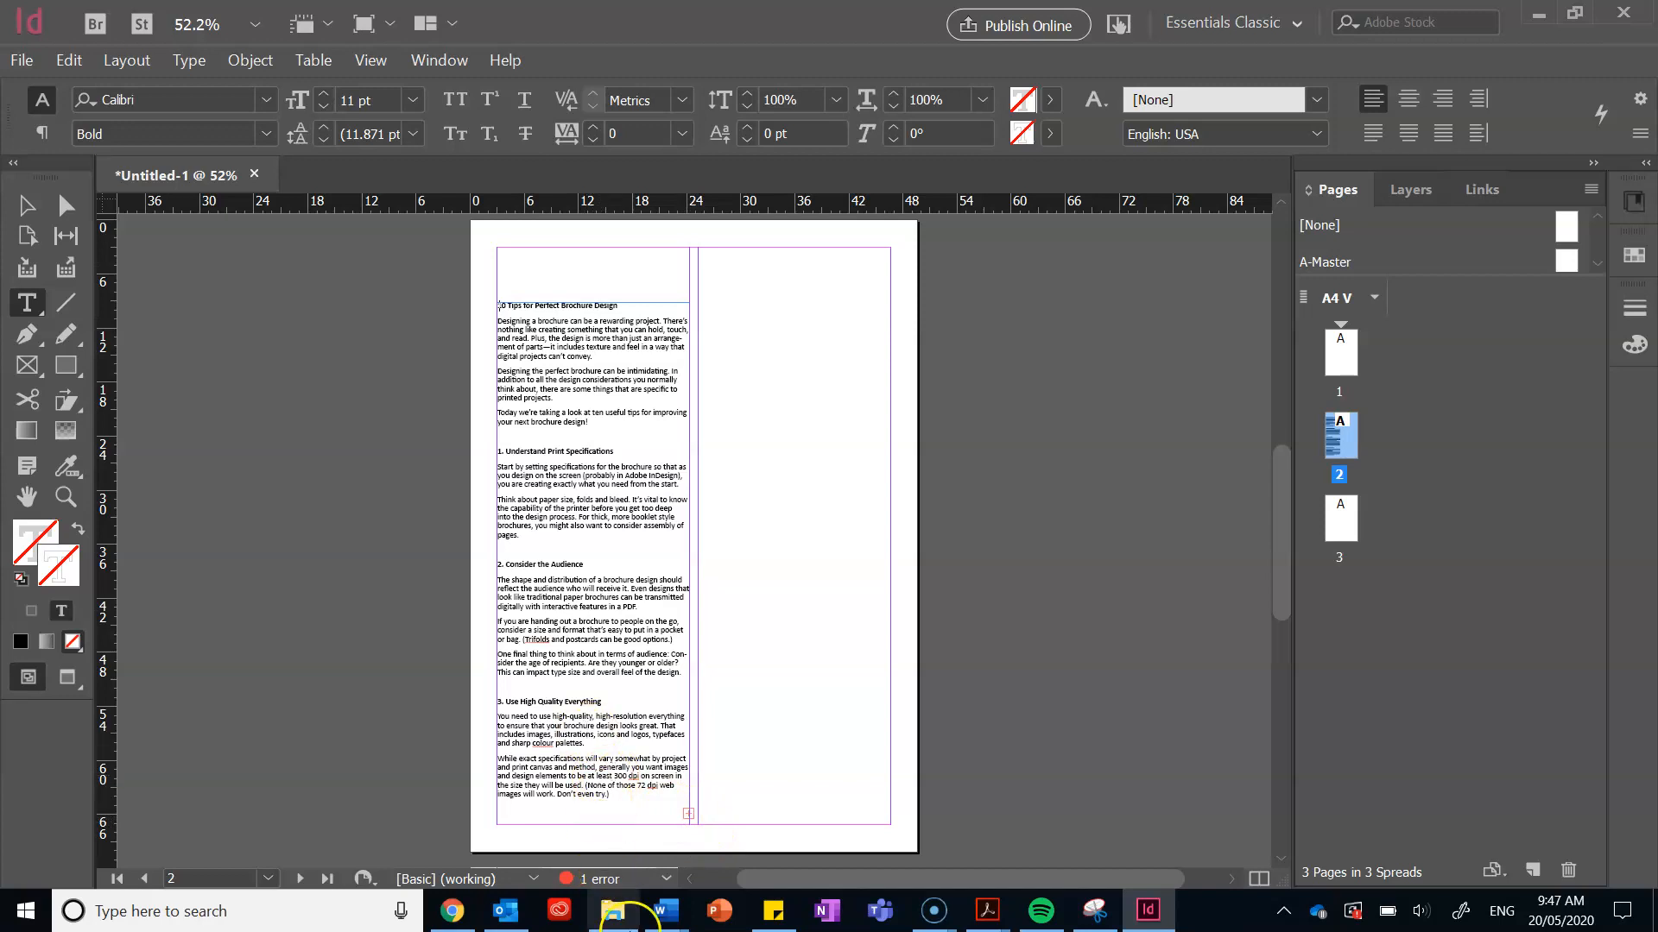
Step: Draw a text frame filling page 2's right column
click(688, 814)
click(696, 825)
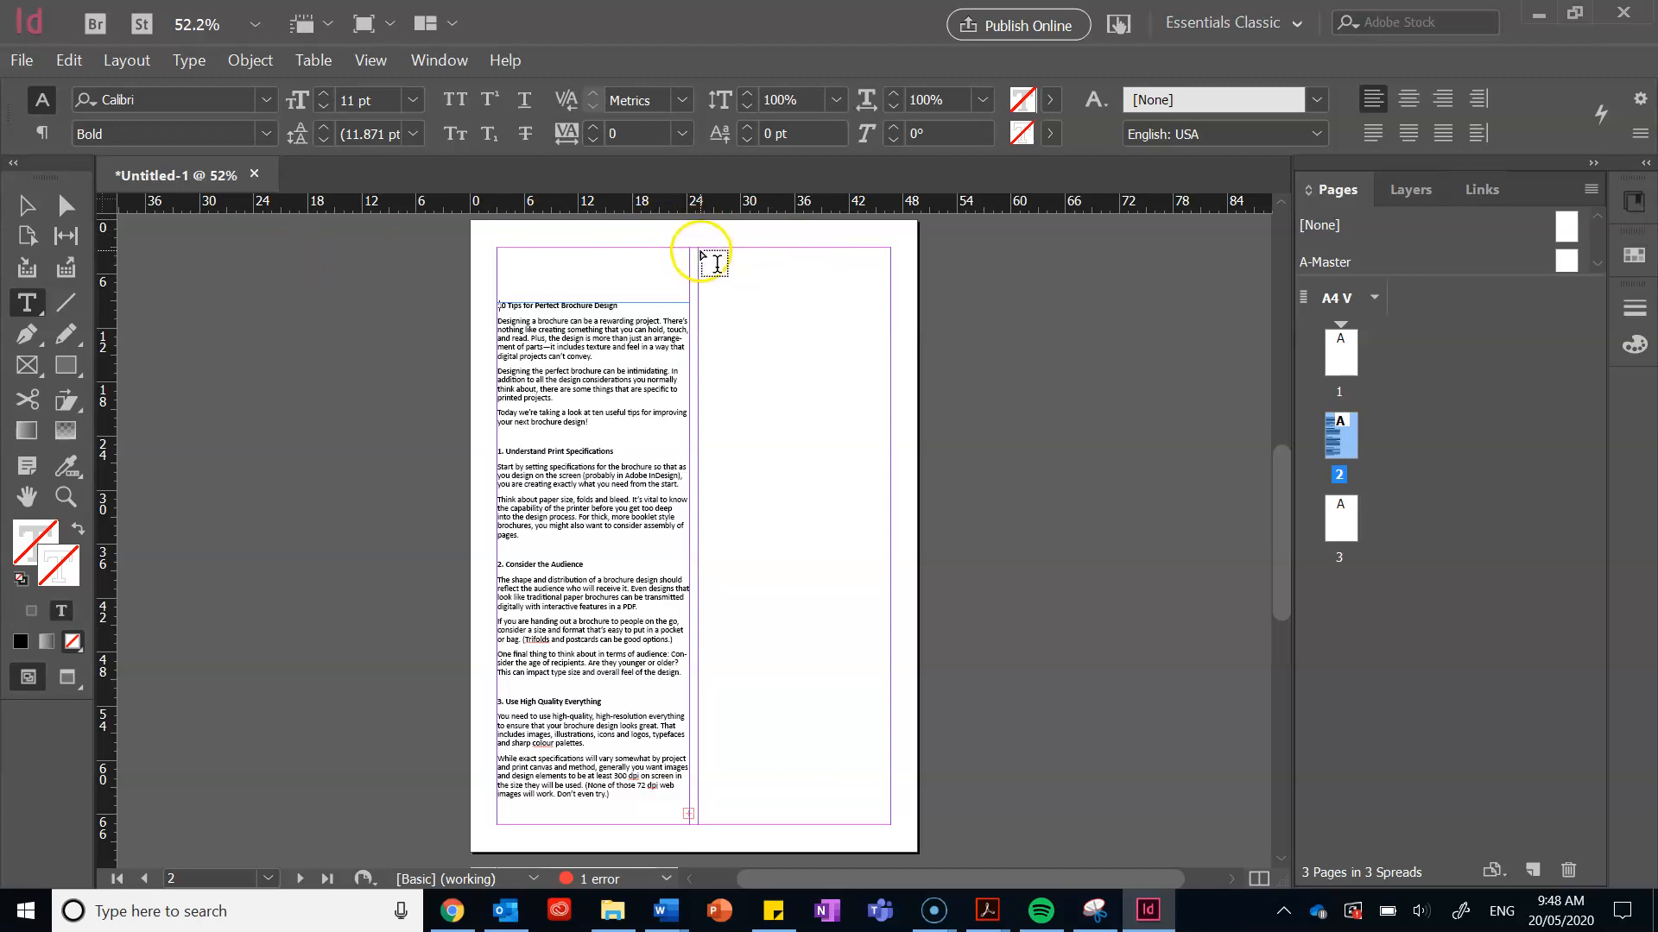
drag(701, 251, 890, 824)
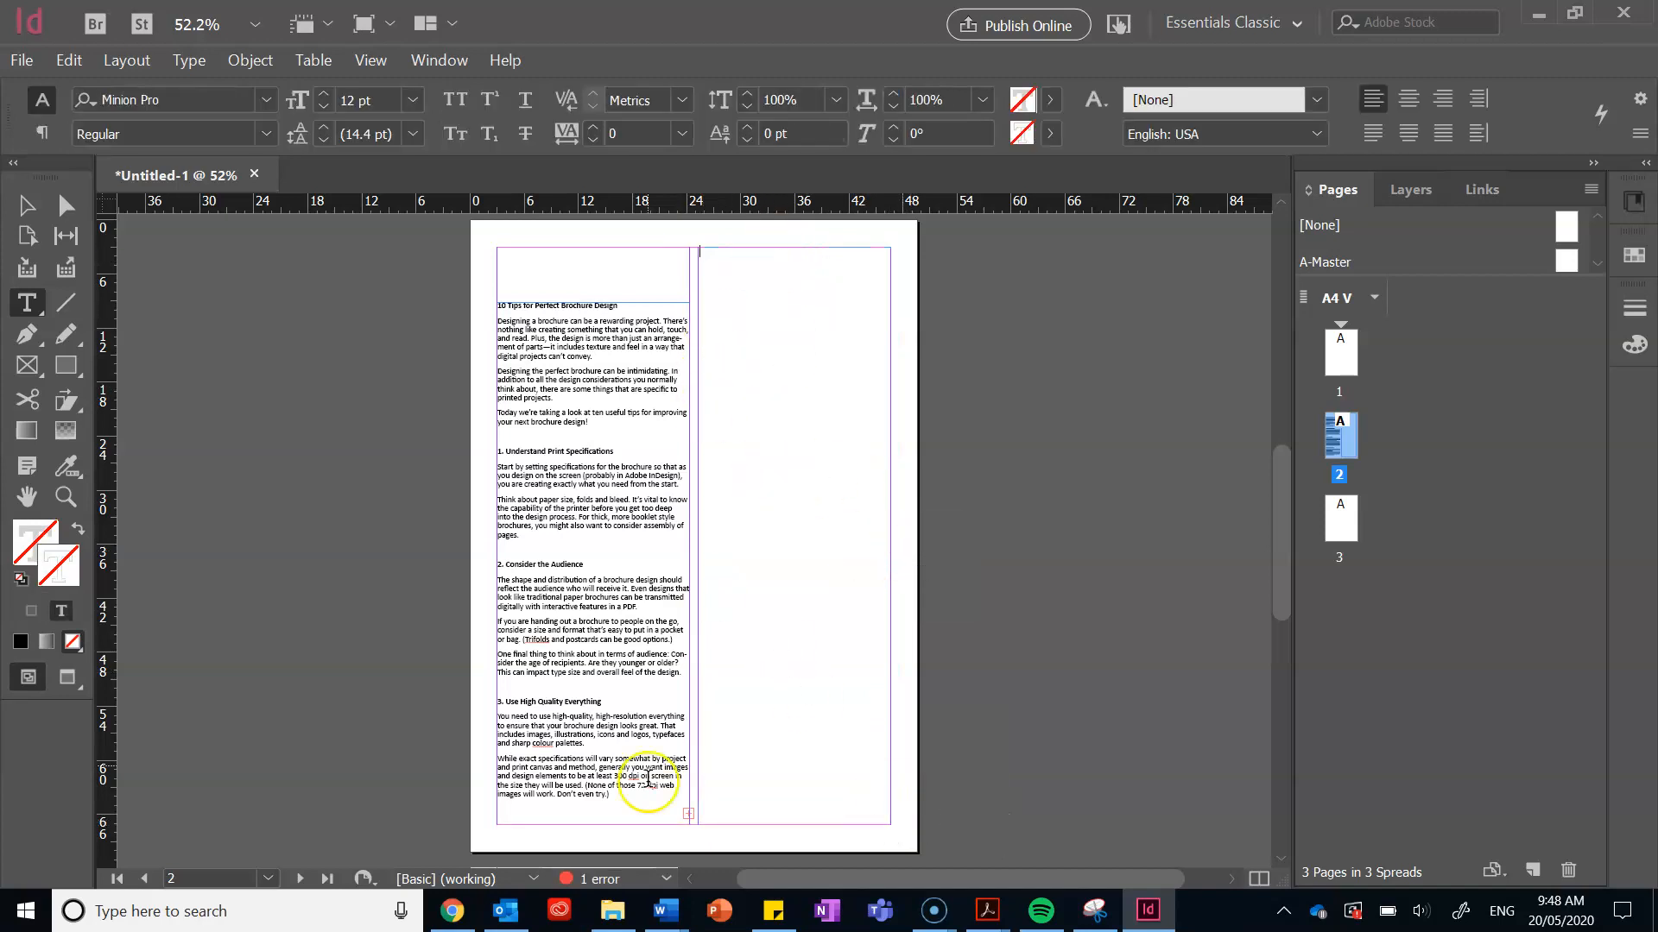
Step: Thread the left column's overset text into the right-column frame, continuing with tips 4–10
click(38, 215)
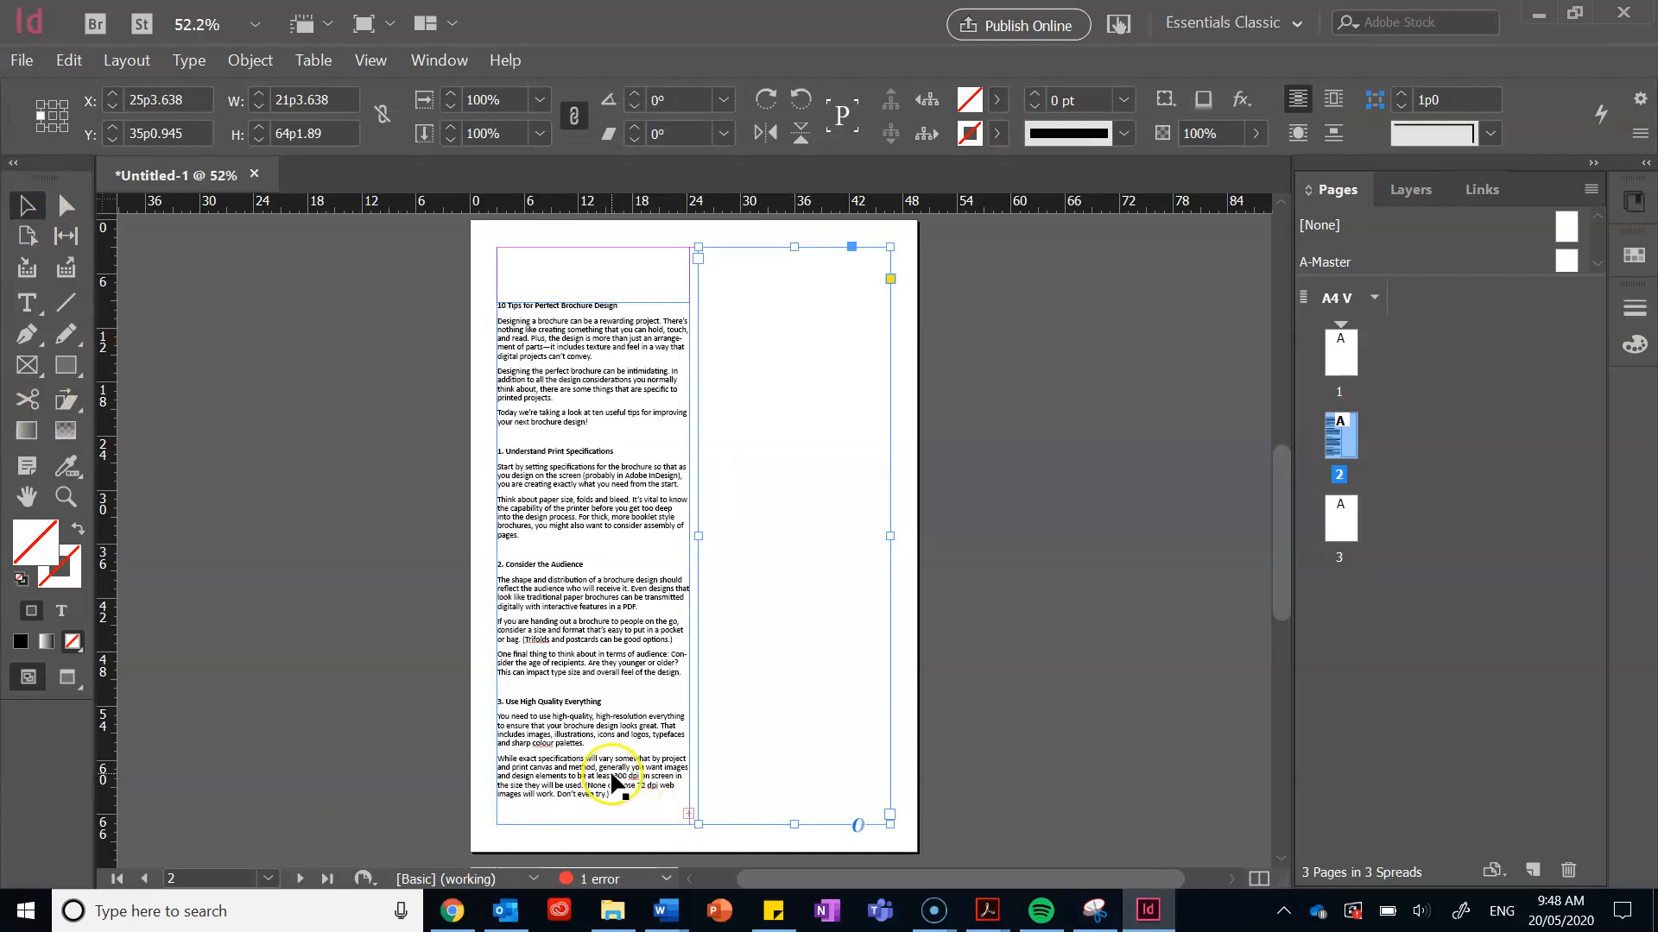
click(685, 818)
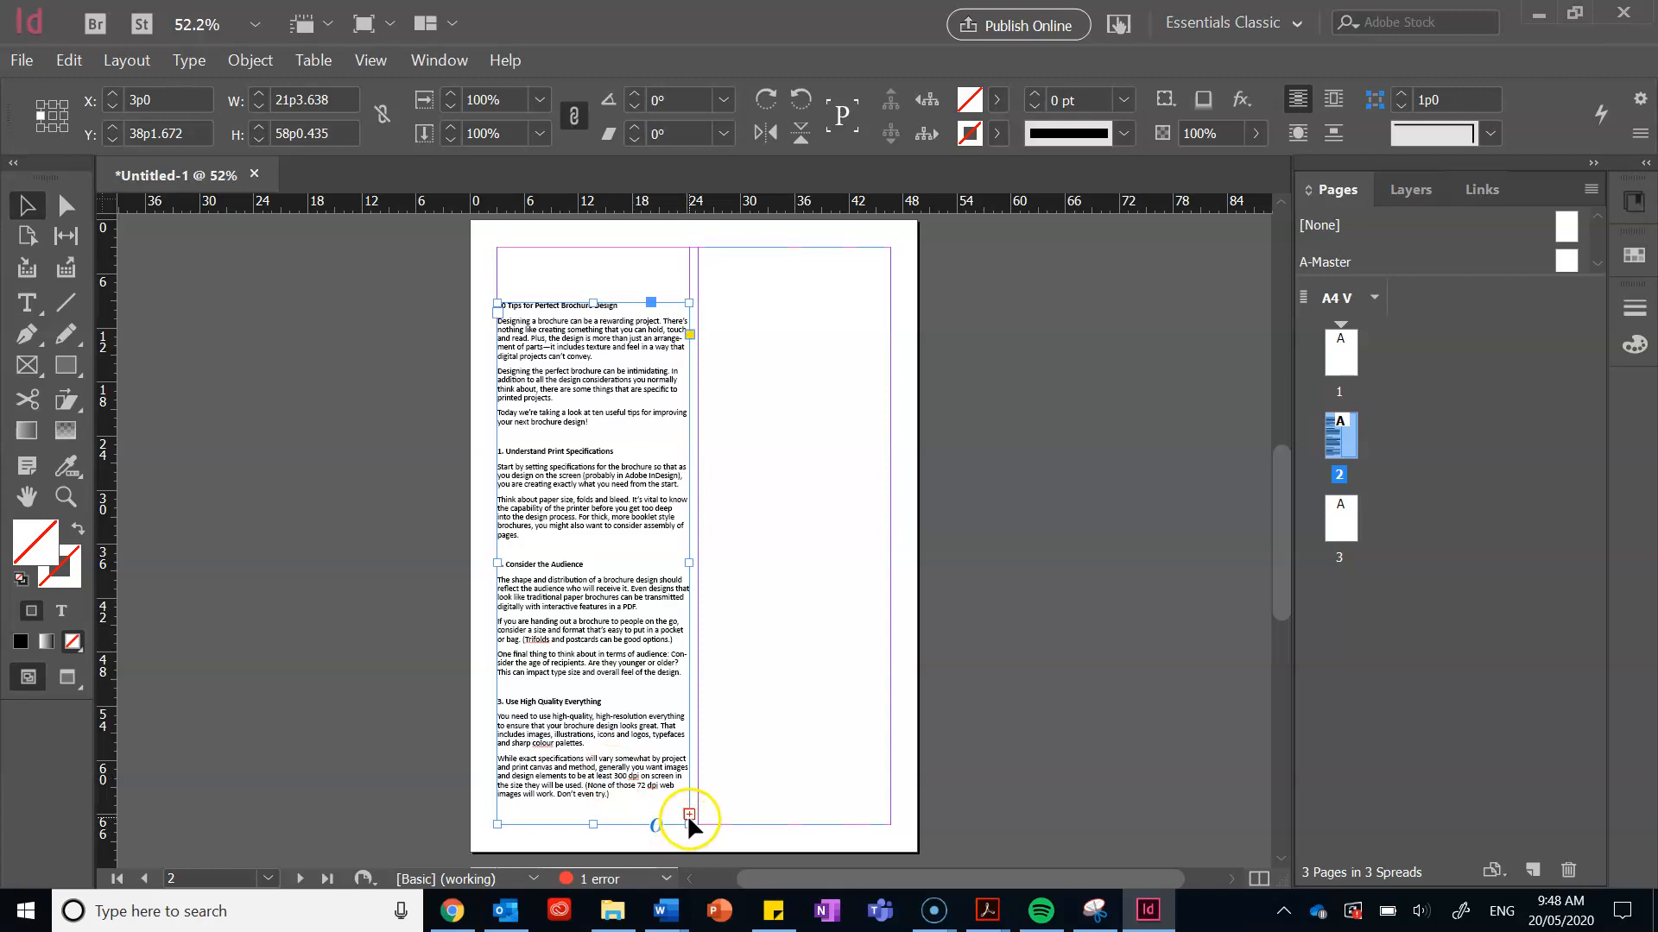
click(689, 814)
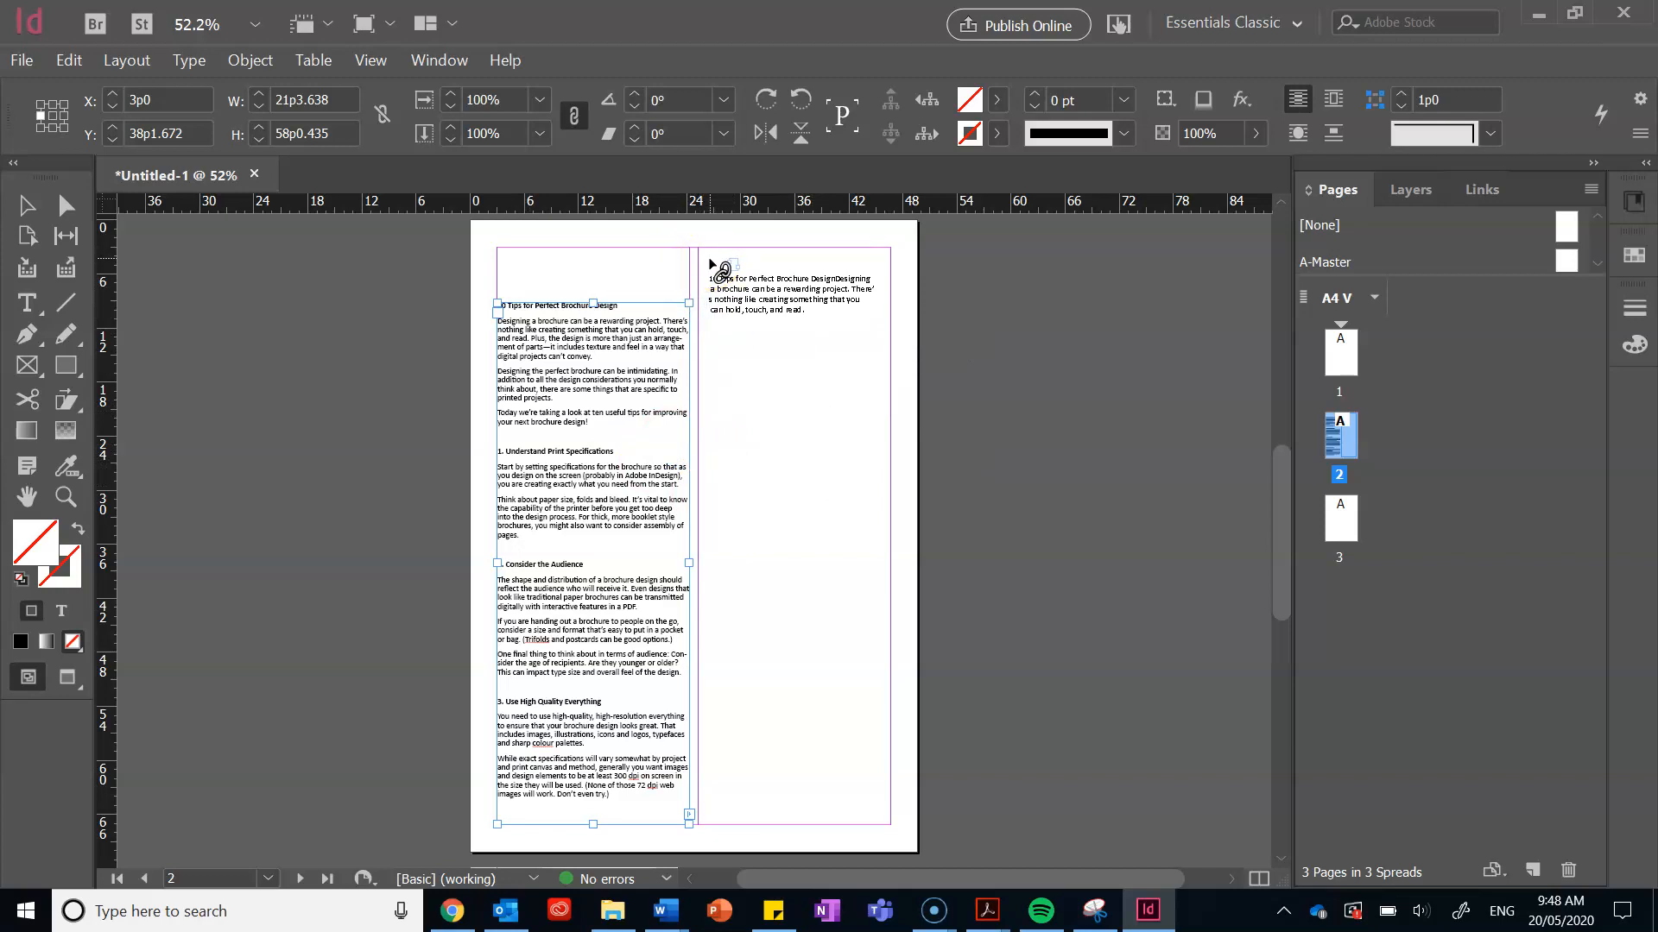
click(710, 264)
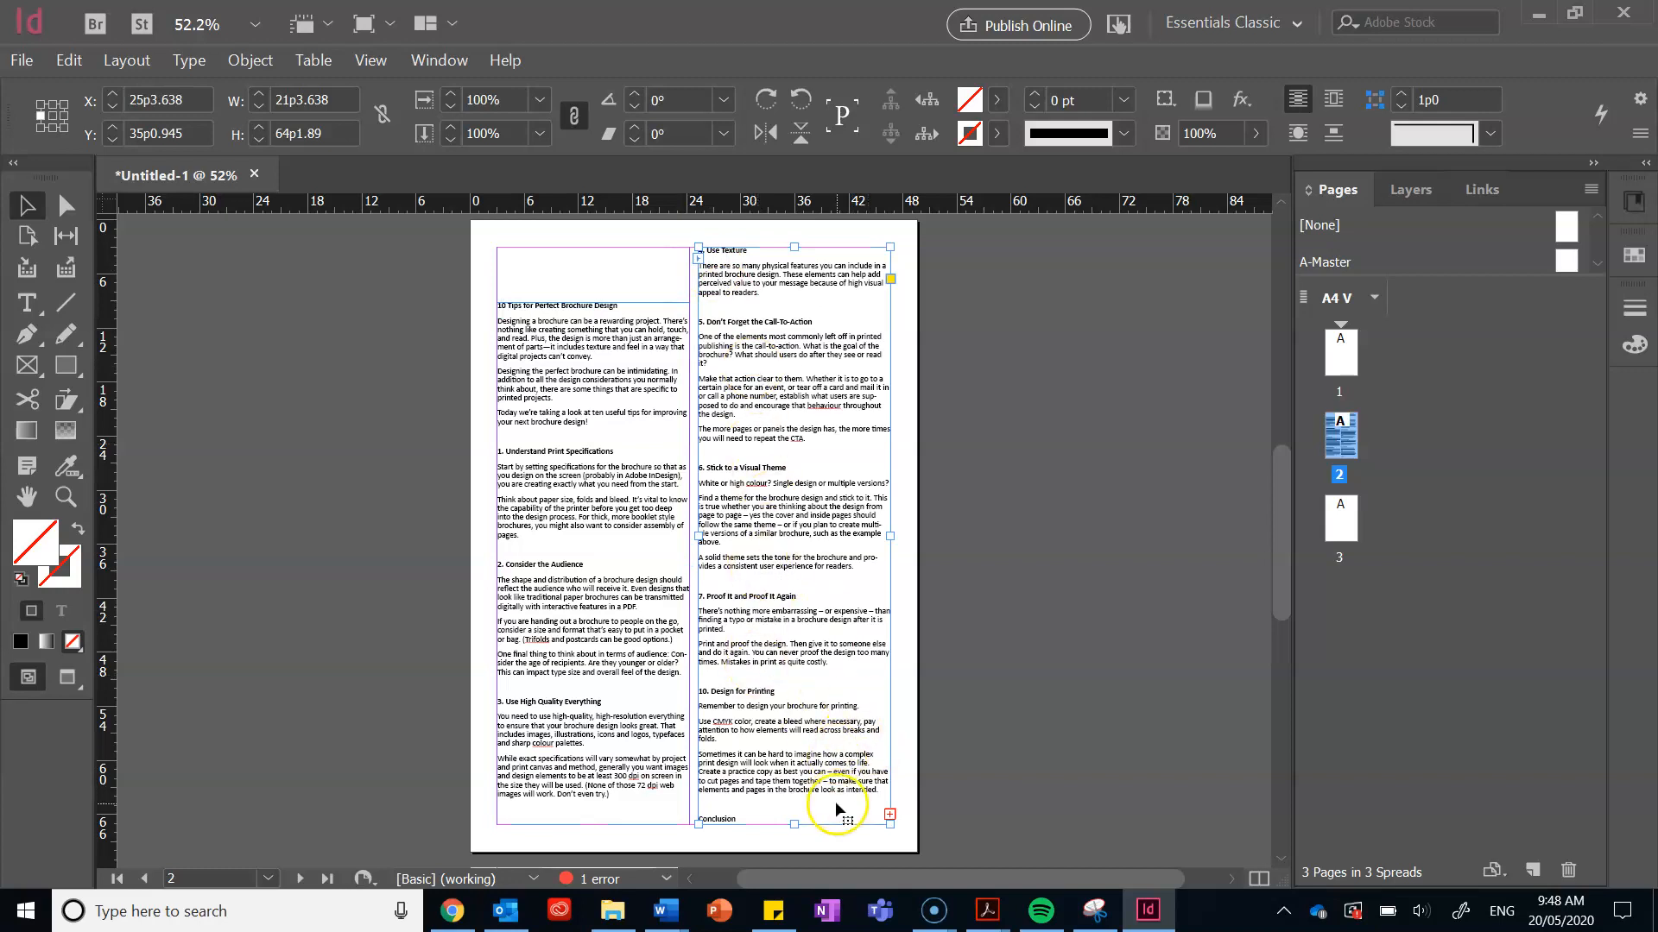
click(591, 704)
Step: Add blank lines above tip 3's heading in the left column, then remove them again
double_click(573, 692)
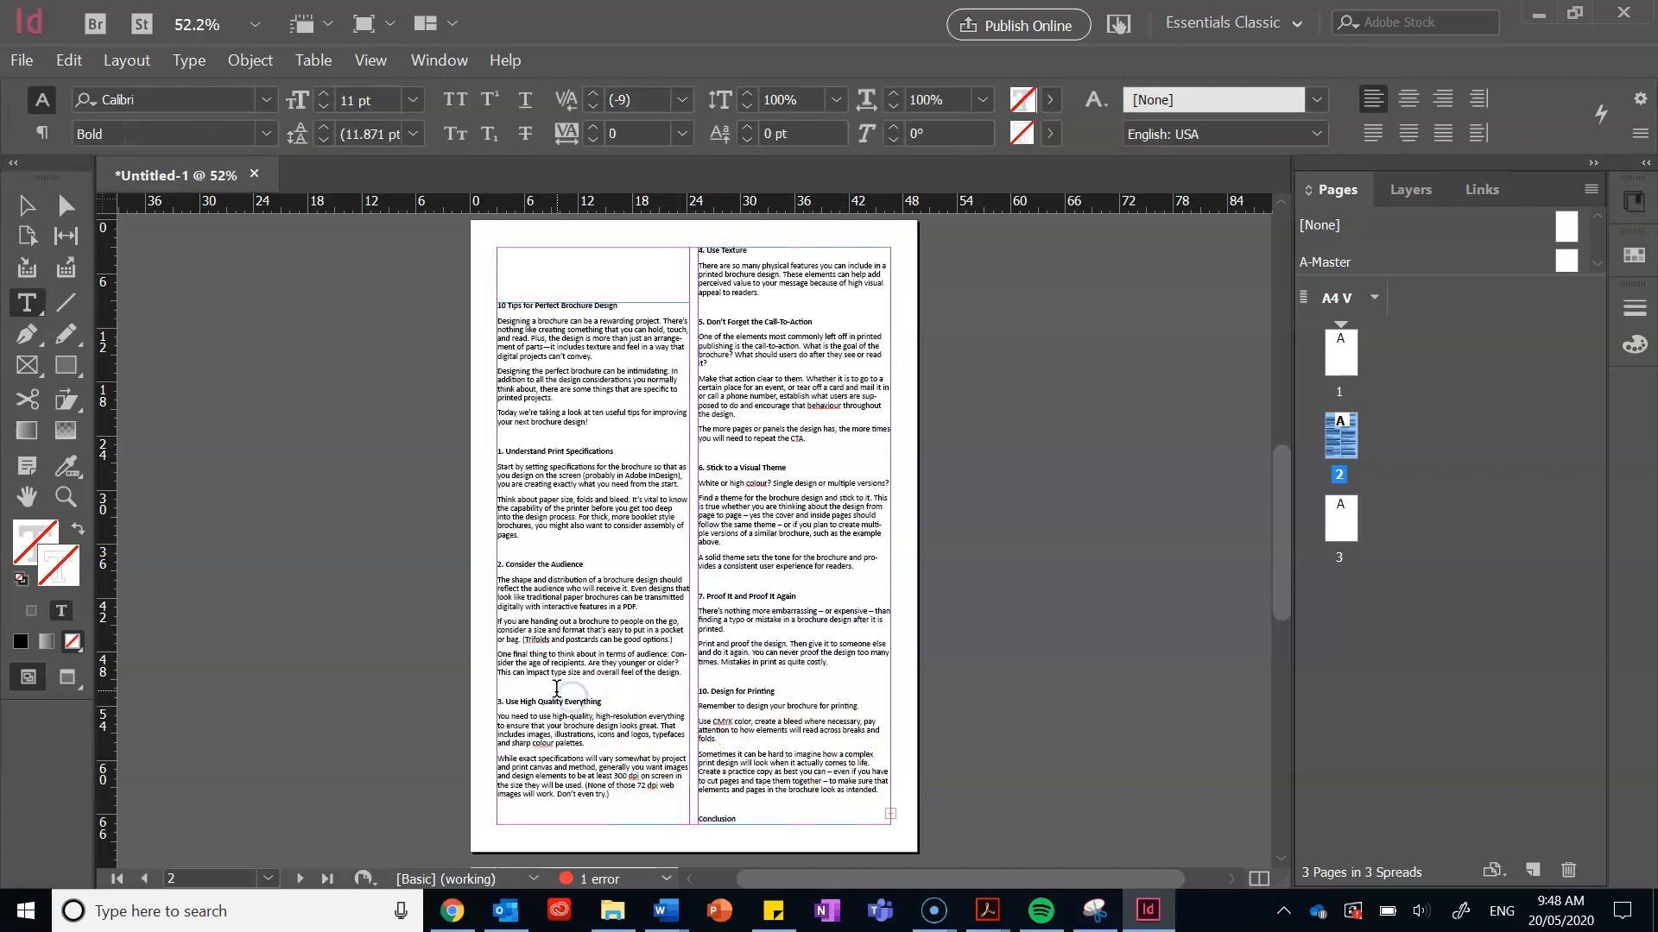
click(518, 690)
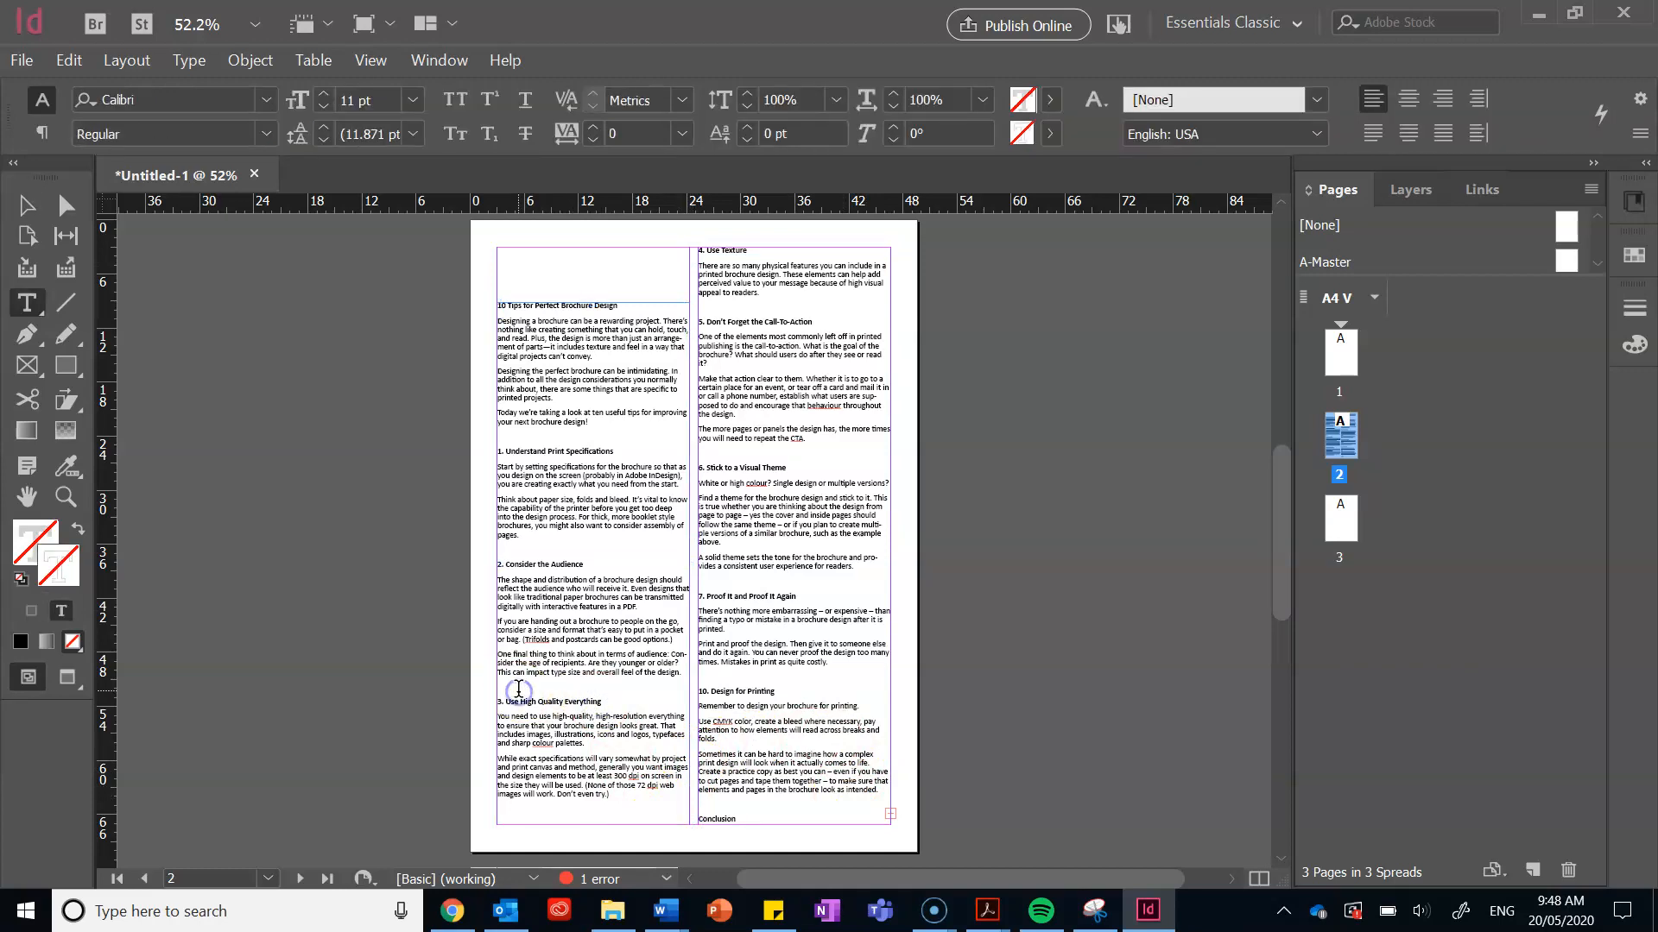
key(Return)
key(Return)
key(Return)
key(Return)
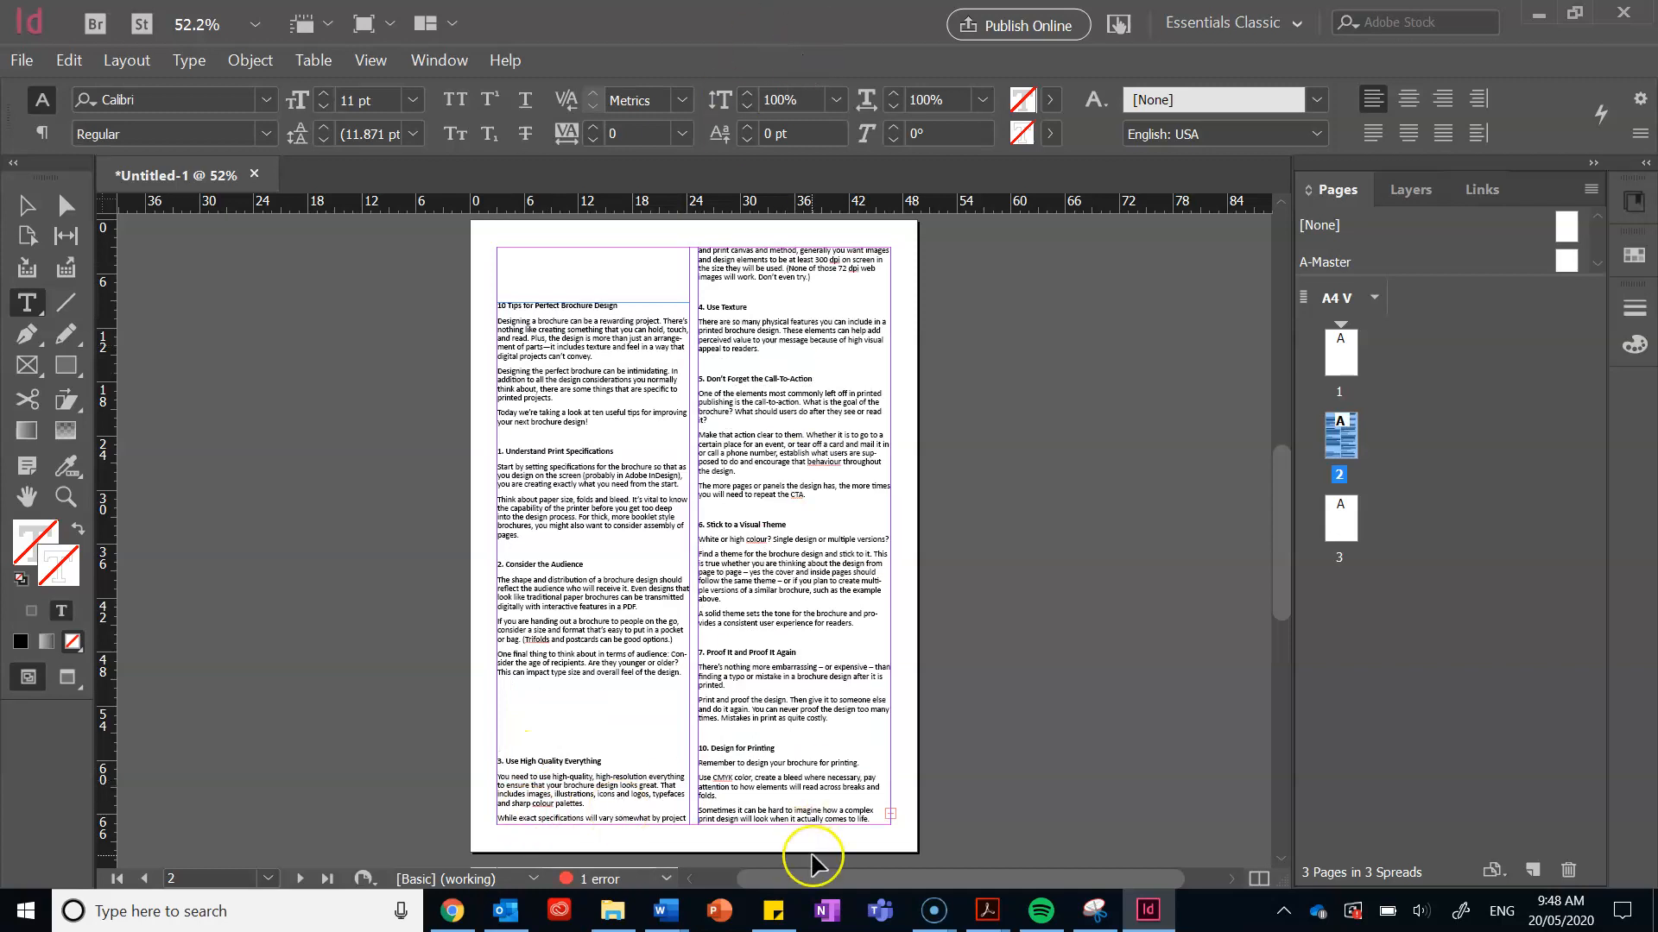
key(BackSpace)
key(BackSpace)
key(BackSpace)
key(BackSpace)
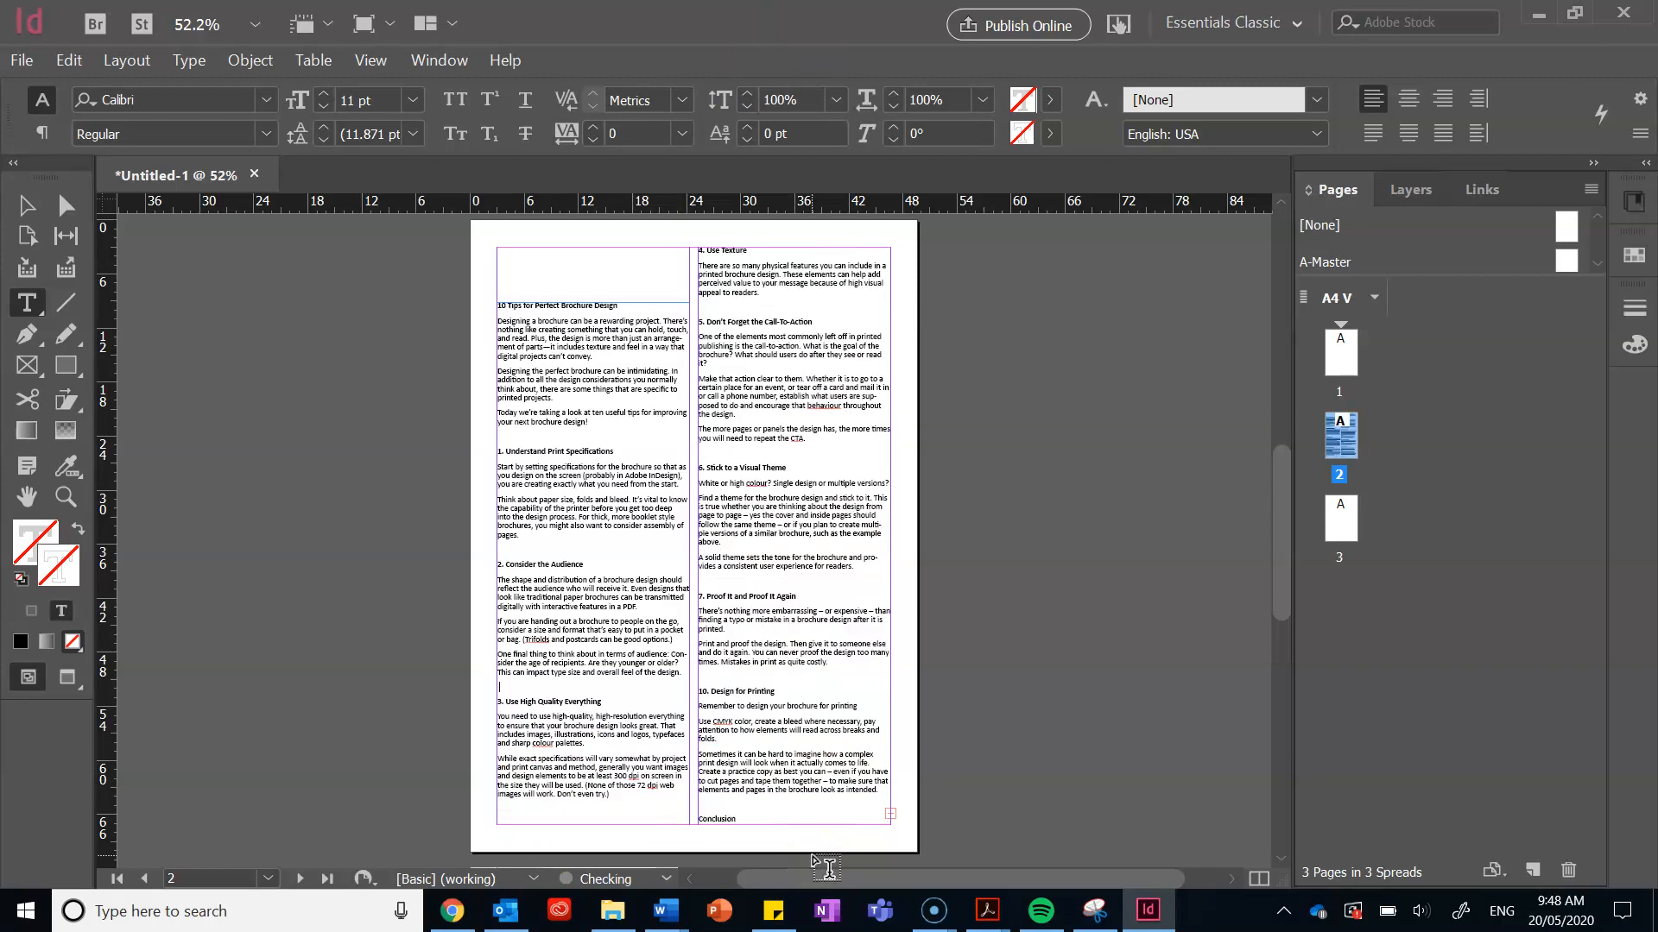
click(754, 793)
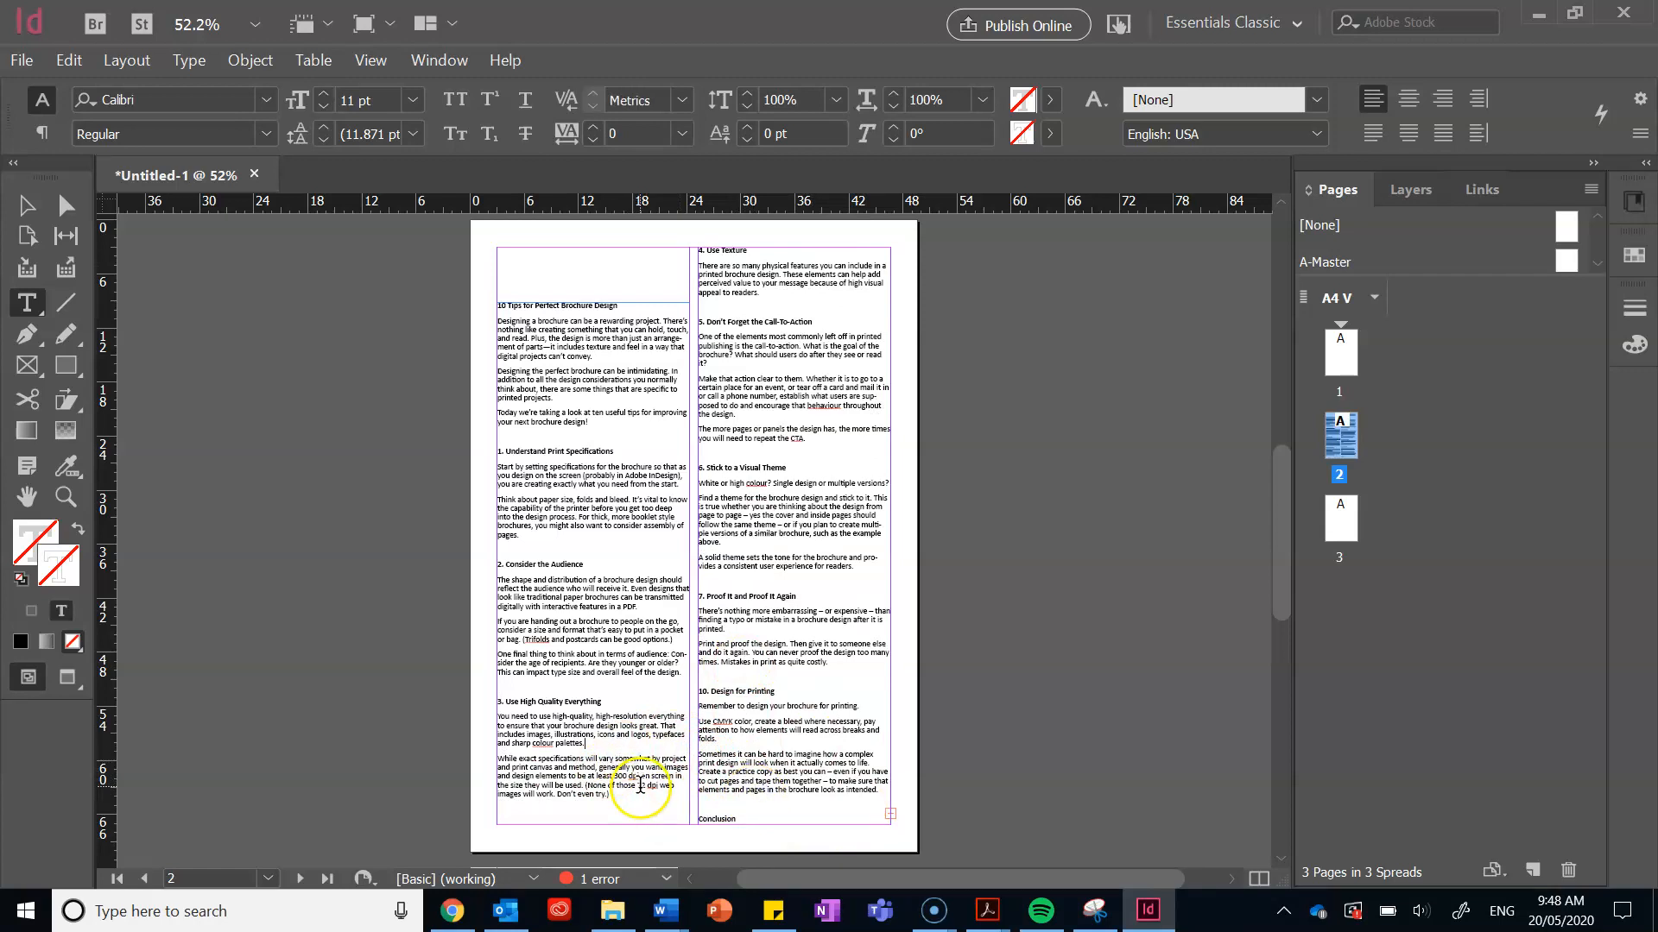
Step: Turn on View > Extras > Show Text Threads to display the frame links
click(368, 61)
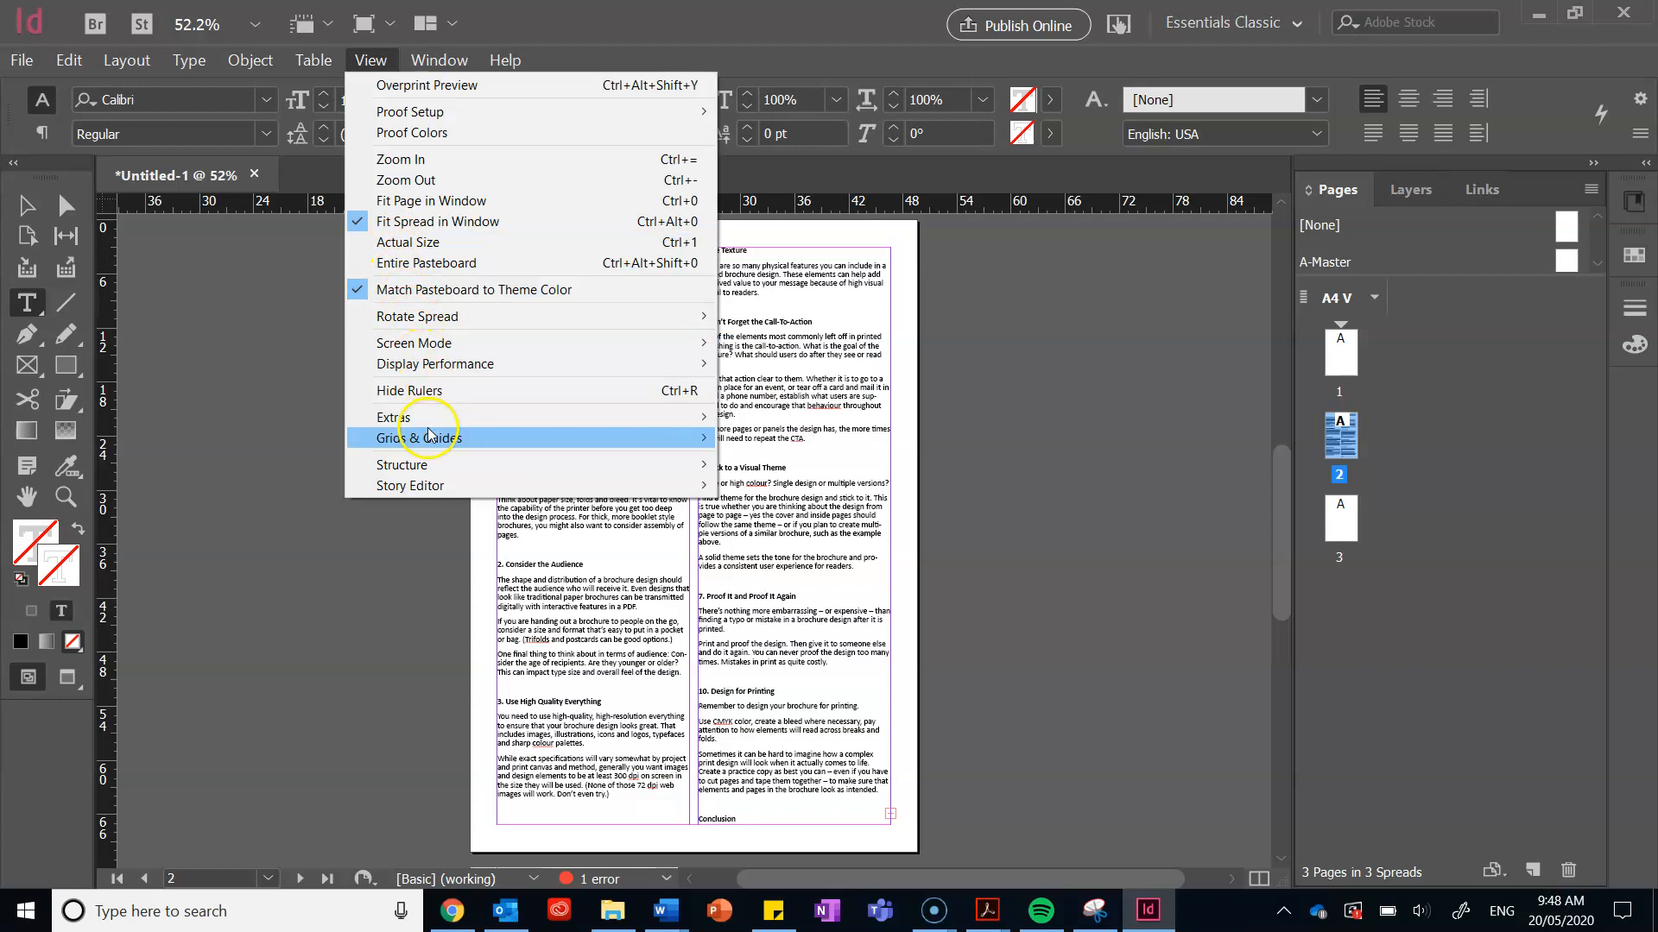
mouse_move(687, 418)
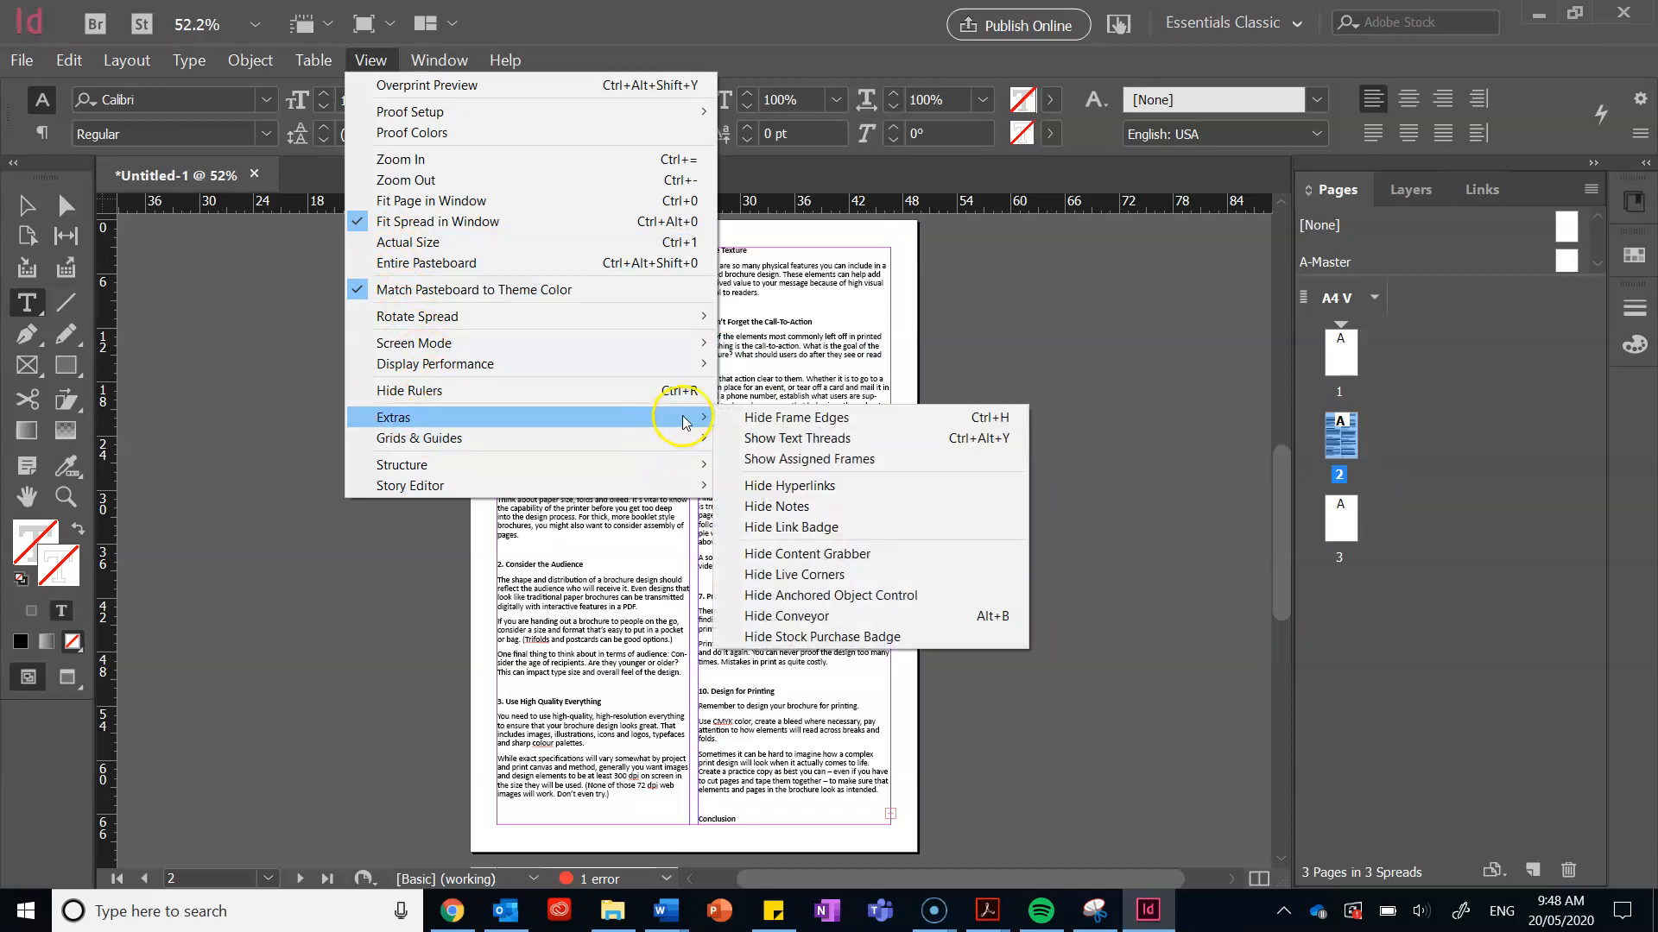
click(764, 440)
click(303, 677)
click(575, 716)
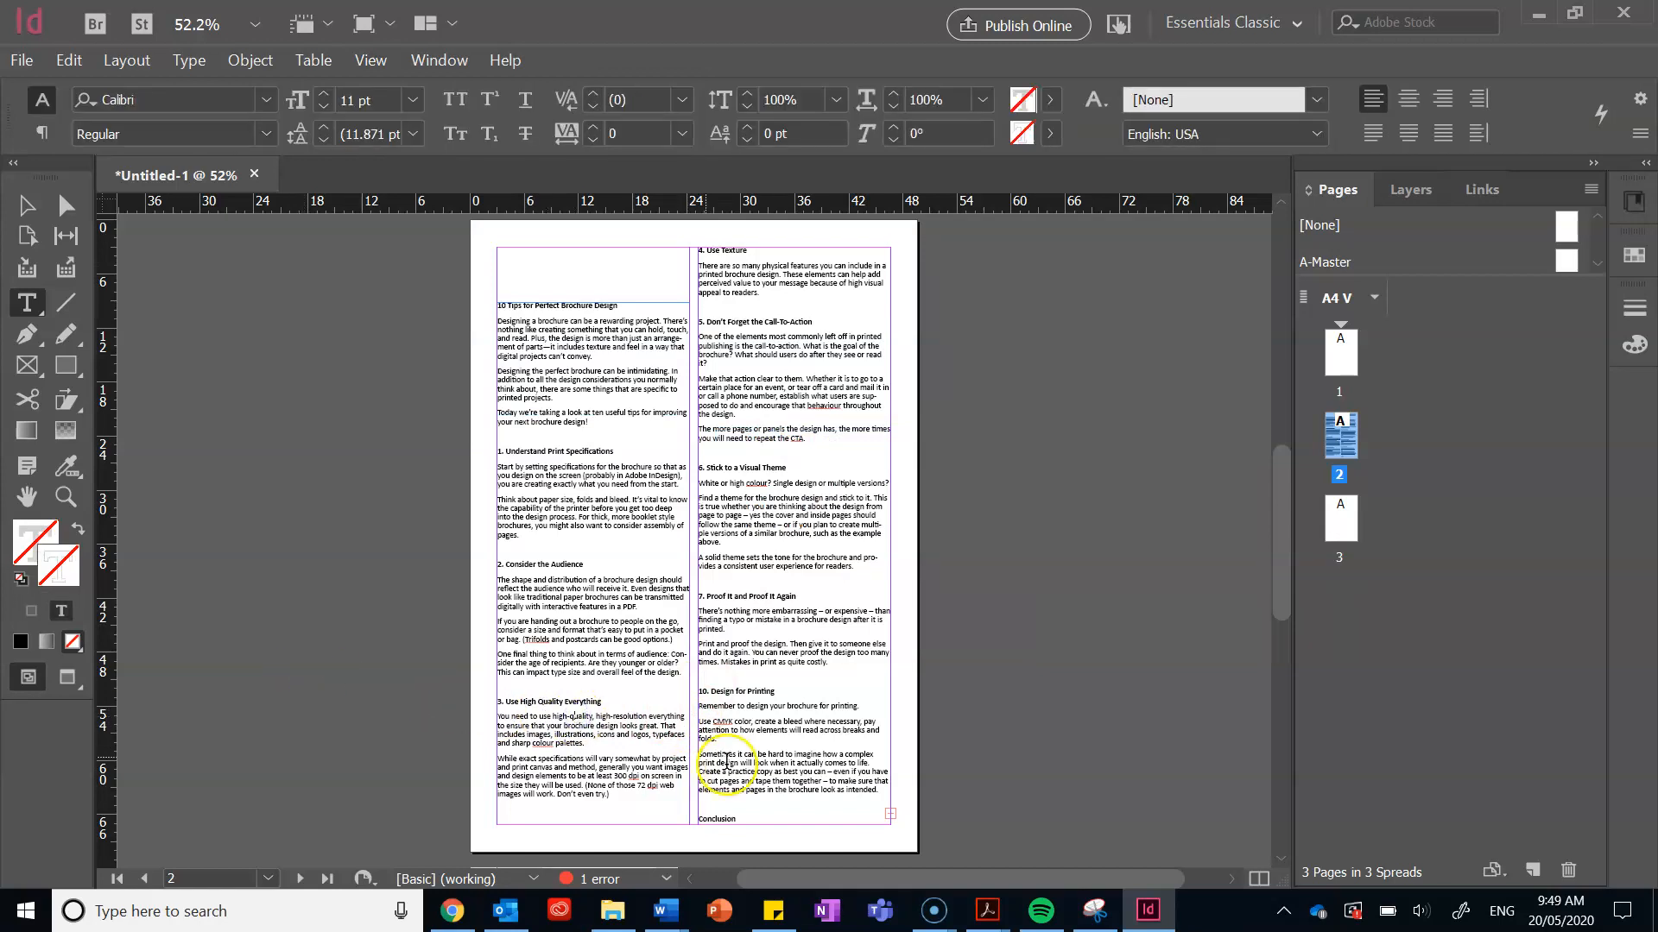
Step: Draw a new text frame at page 3's top-left margin for the left column
click(27, 203)
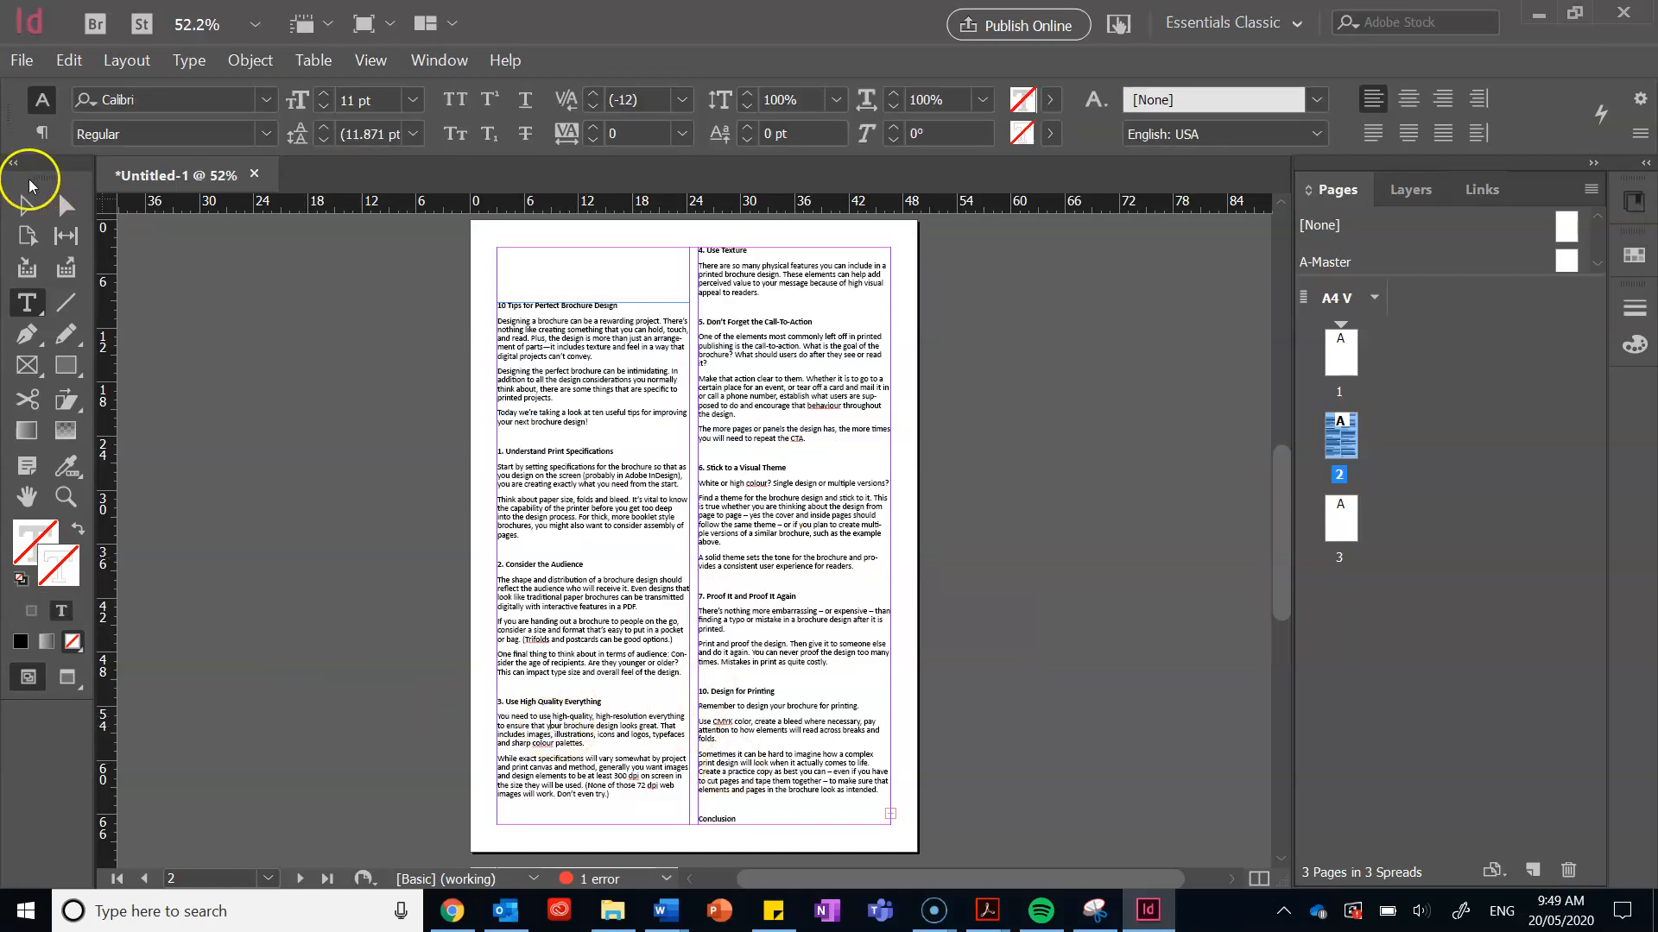
click(400, 351)
click(694, 464)
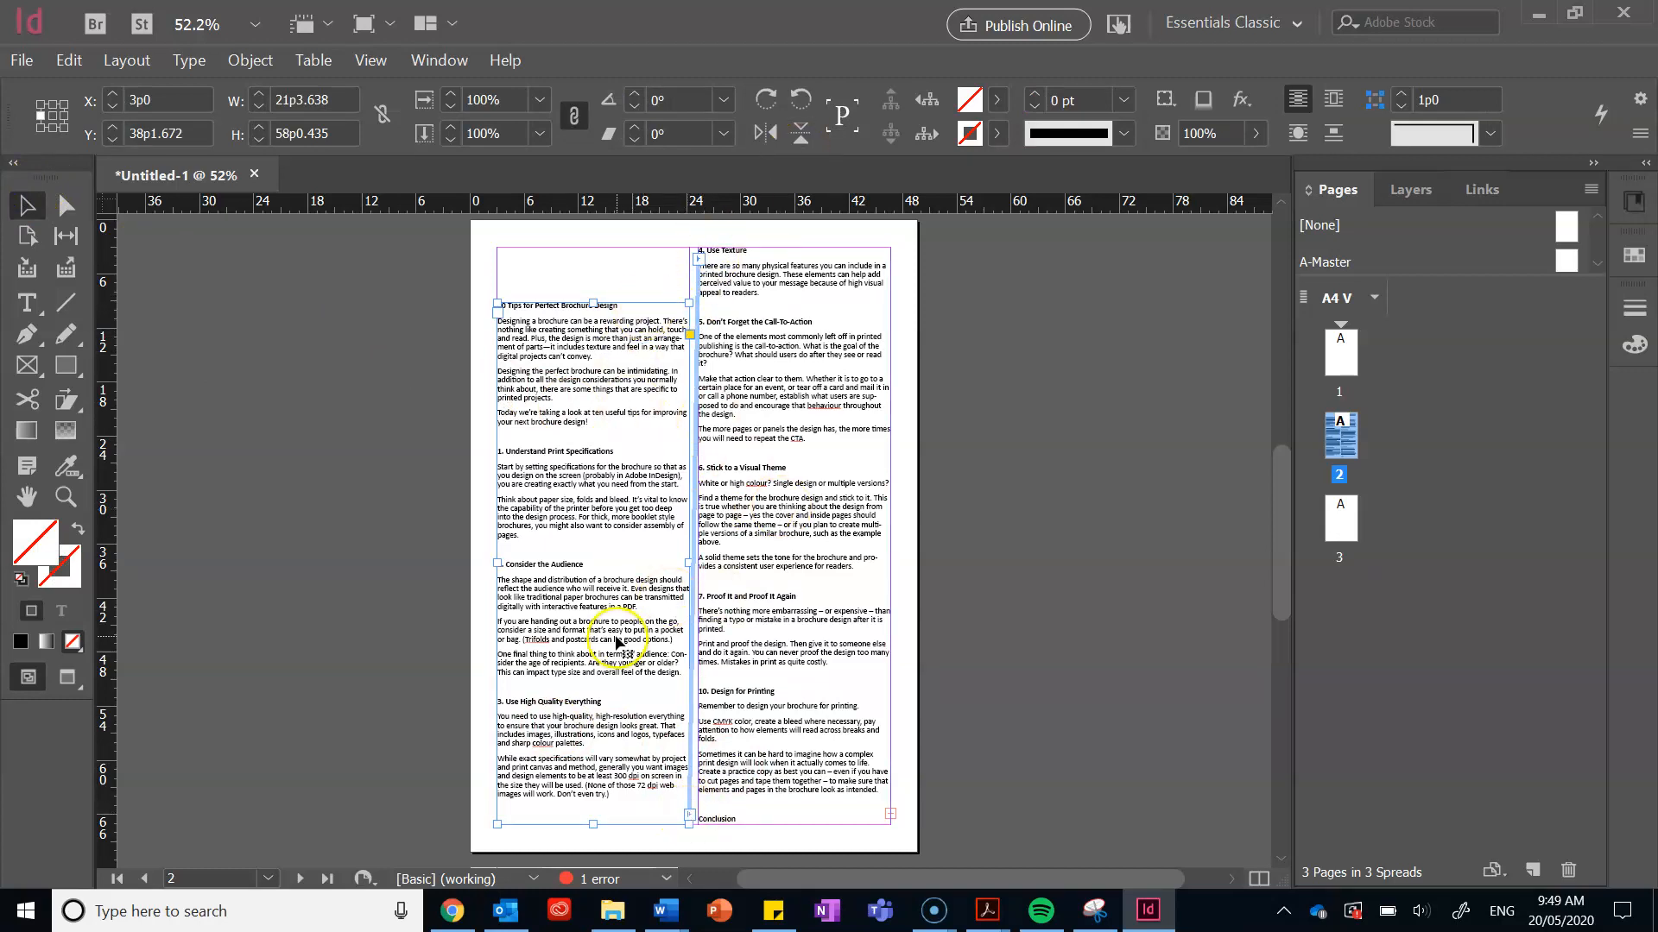
scroll(746, 589, down, 3)
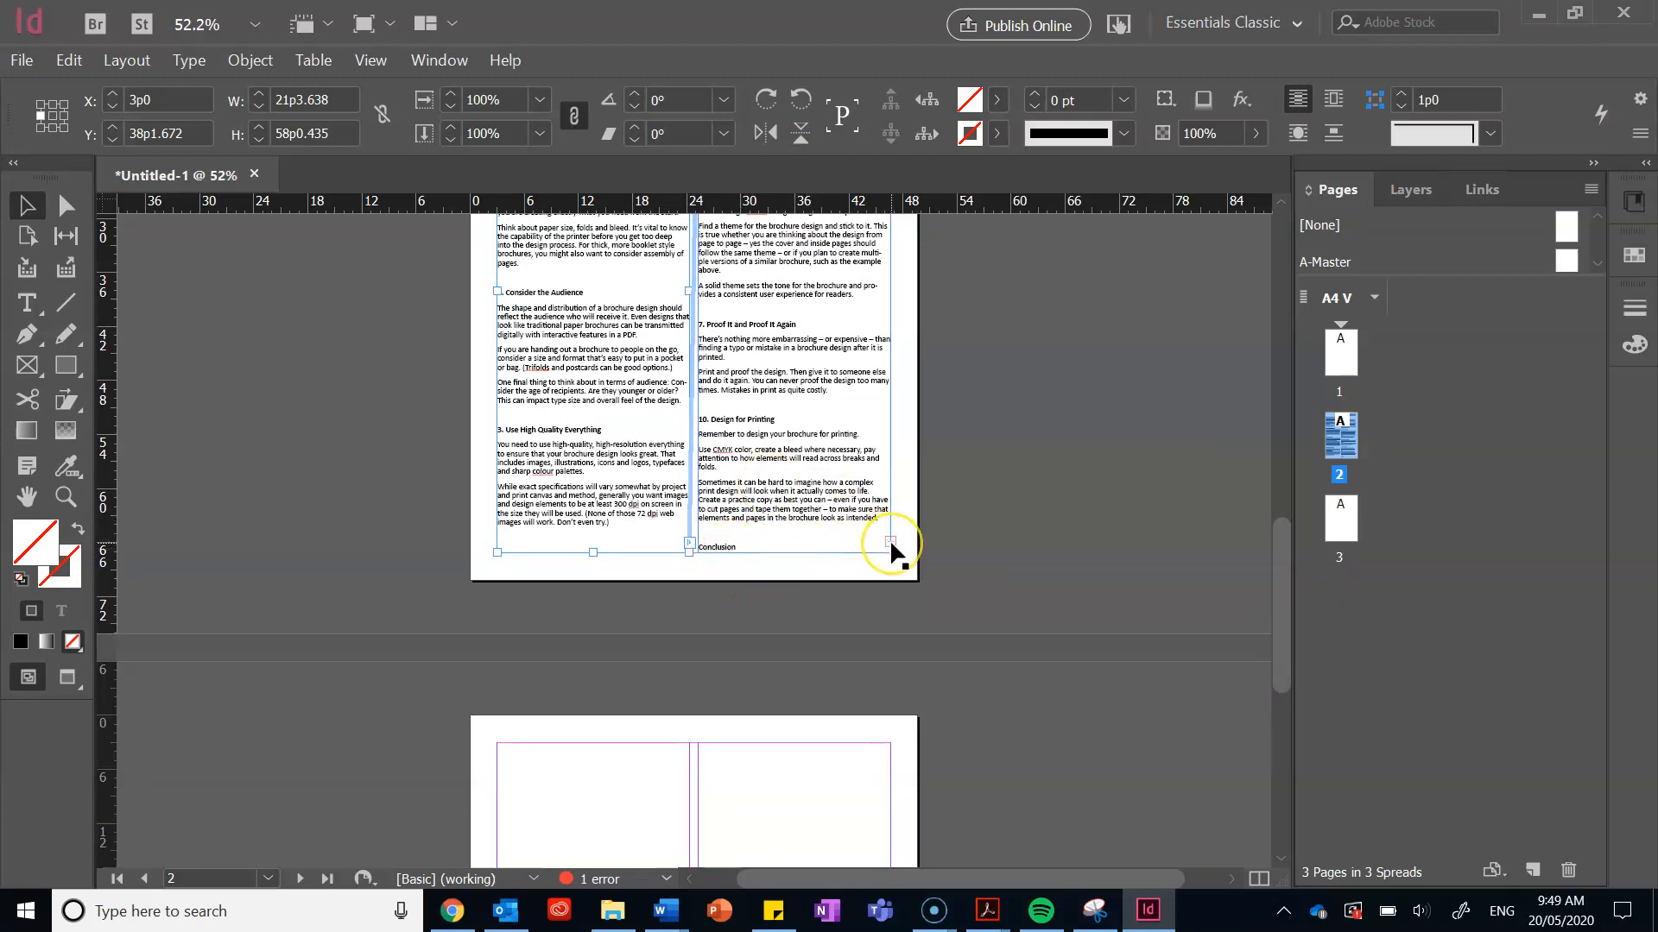
scroll(889, 538, down, 4)
scroll(890, 539, down, 3)
scroll(889, 538, up, 4)
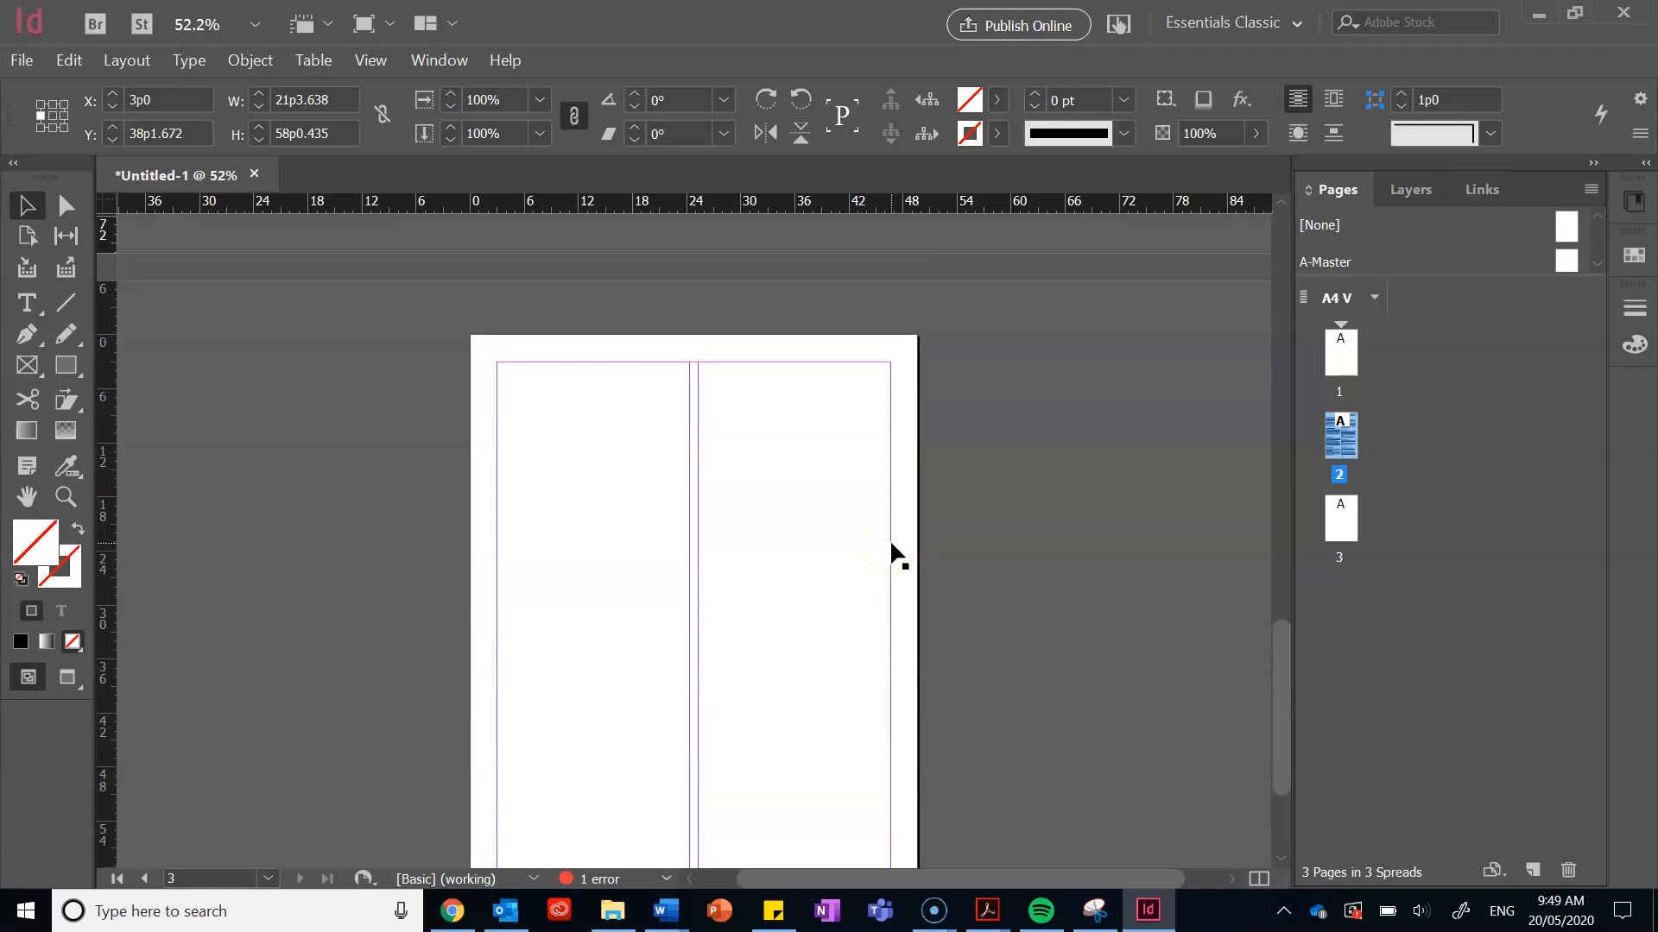
click(26, 302)
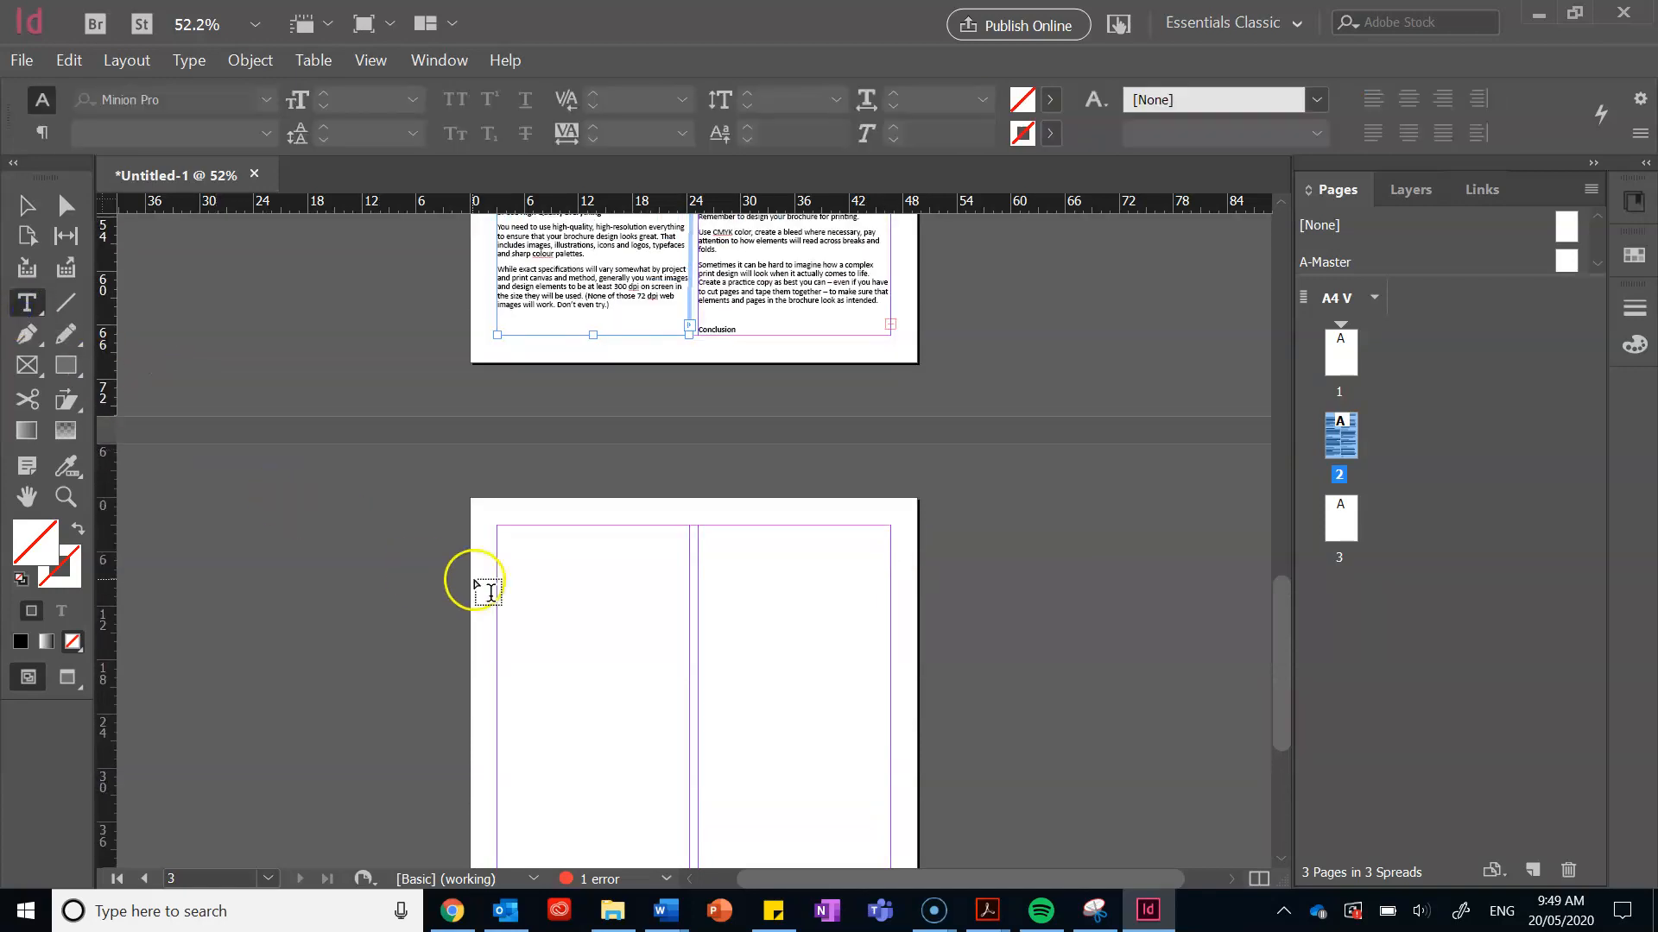
drag(507, 533, 691, 840)
scroll(777, 546, up, 6)
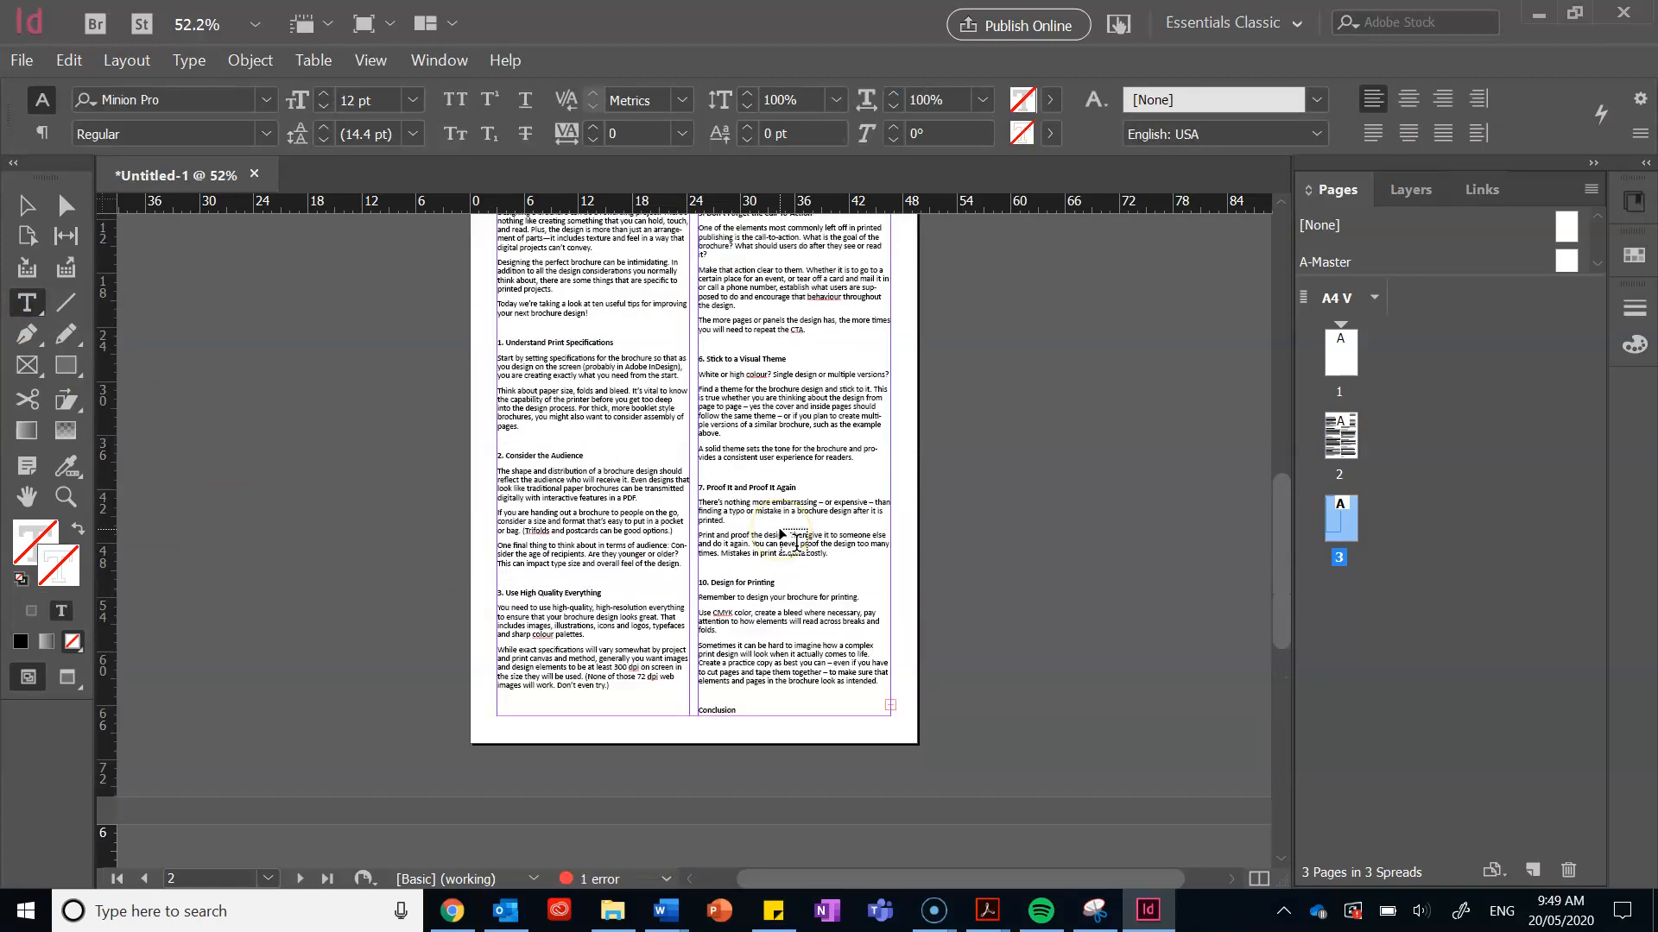
Step: Flow page 2's right-column overset text into the new page 3 left-column frame
click(26, 205)
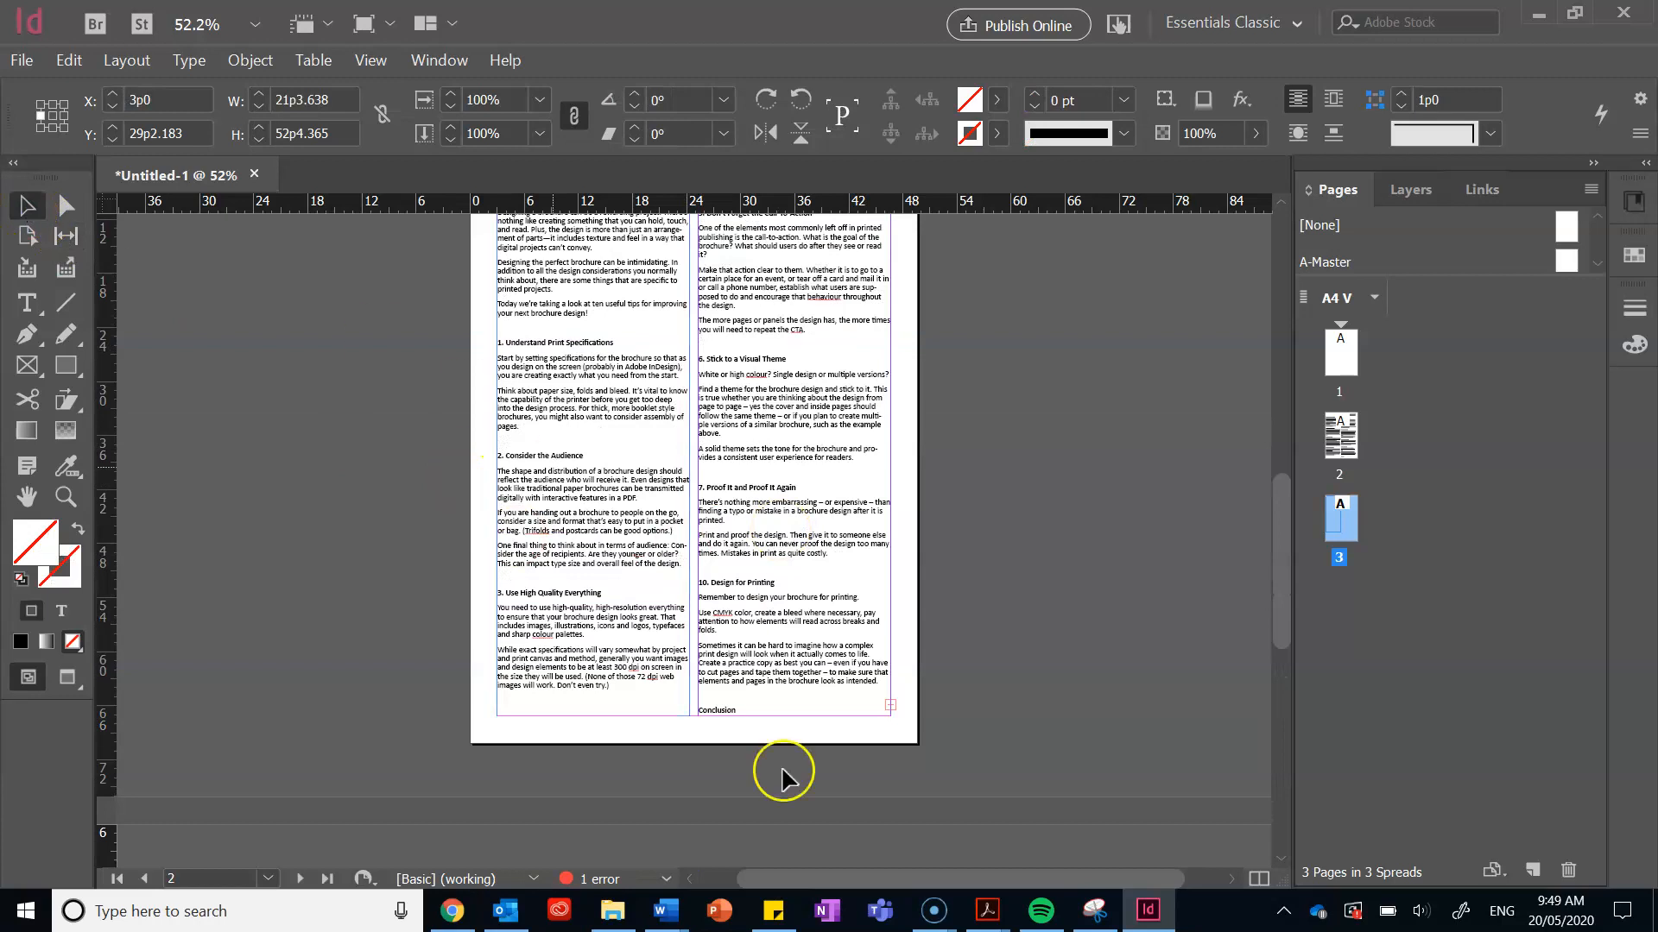
click(893, 704)
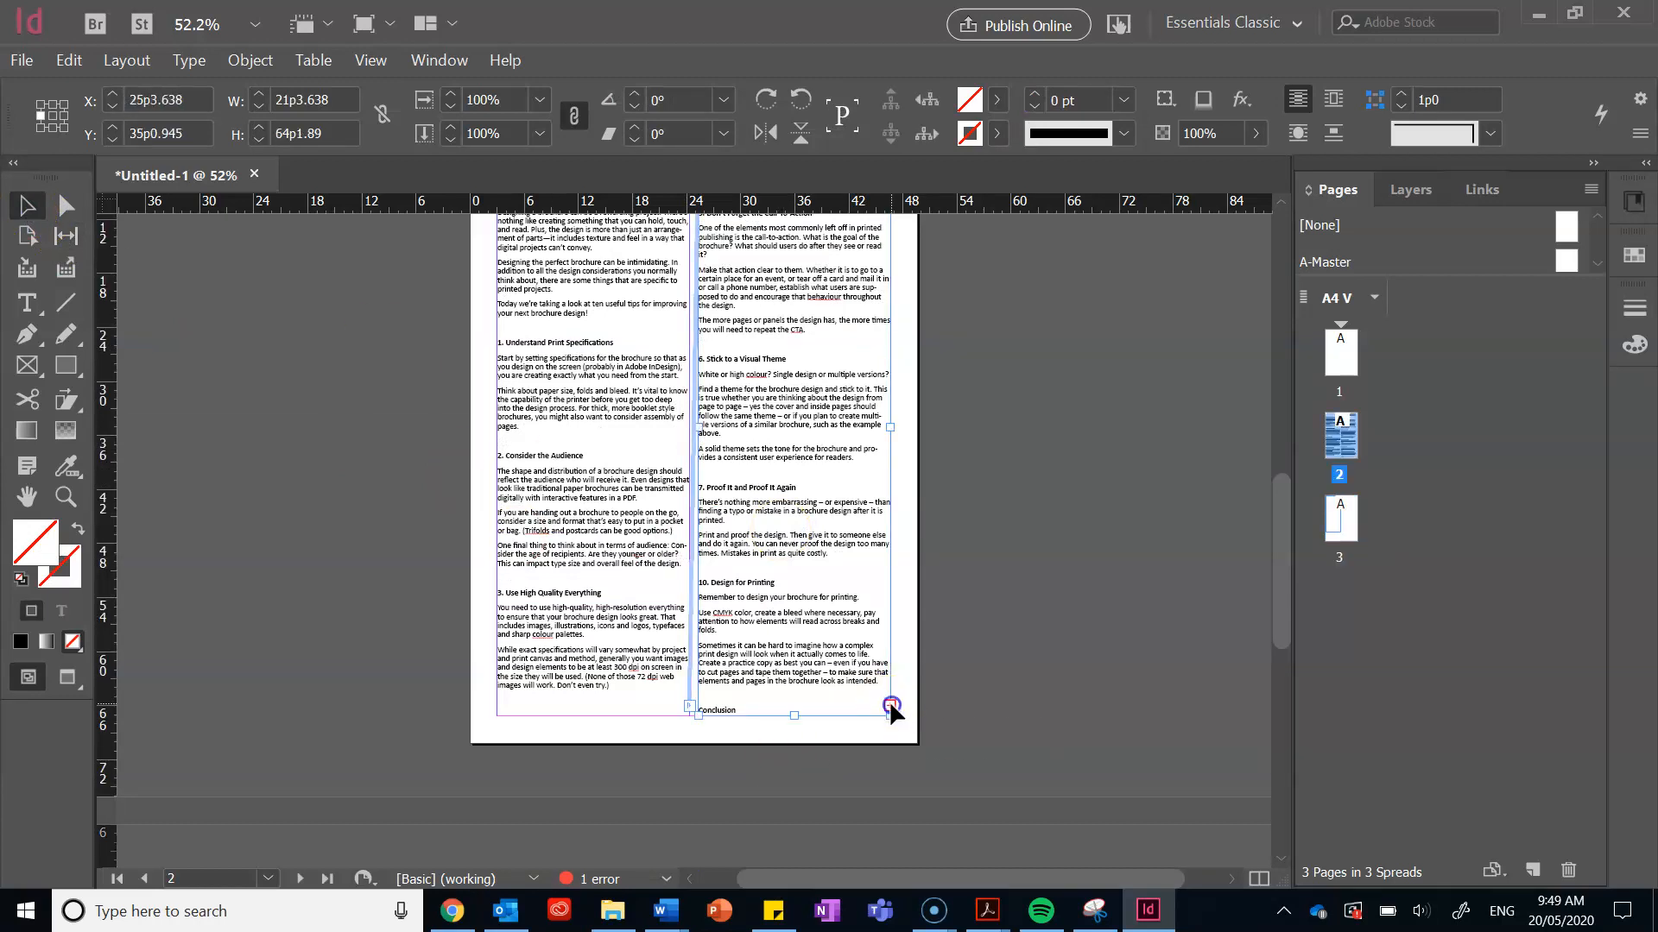
click(892, 704)
scroll(895, 714, down, 5)
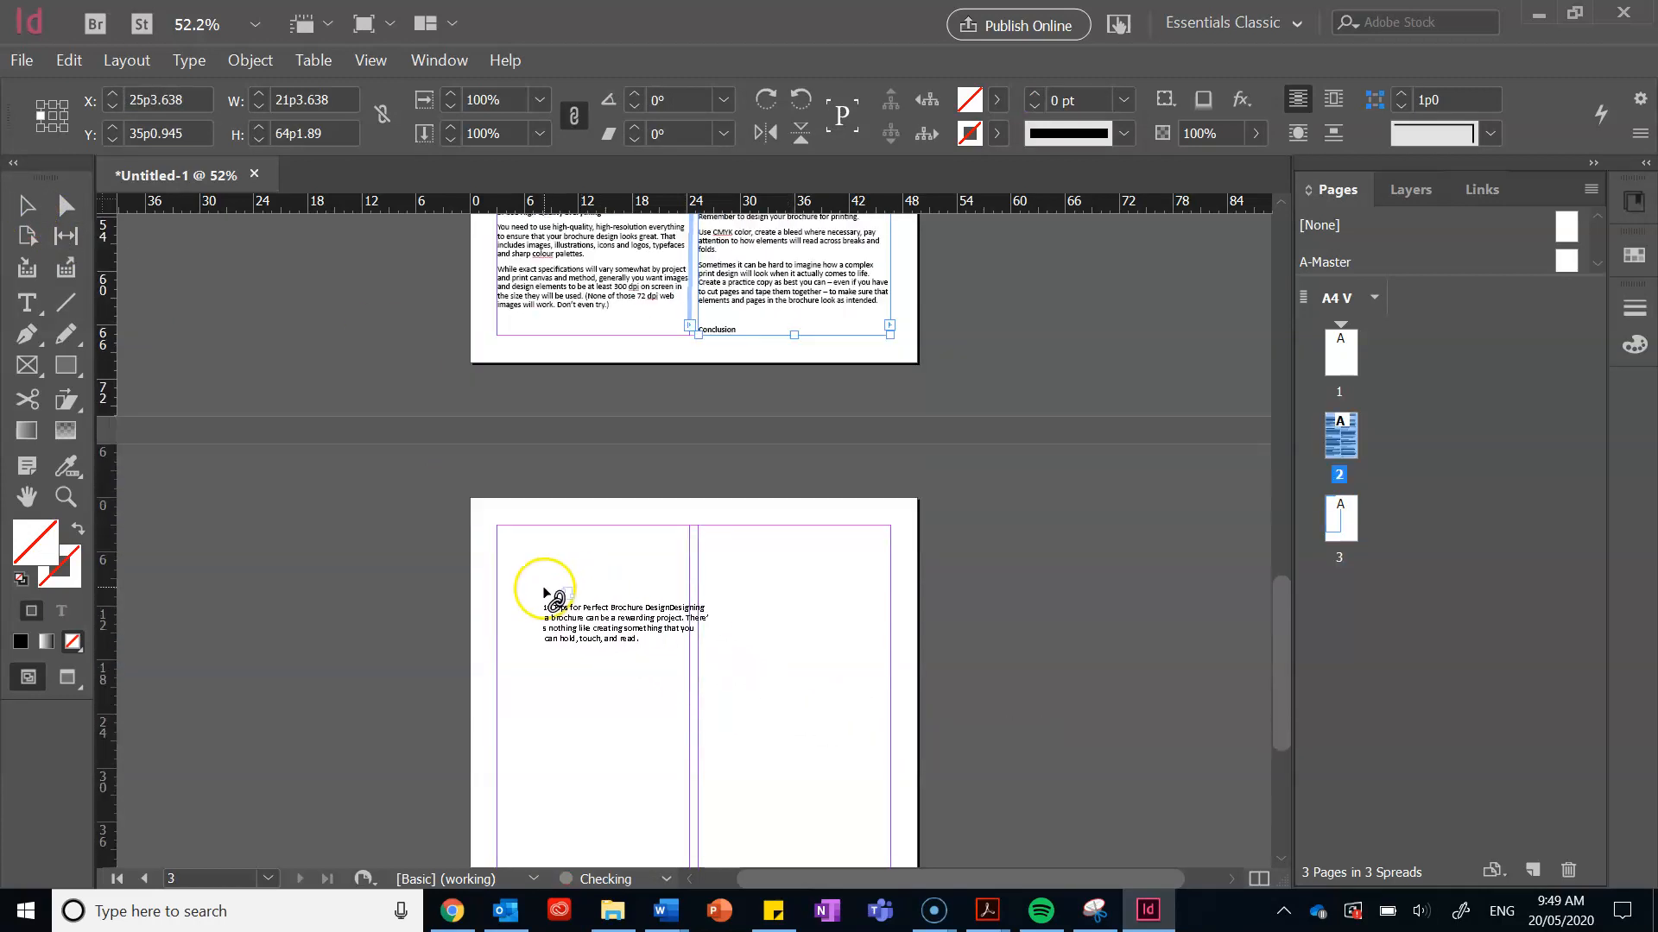
click(521, 531)
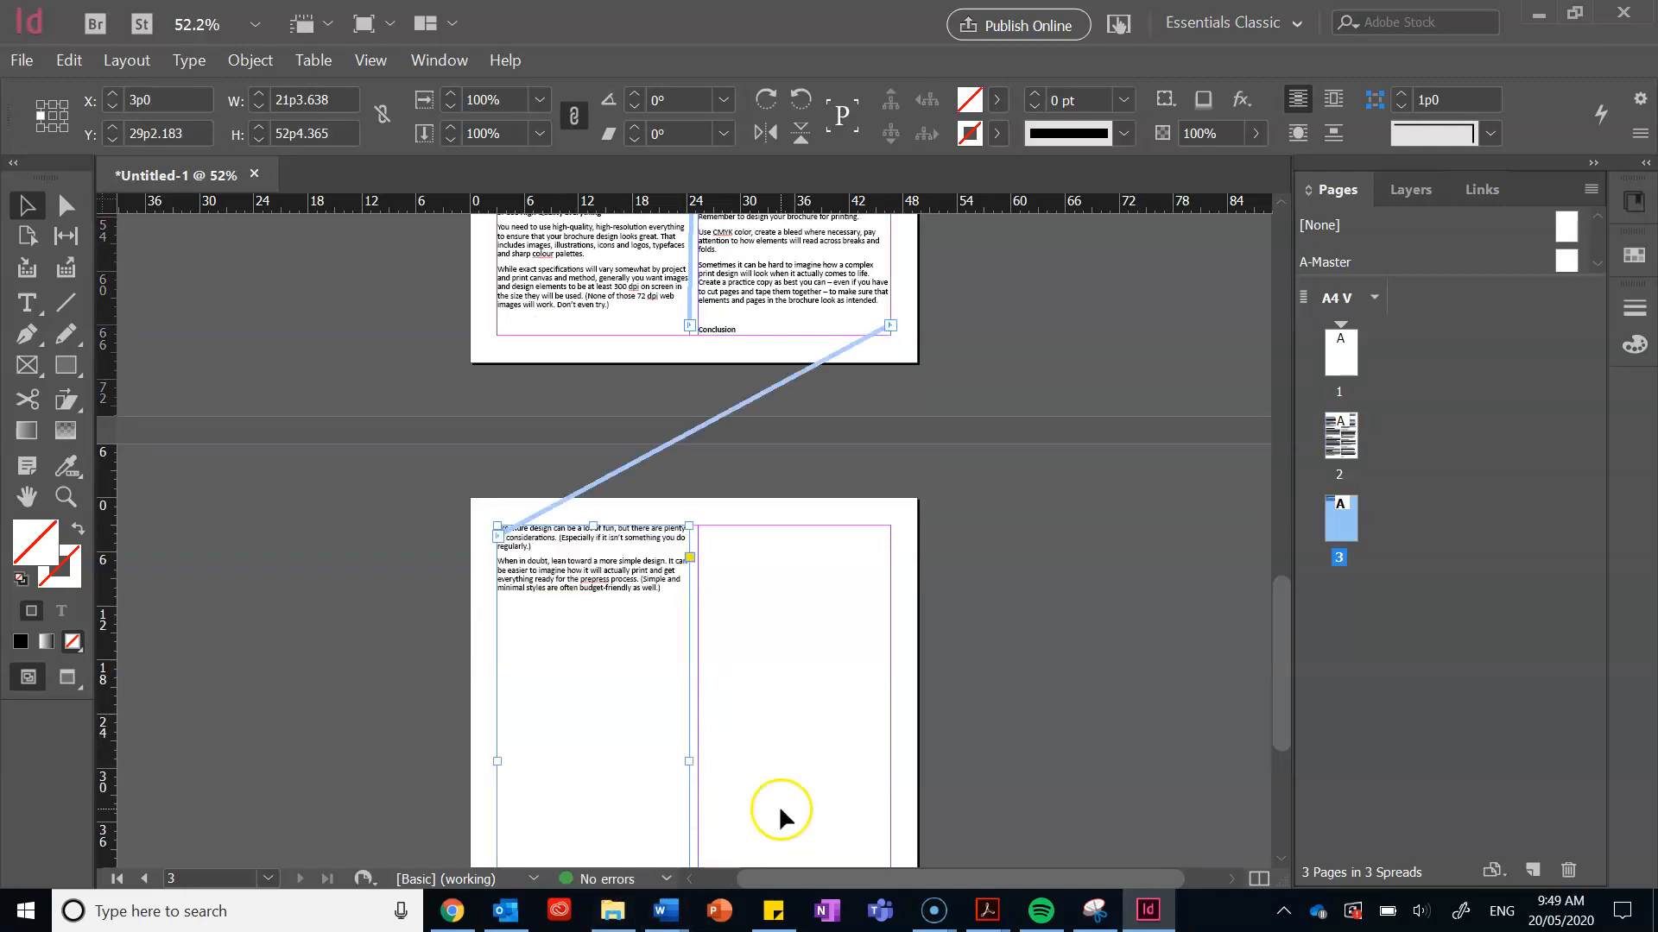
scroll(779, 807, up, 5)
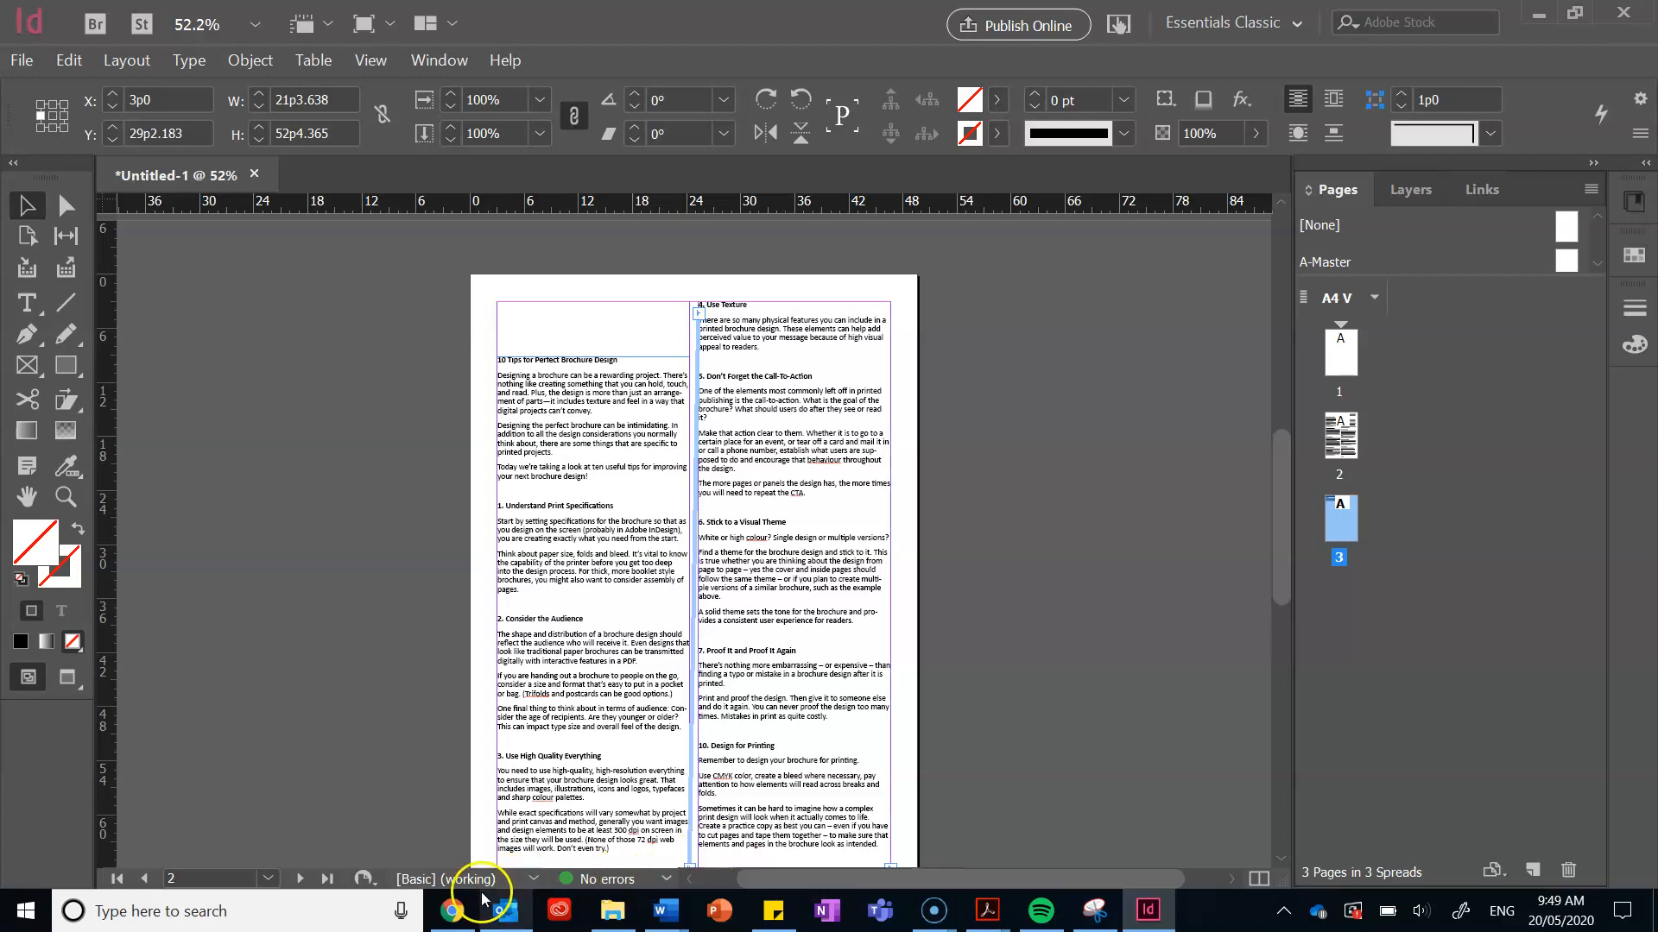
click(455, 912)
click(861, 19)
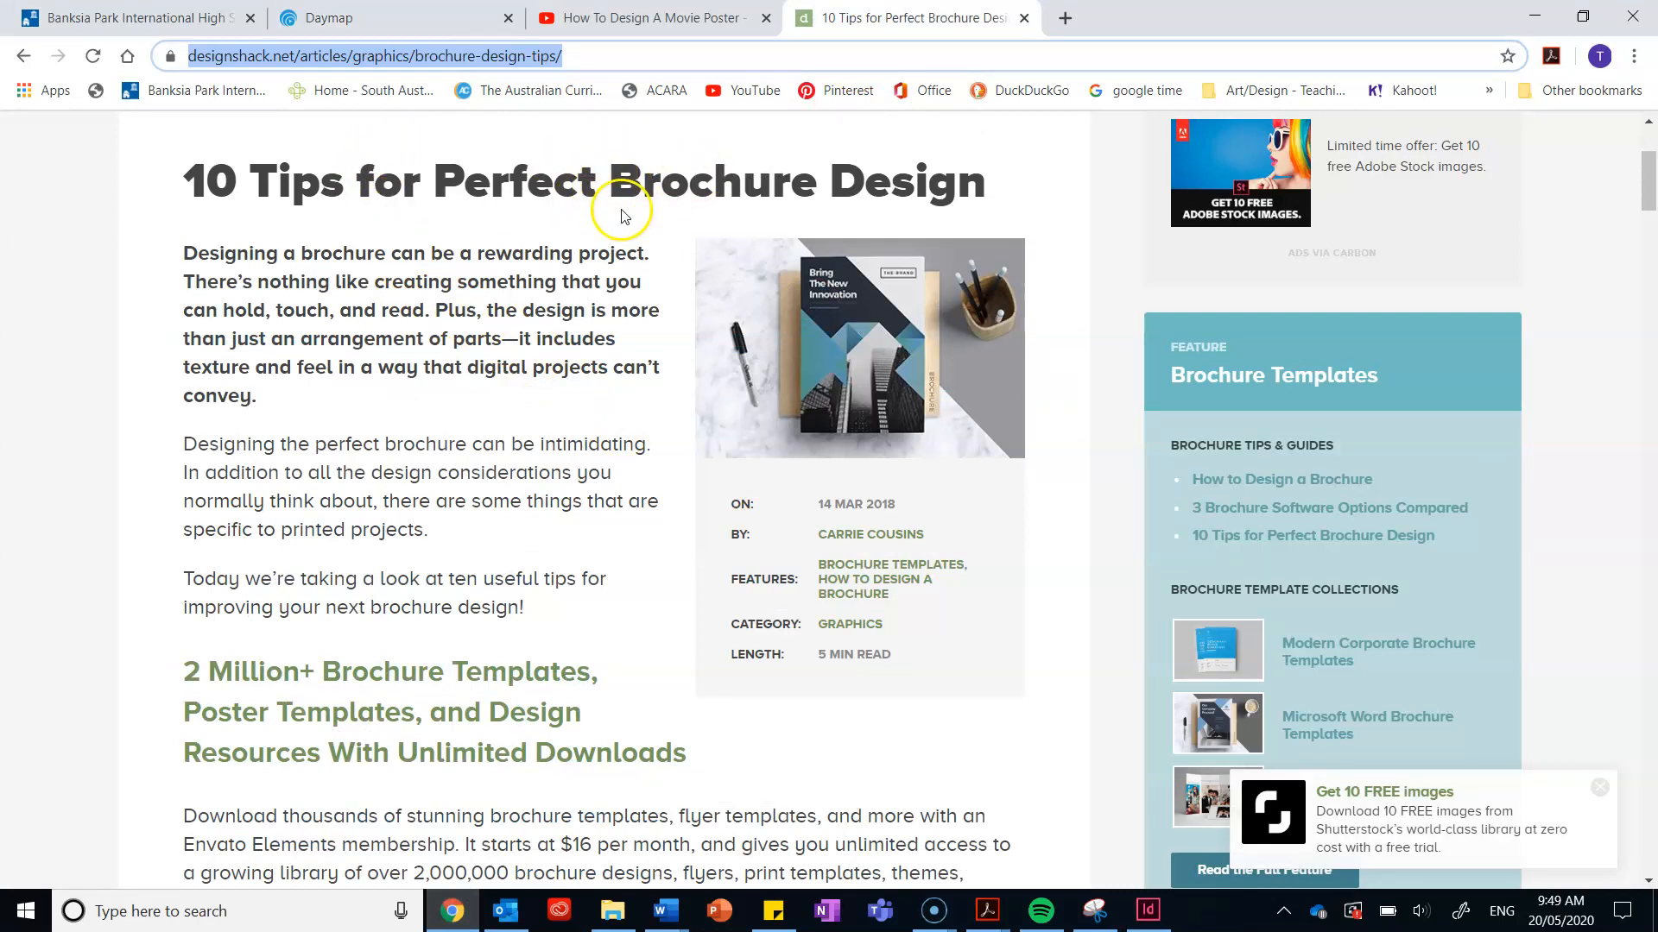
scroll(622, 207, down, 10)
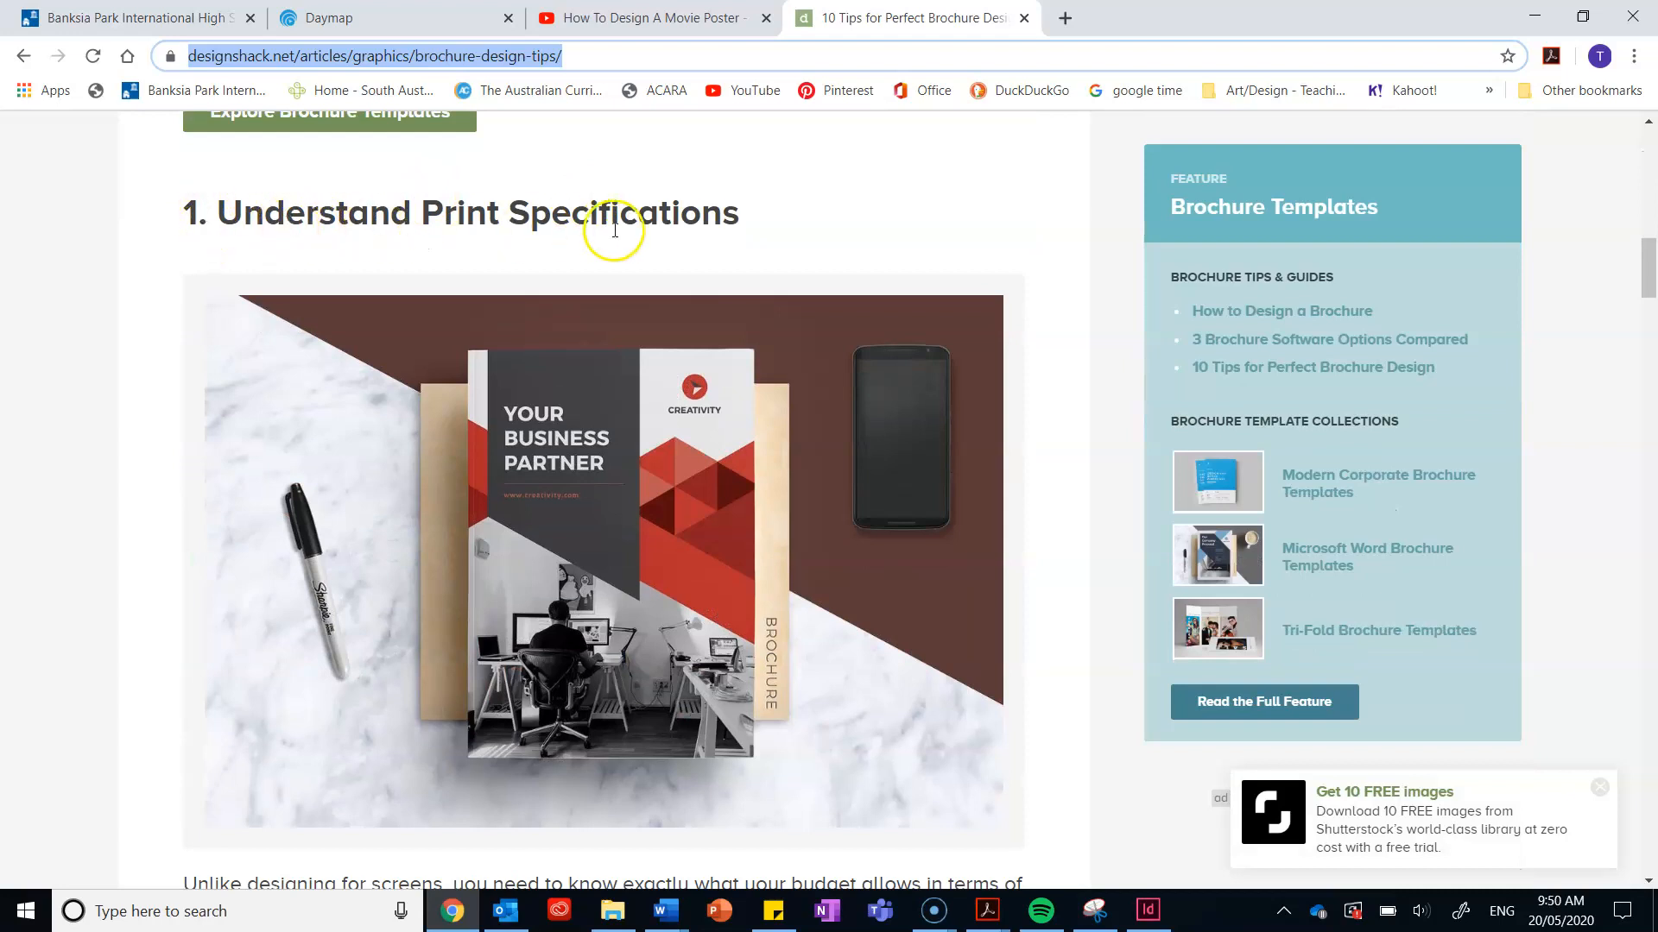
click(677, 208)
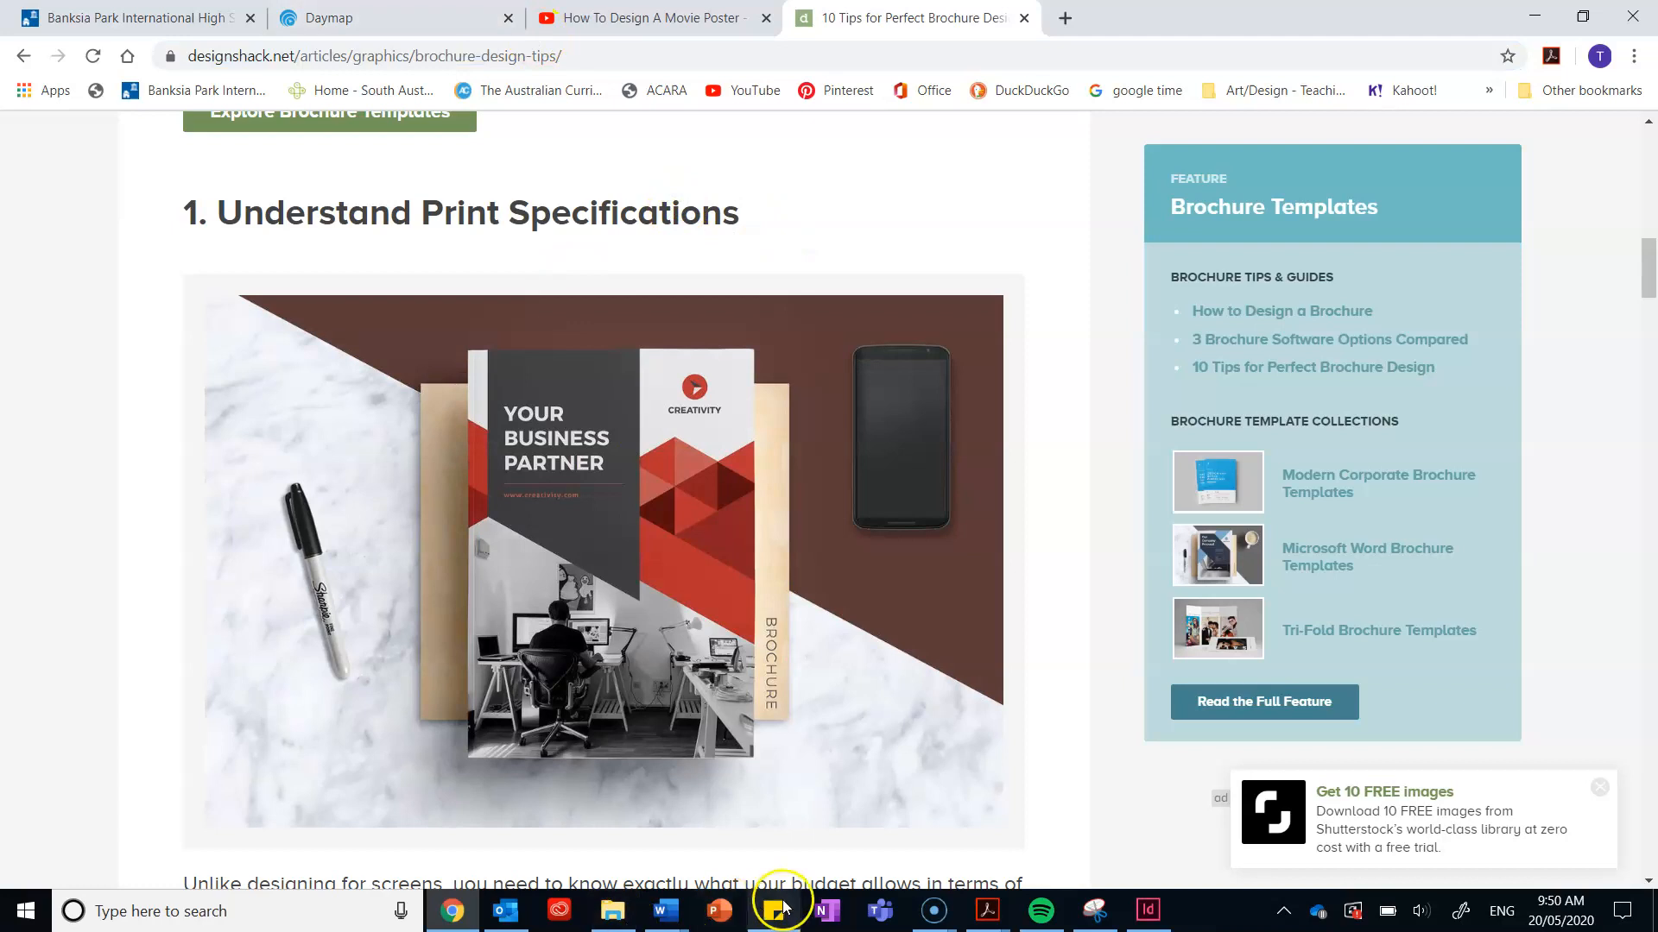
click(1148, 910)
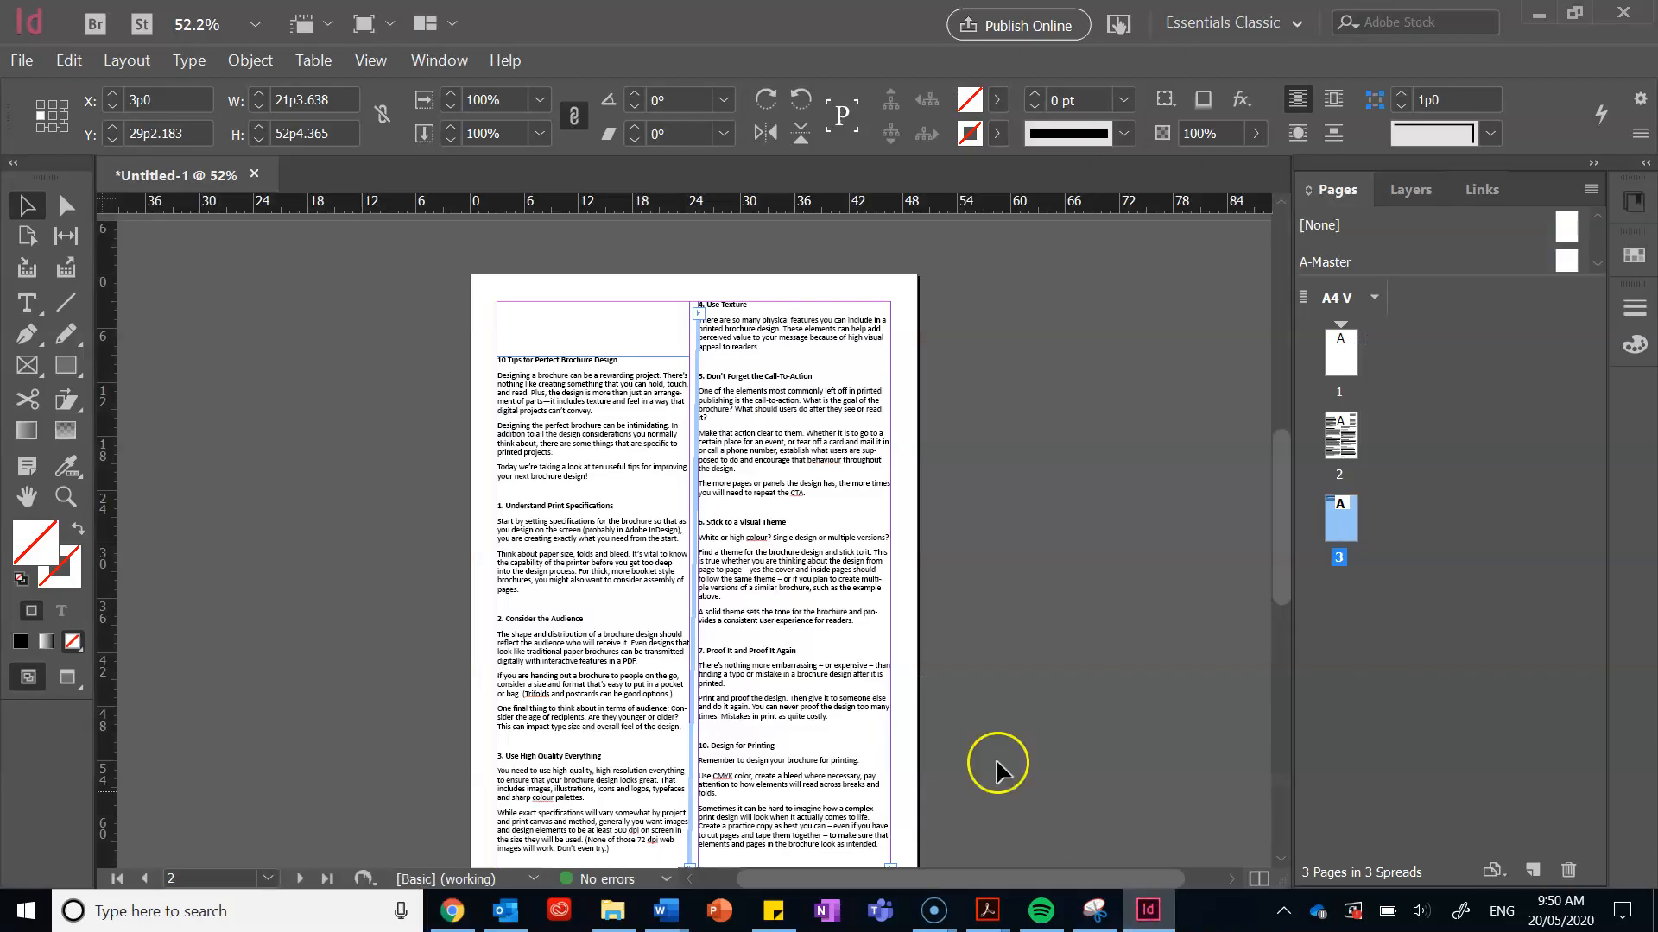
Step: Cut the heading '10 Tips for Perfect Brochure Design' out of page 2's left-column text
click(611, 359)
double_click(621, 366)
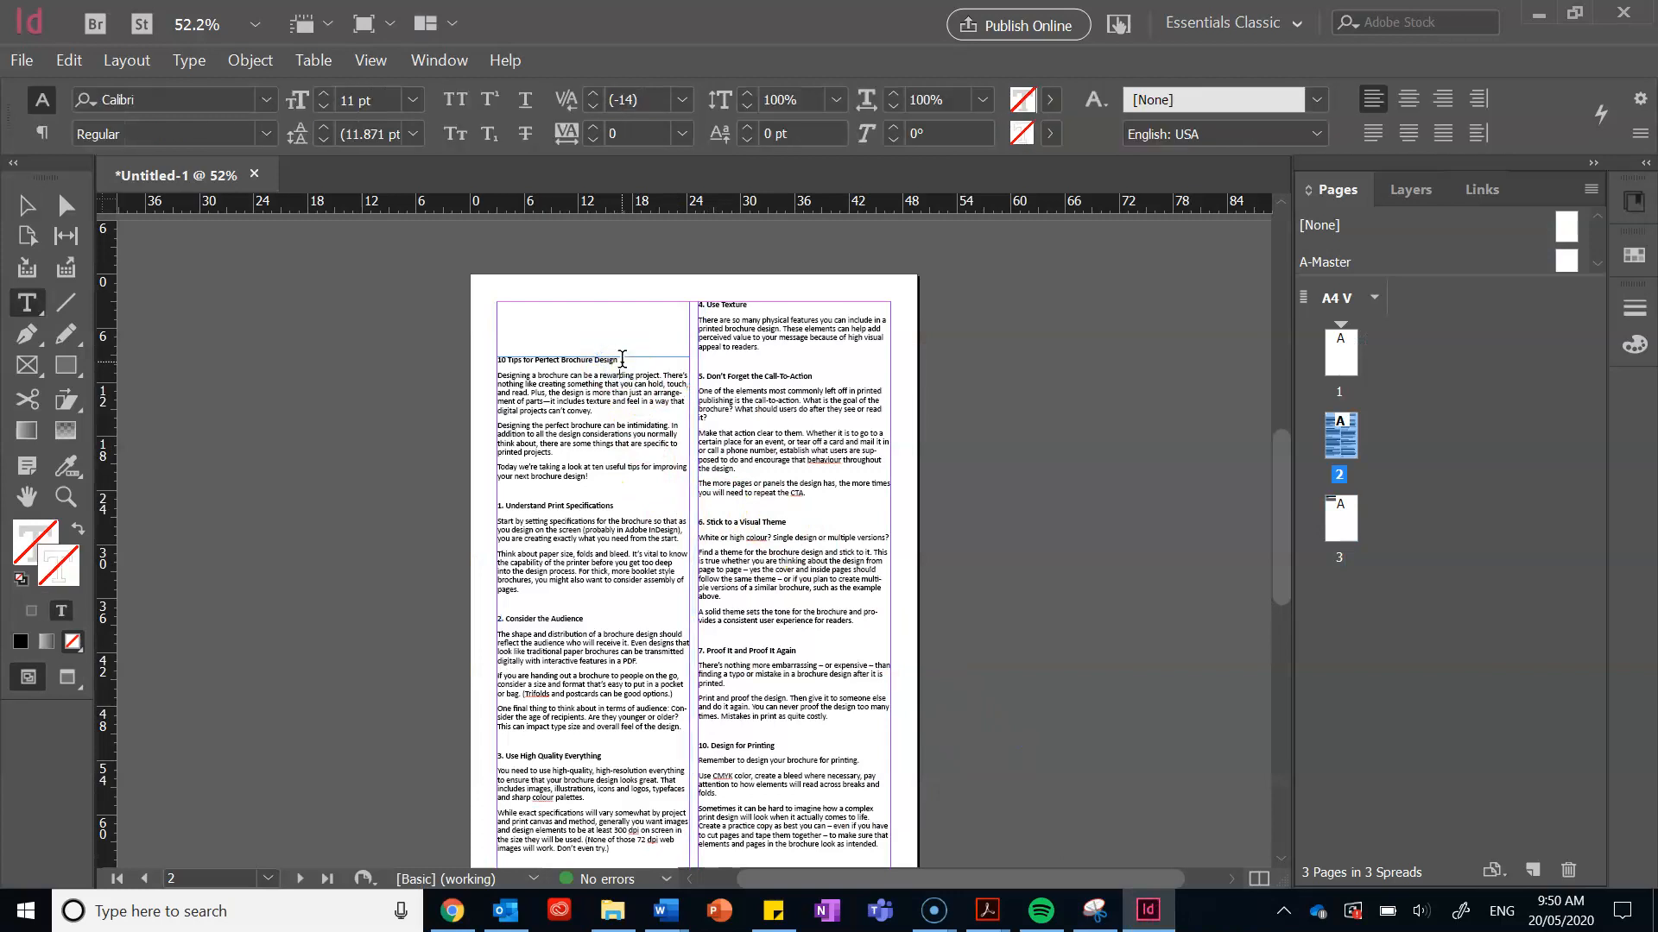
drag(620, 366, 501, 361)
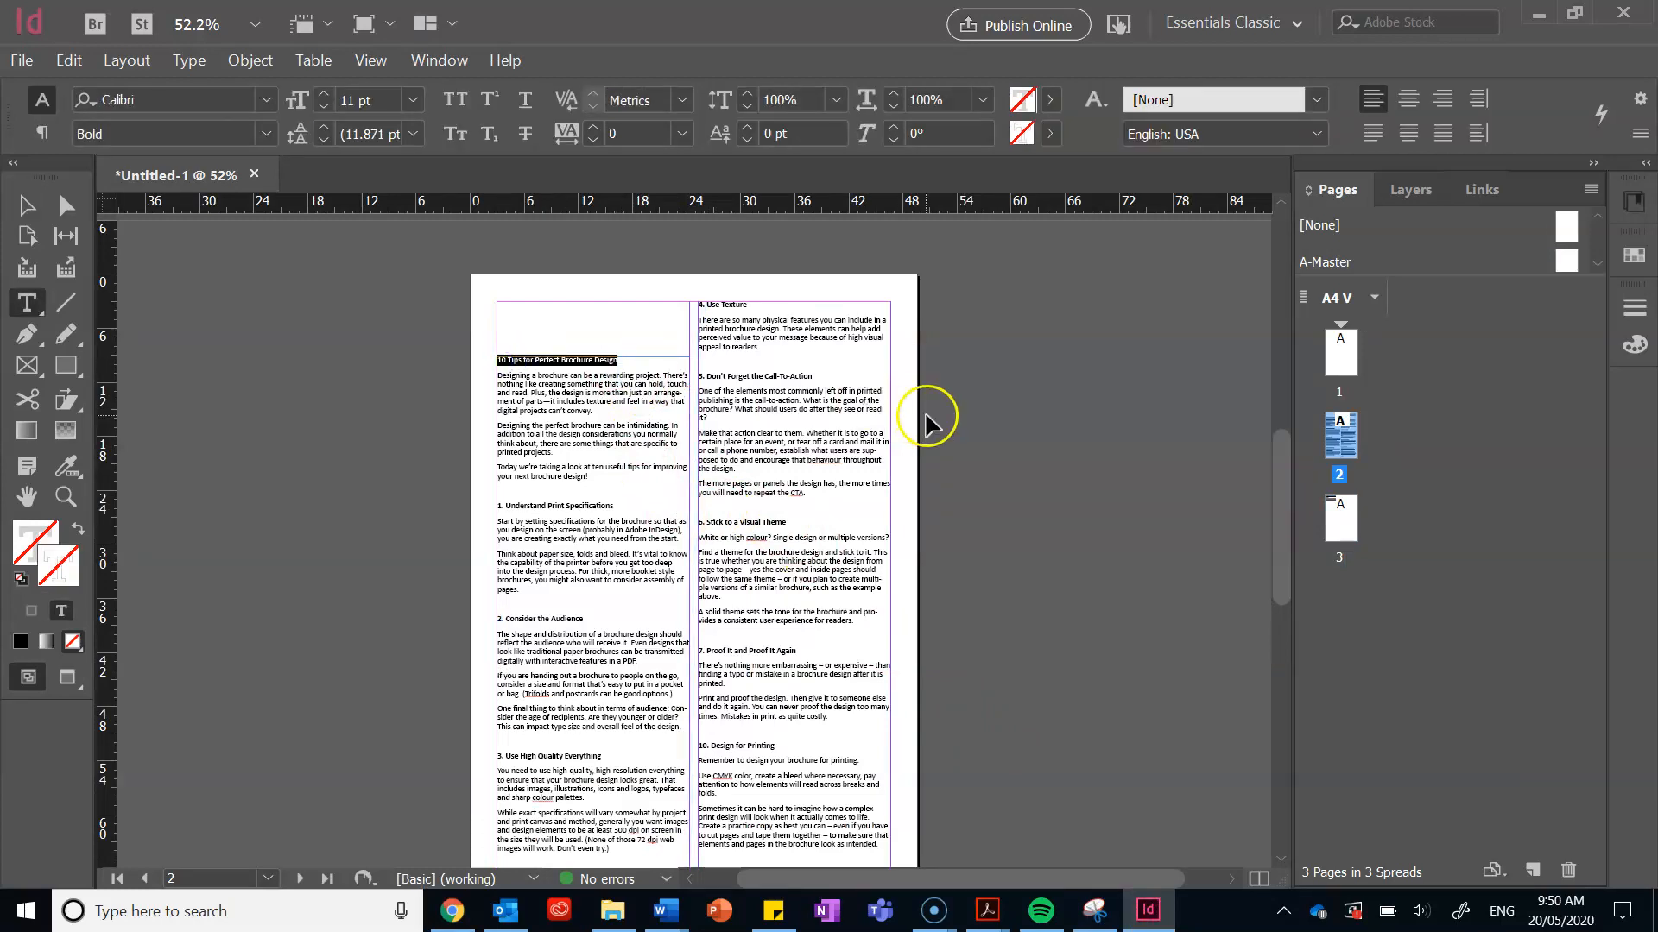
key(ctrl+x)
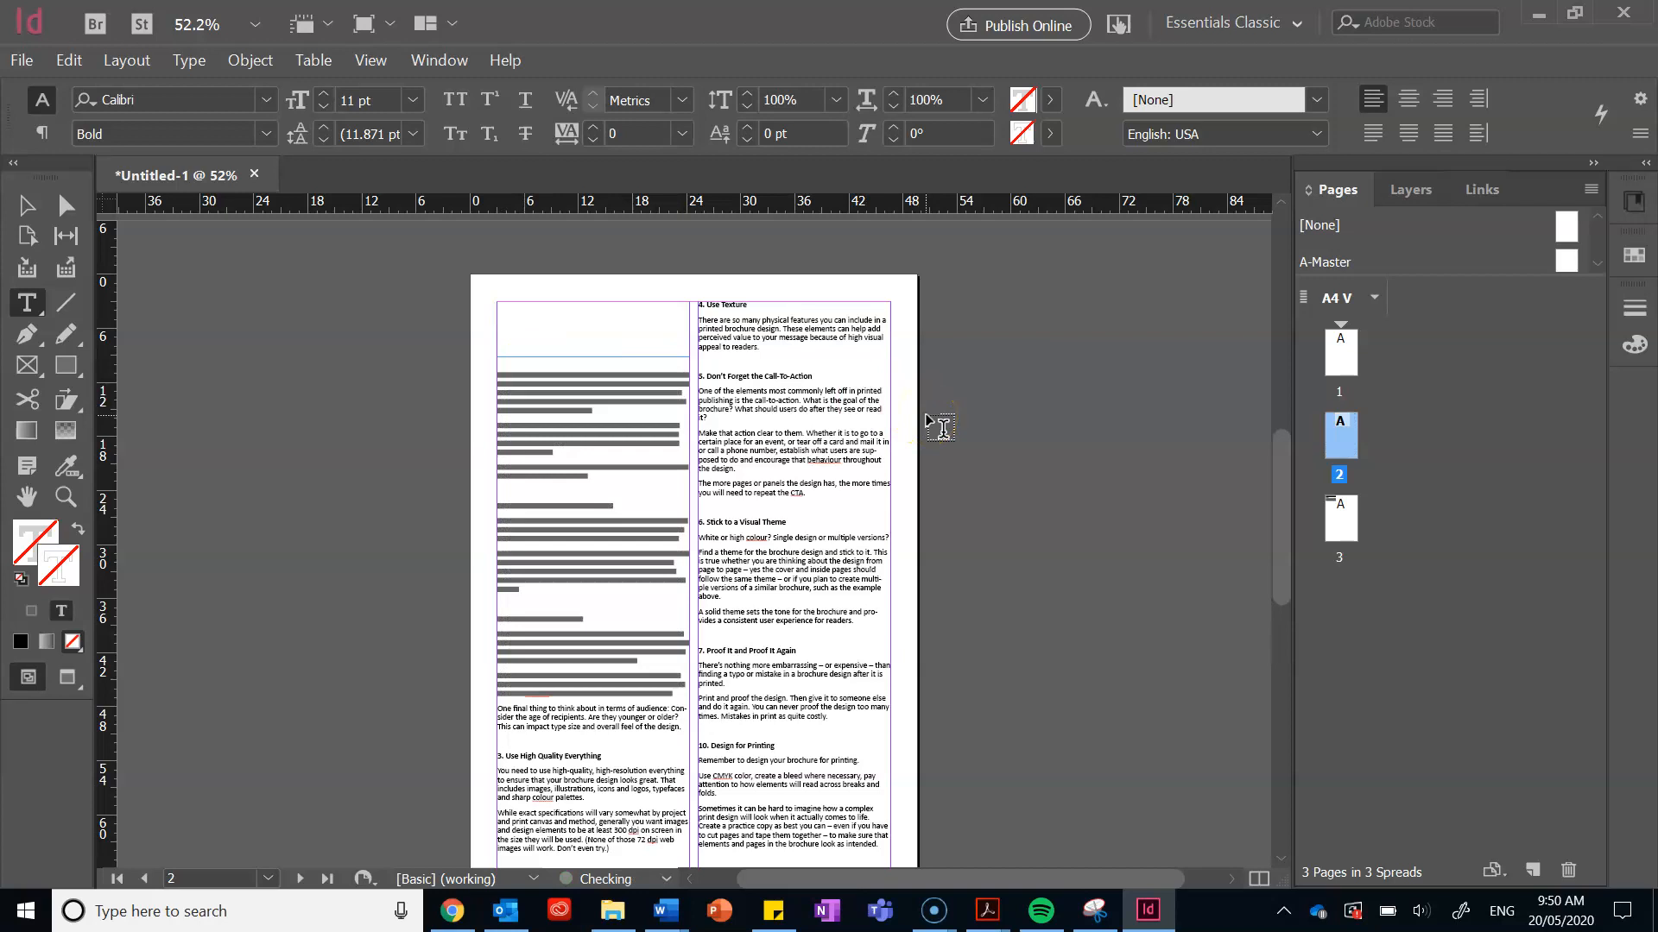
key(Delete)
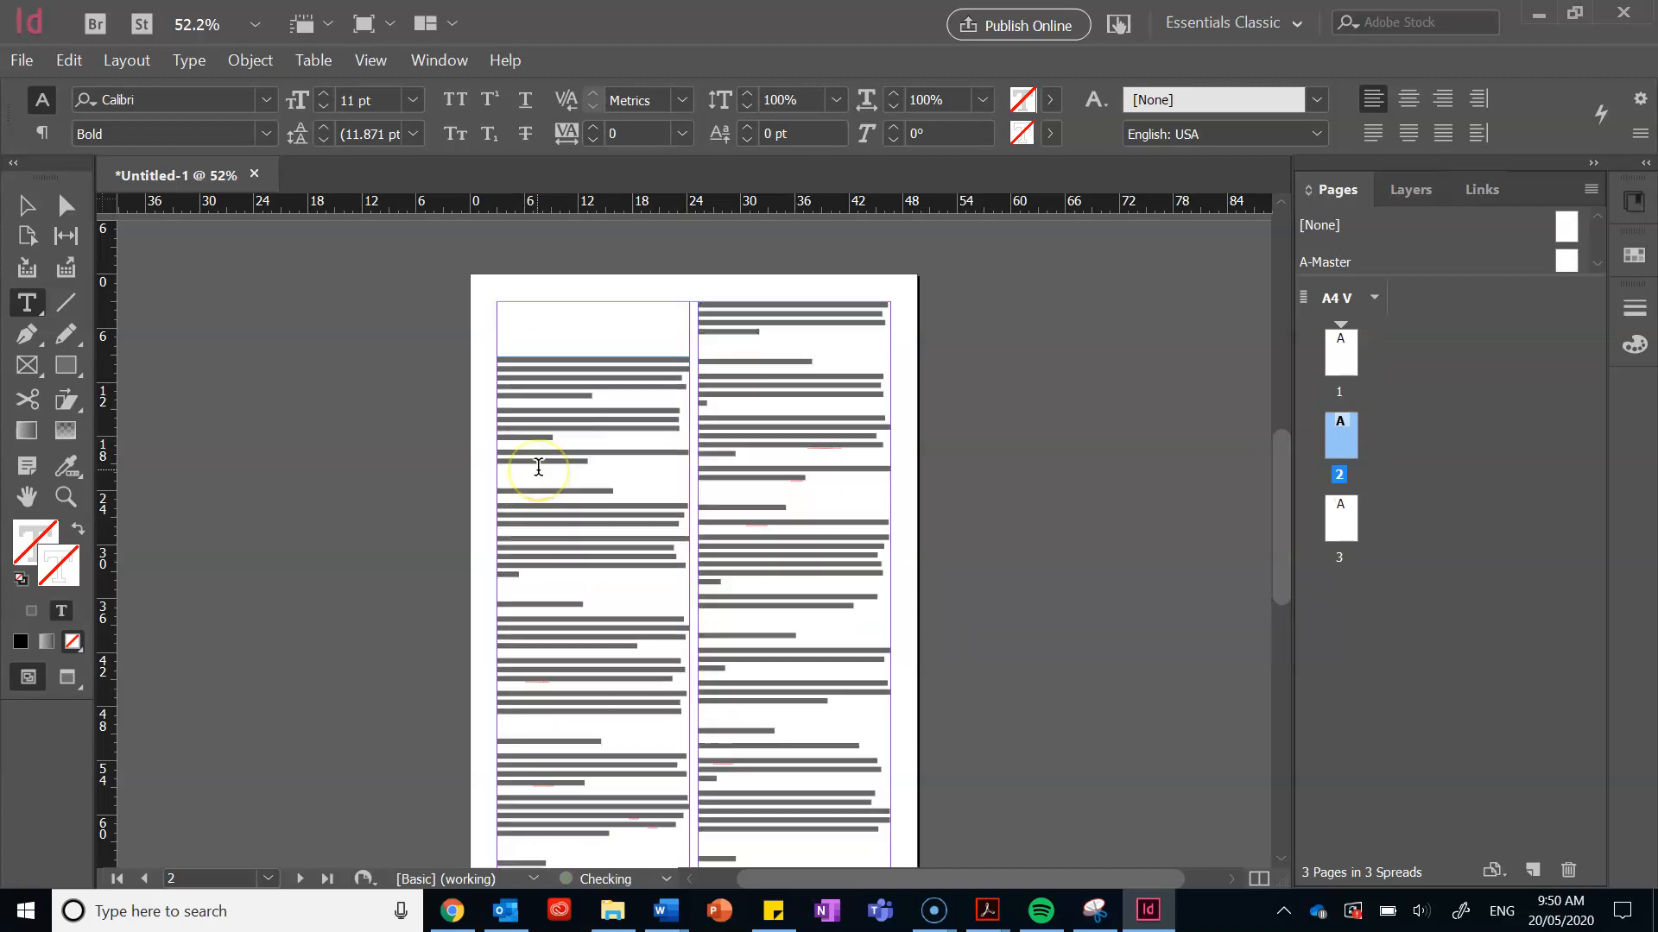
Step: Draw a new text frame at the top of page 2 and paste the title into it
click(26, 205)
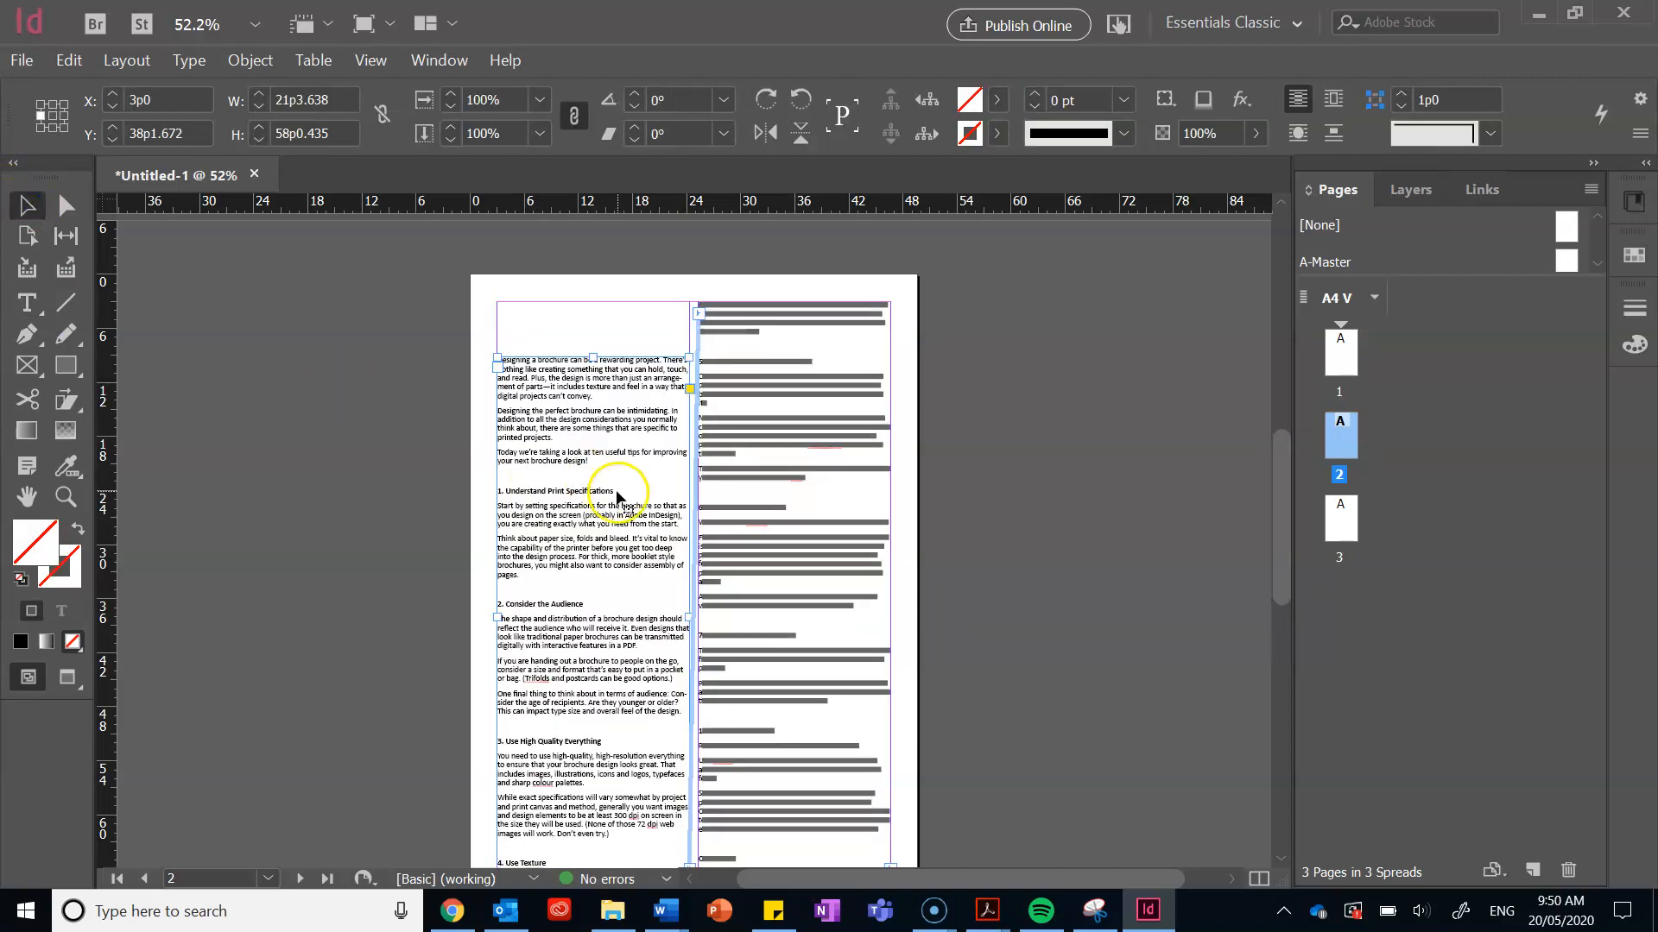
click(762, 516)
click(959, 531)
drag(1281, 443, 1276, 553)
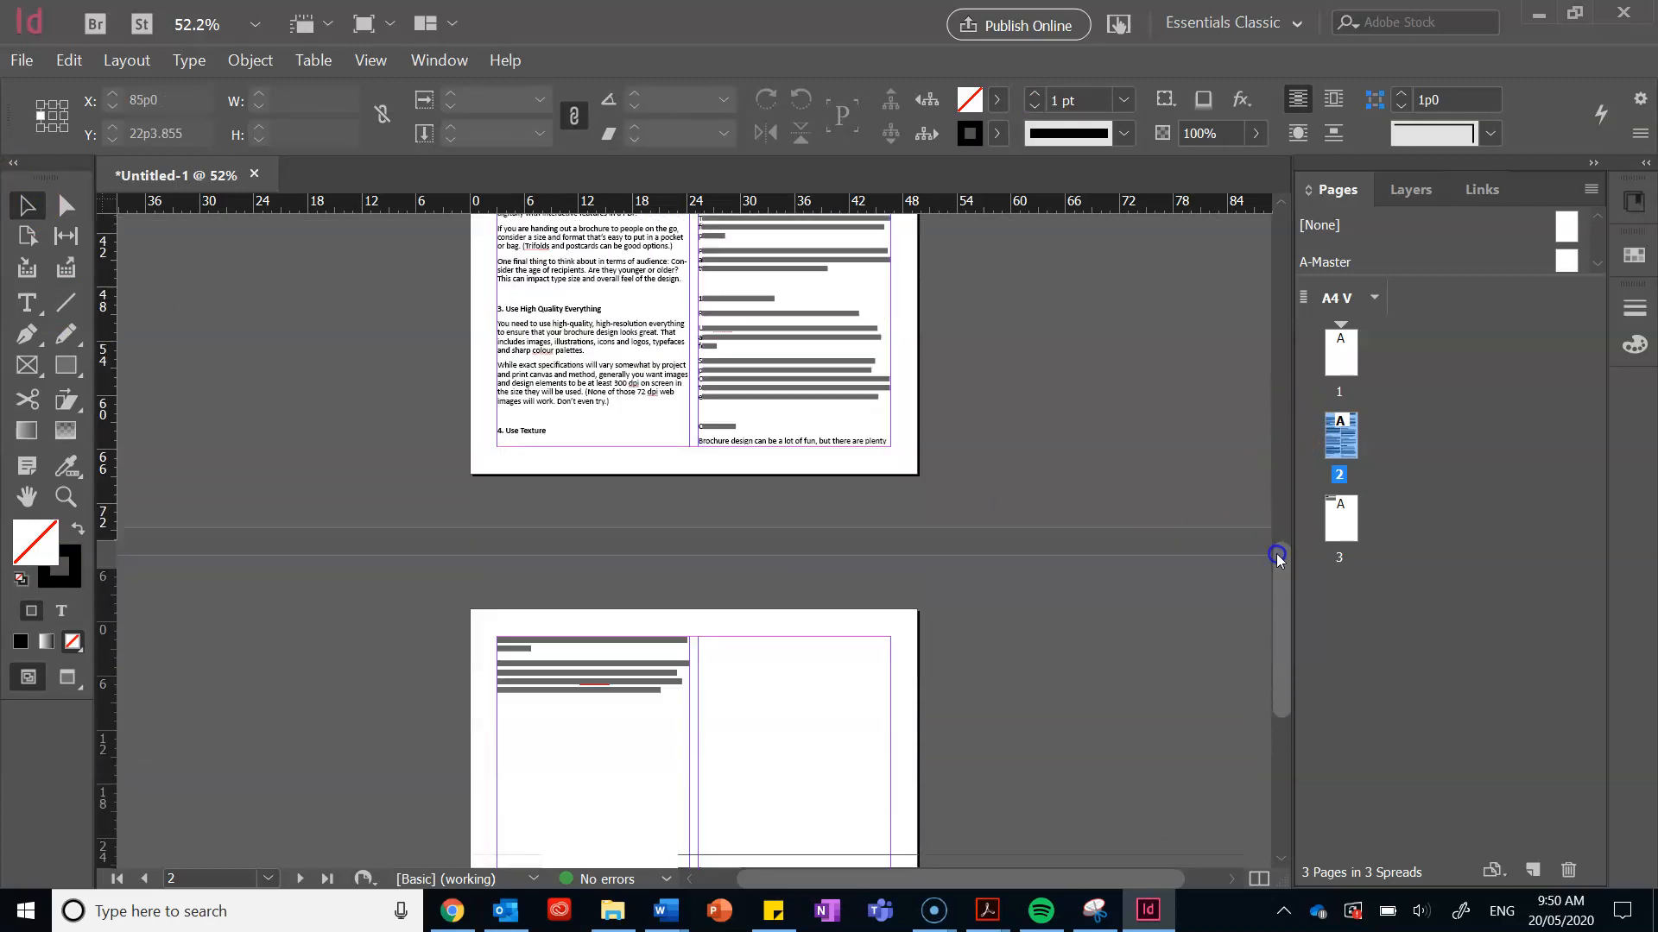
drag(1281, 627, 1281, 459)
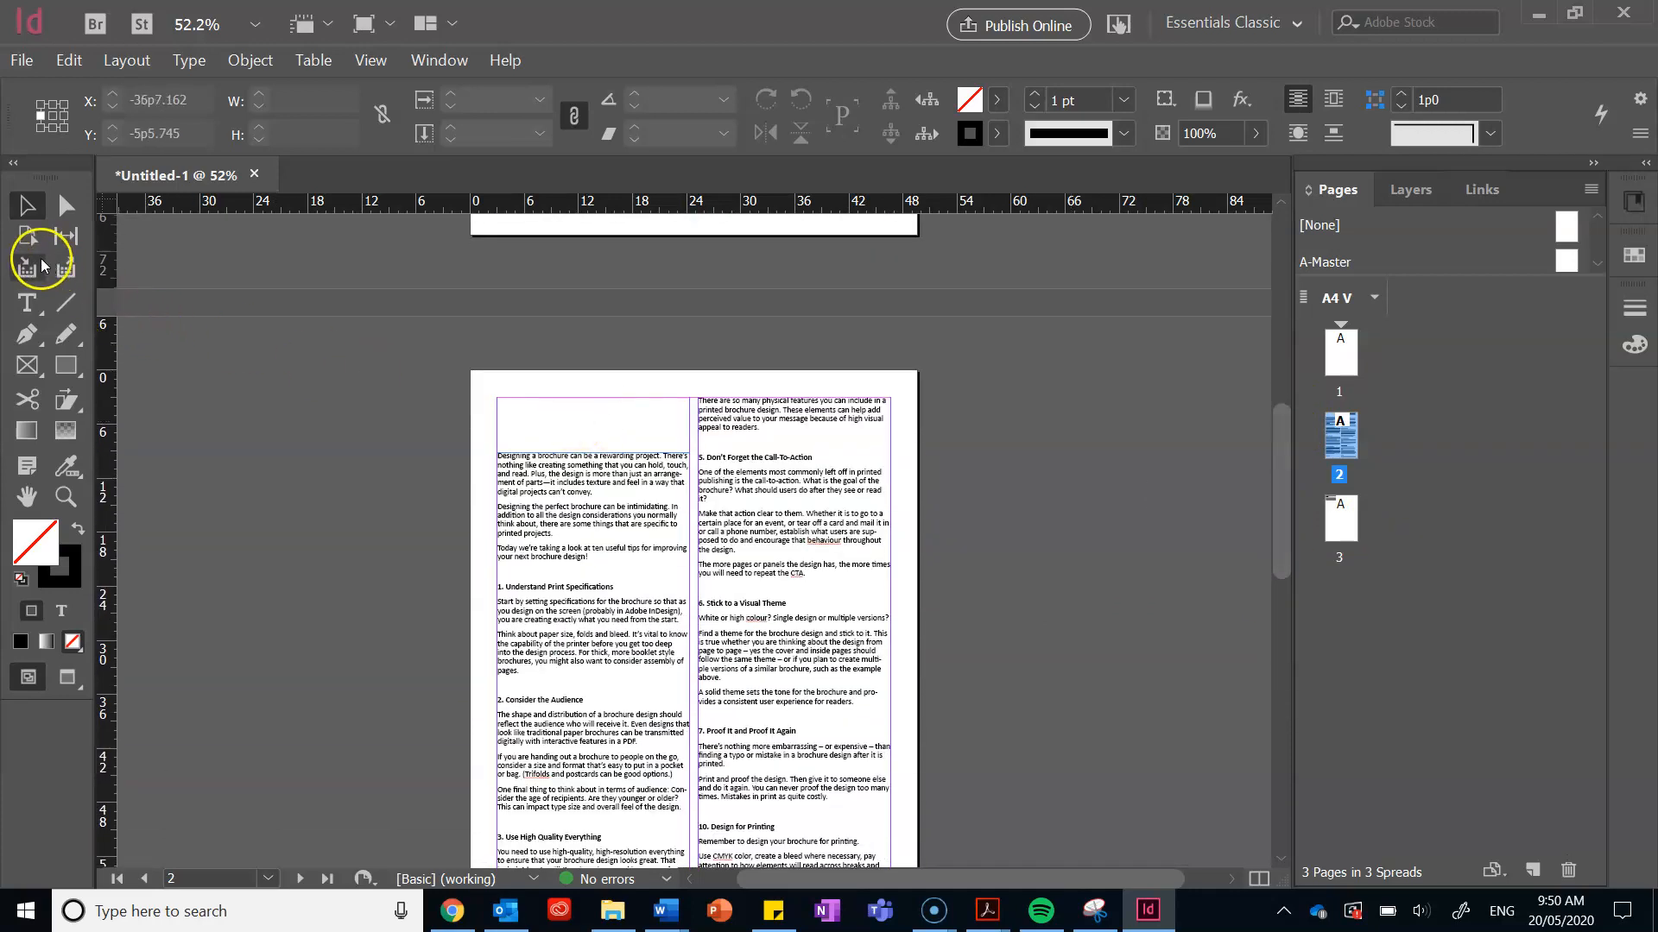
click(27, 303)
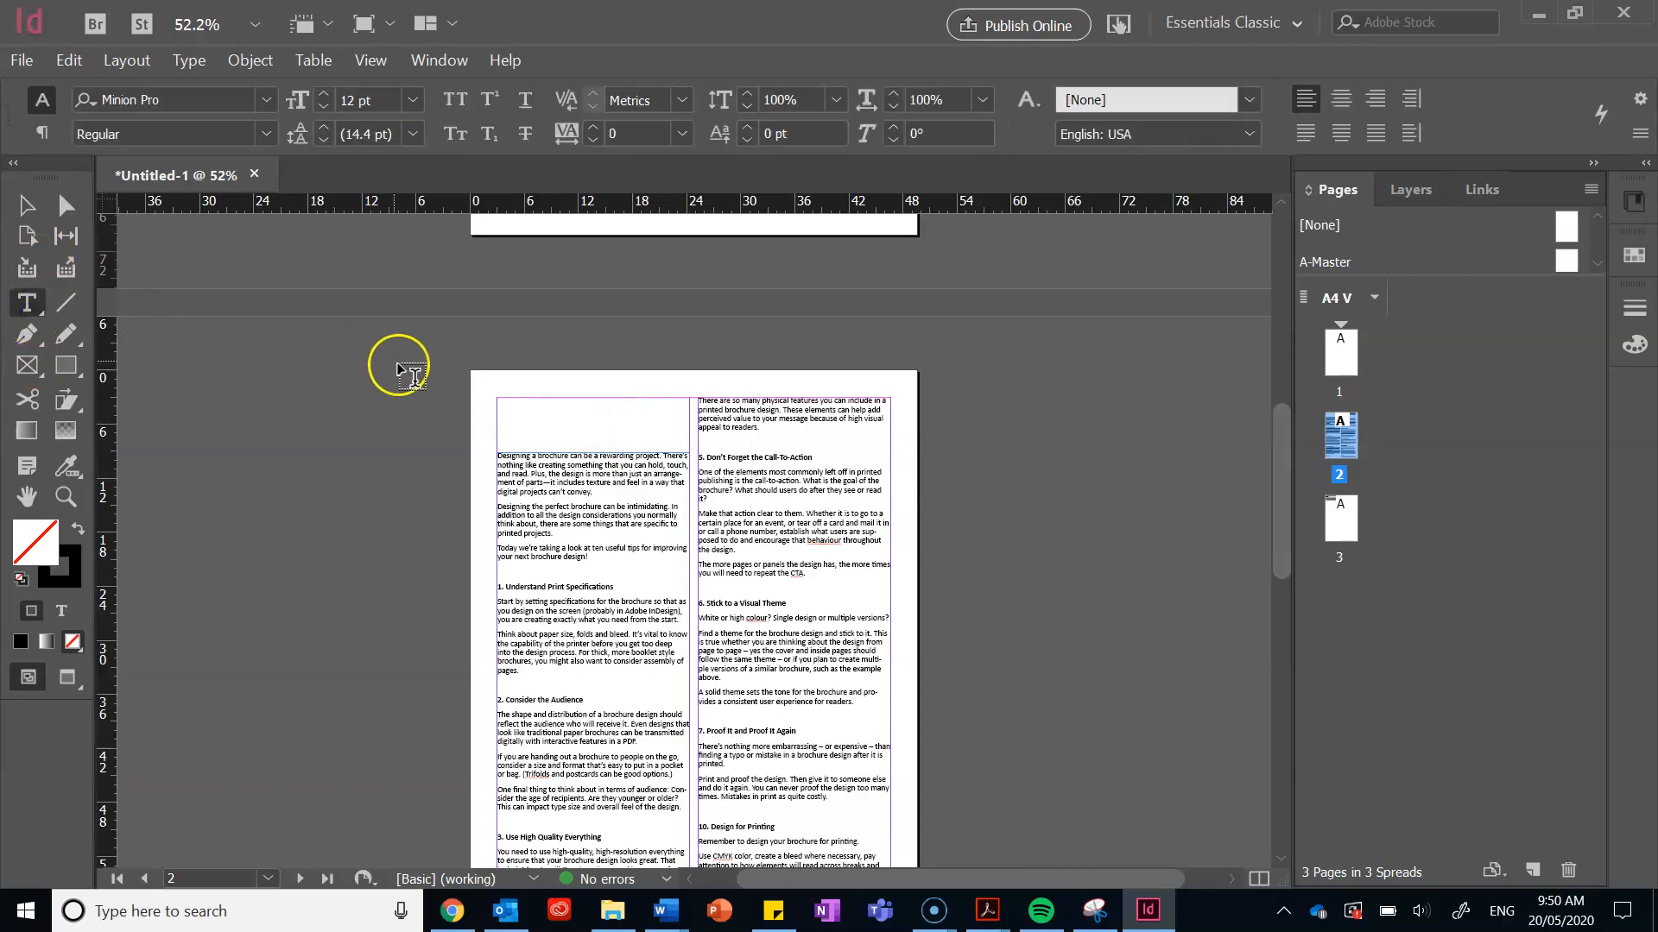
drag(499, 400, 689, 438)
key(ctrl+v)
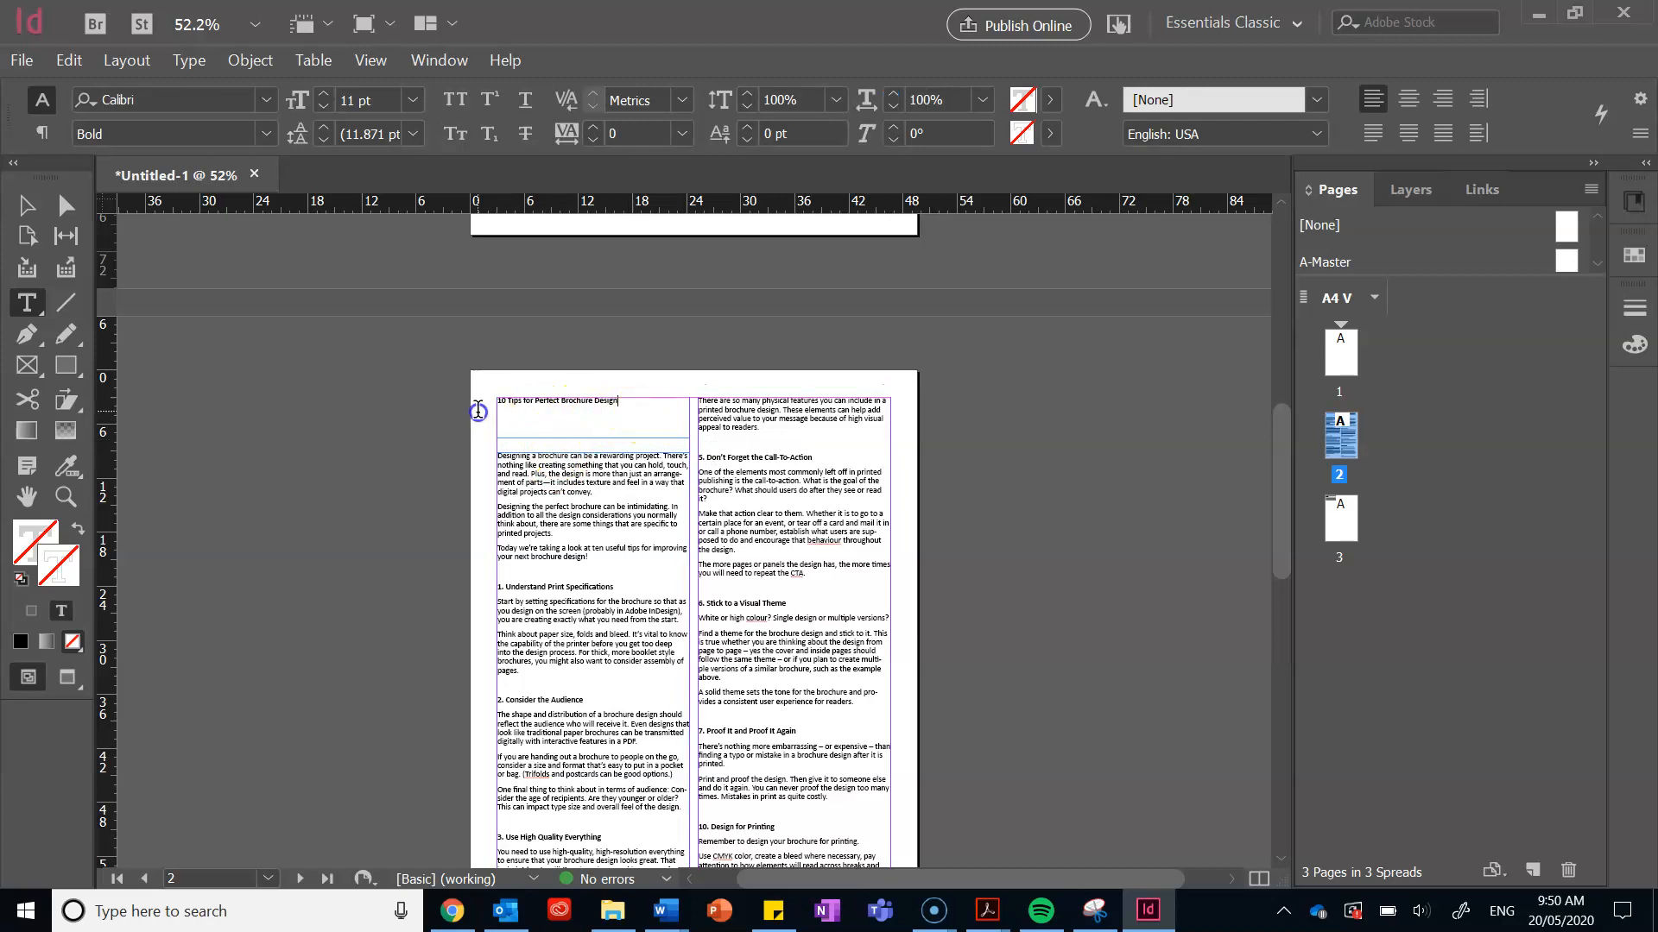
Step: Select the title and raise its font size step by step to 27 pt
drag(625, 399, 486, 400)
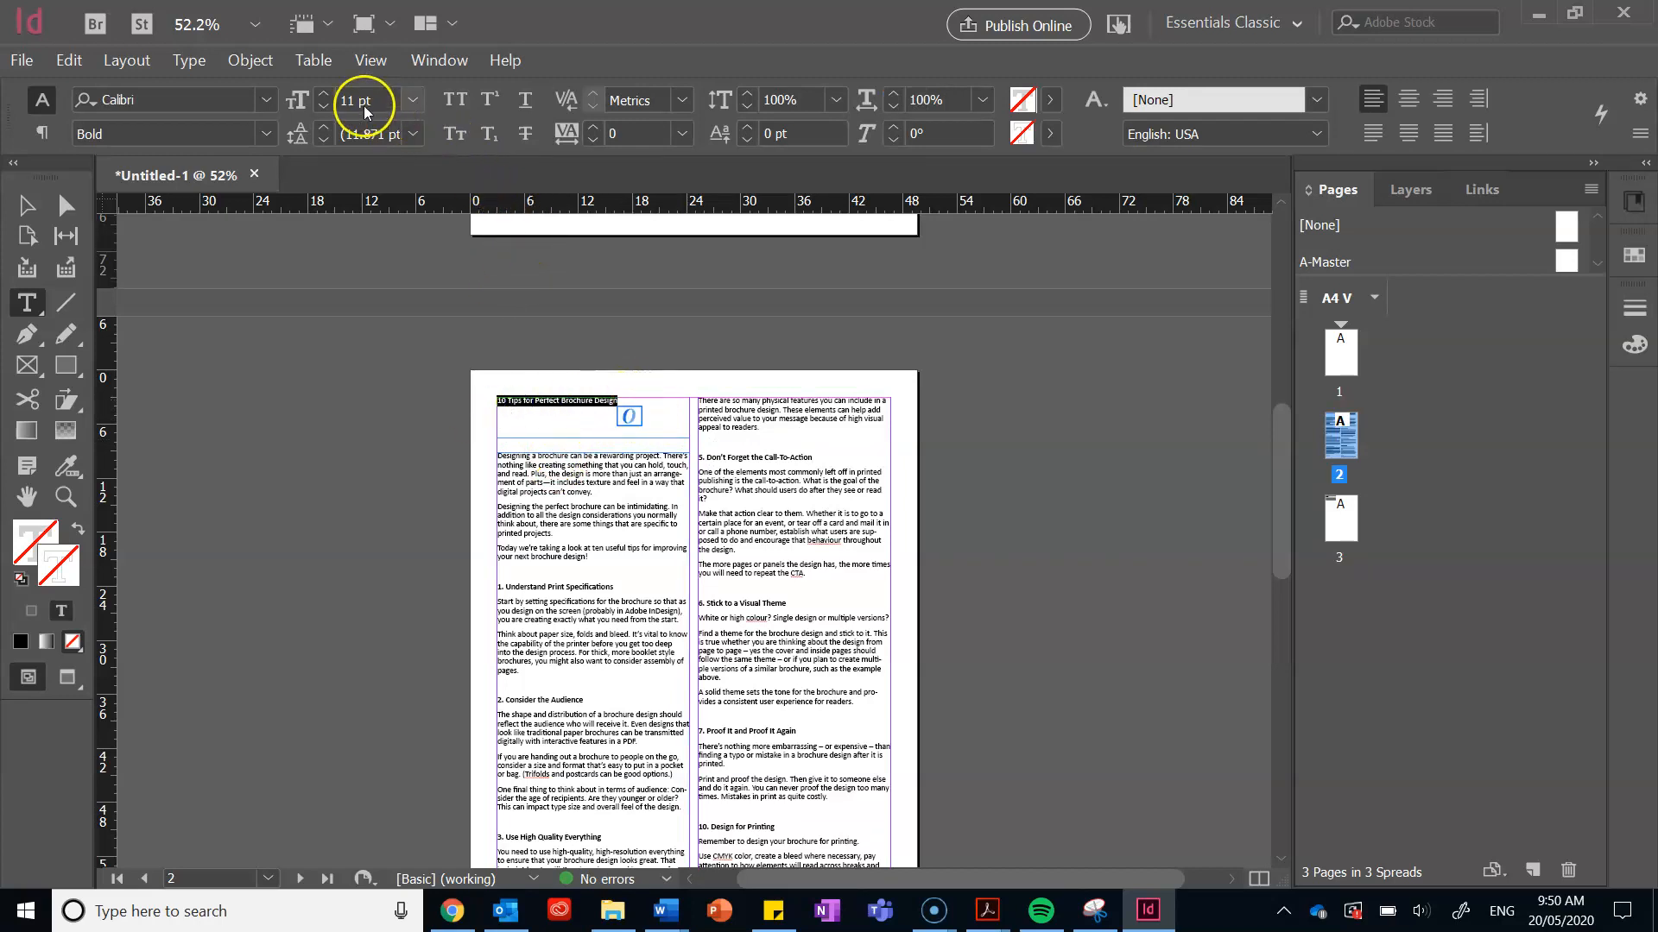
click(326, 94)
click(327, 95)
click(327, 95)
click(326, 95)
click(326, 95)
click(326, 95)
click(327, 95)
click(326, 95)
click(326, 95)
click(326, 95)
click(326, 95)
click(326, 95)
click(326, 95)
click(327, 95)
click(326, 95)
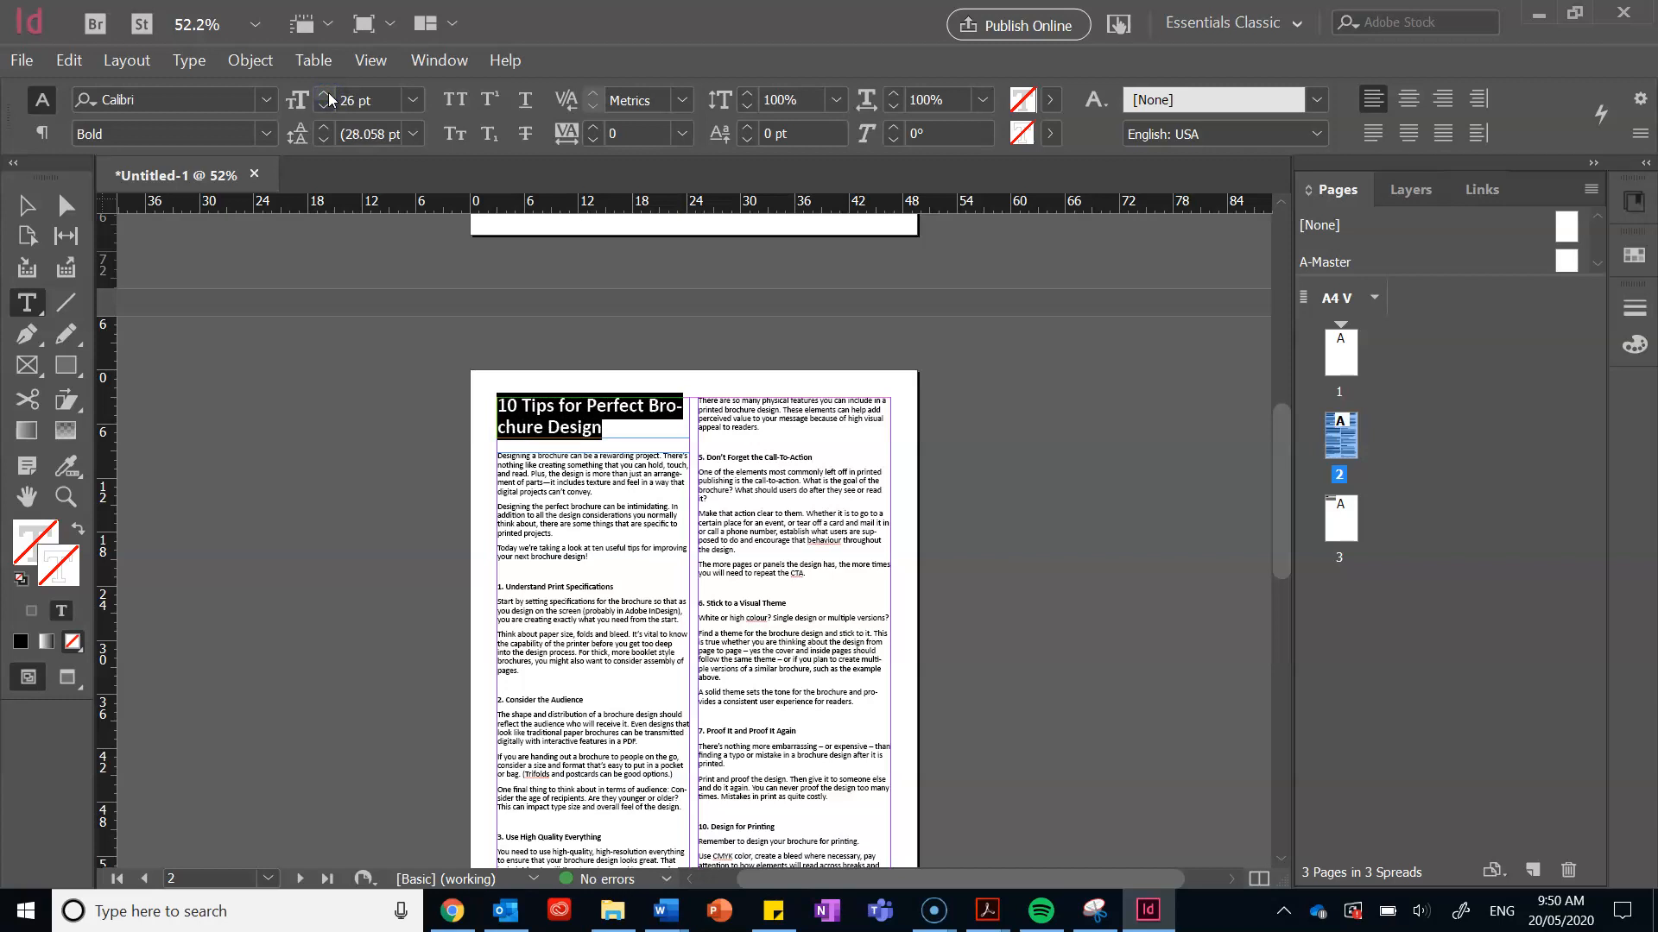
click(326, 95)
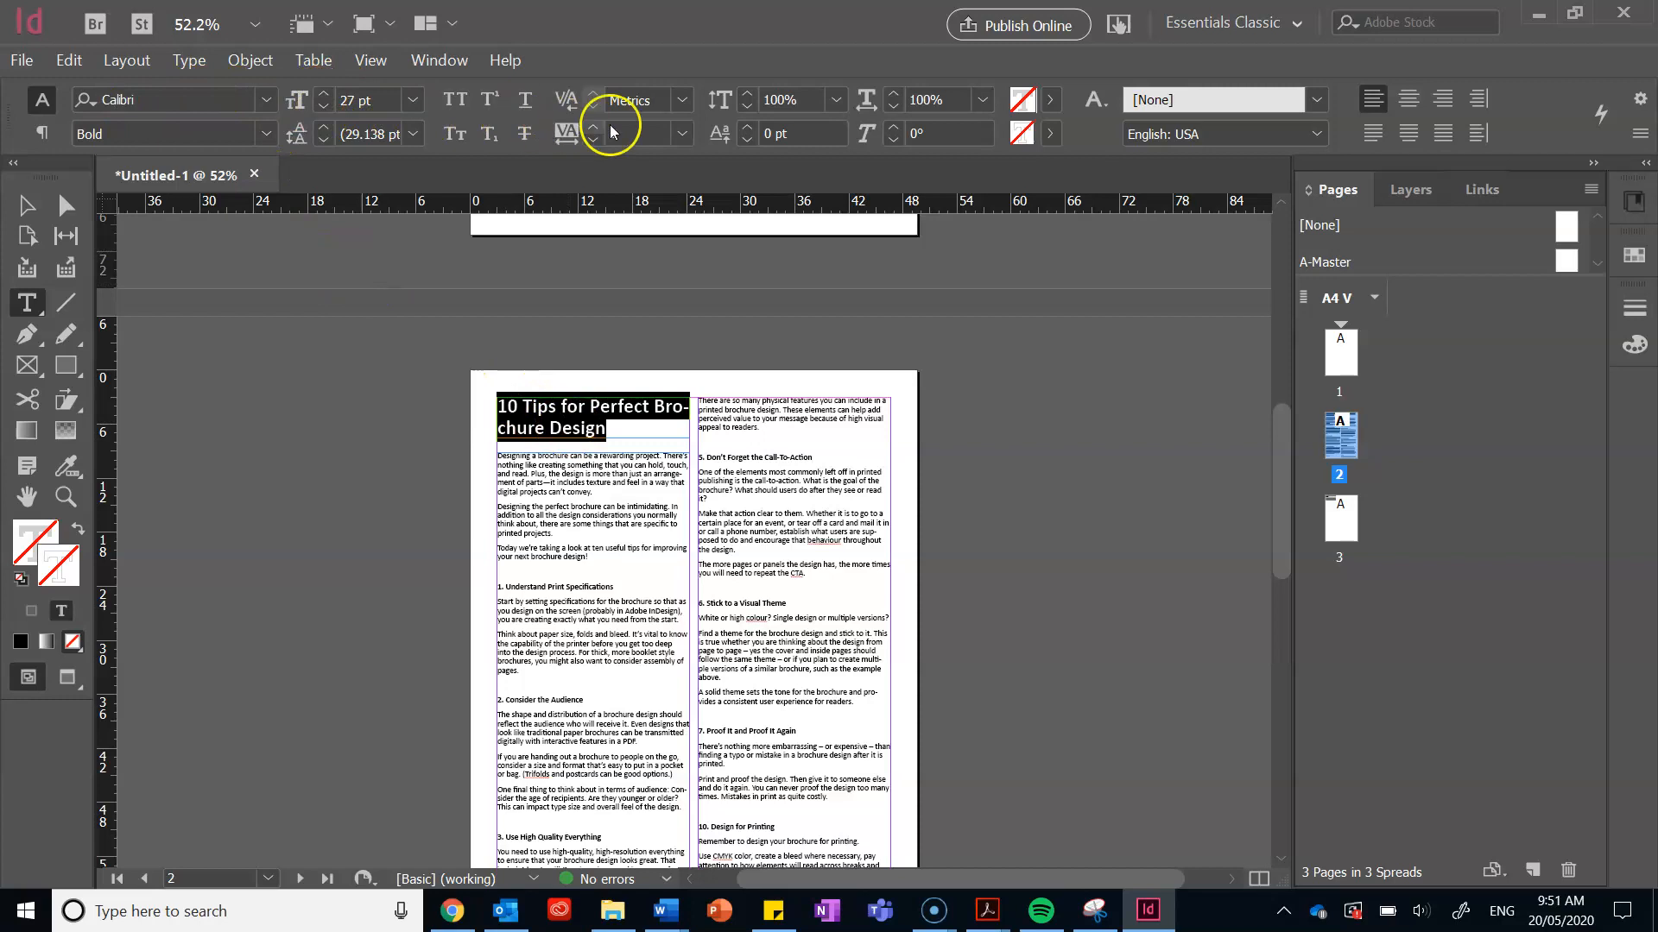
Step: Check the title's font family Calibri and Bold style in the Control panel
click(267, 99)
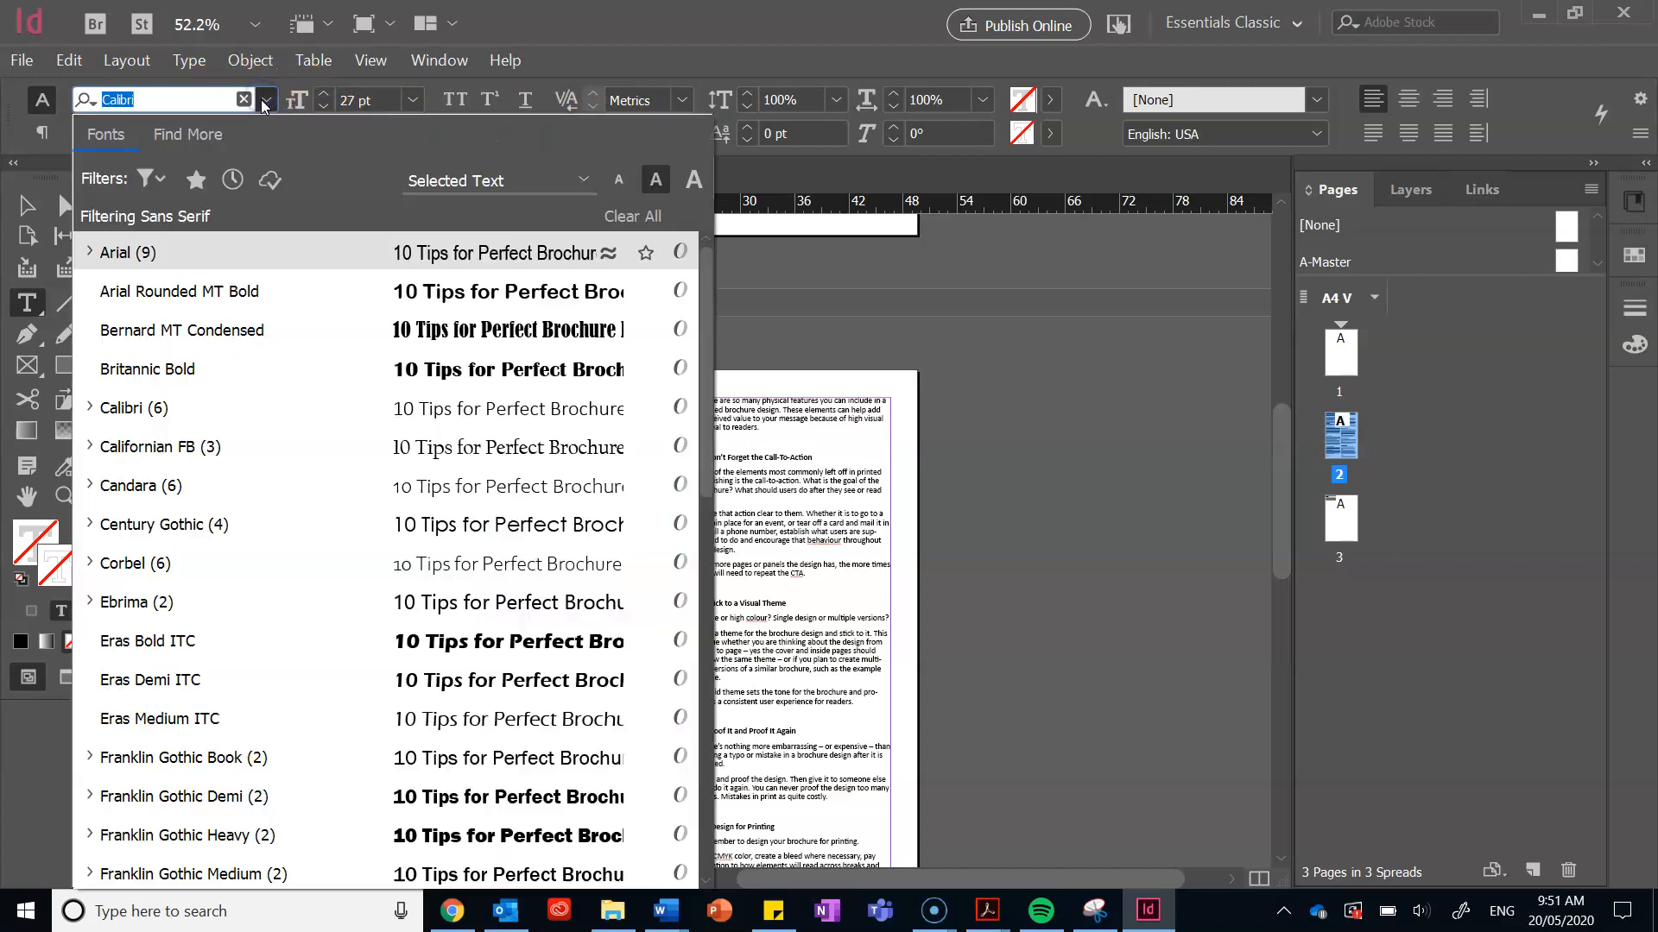
click(150, 178)
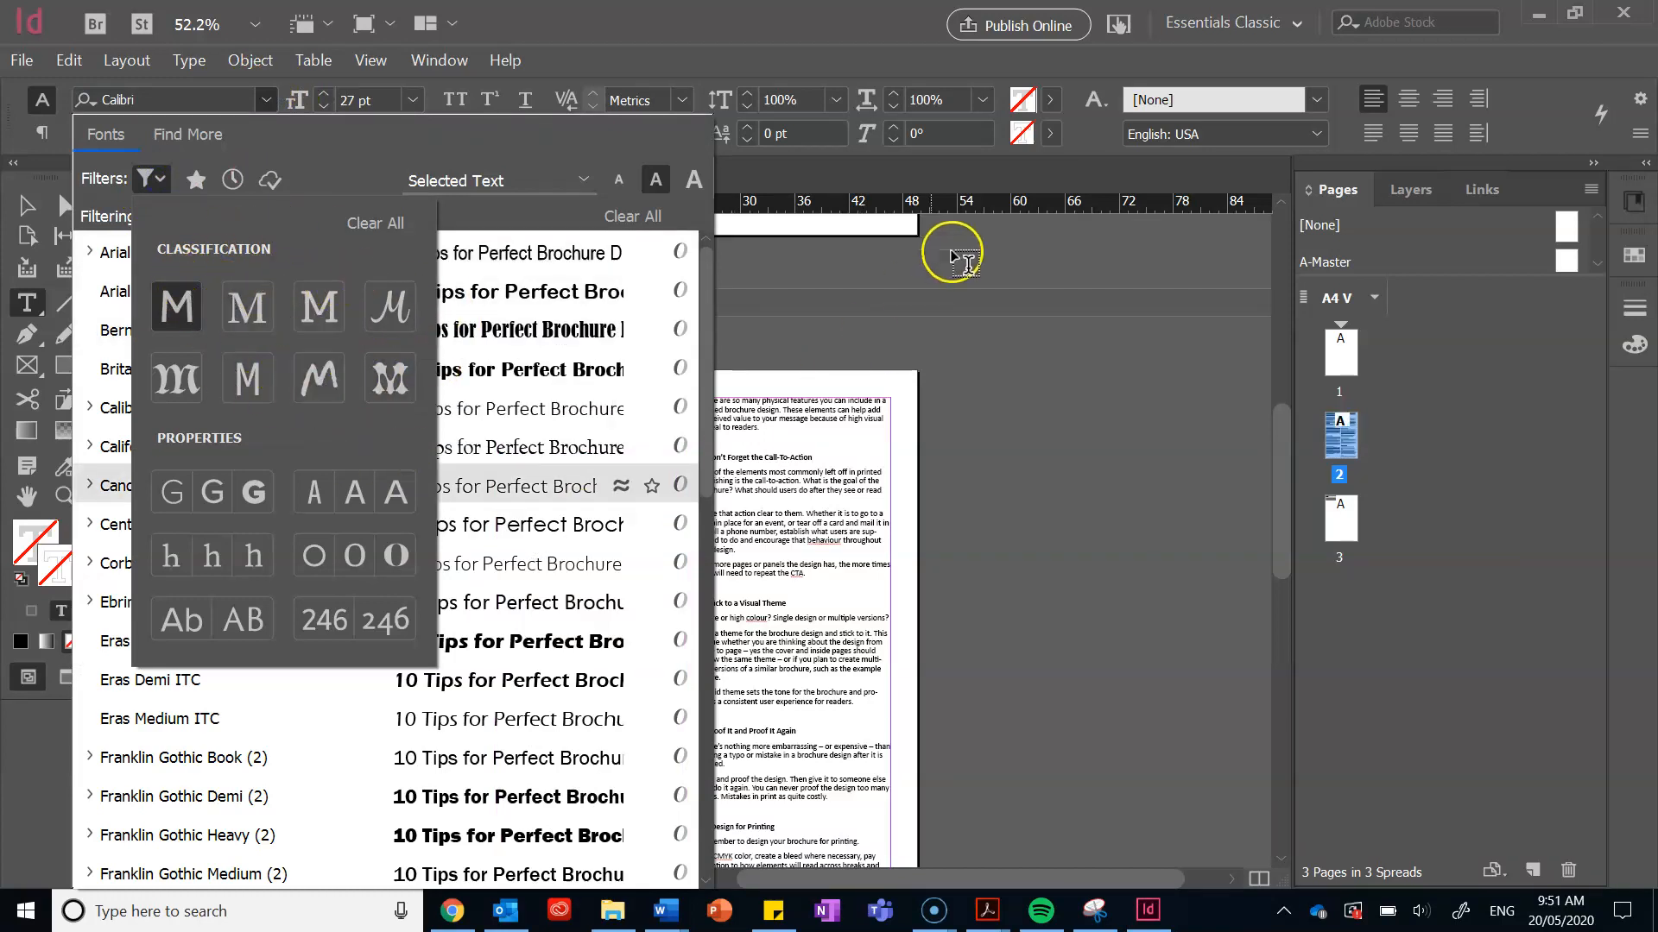
click(870, 314)
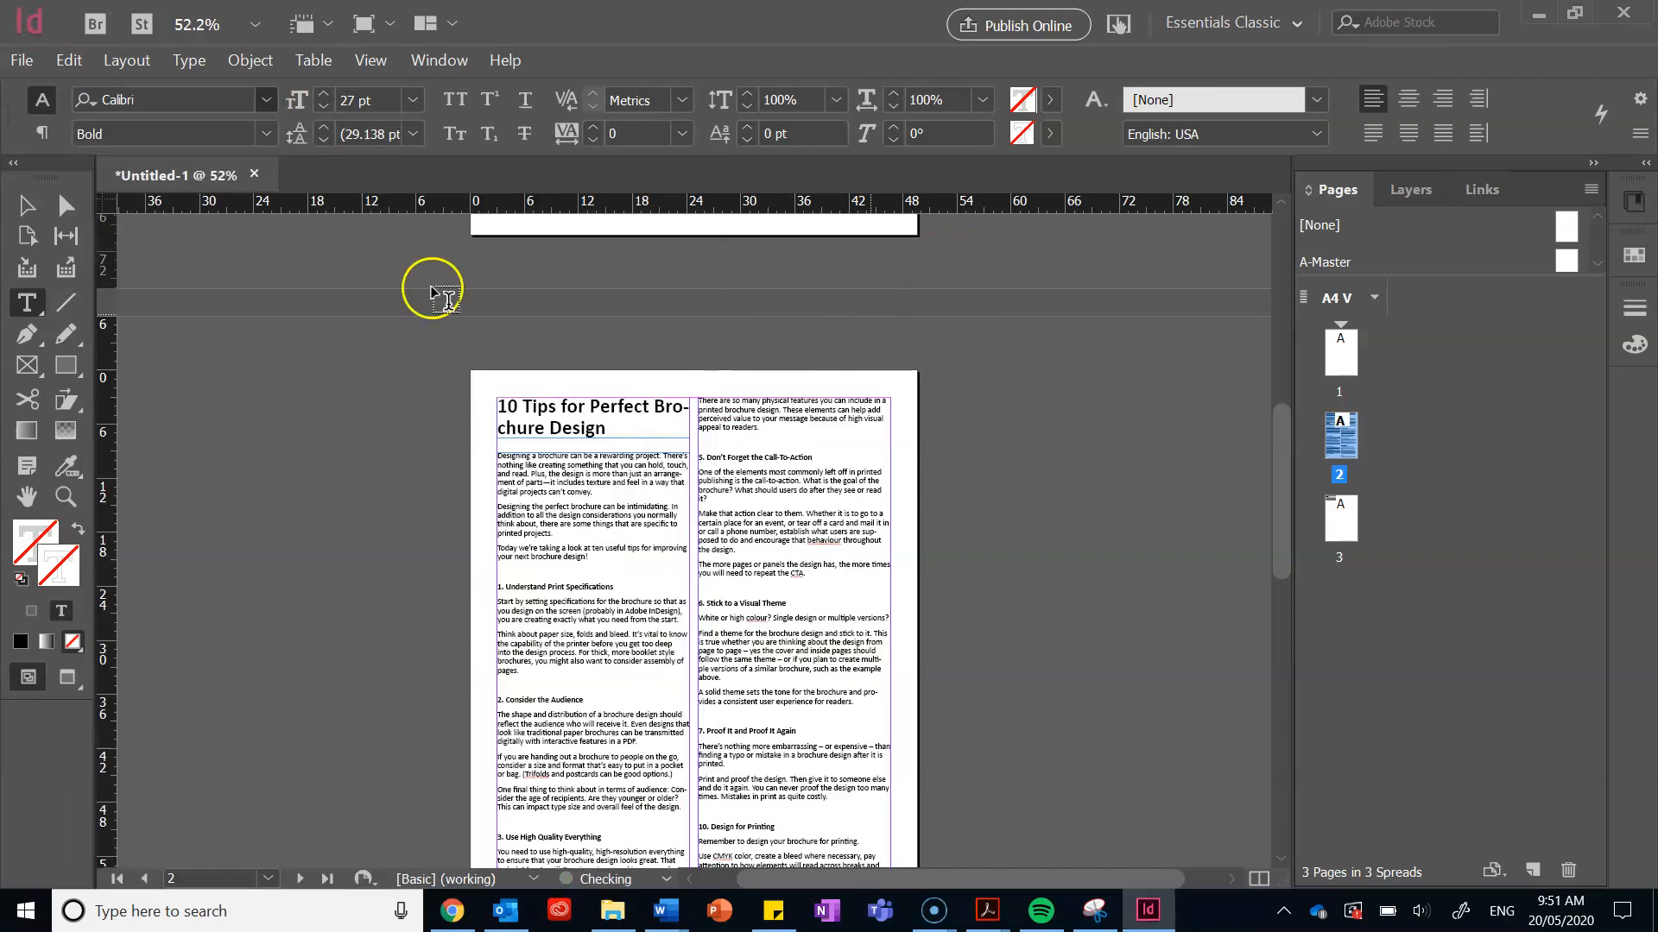
triple_click(511, 399)
click(511, 399)
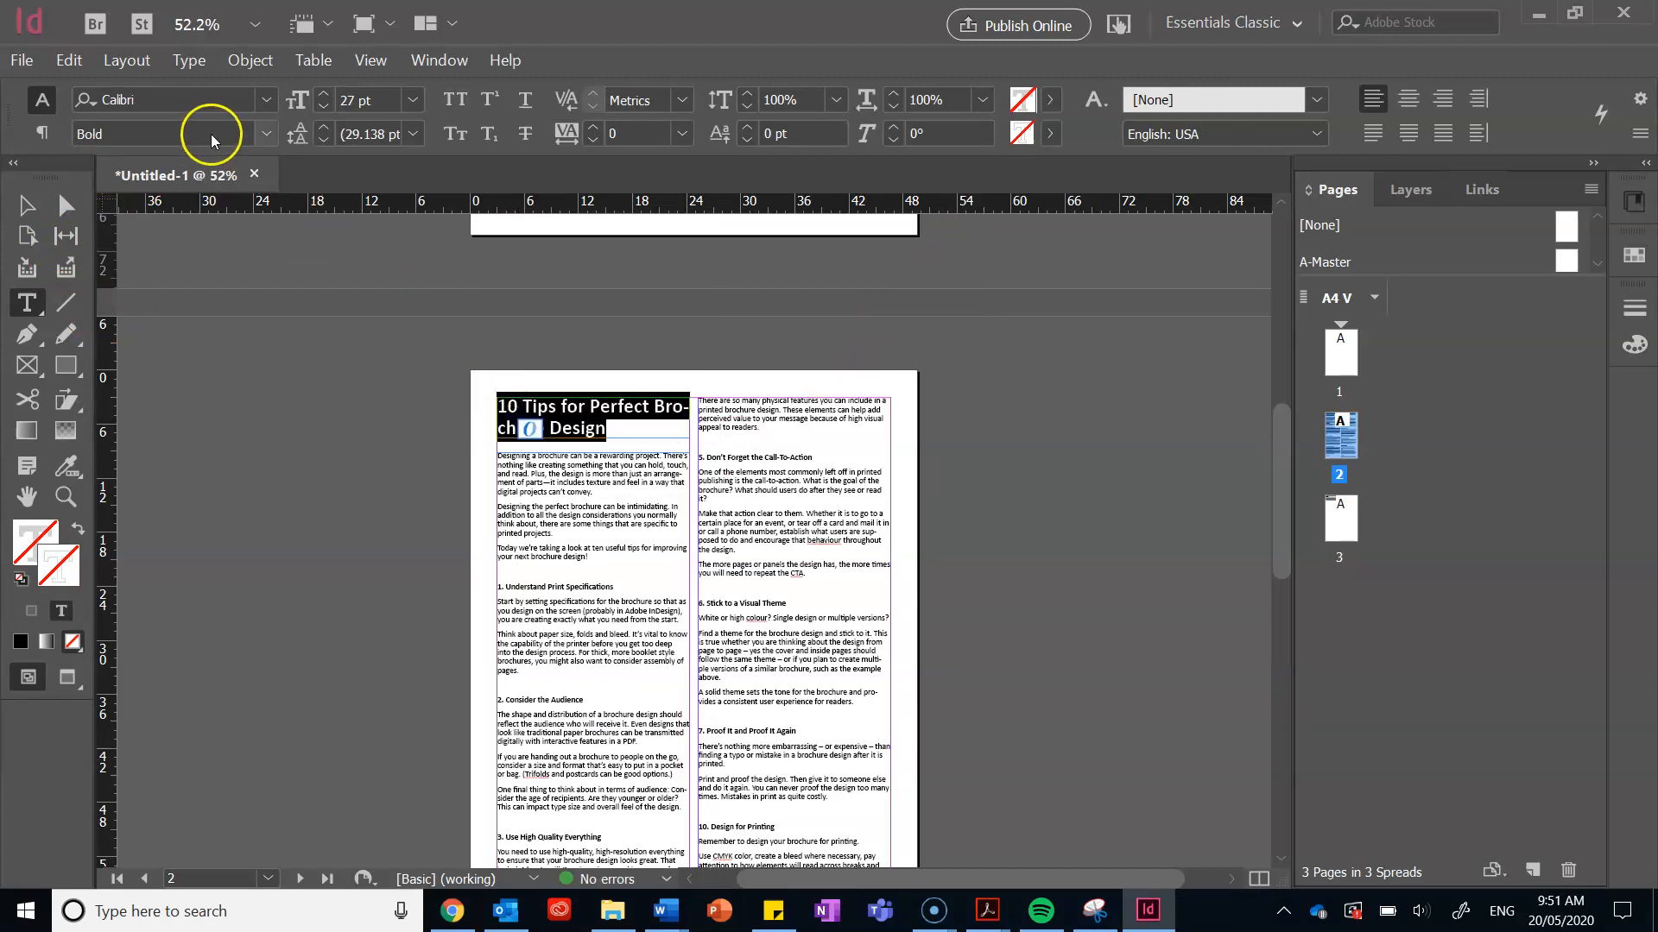
click(265, 133)
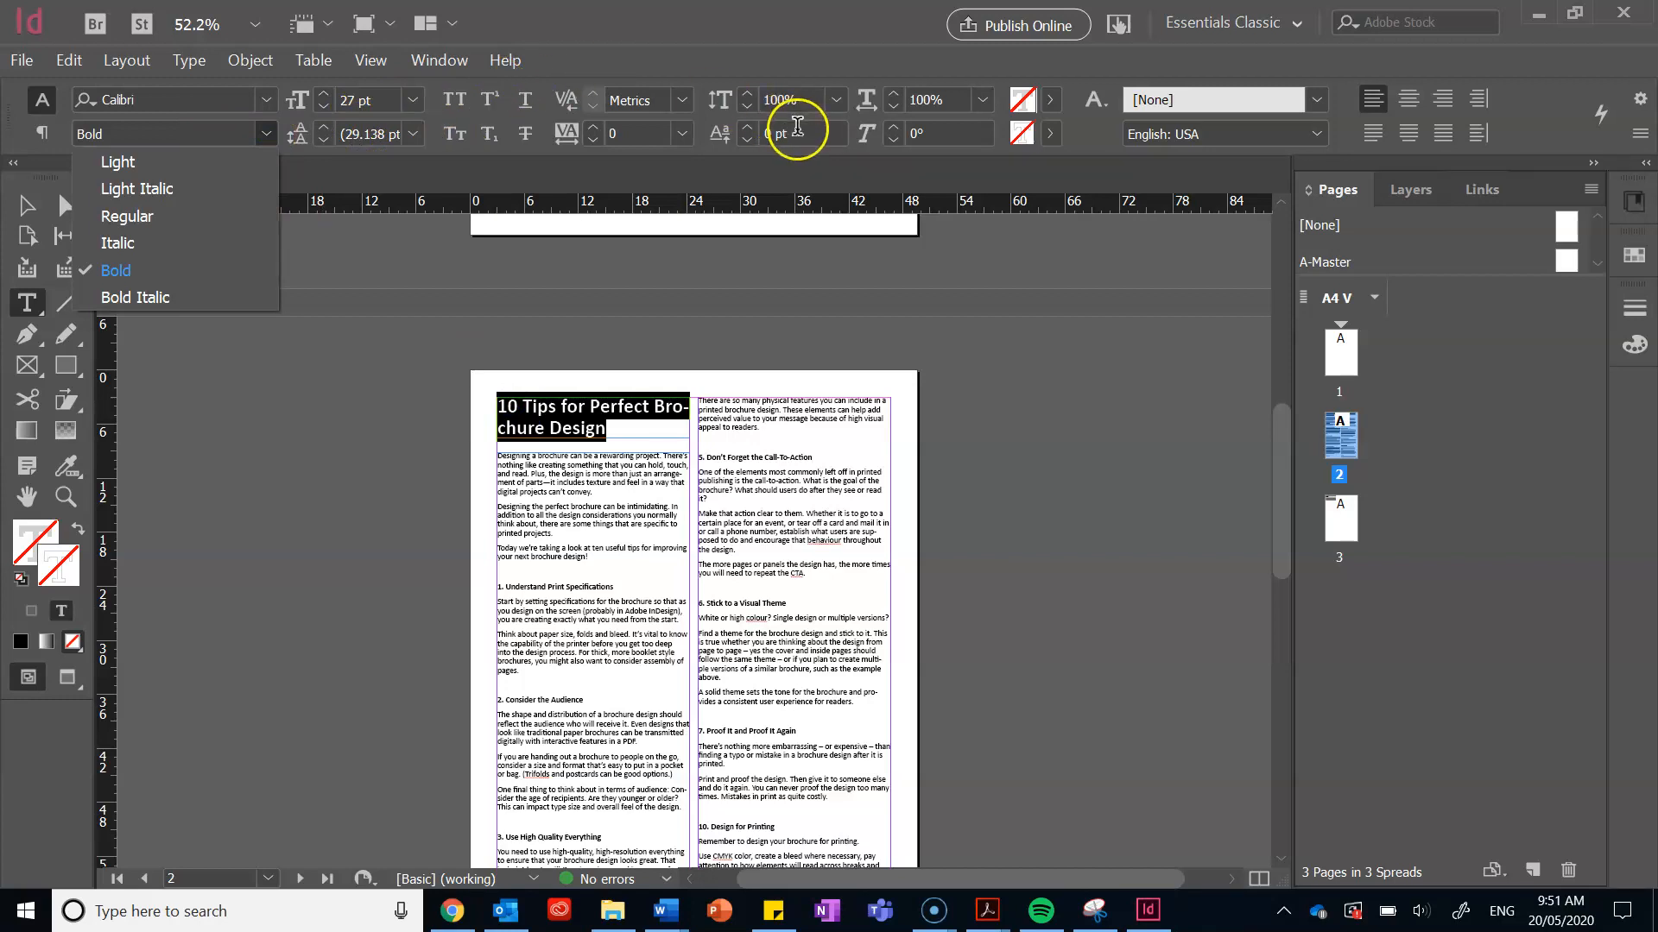
click(42, 131)
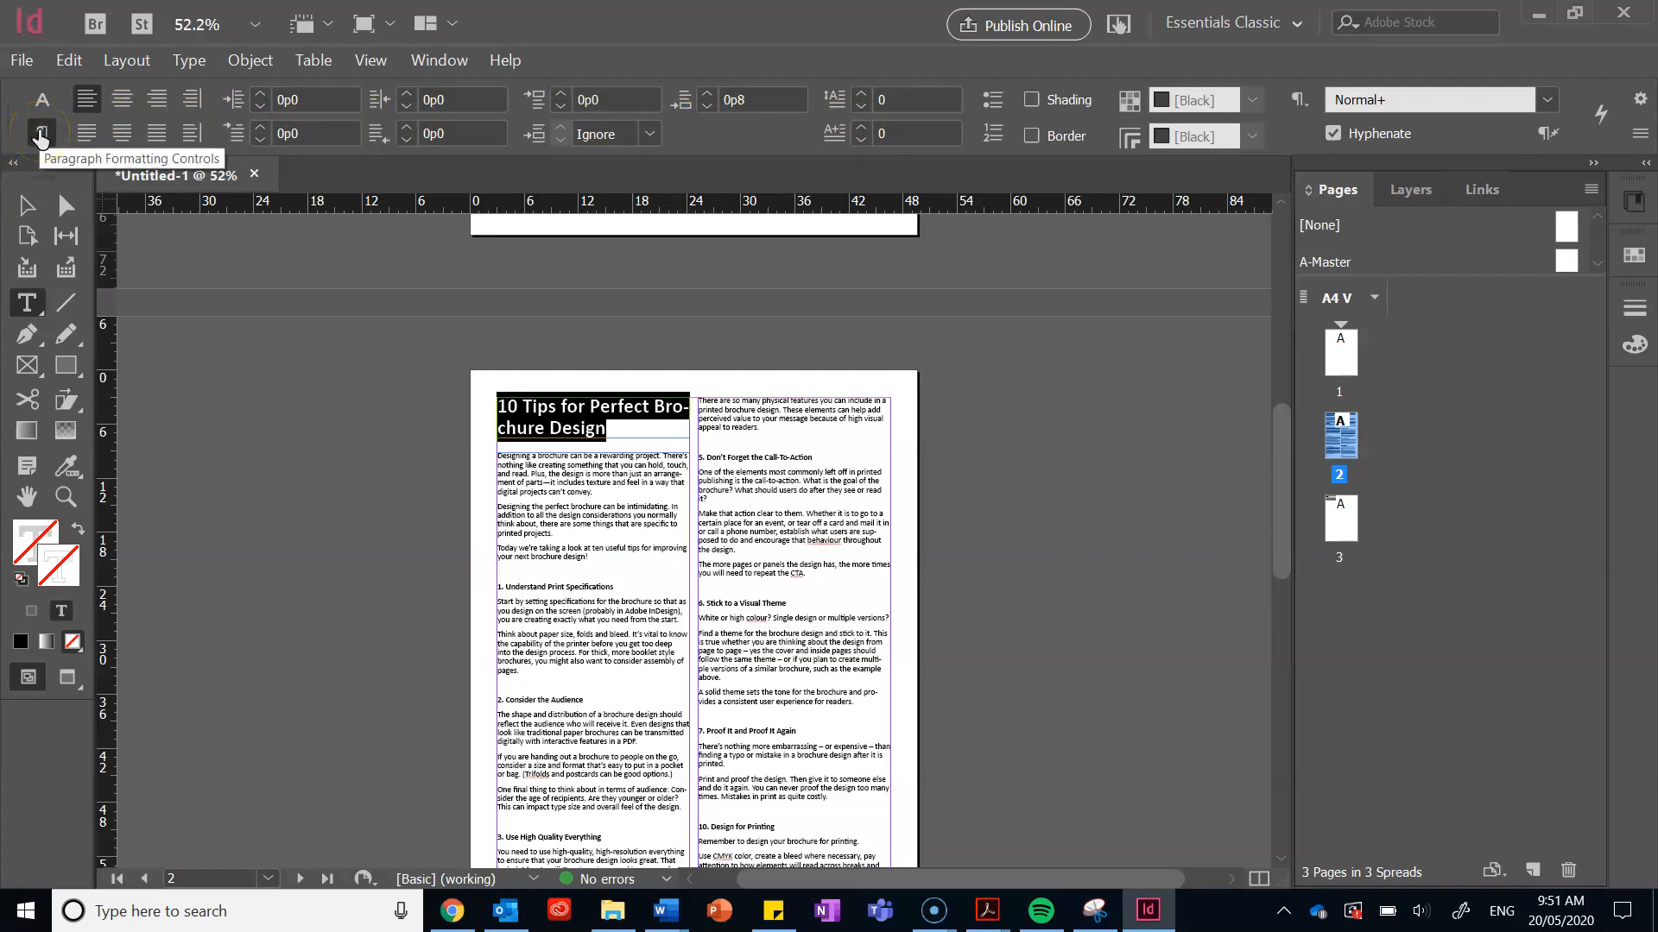
click(44, 100)
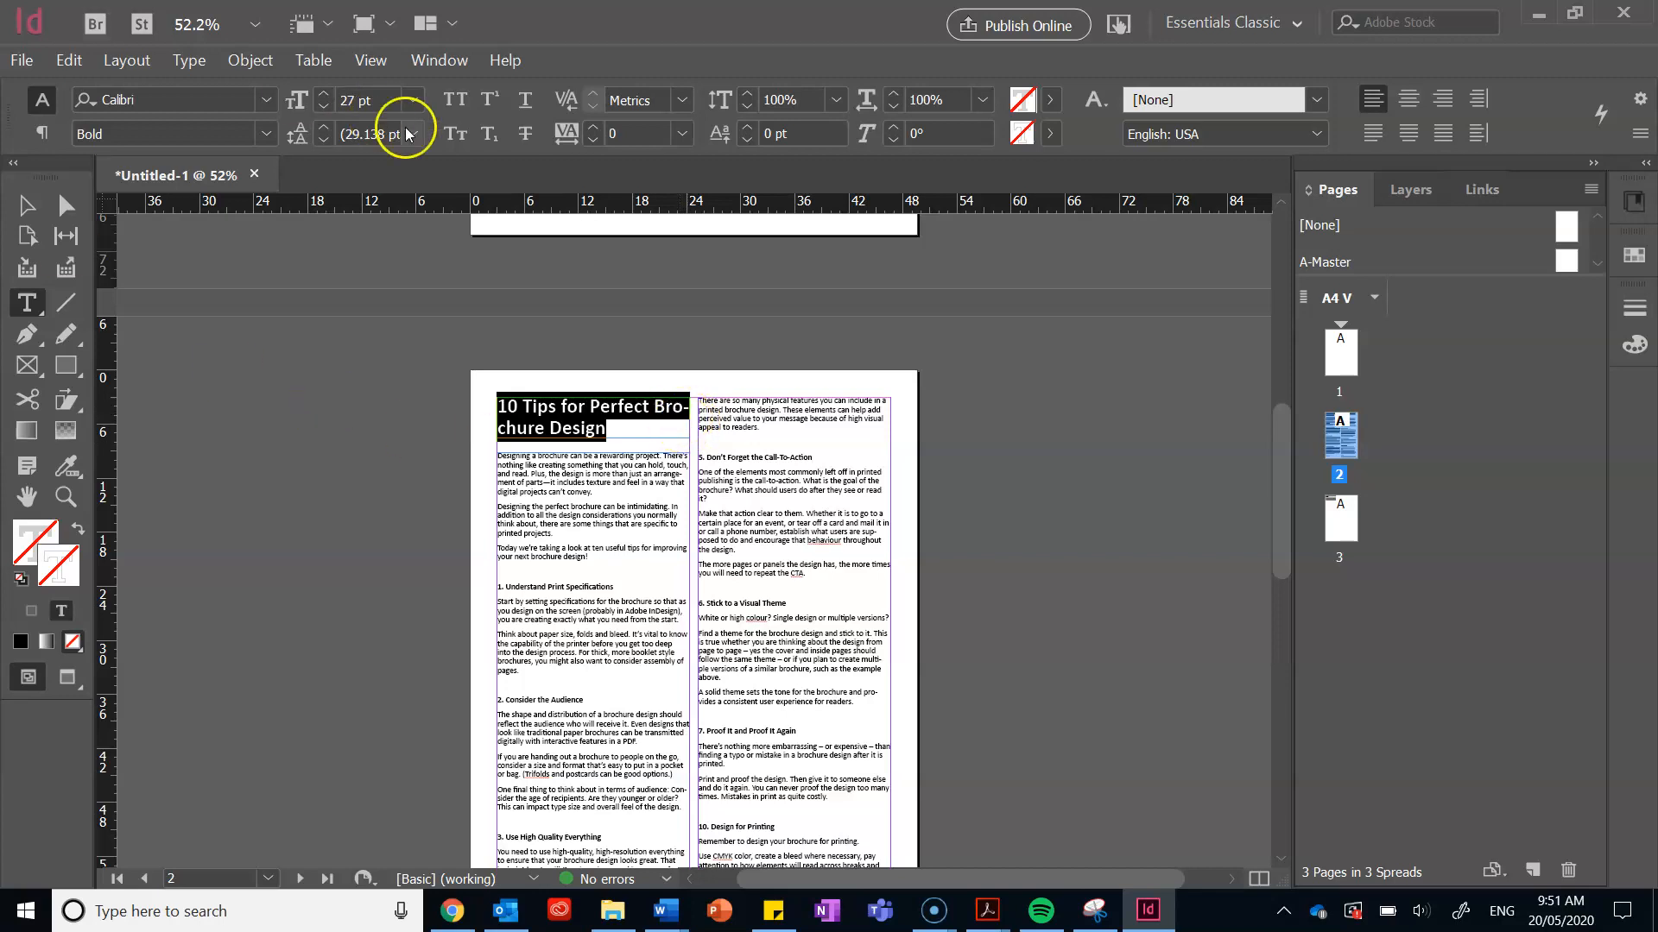
click(366, 61)
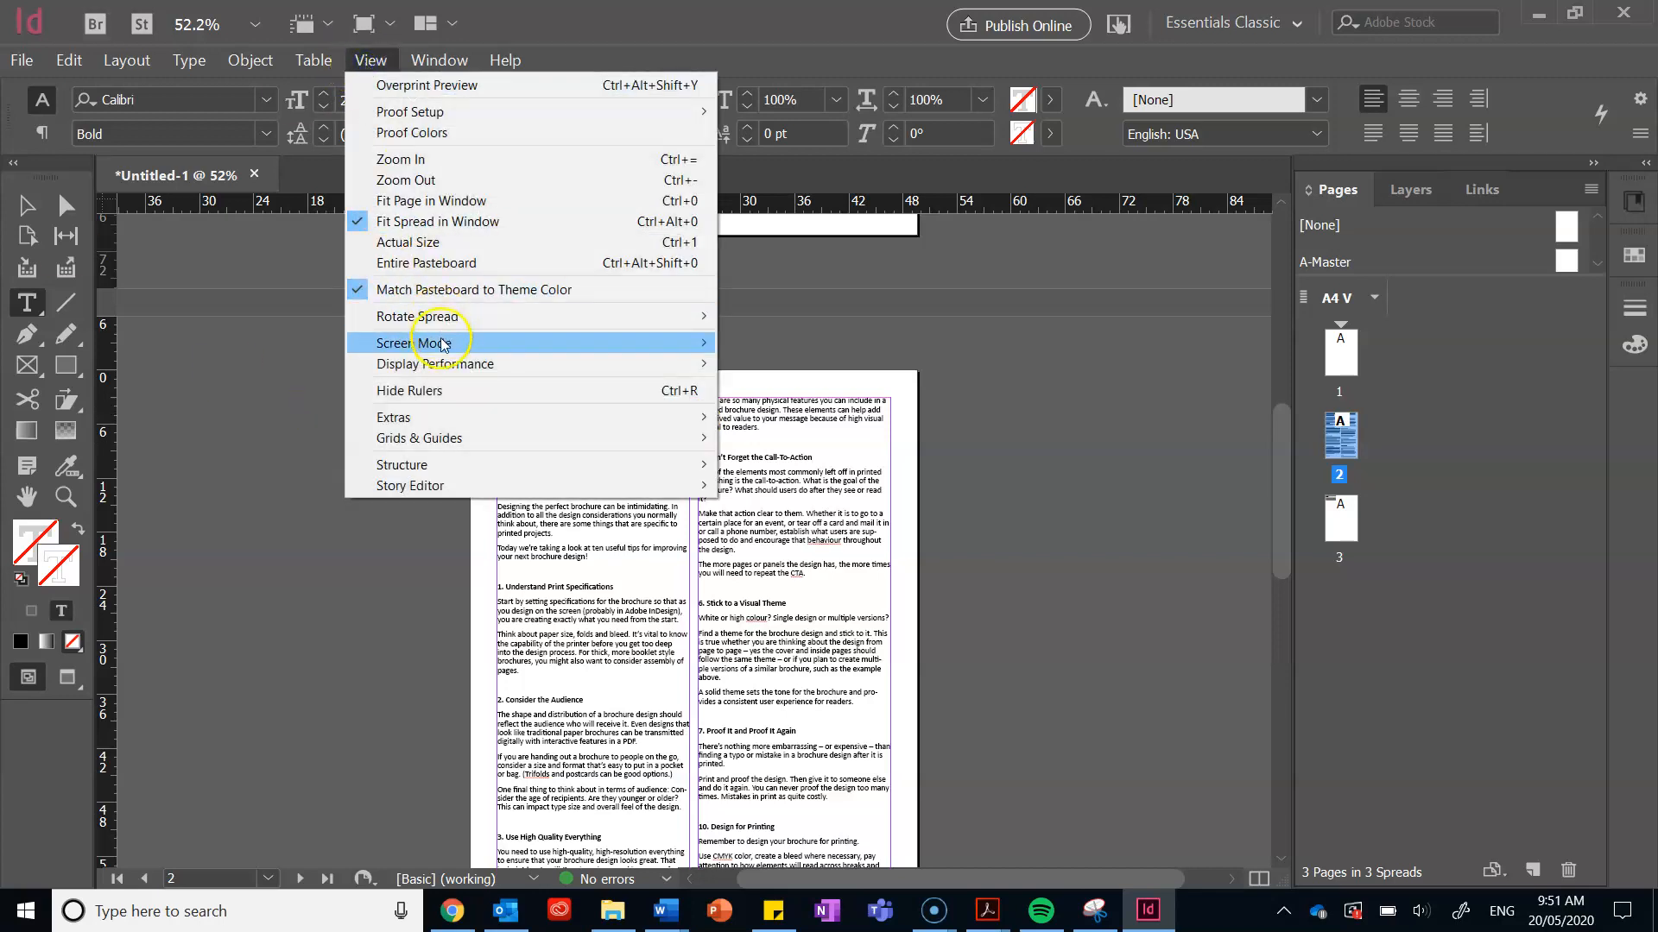
click(472, 417)
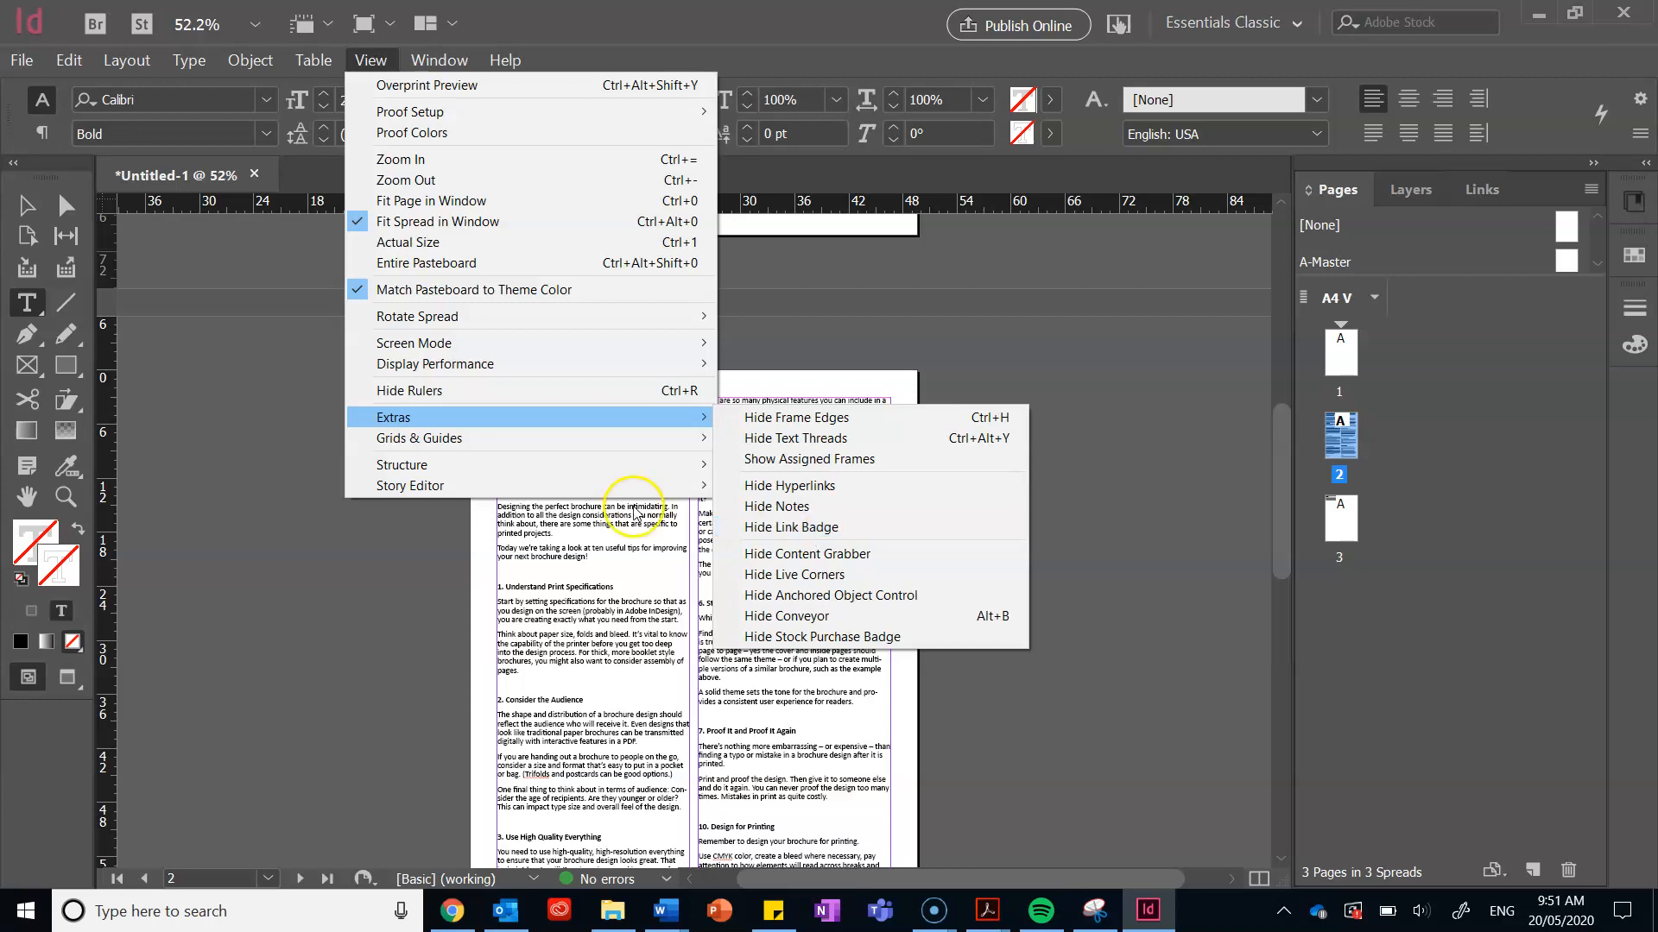
mouse_move(602, 447)
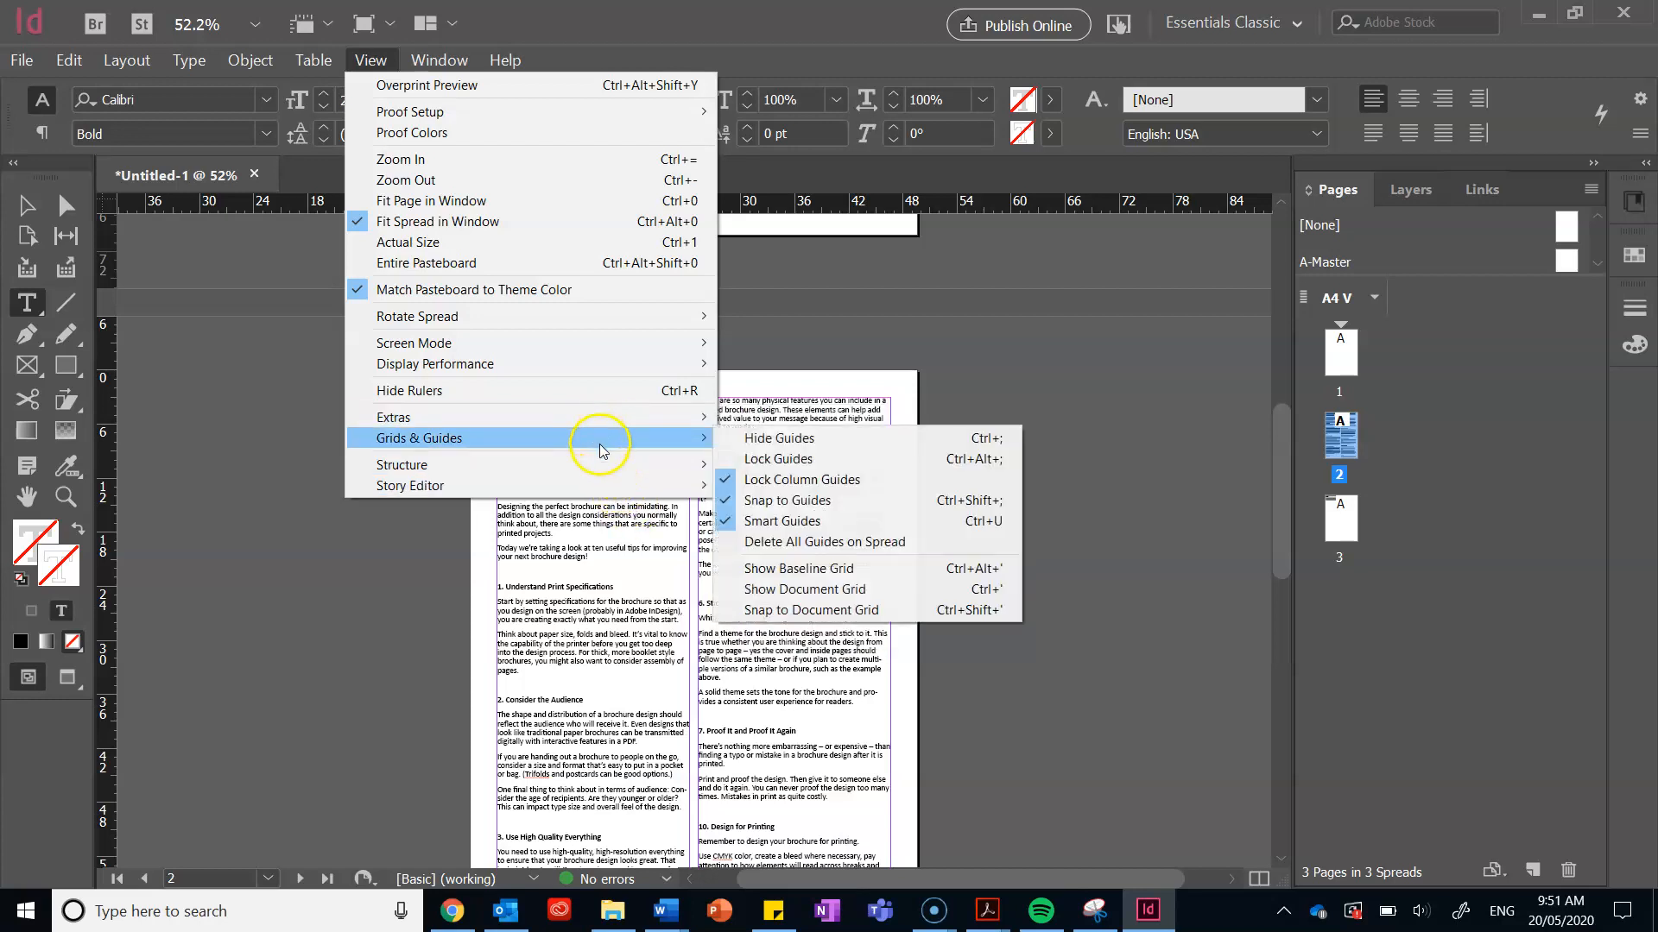
click(381, 686)
Step: Insert a soft line break after 'Perfect' so 'Brochure Design' sits on the second line
click(659, 406)
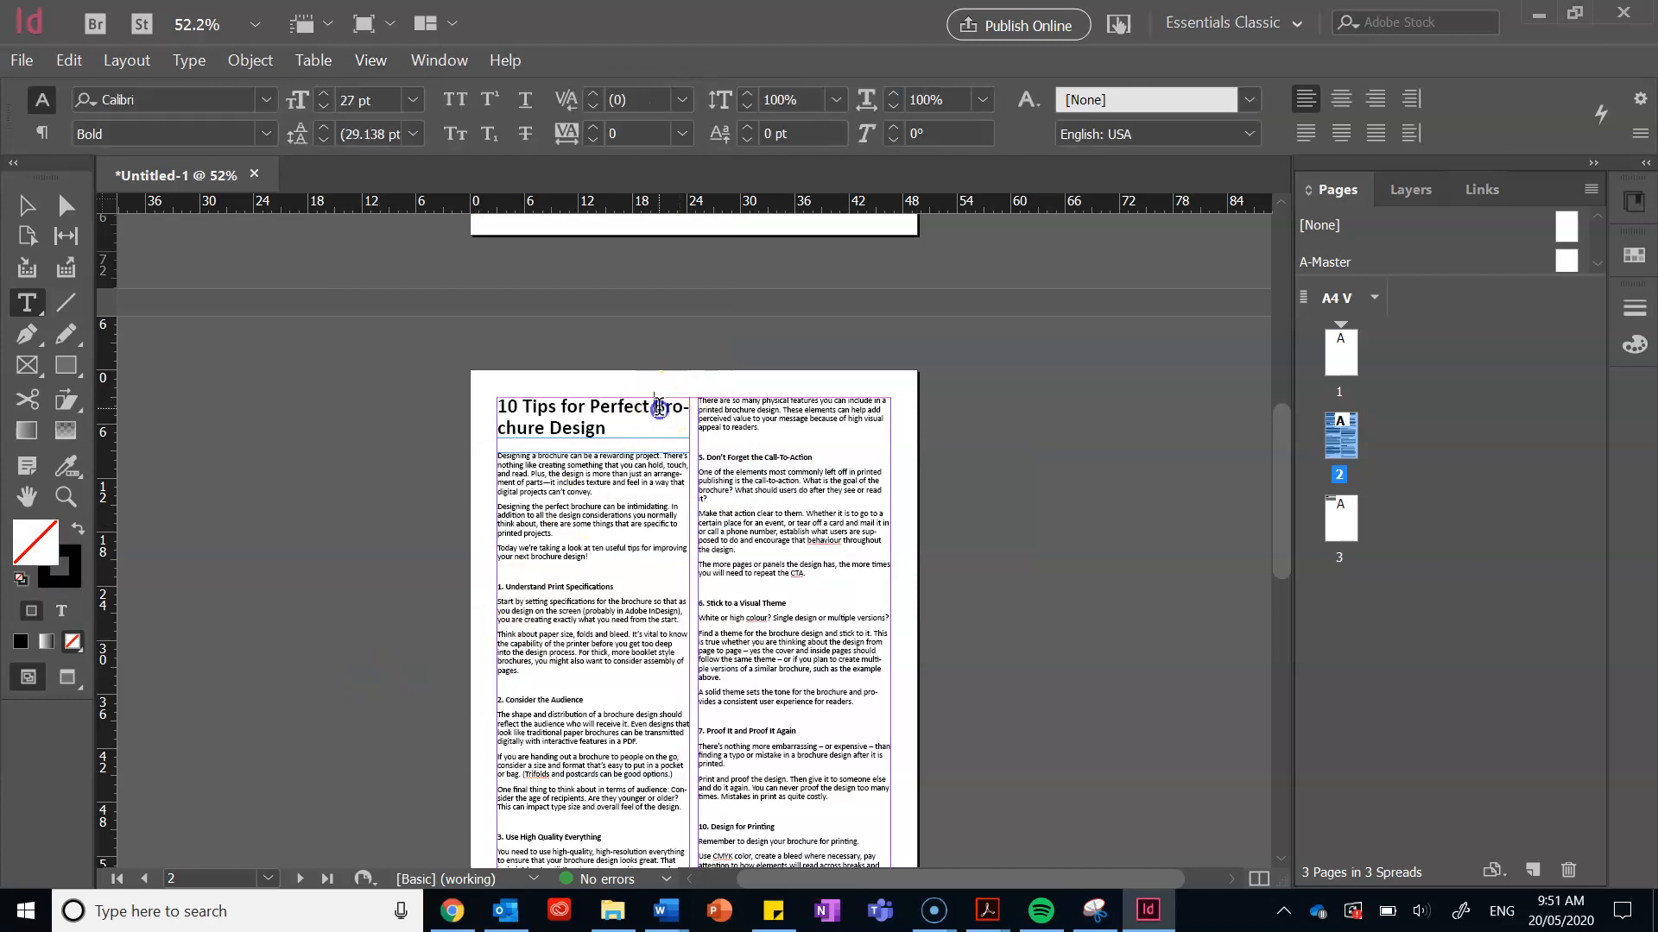
key(shift+Return)
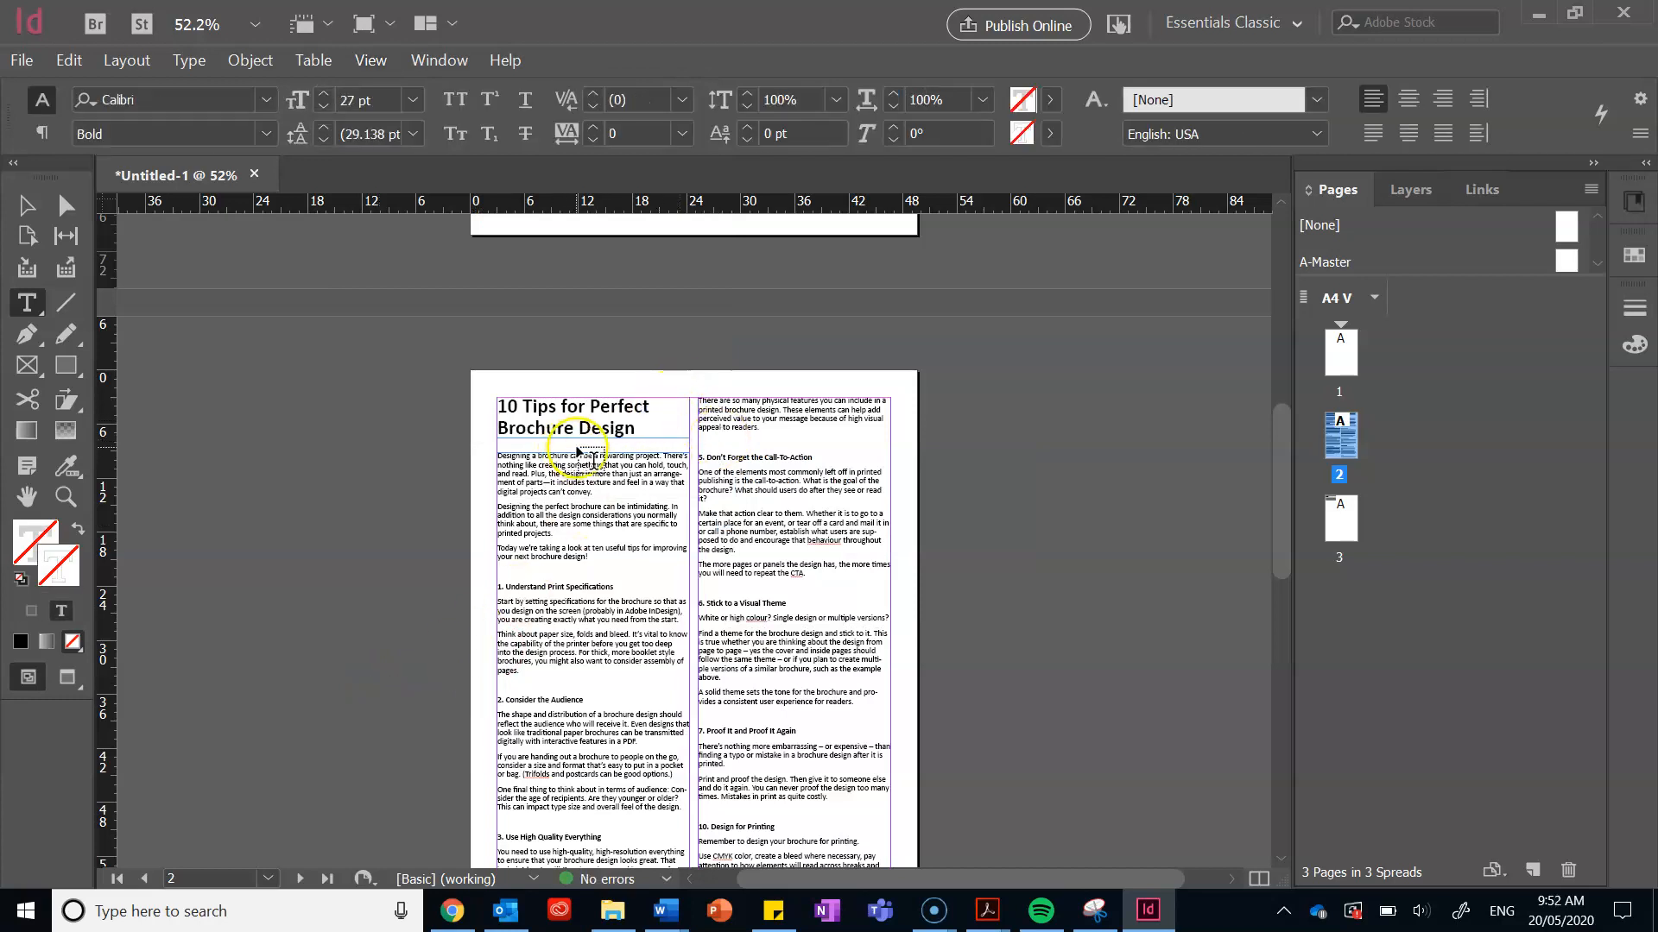
scroll(1040, 617, down, 3)
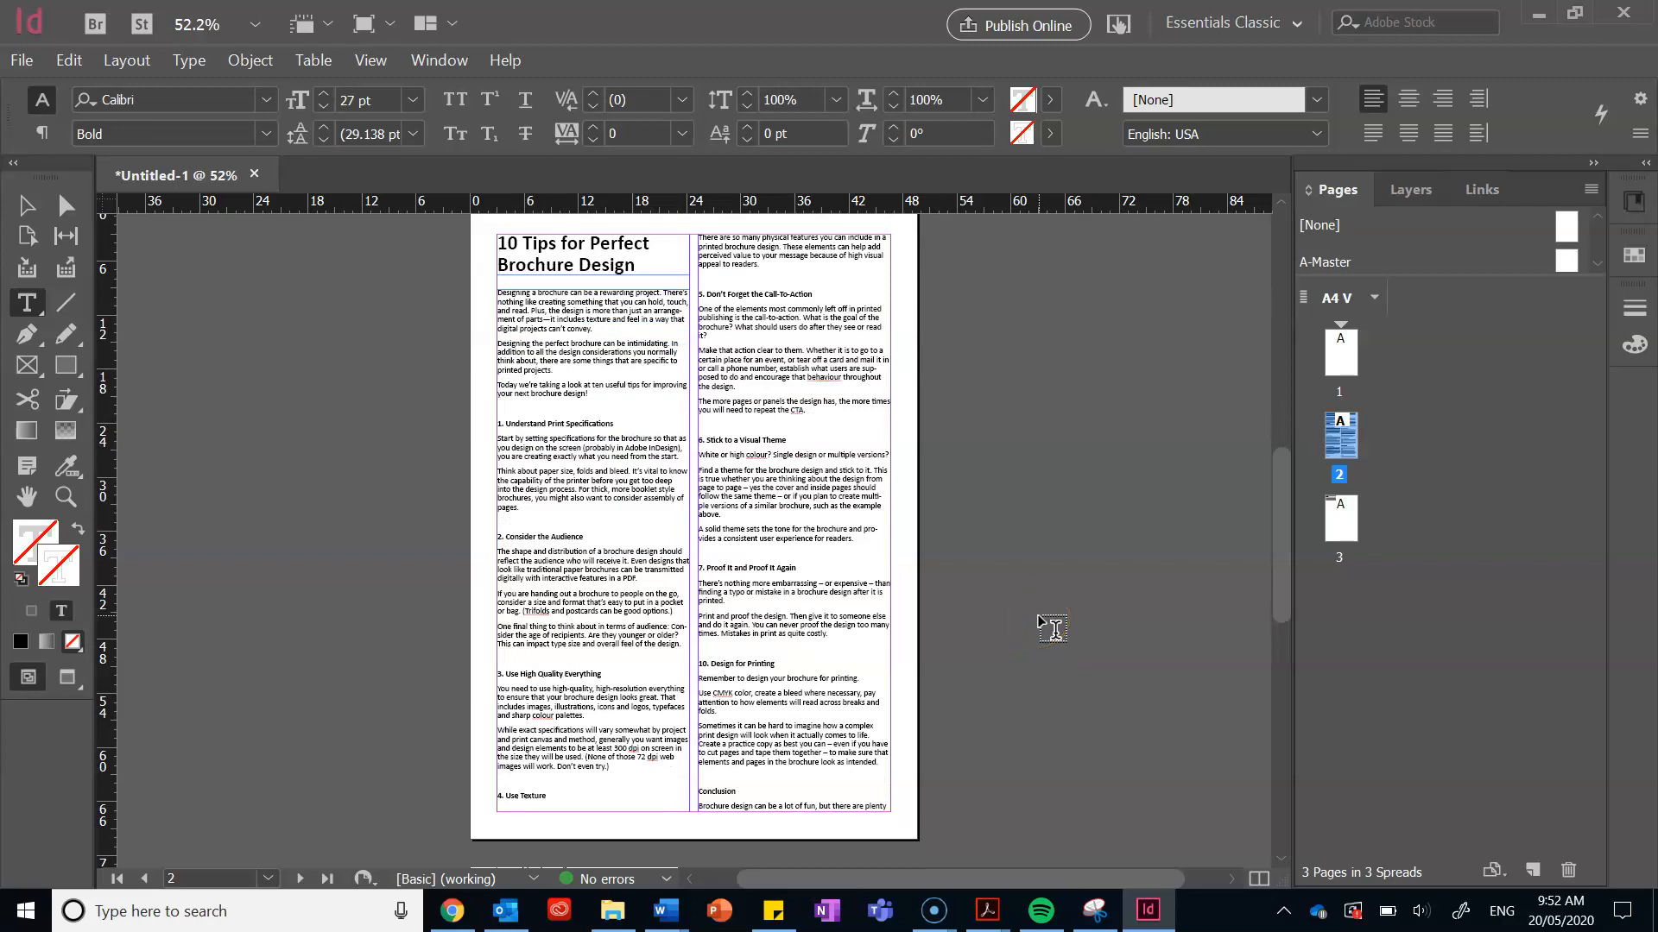
scroll(1051, 627, up, 3)
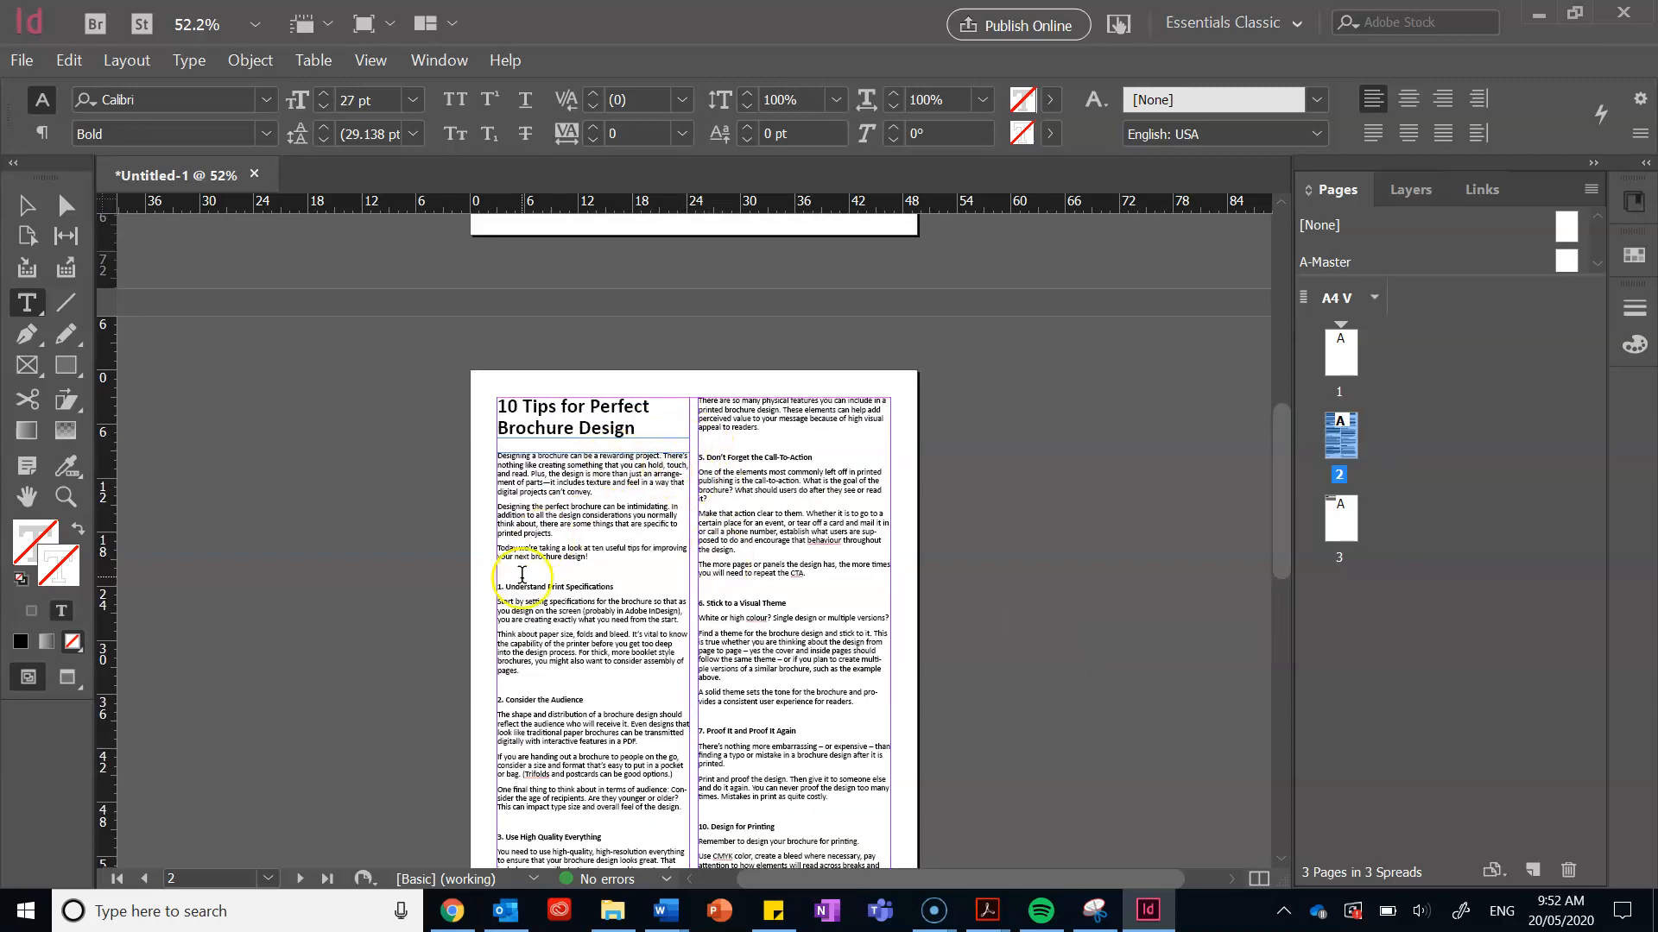
scroll(1192, 480, down, 1)
scroll(1191, 479, down, 3)
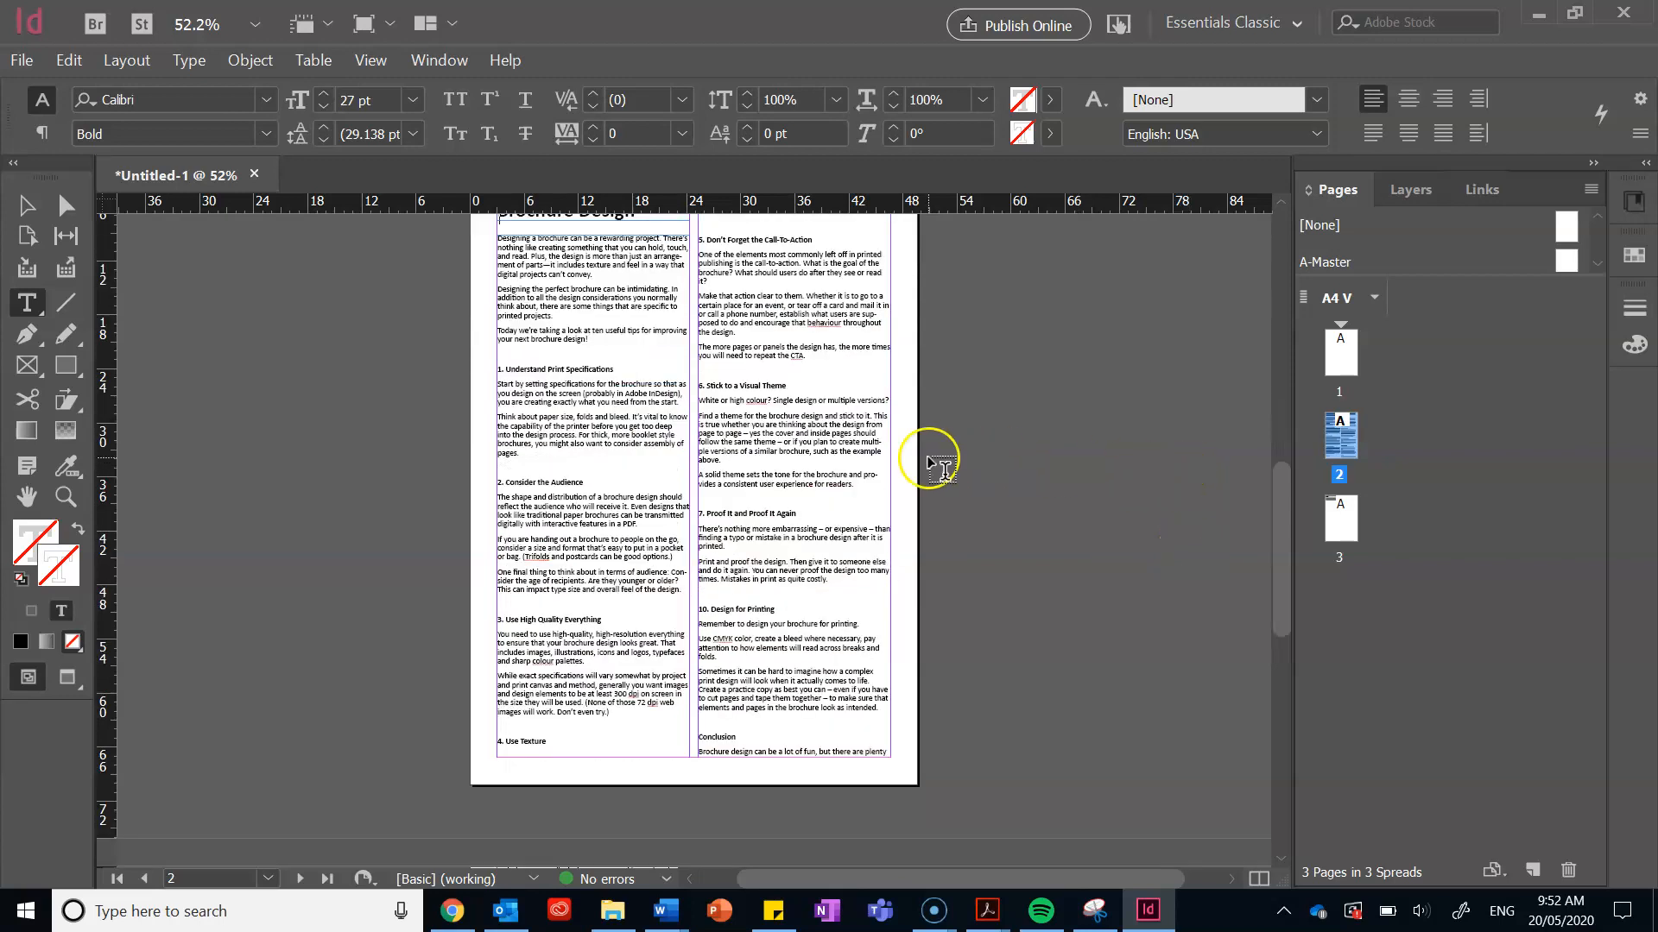
Step: Shorten the left-column text frame from the bottom so it ends after tip 1
click(27, 205)
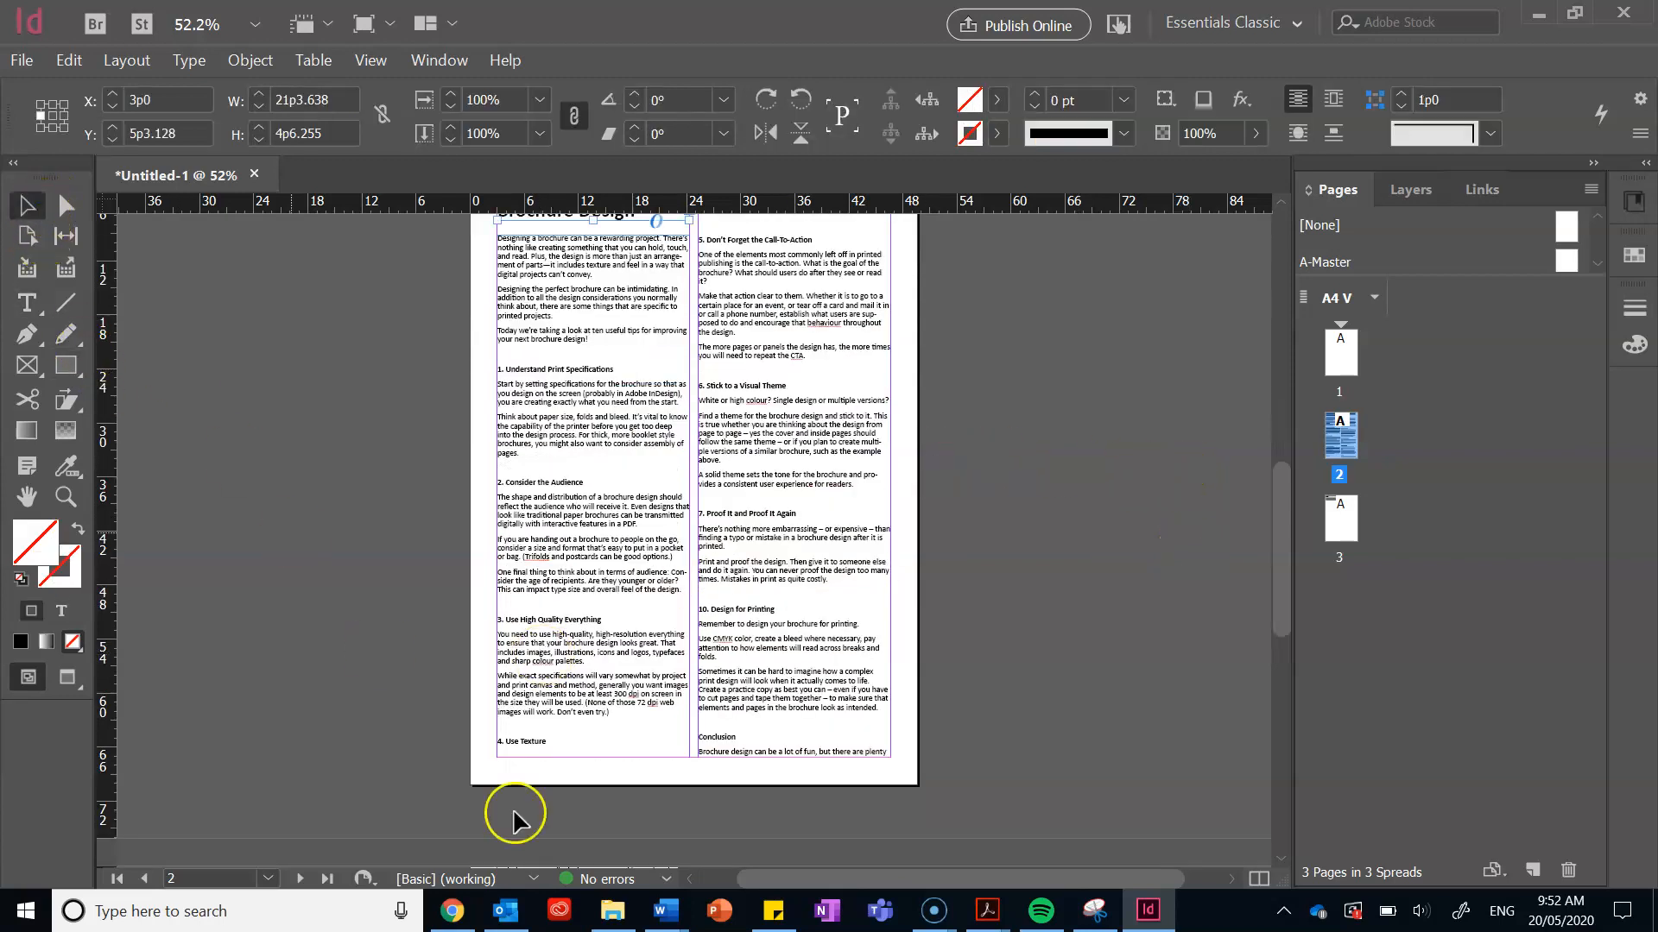
click(615, 720)
drag(596, 757, 596, 469)
click(596, 600)
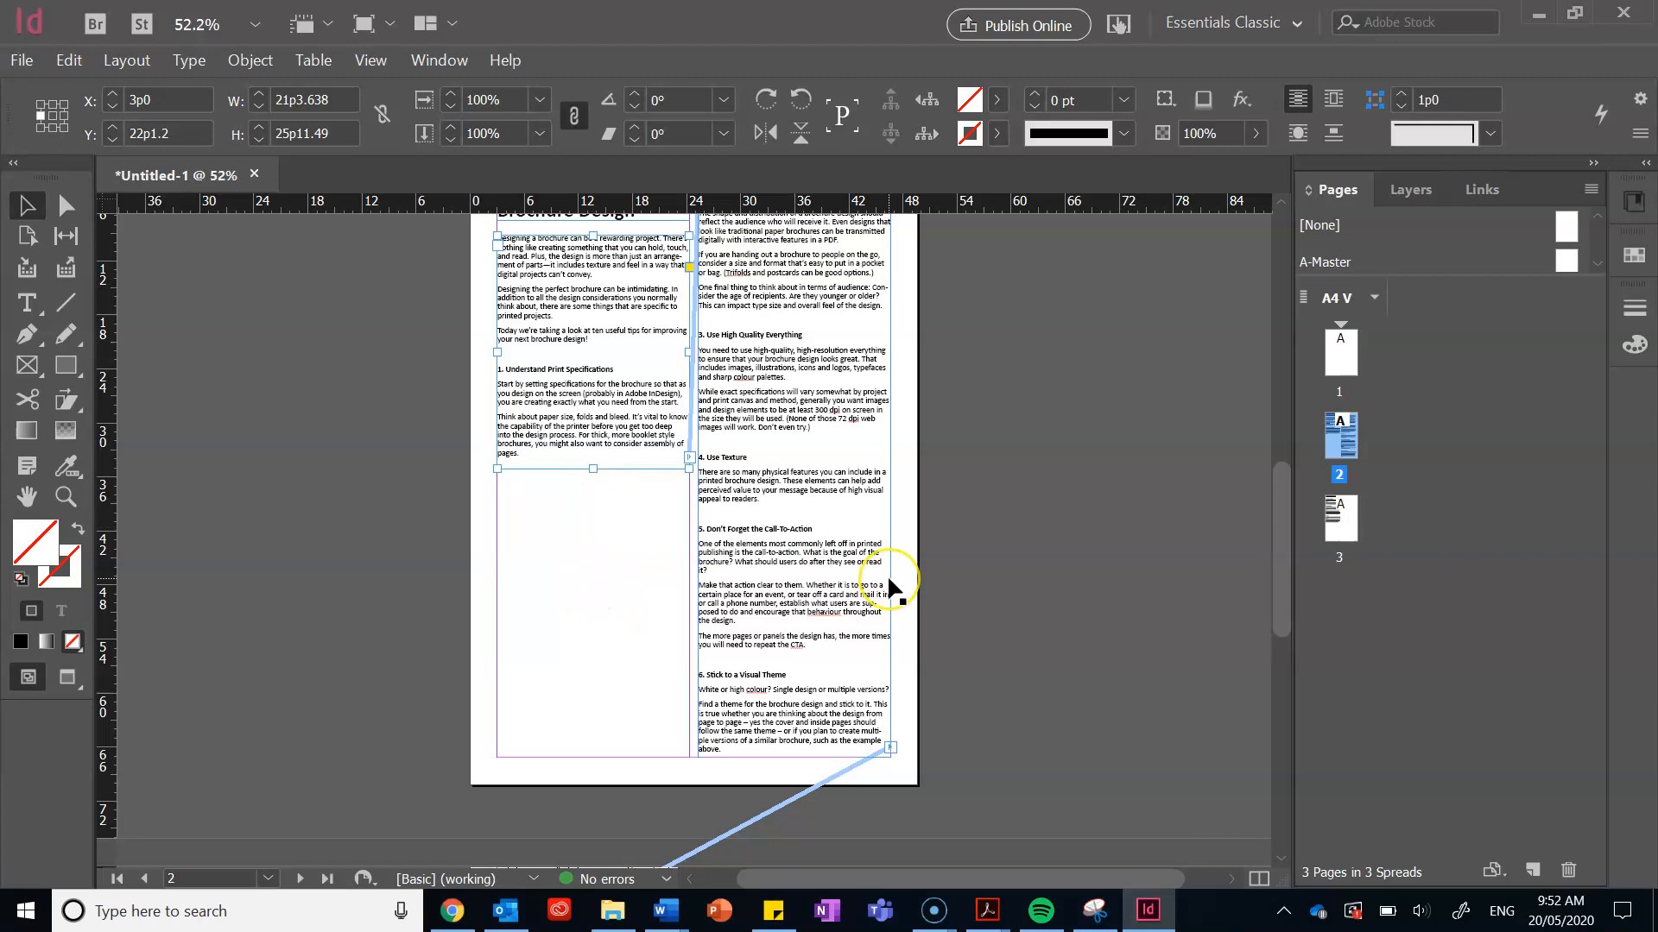
scroll(888, 573, up, 3)
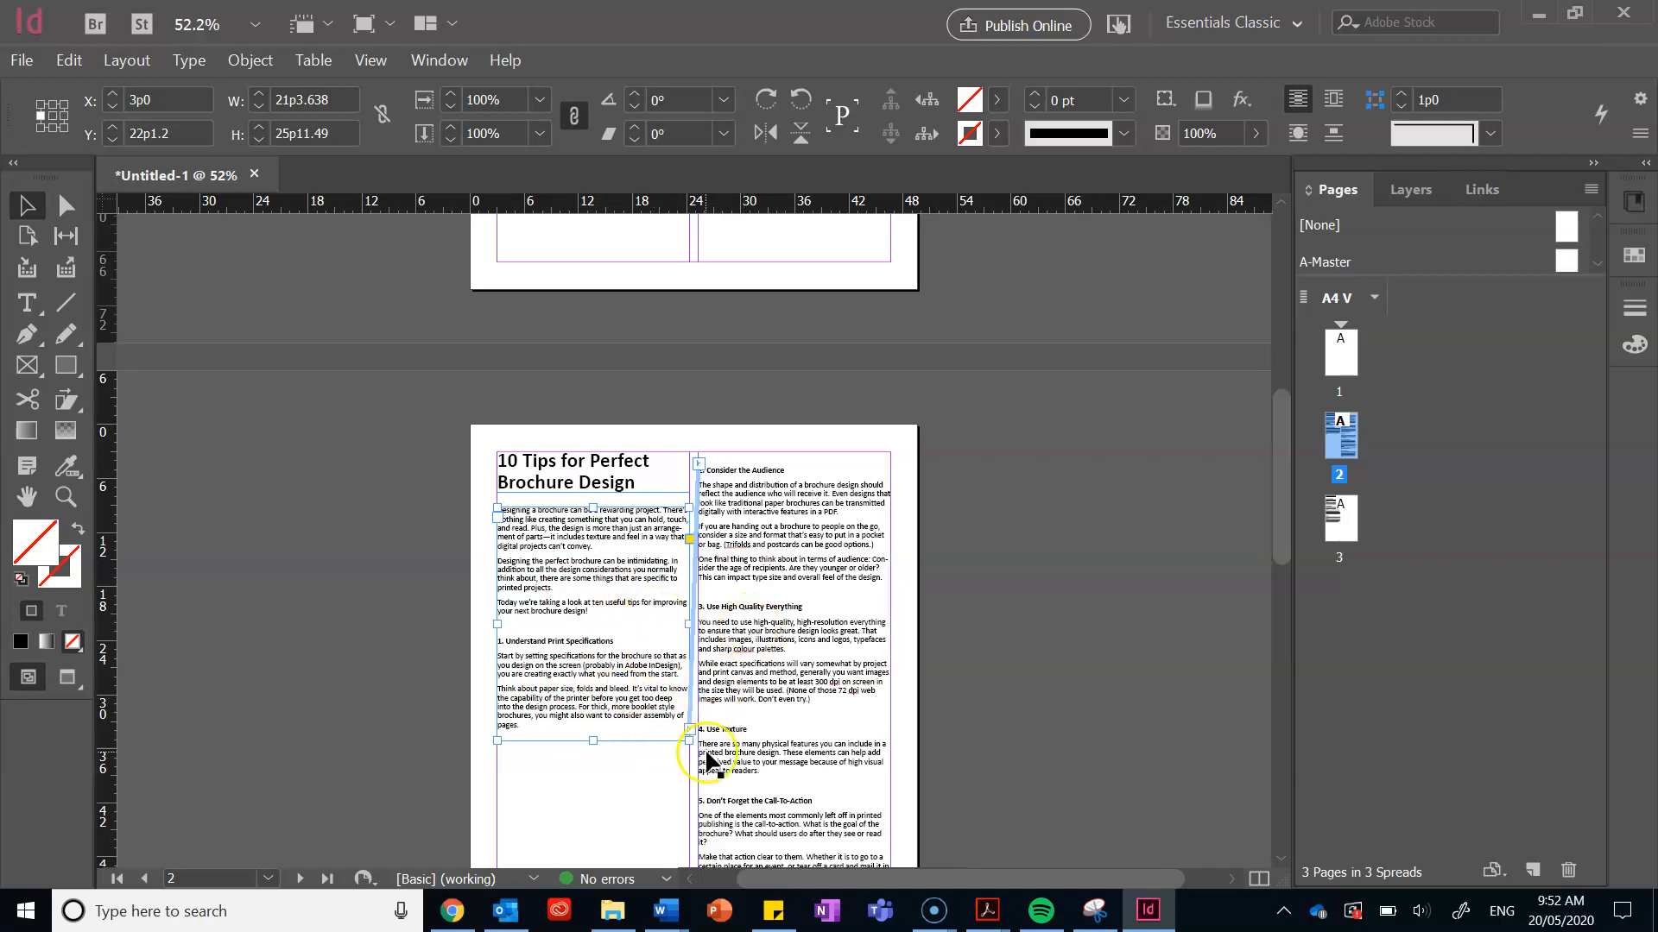
scroll(1069, 663, down, 3)
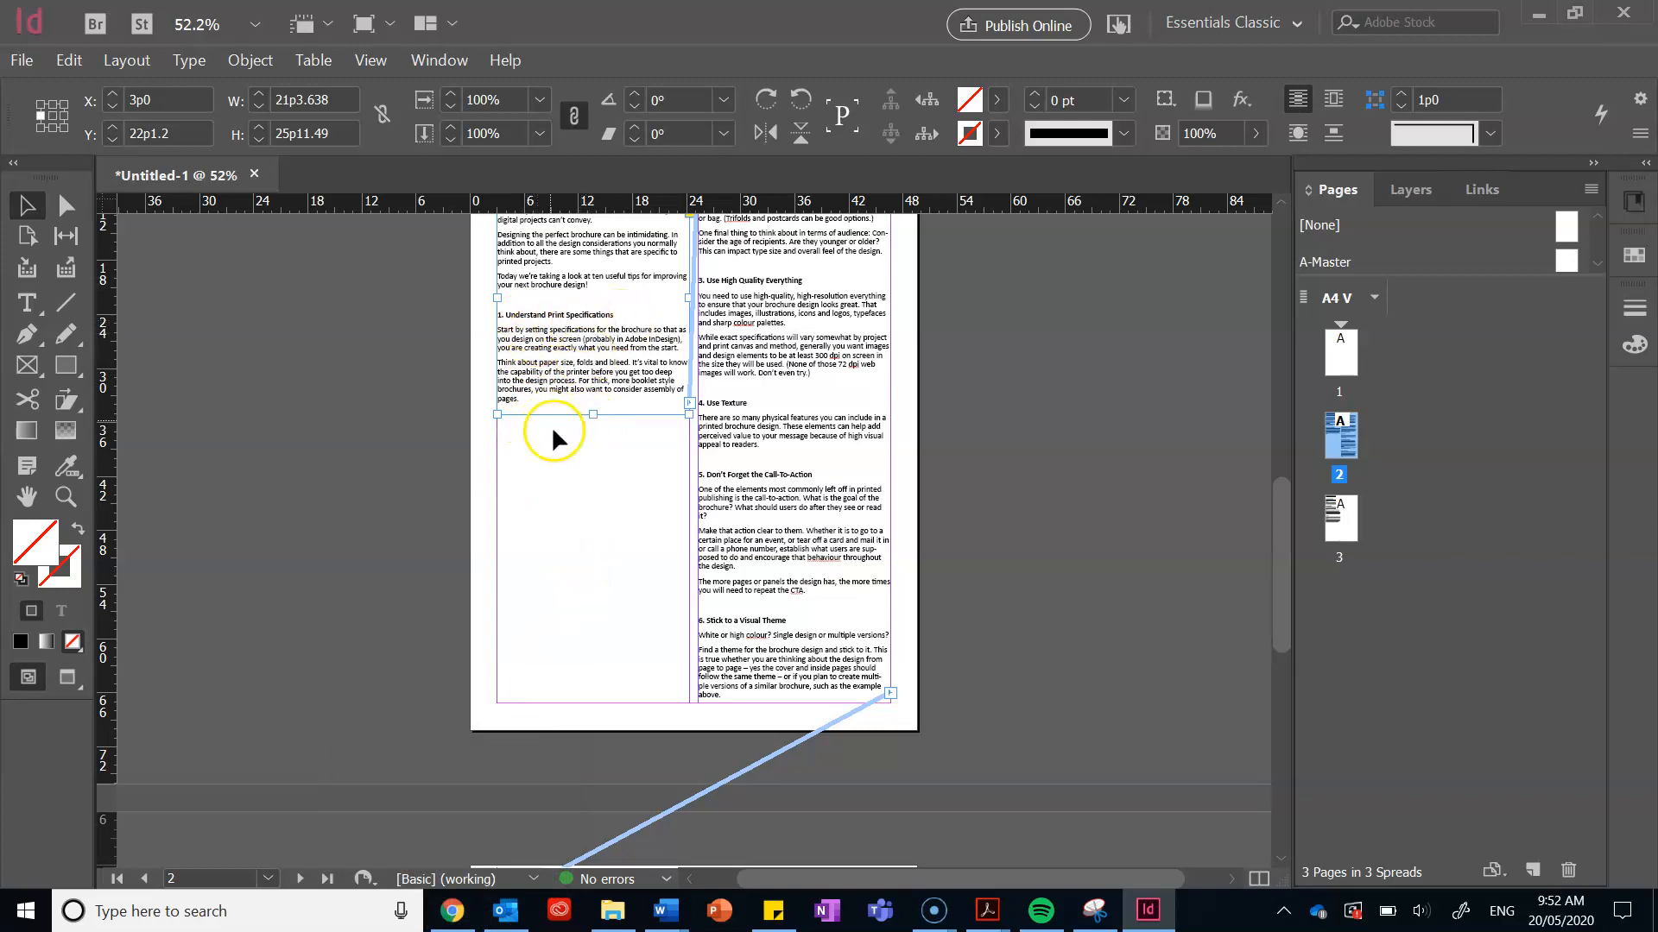
Step: Draw an empty 21p3.638 by 15p0.51 rectangle frame below tip 1 in page 2's left column
click(33, 373)
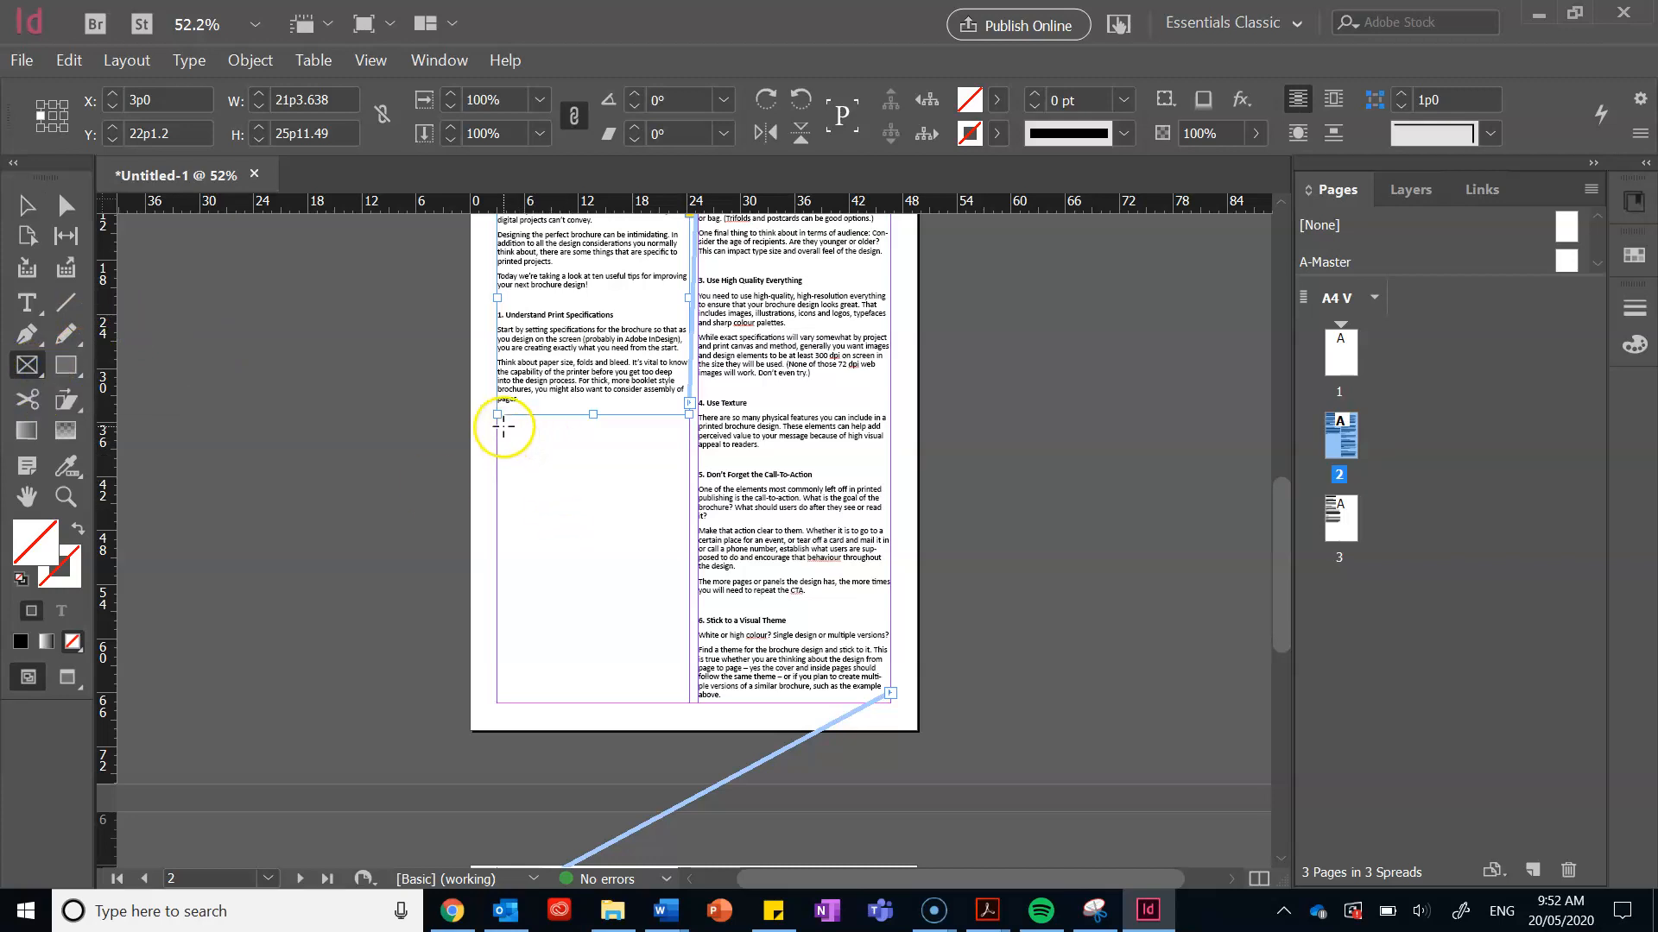
drag(498, 415, 686, 552)
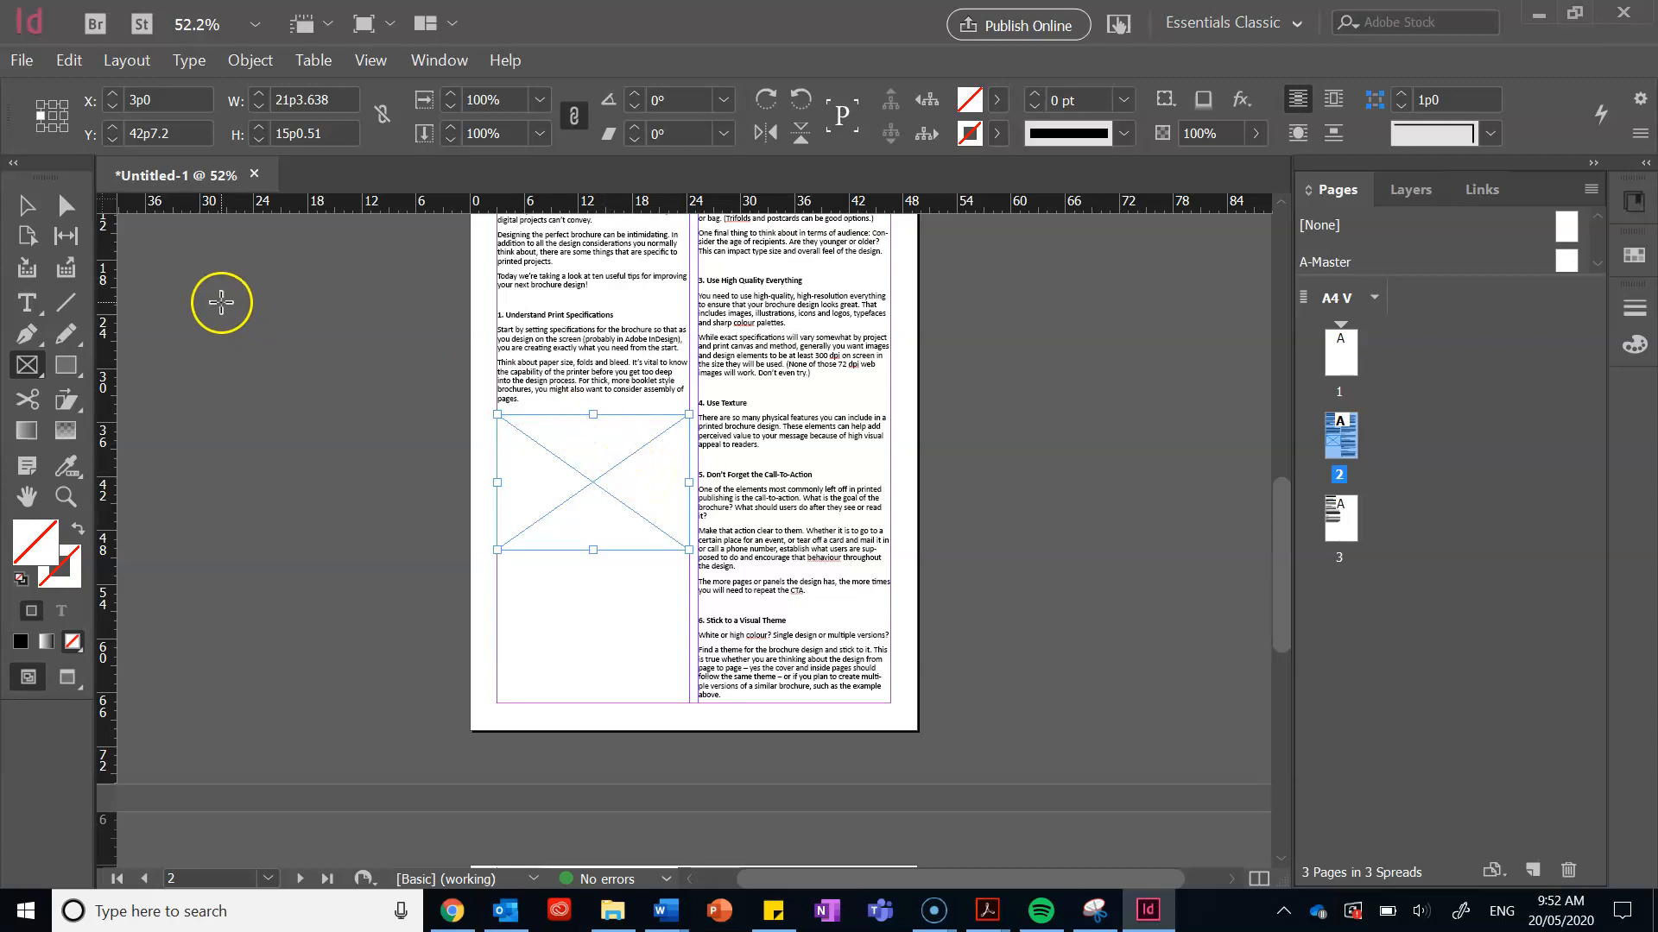
click(37, 57)
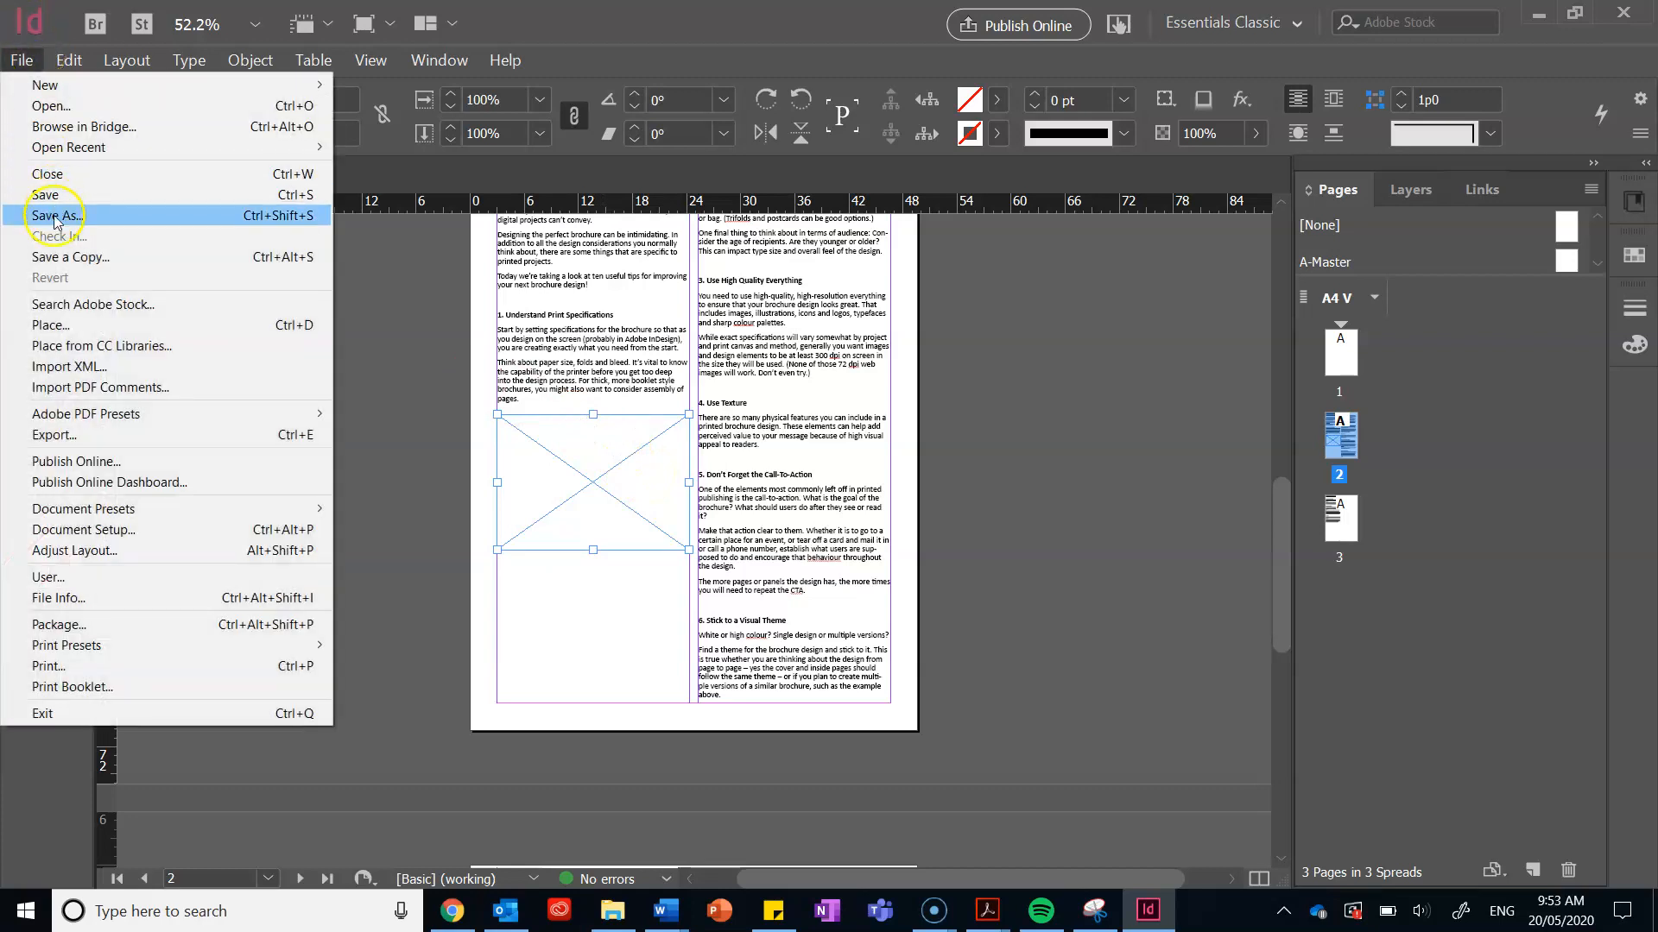
Step: Place the 'Consider the Audience' image file into the empty frame below tip 1
click(55, 325)
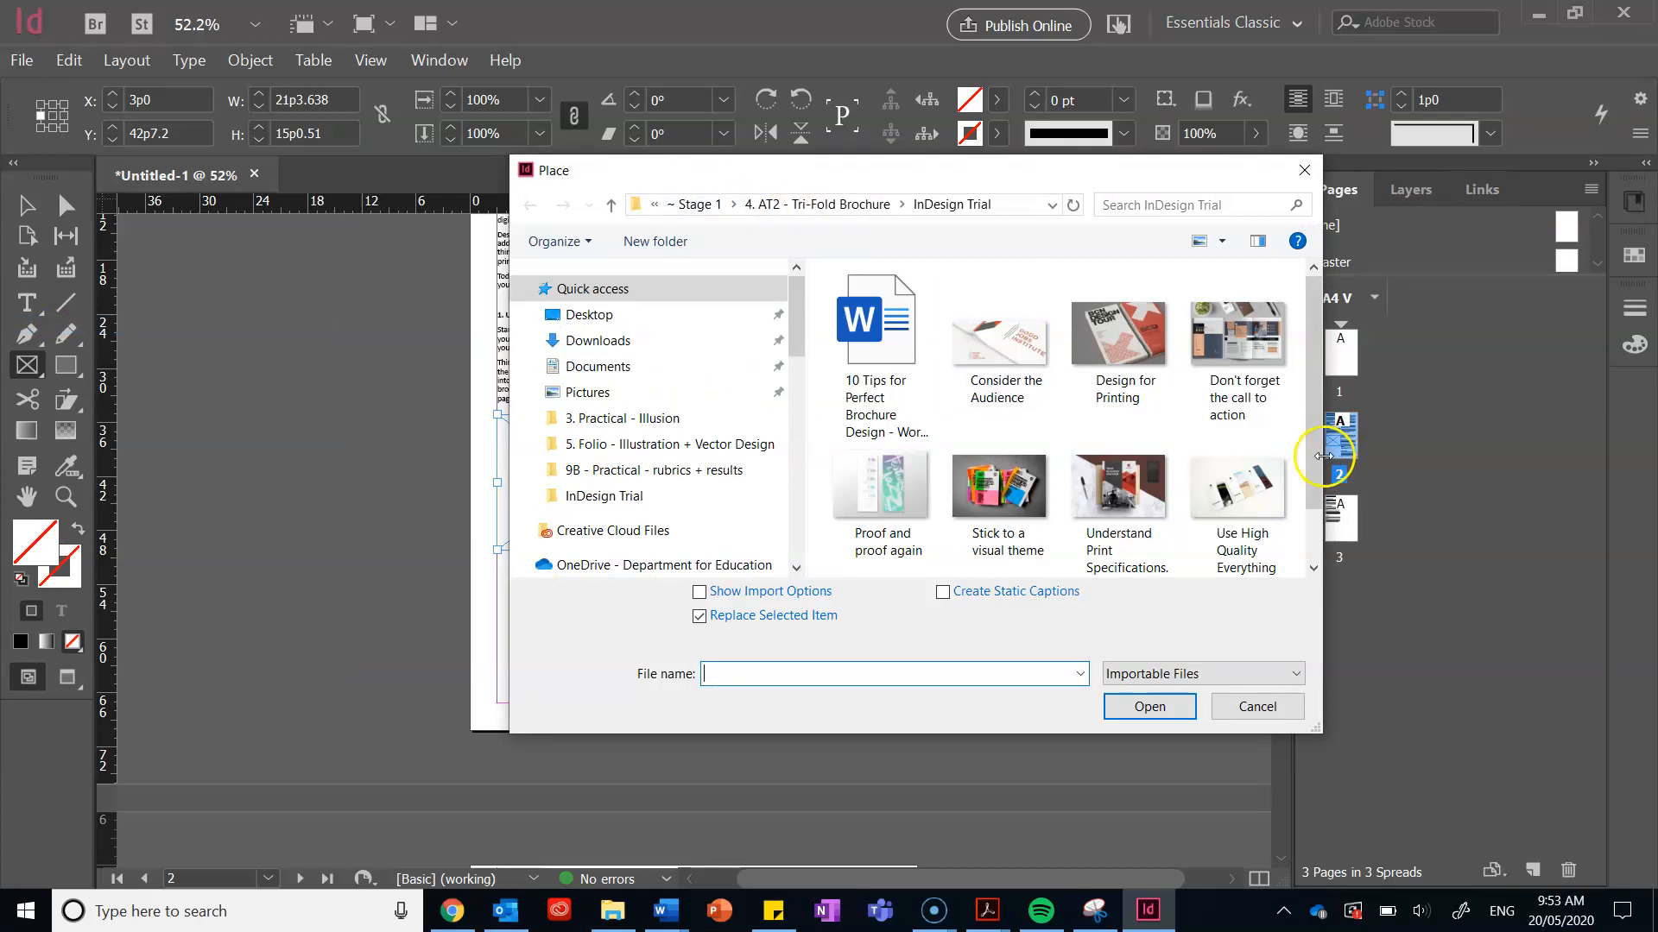
scroll(1308, 463, down, 1)
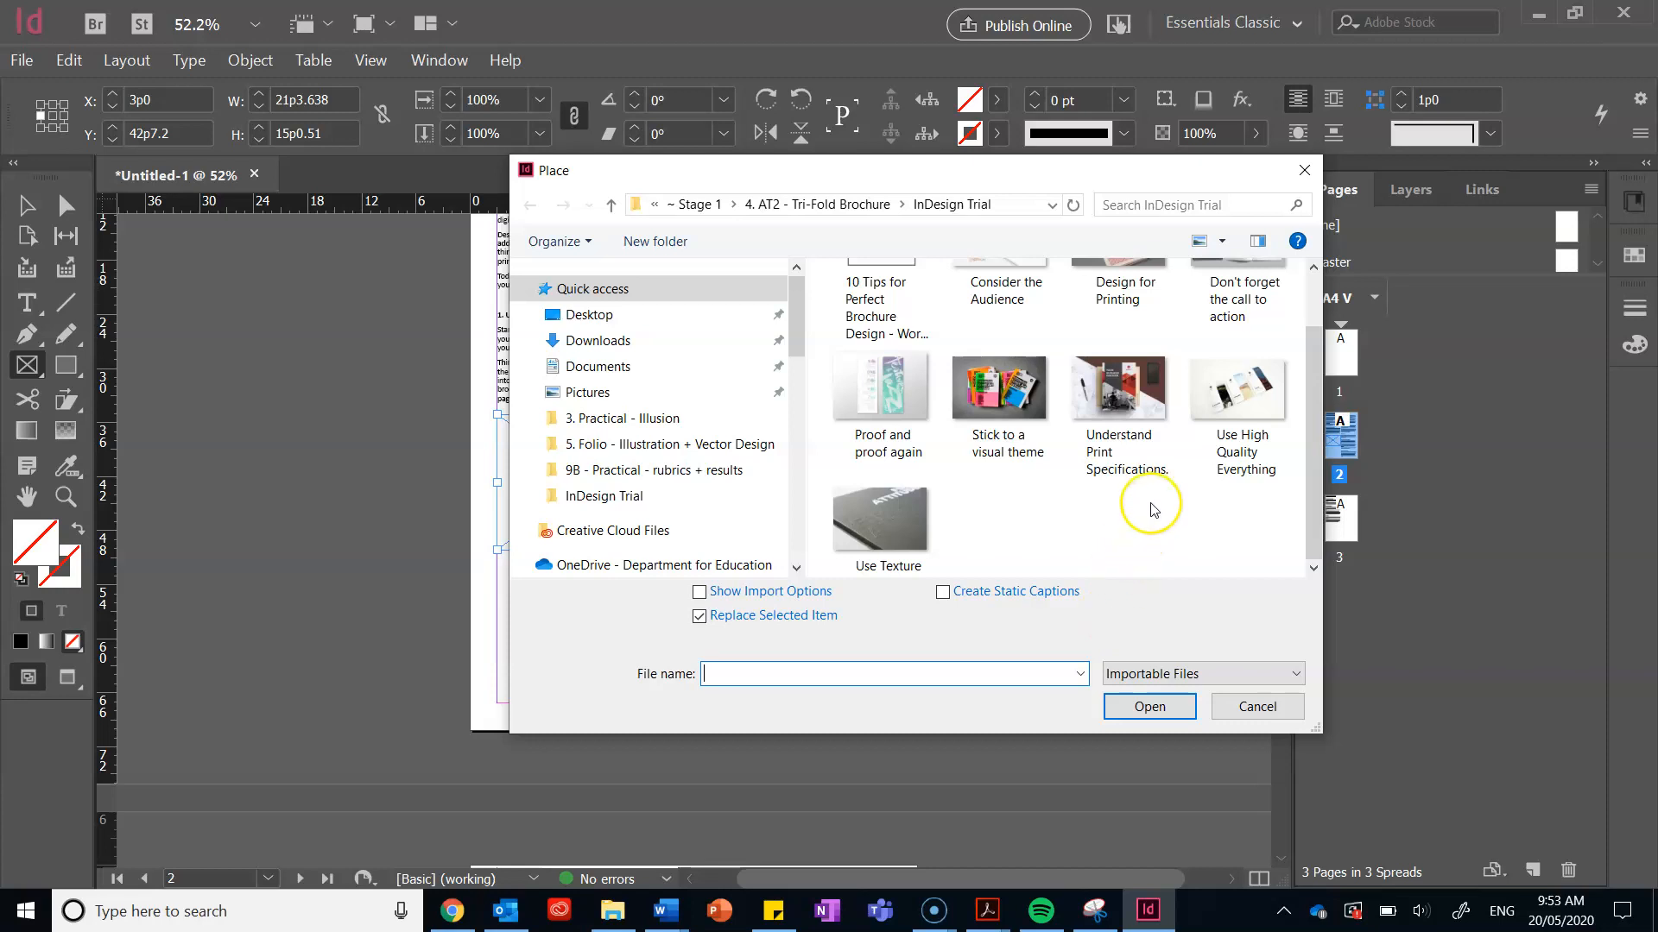
scroll(1150, 508, up, 1)
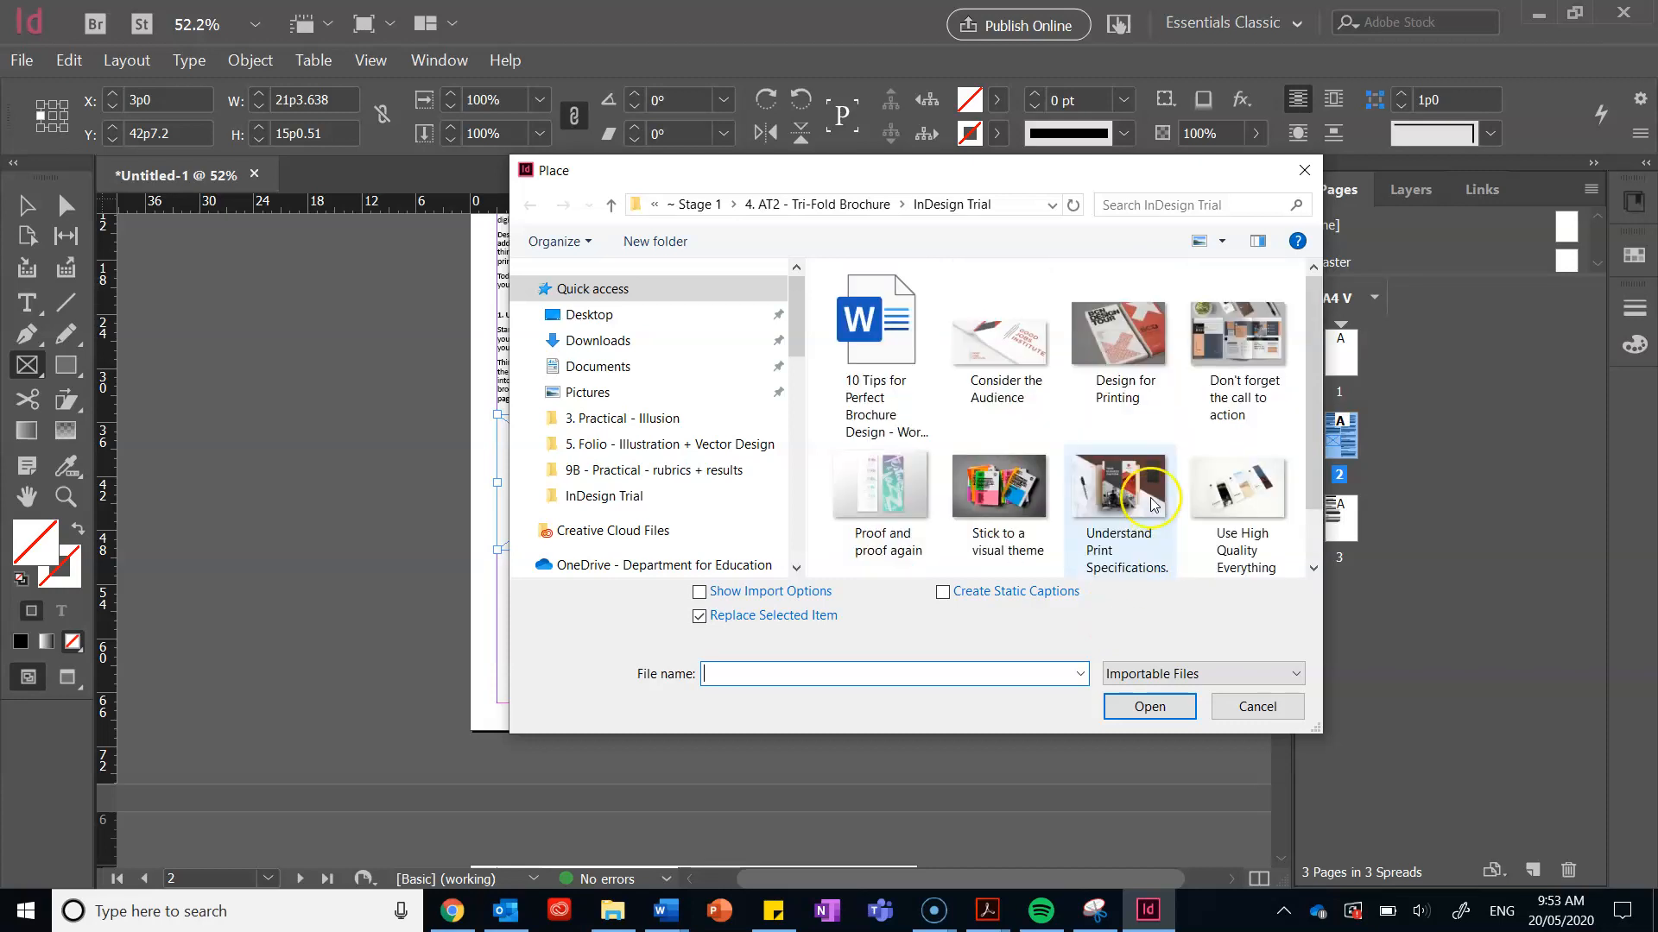
click(1151, 480)
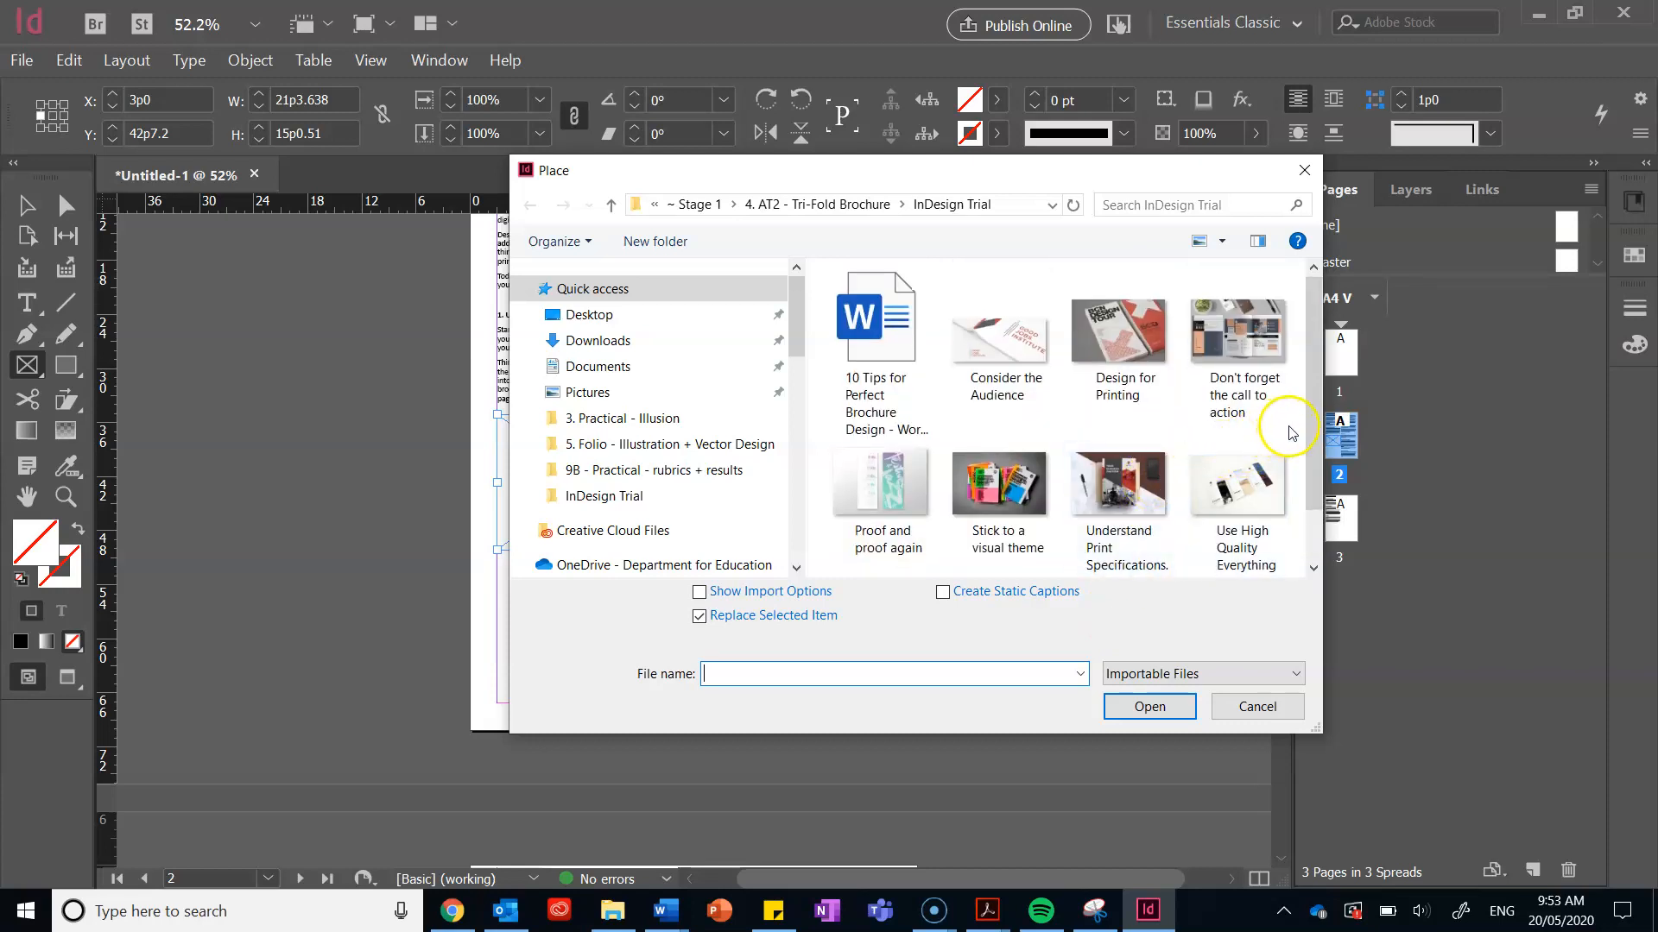
drag(1316, 445, 1316, 522)
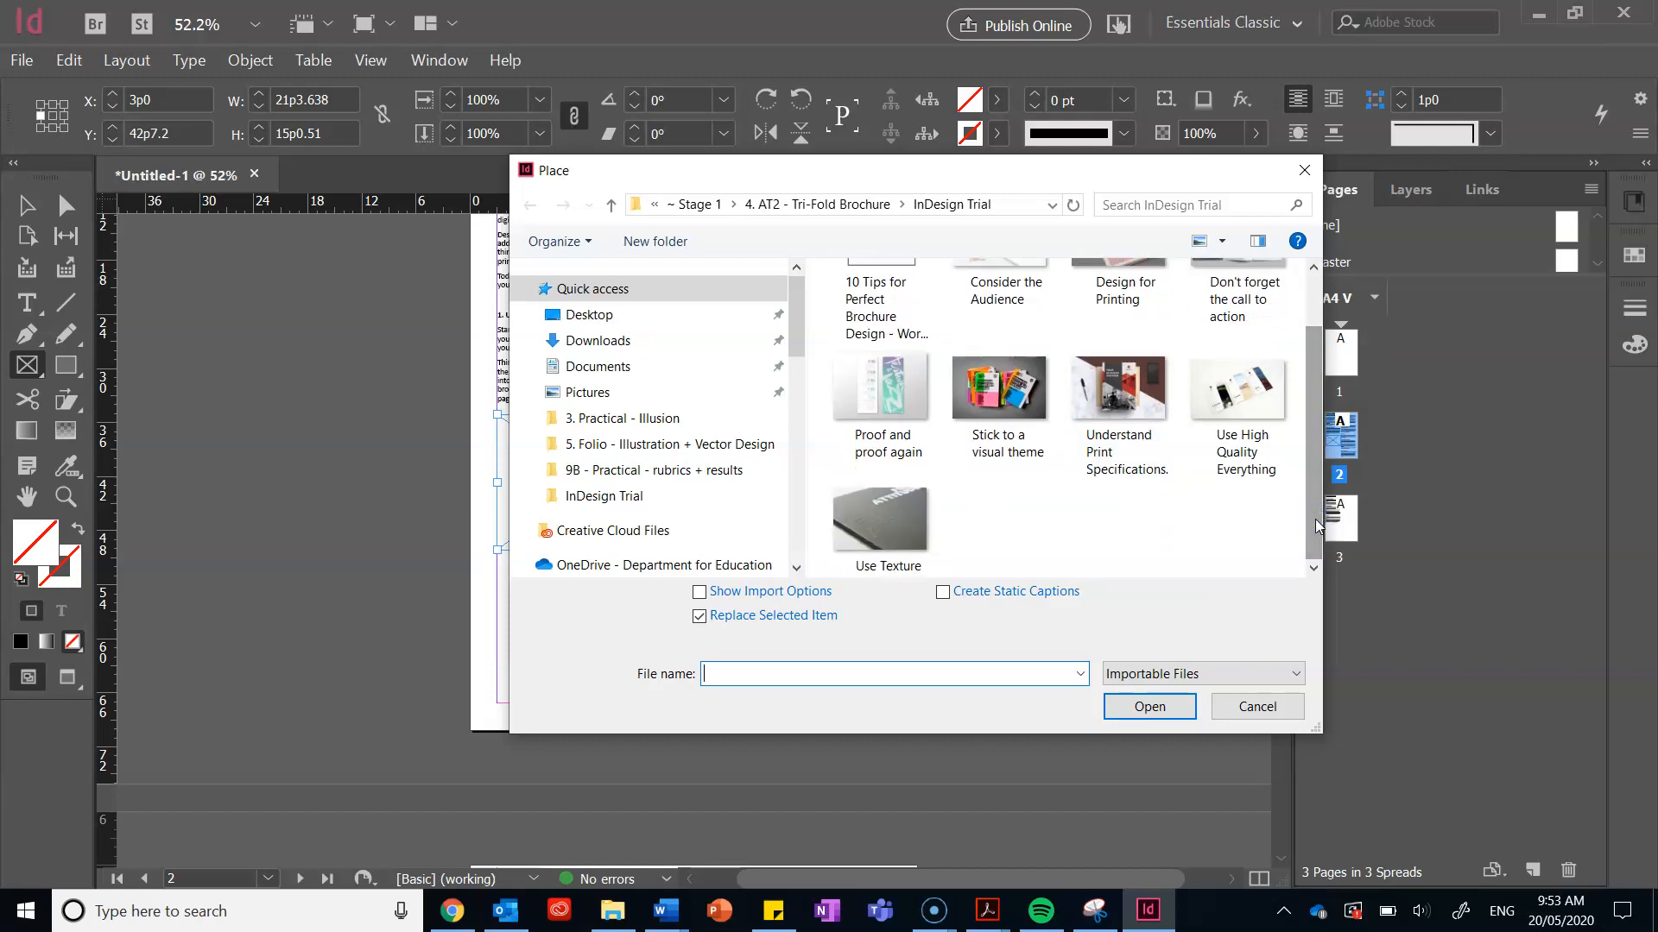
scroll(1316, 521, up, 2)
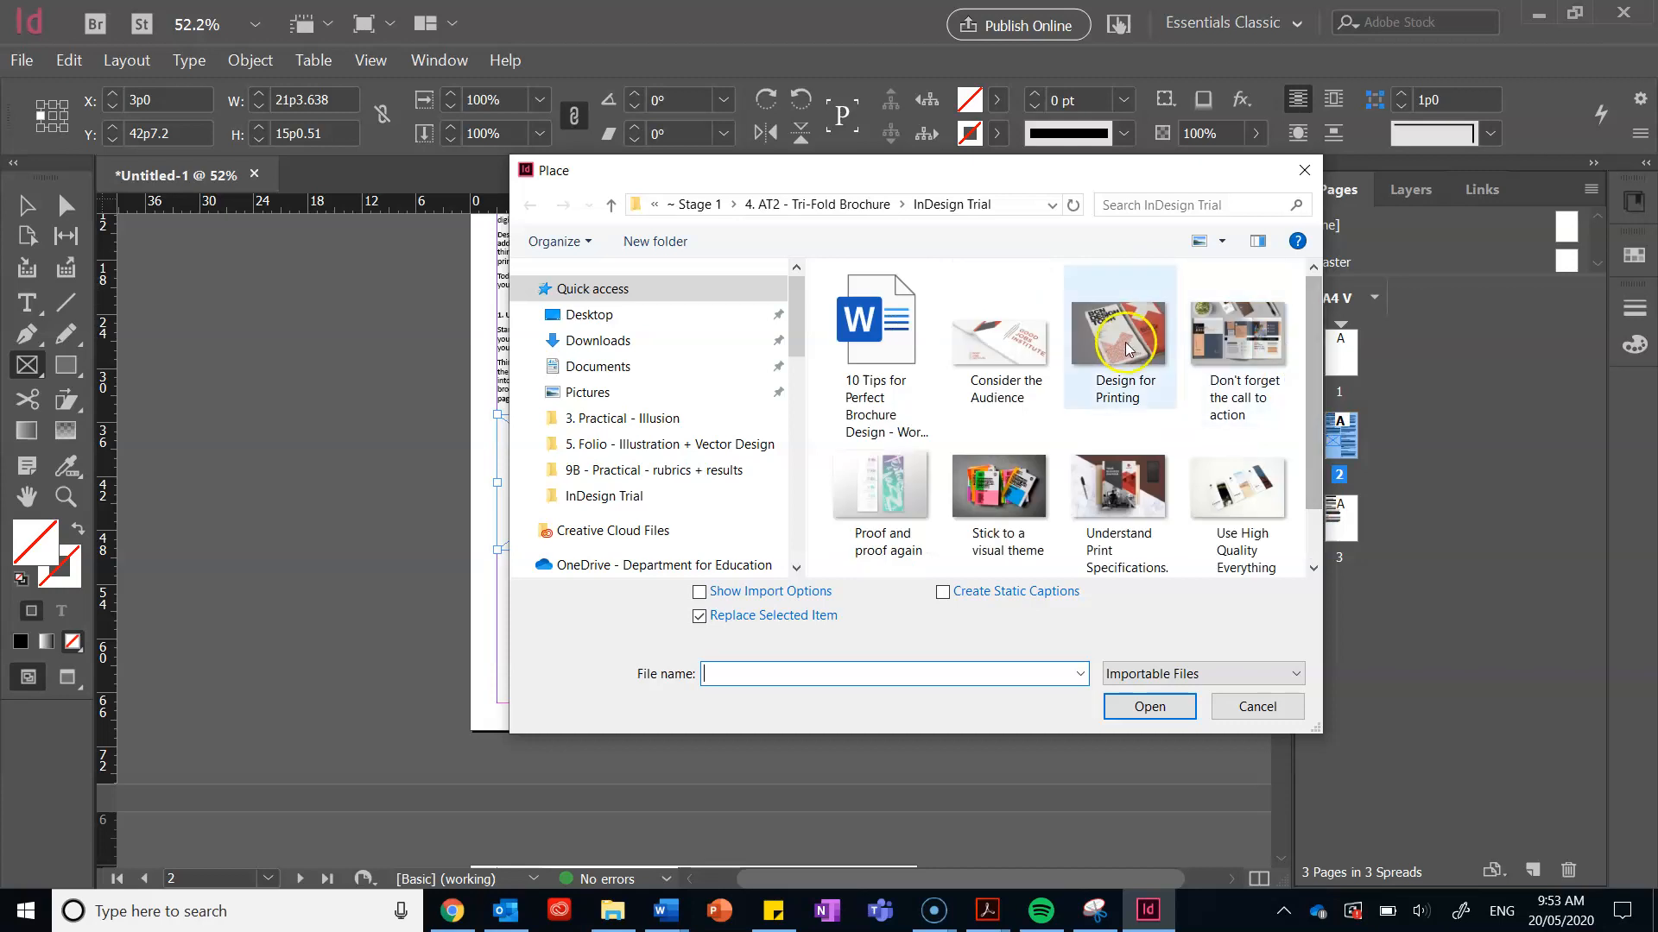
click(1030, 348)
click(1130, 707)
click(536, 474)
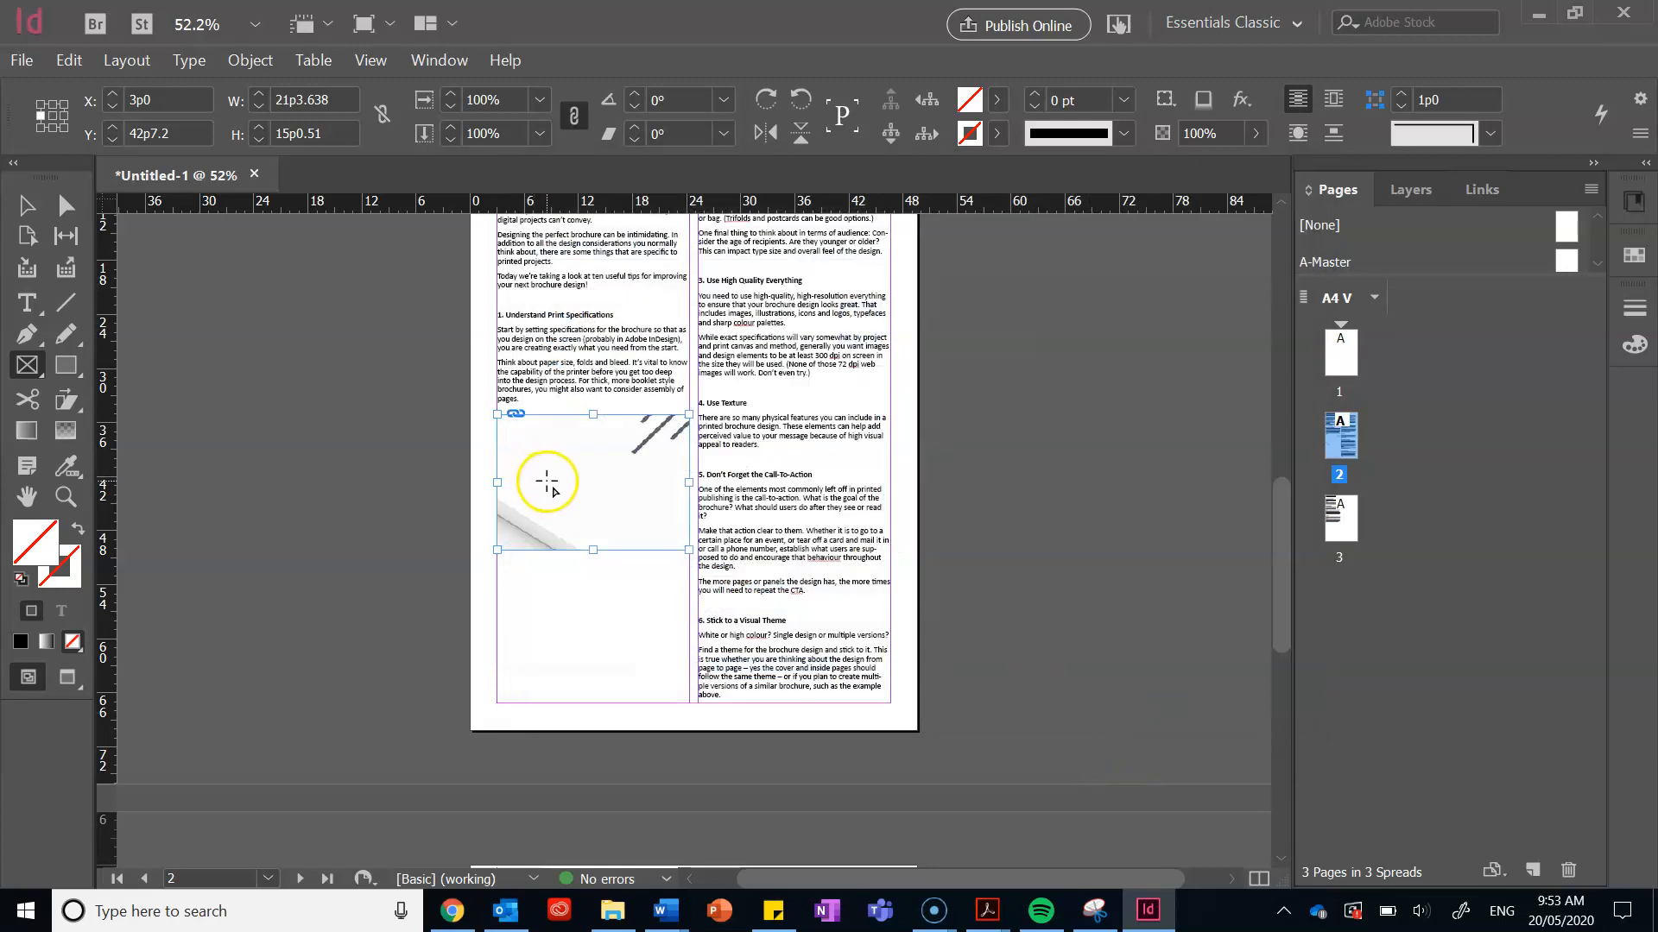
Step: Select the picture inside its frame and scale it down to about 66.5%
click(26, 205)
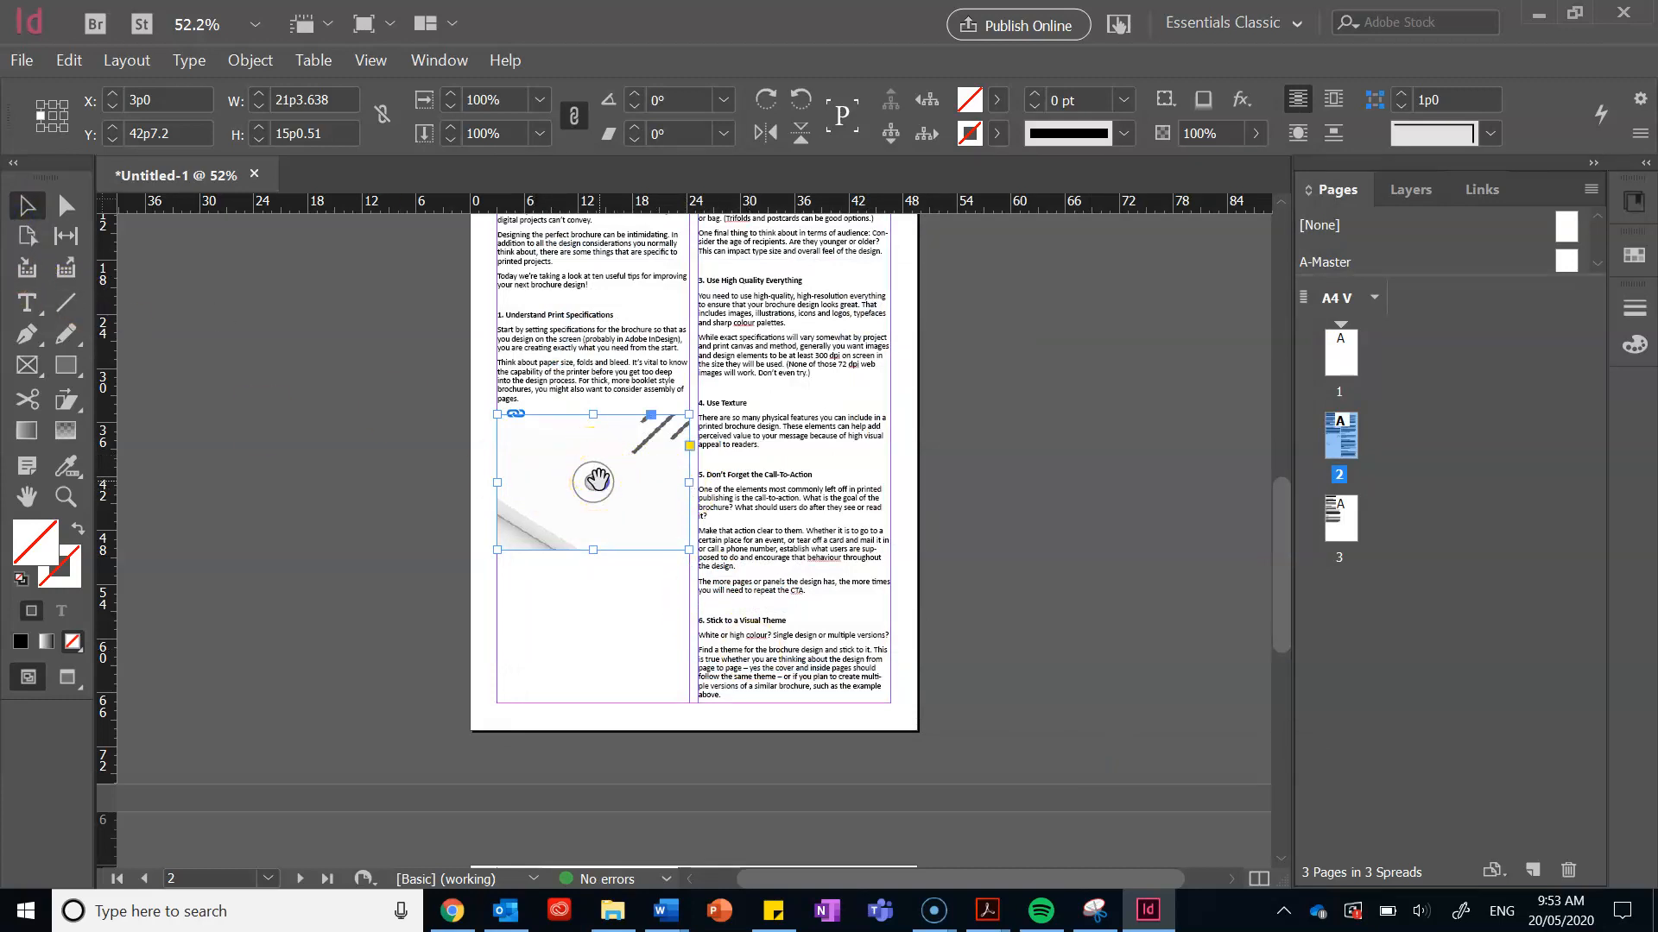
click(594, 481)
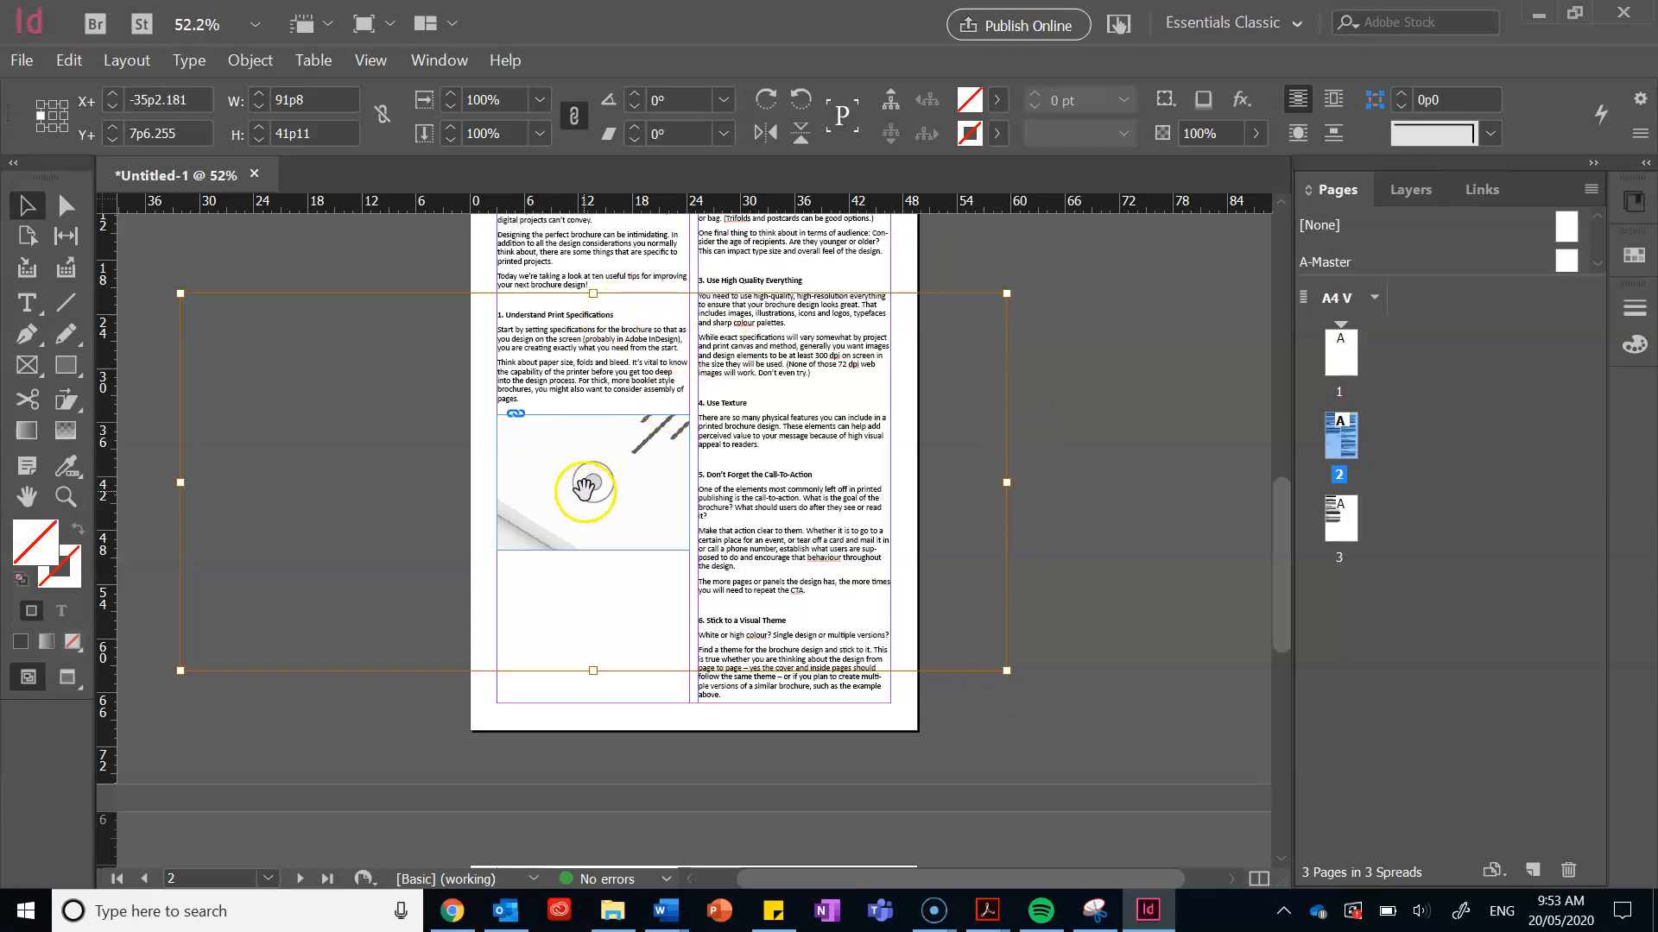
mouse_move(592, 483)
mouse_down()
mouse_move(685, 470)
mouse_move(581, 429)
mouse_move(581, 592)
mouse_move(659, 513)
mouse_move(578, 480)
mouse_move(604, 488)
mouse_move(581, 507)
mouse_move(591, 498)
mouse_up()
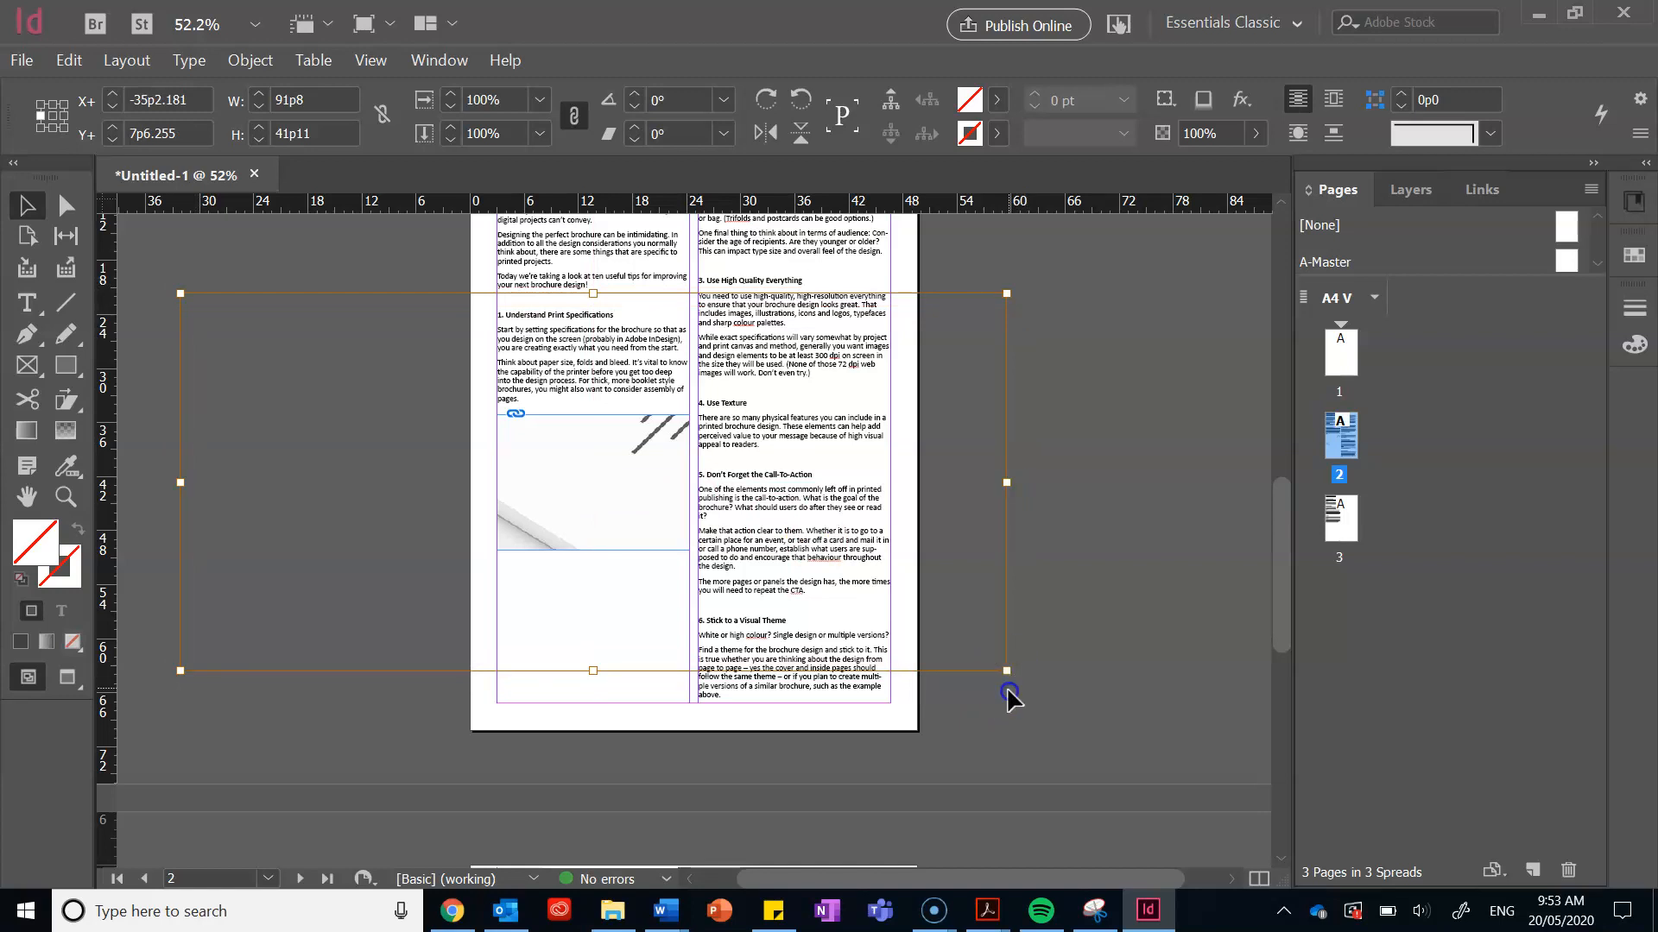
drag(1008, 676, 632, 496)
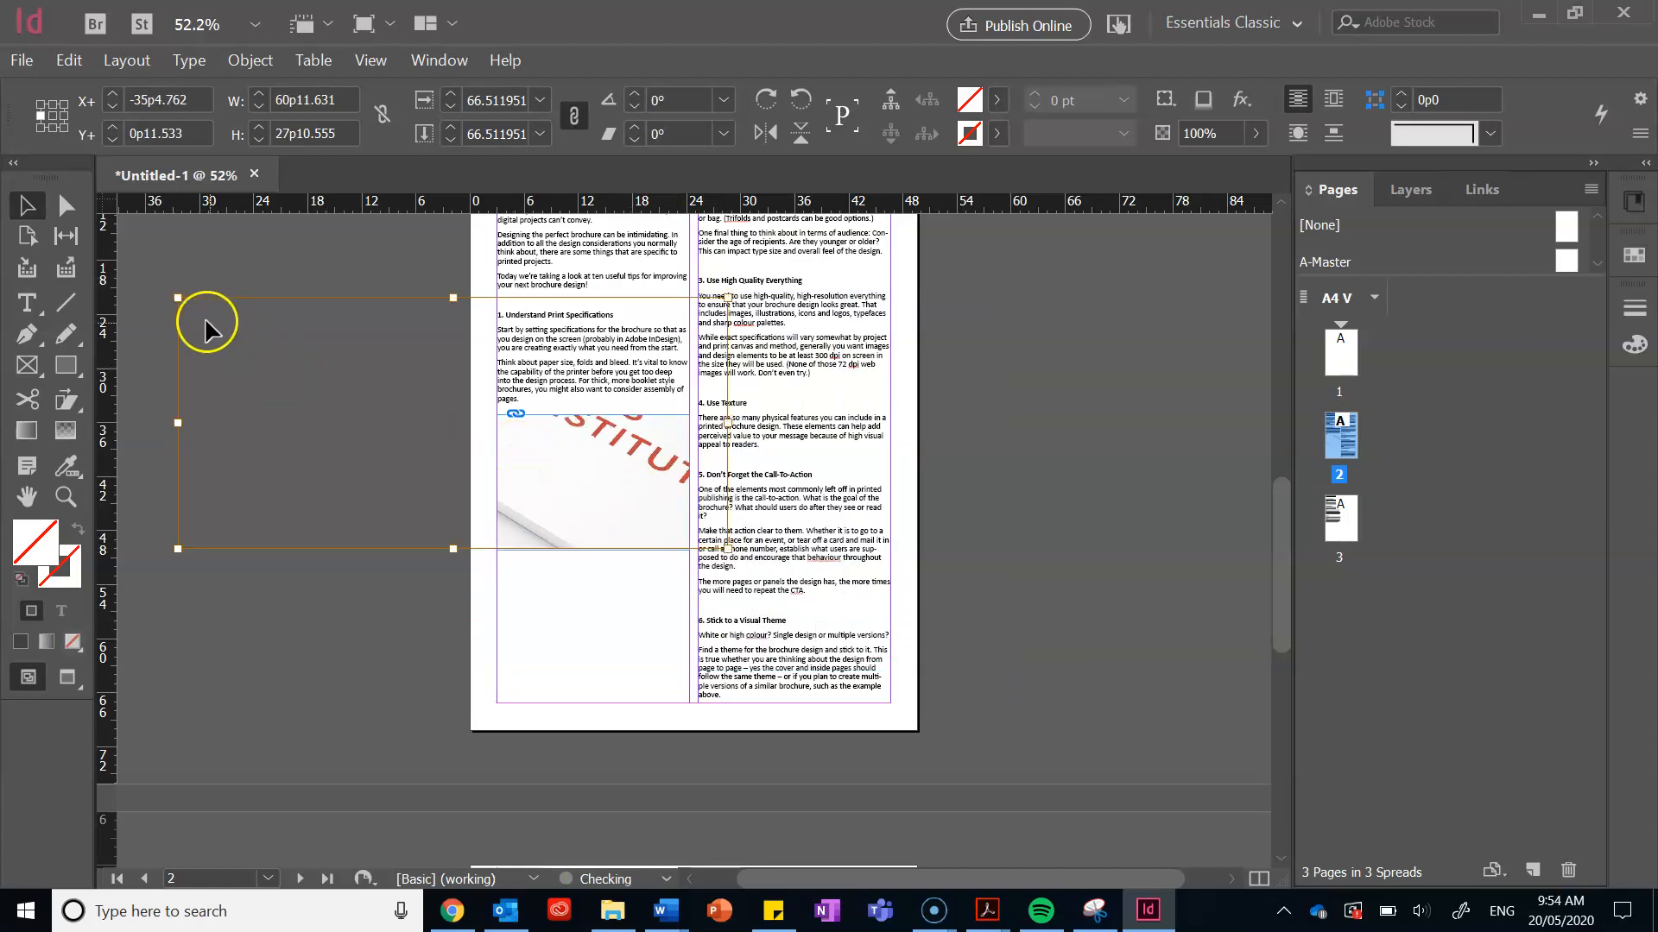
Step: Resize the image frame and slide the picture left so 'GOOD JOBS INSTITUTE' shows
drag(184, 306, 434, 415)
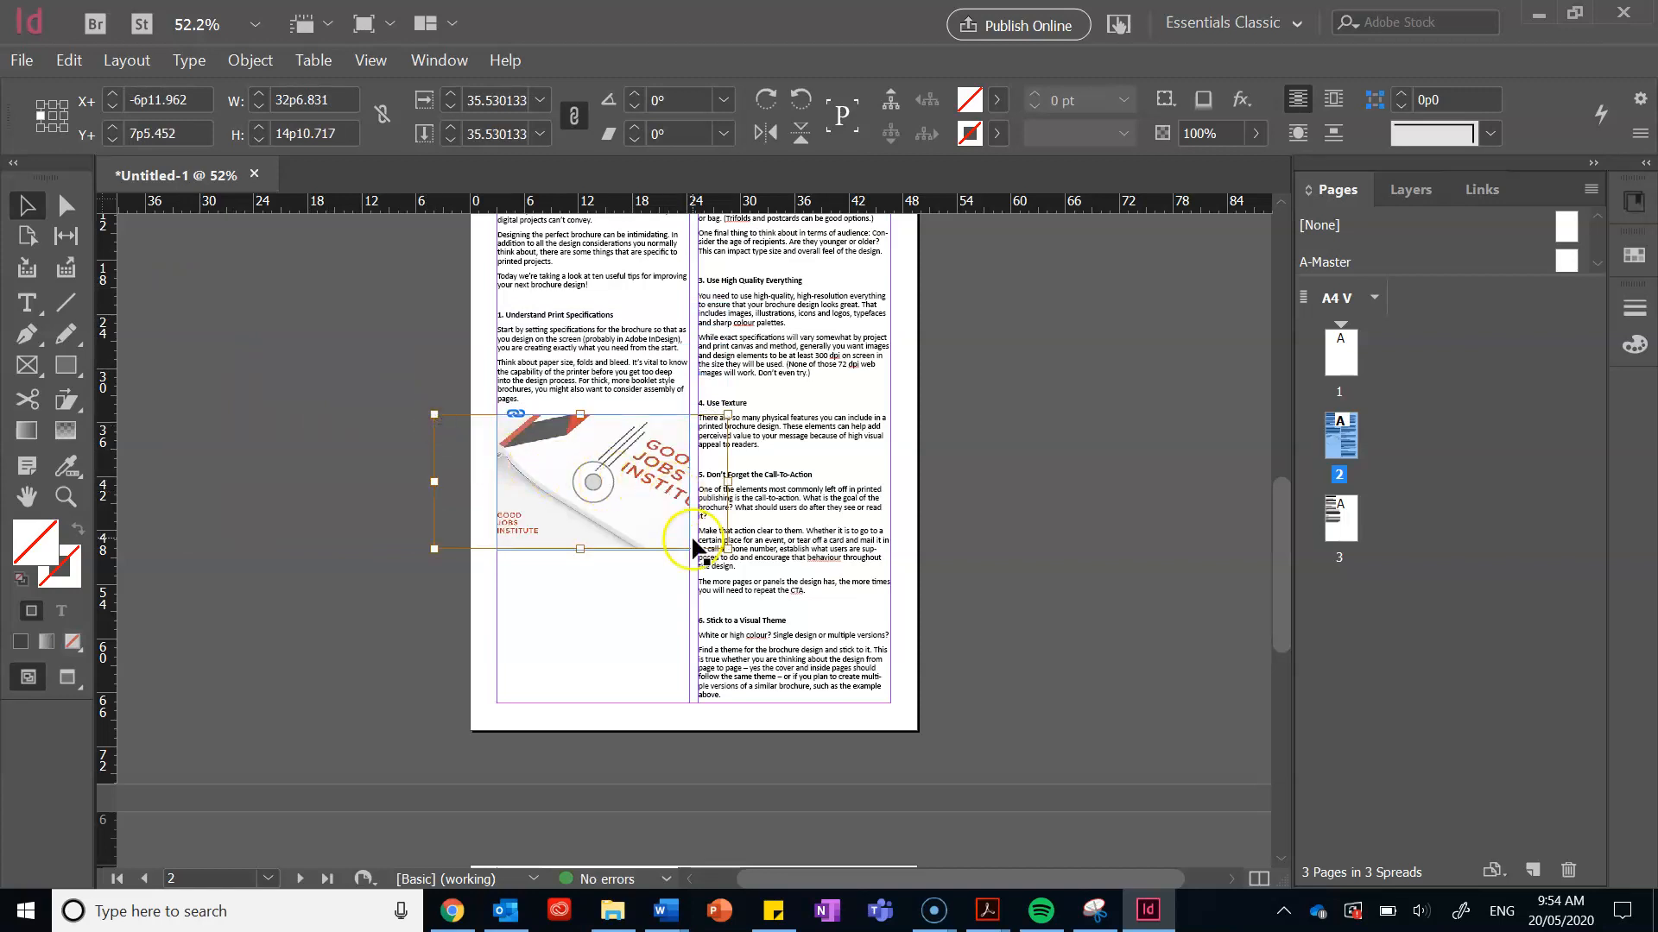
drag(727, 550, 679, 534)
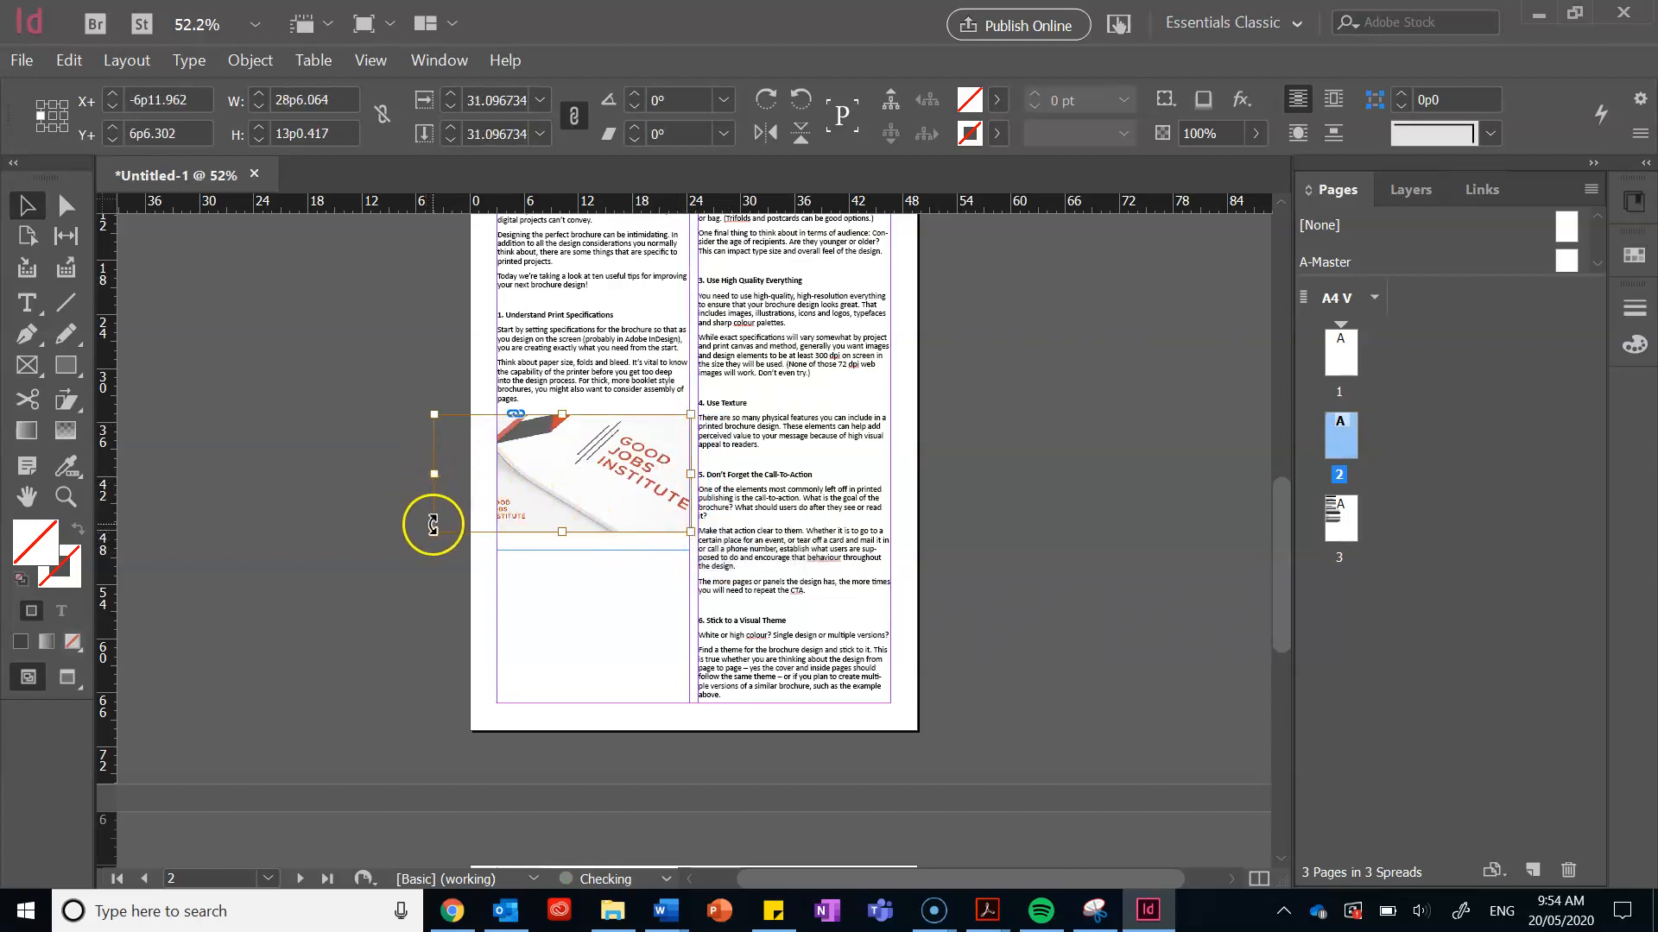
drag(433, 528, 584, 515)
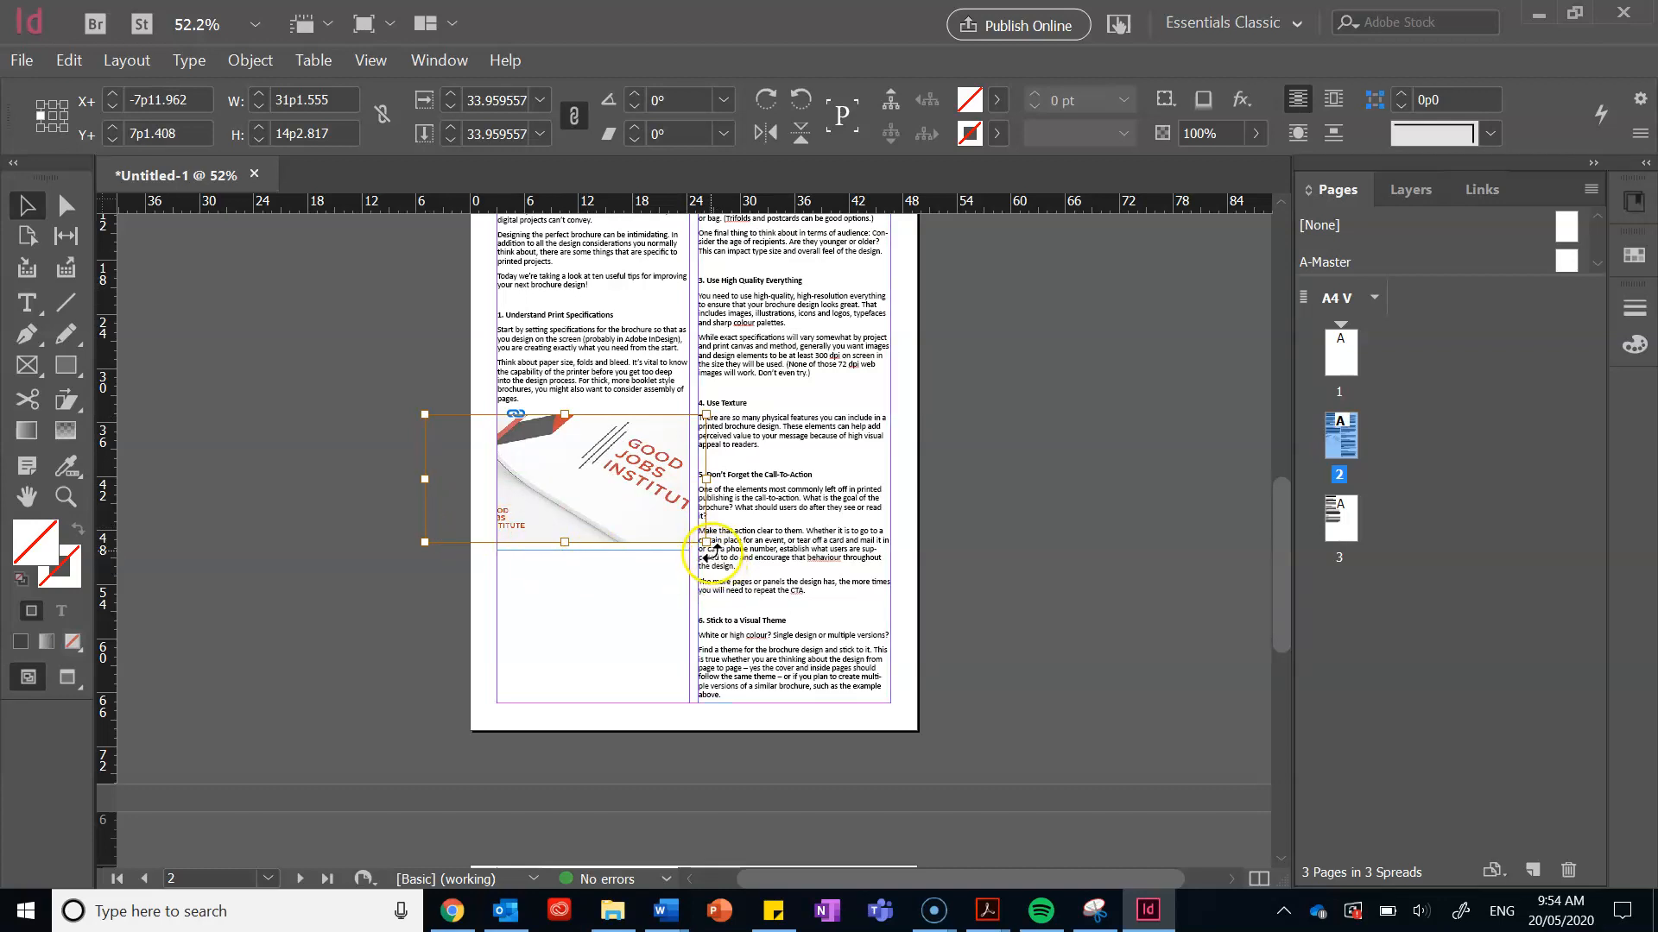
drag(710, 544, 721, 549)
drag(629, 527, 613, 528)
click(677, 445)
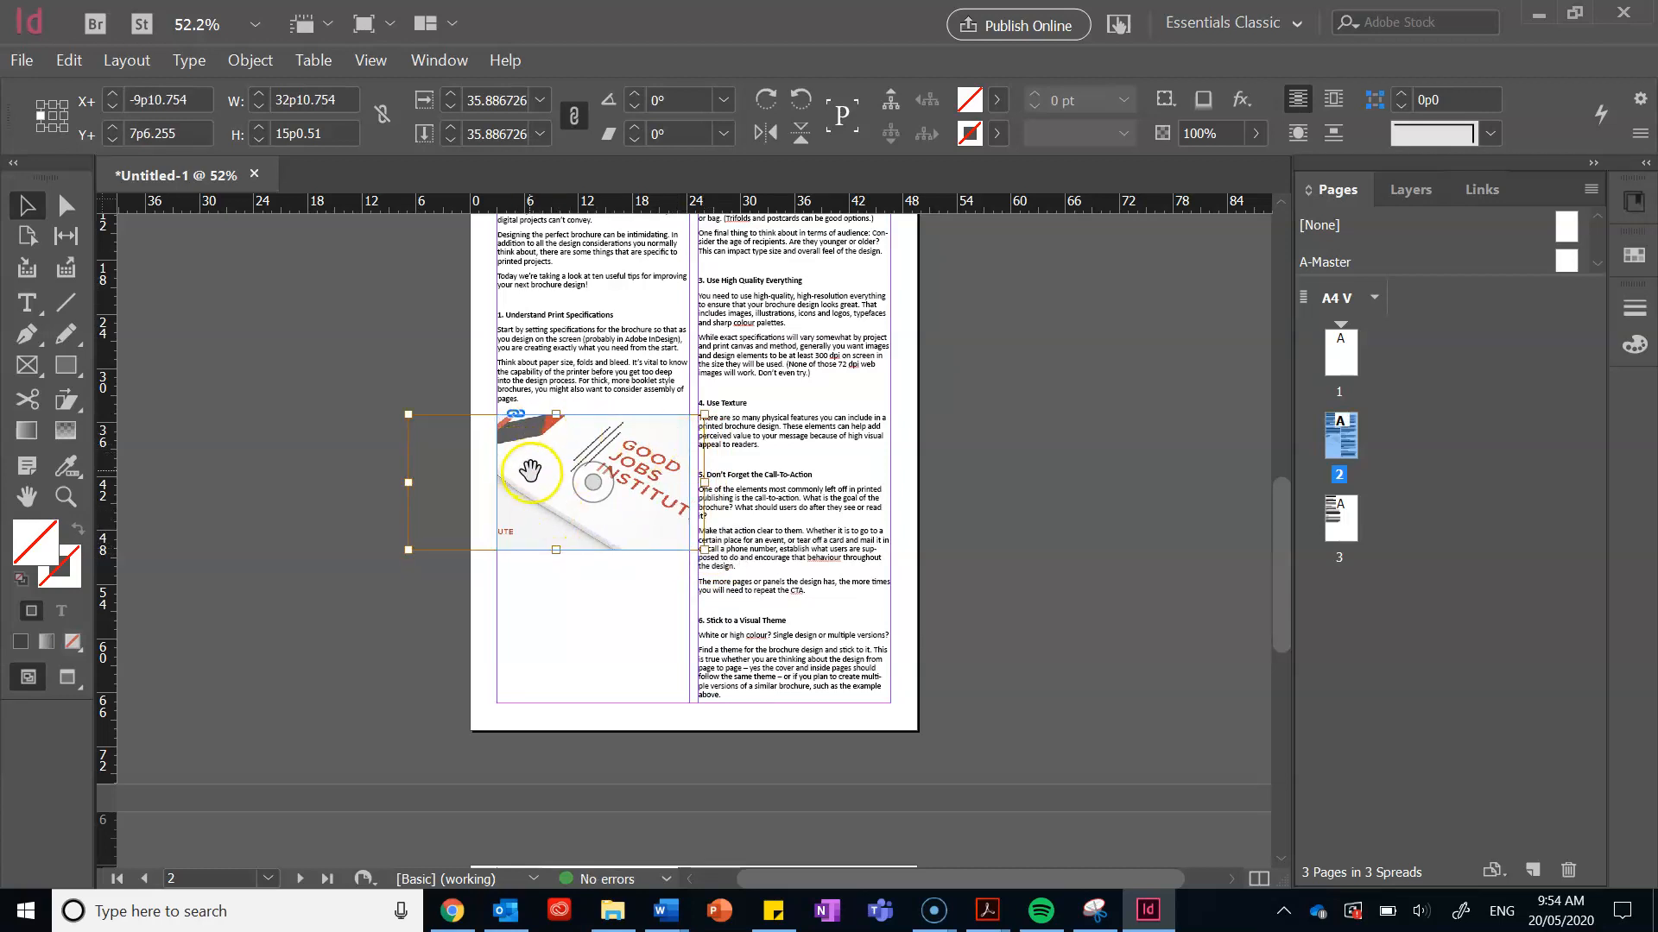
click(253, 521)
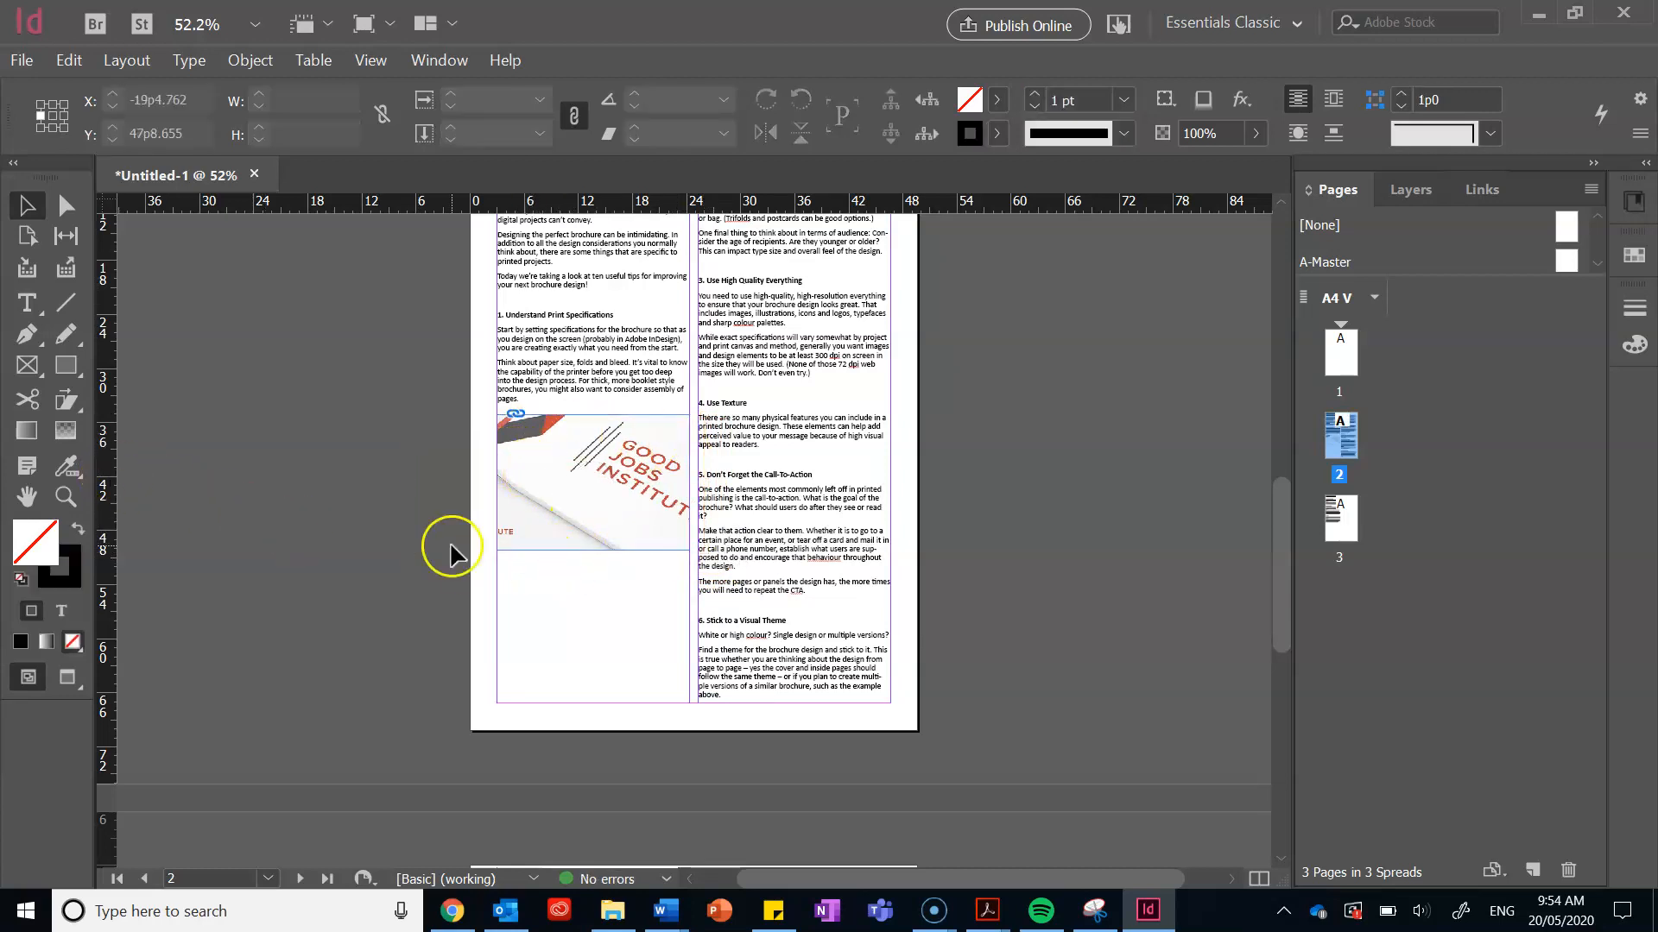
click(639, 546)
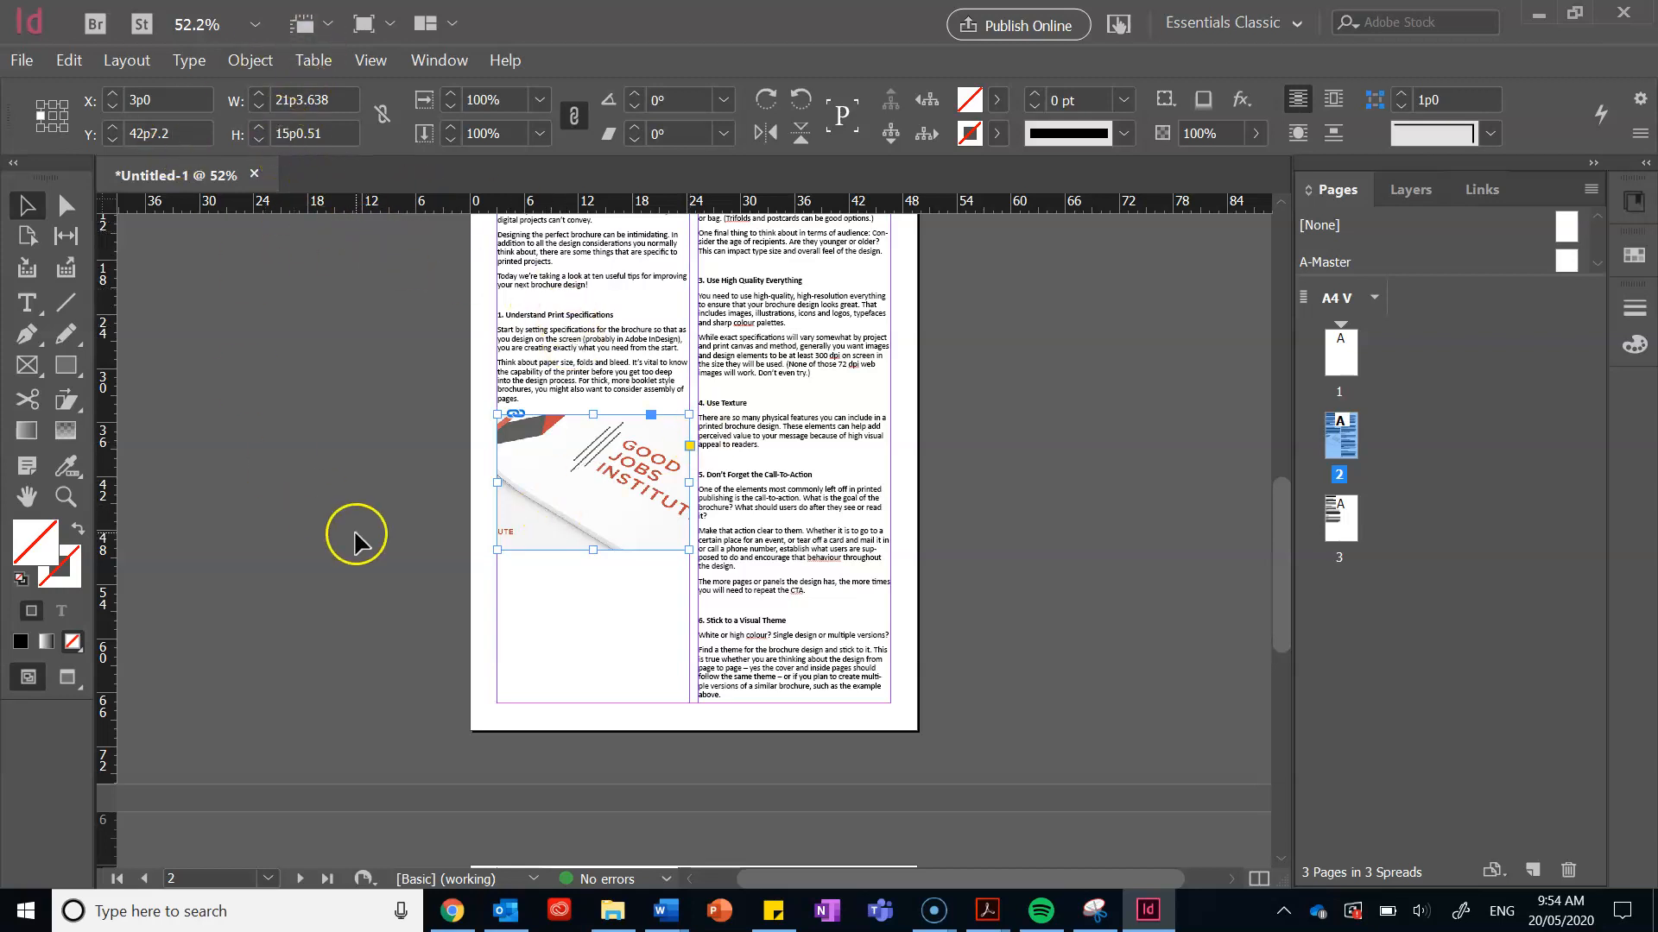
click(606, 641)
scroll(606, 640, up, 5)
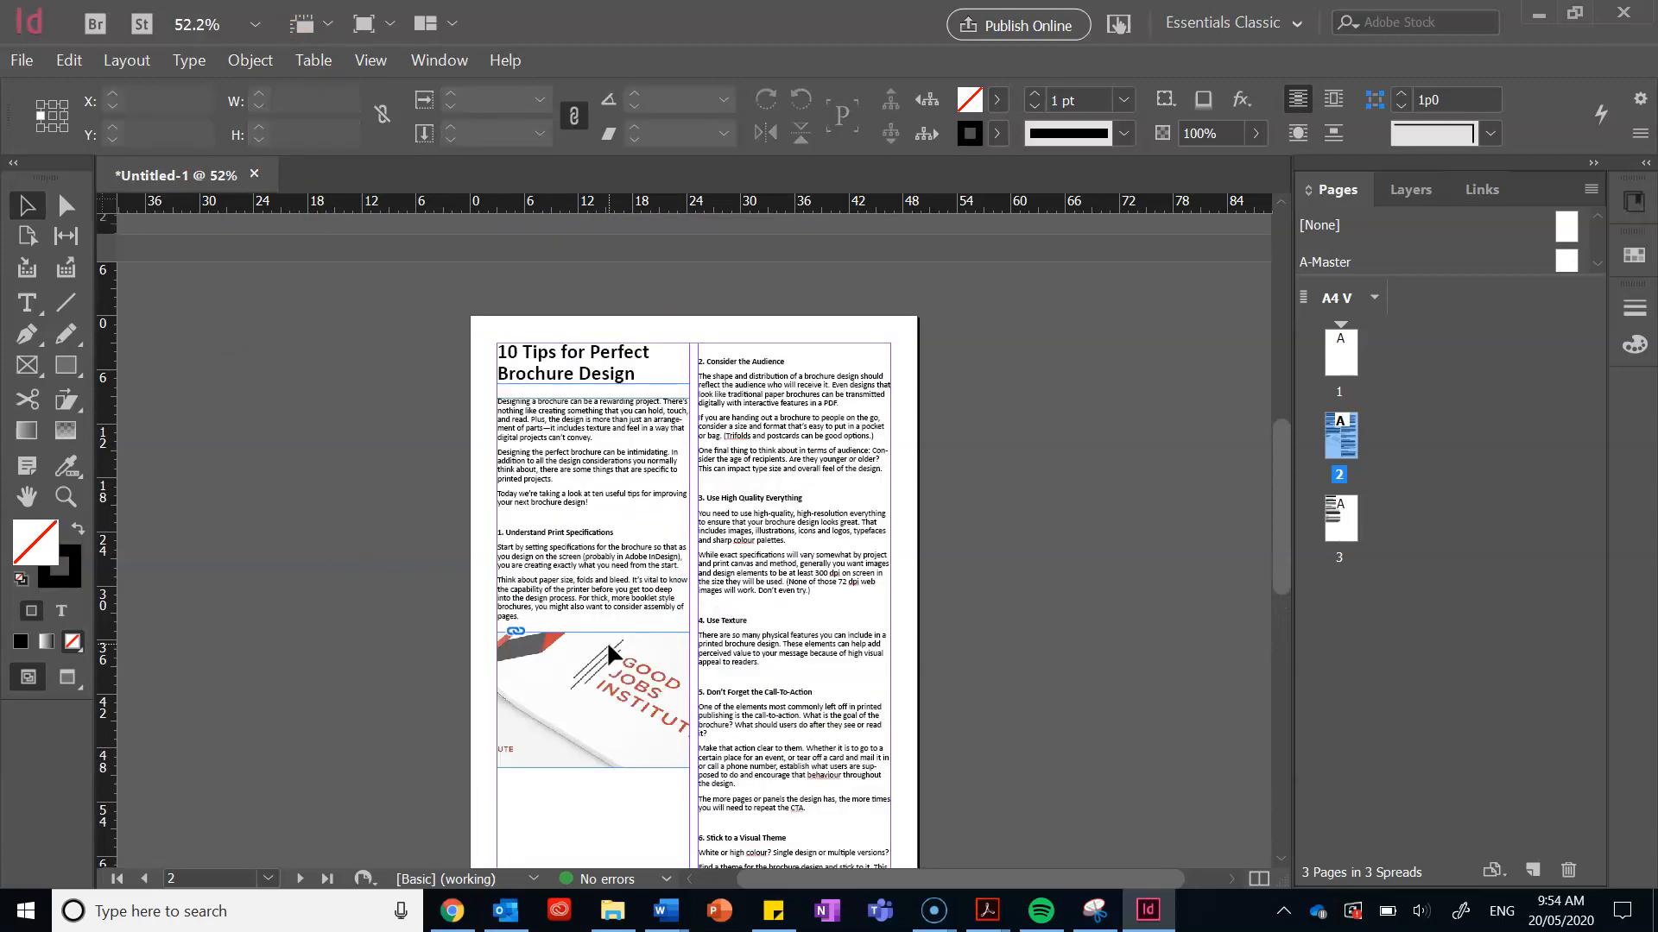
scroll(606, 640, down, 1)
scroll(606, 641, down, 1)
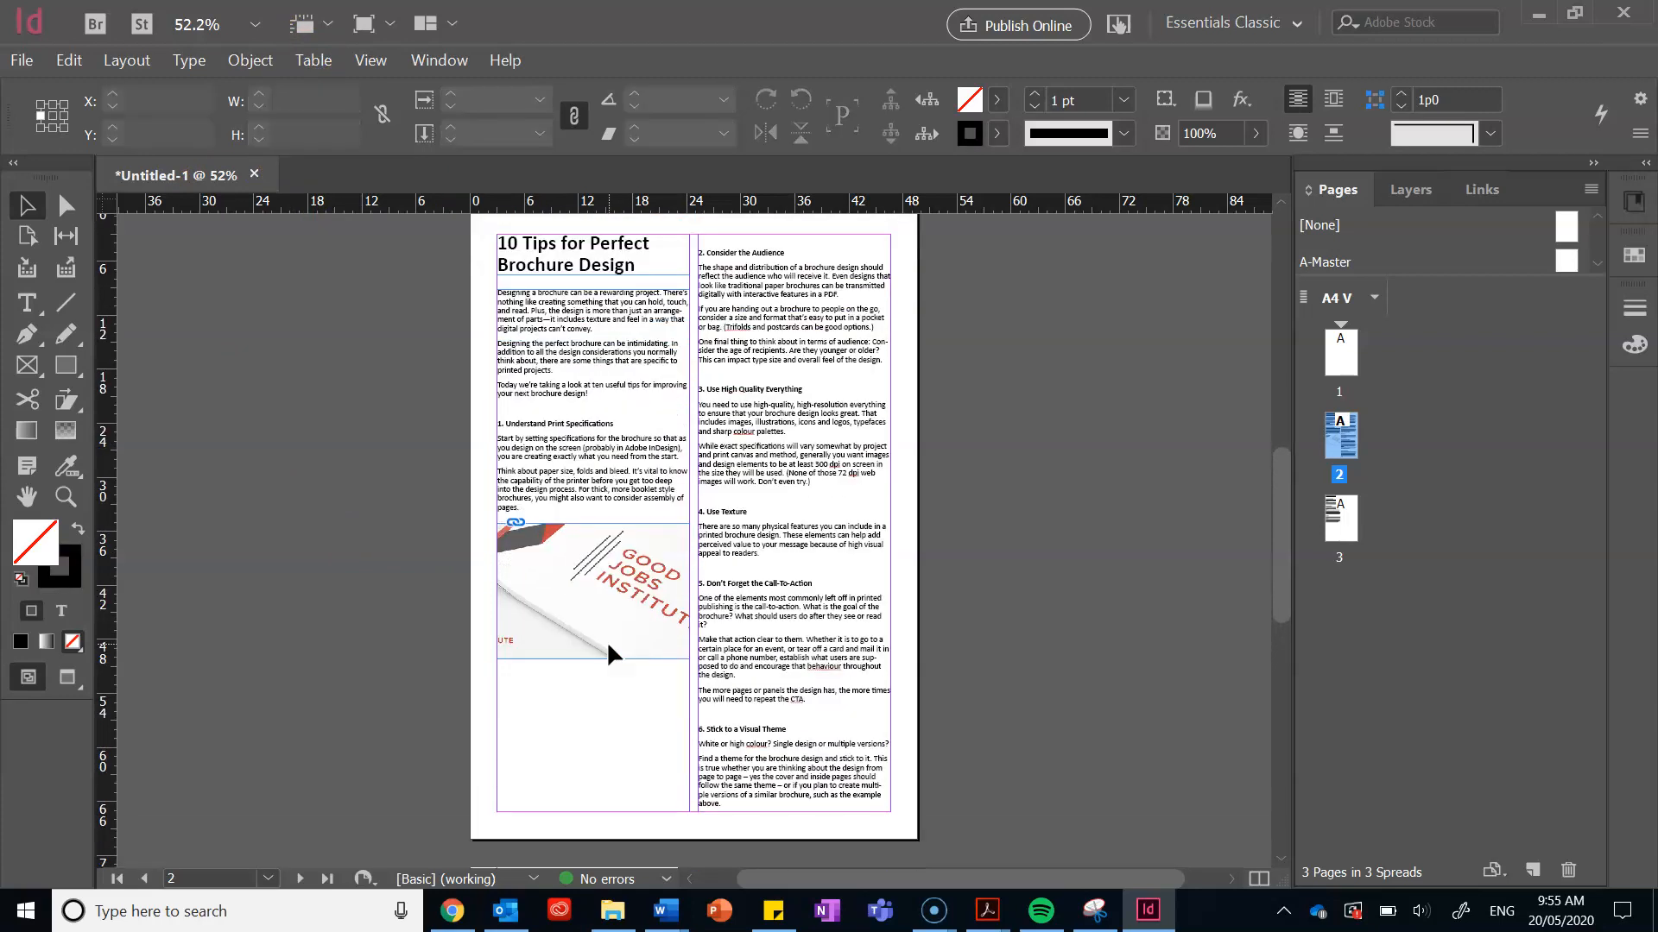
click(149, 428)
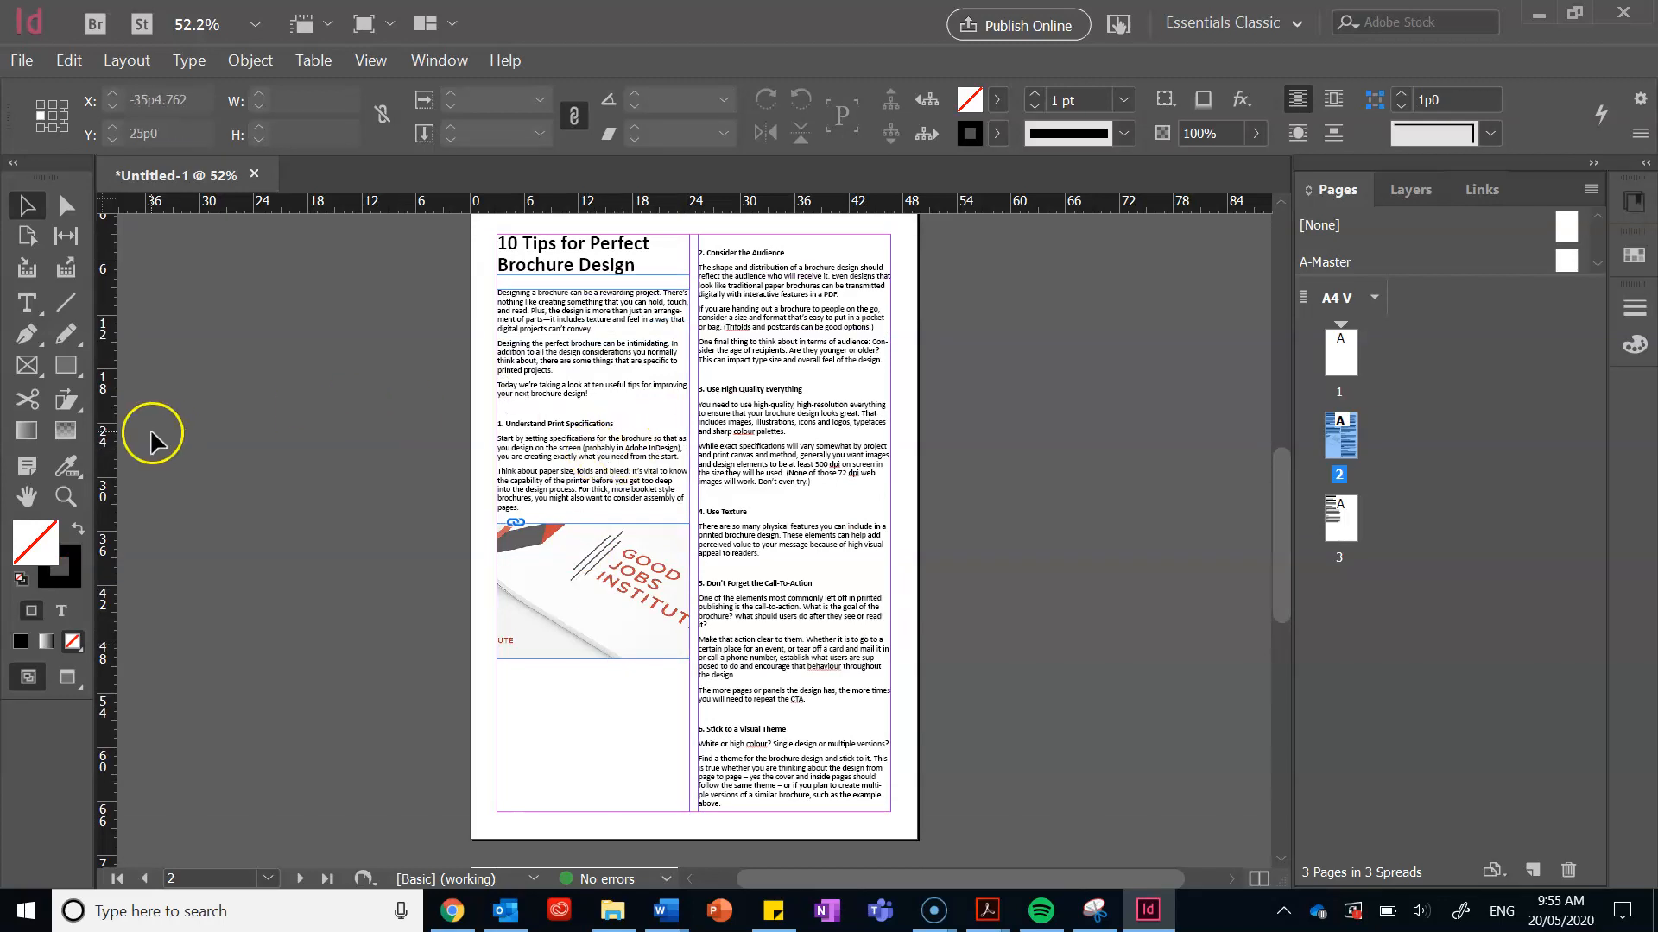
Step: Choose the Rectangle Tool, then bring up the designshack.net brochure tips article in Chrome
click(75, 377)
right_click(77, 378)
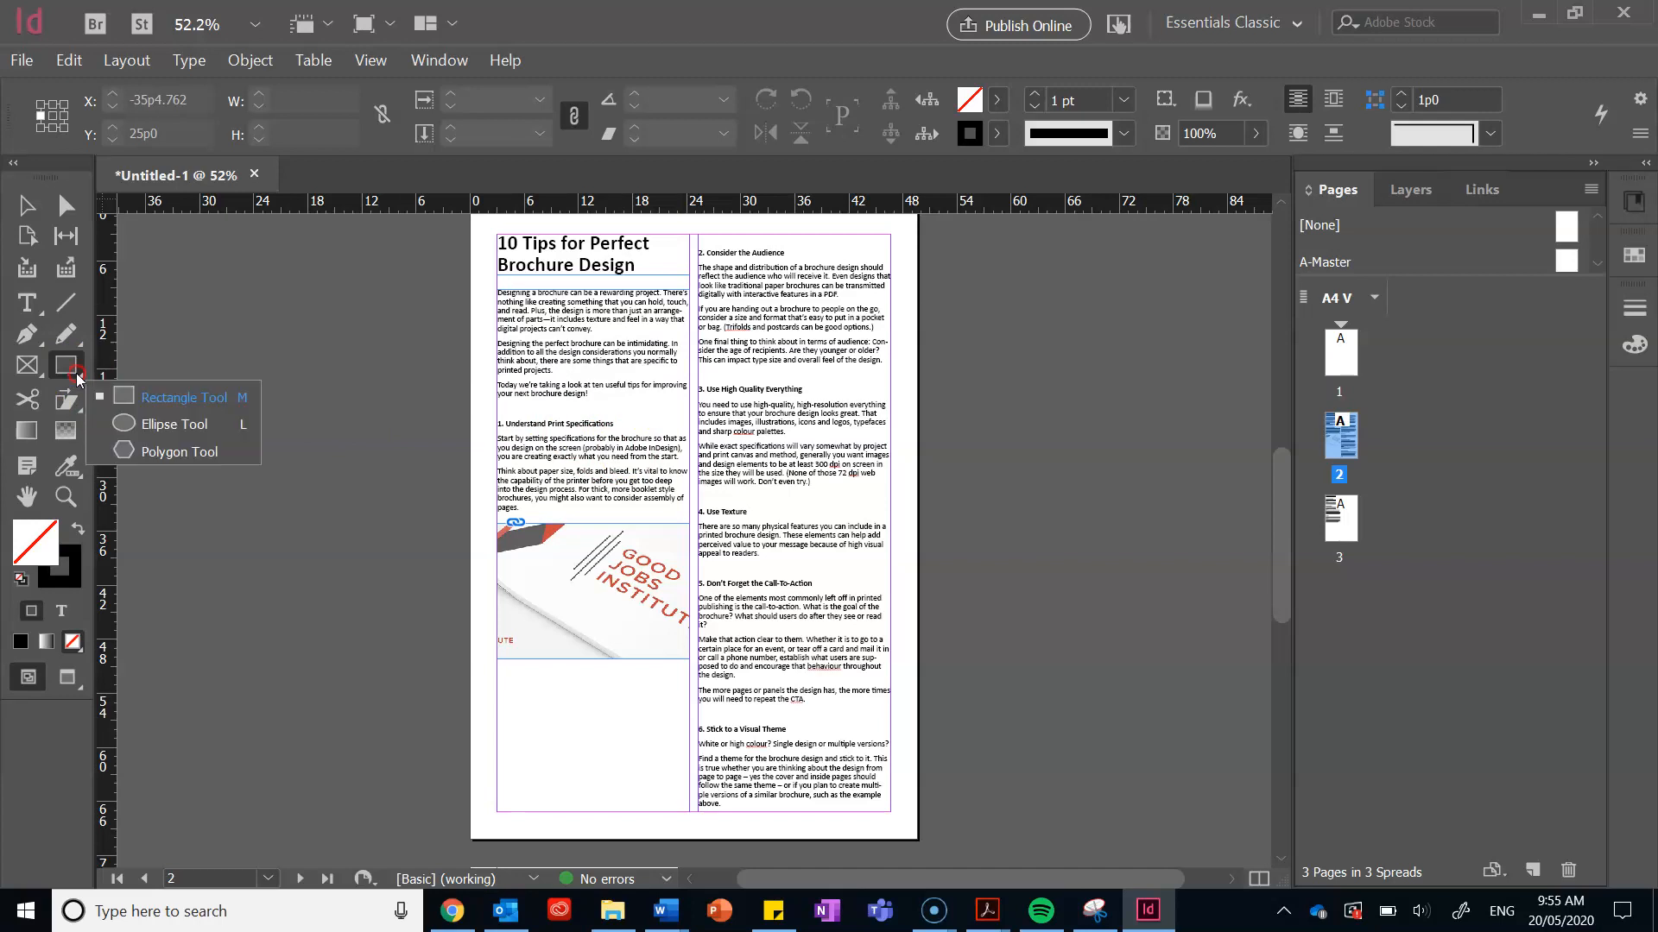
click(123, 399)
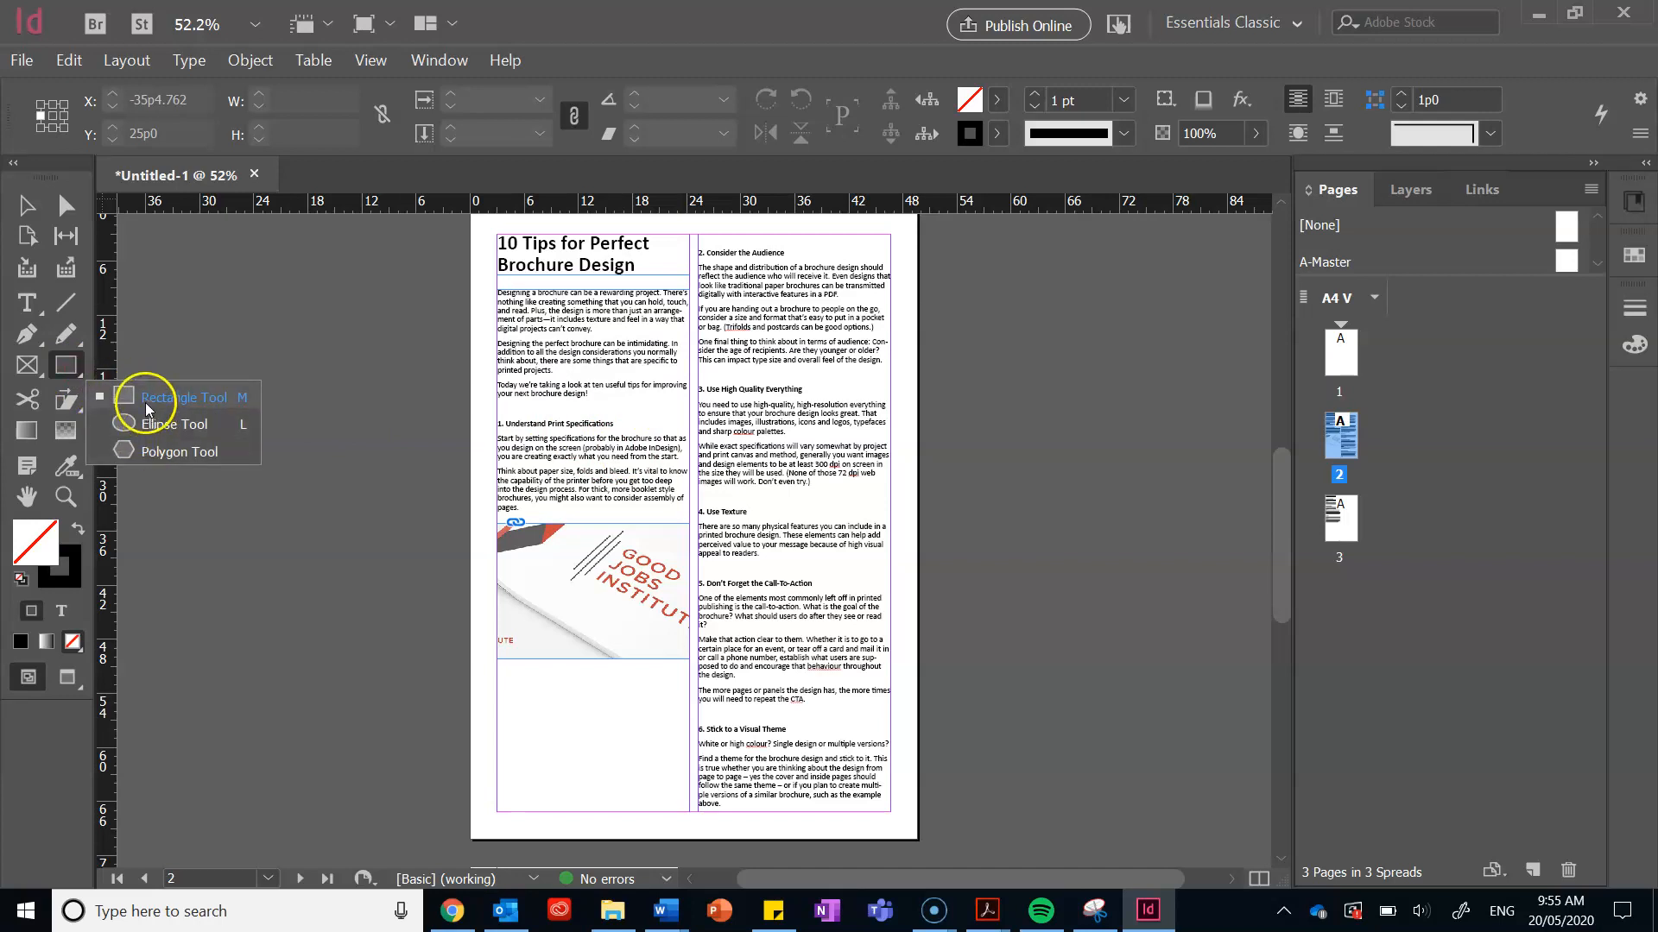
click(61, 374)
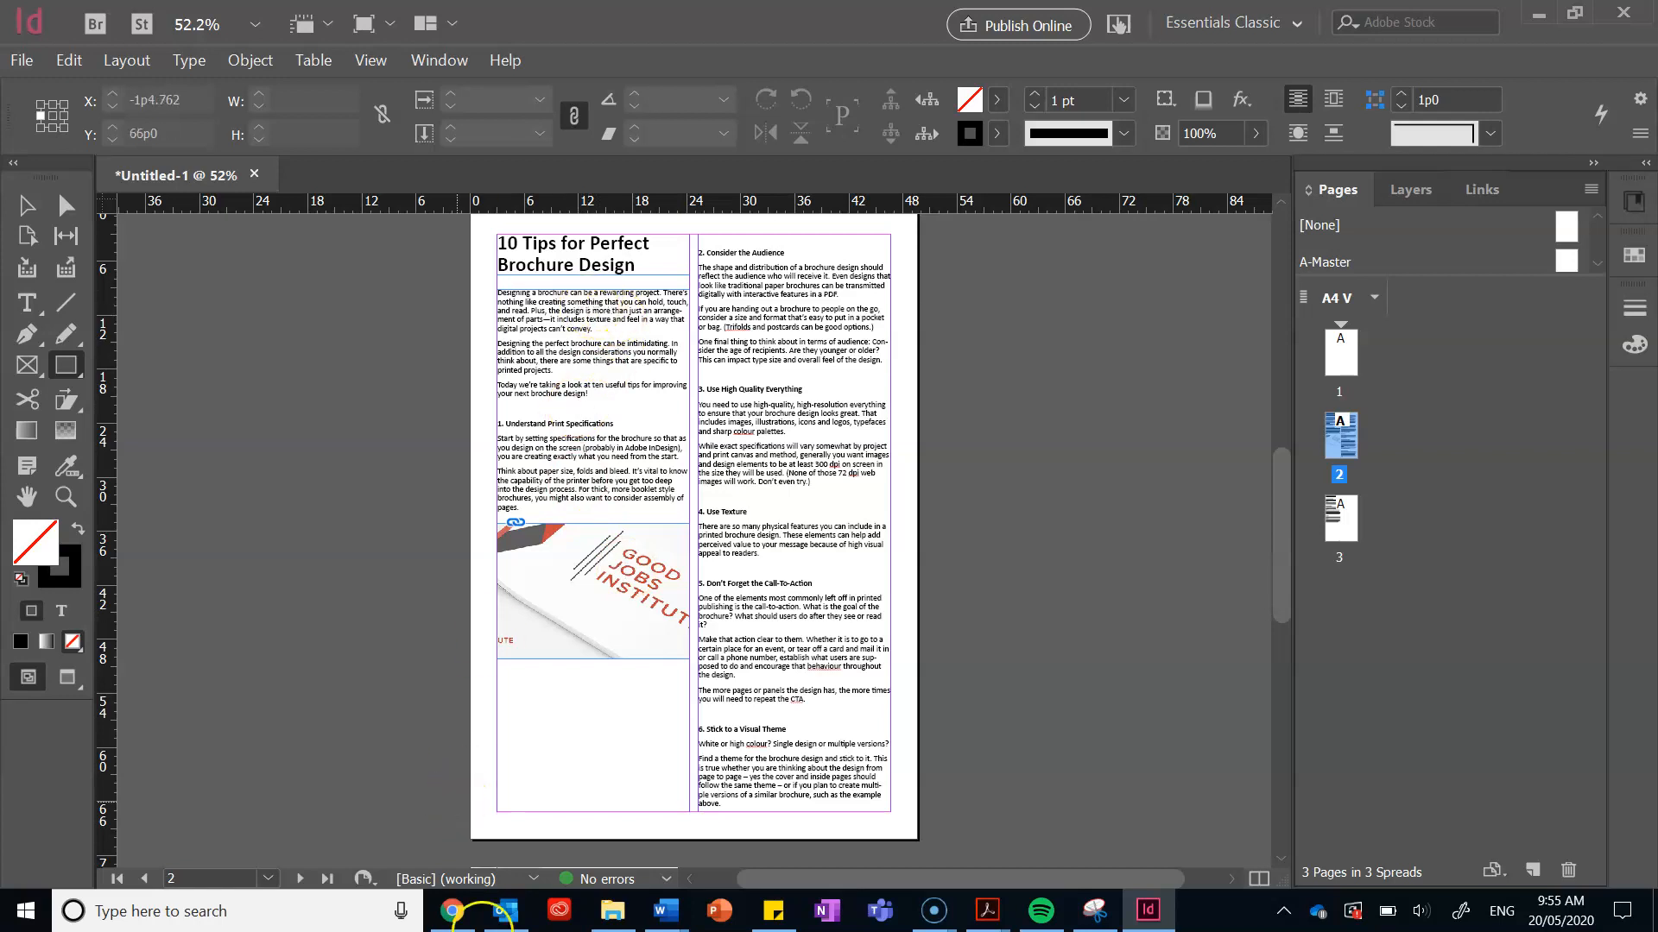
click(467, 917)
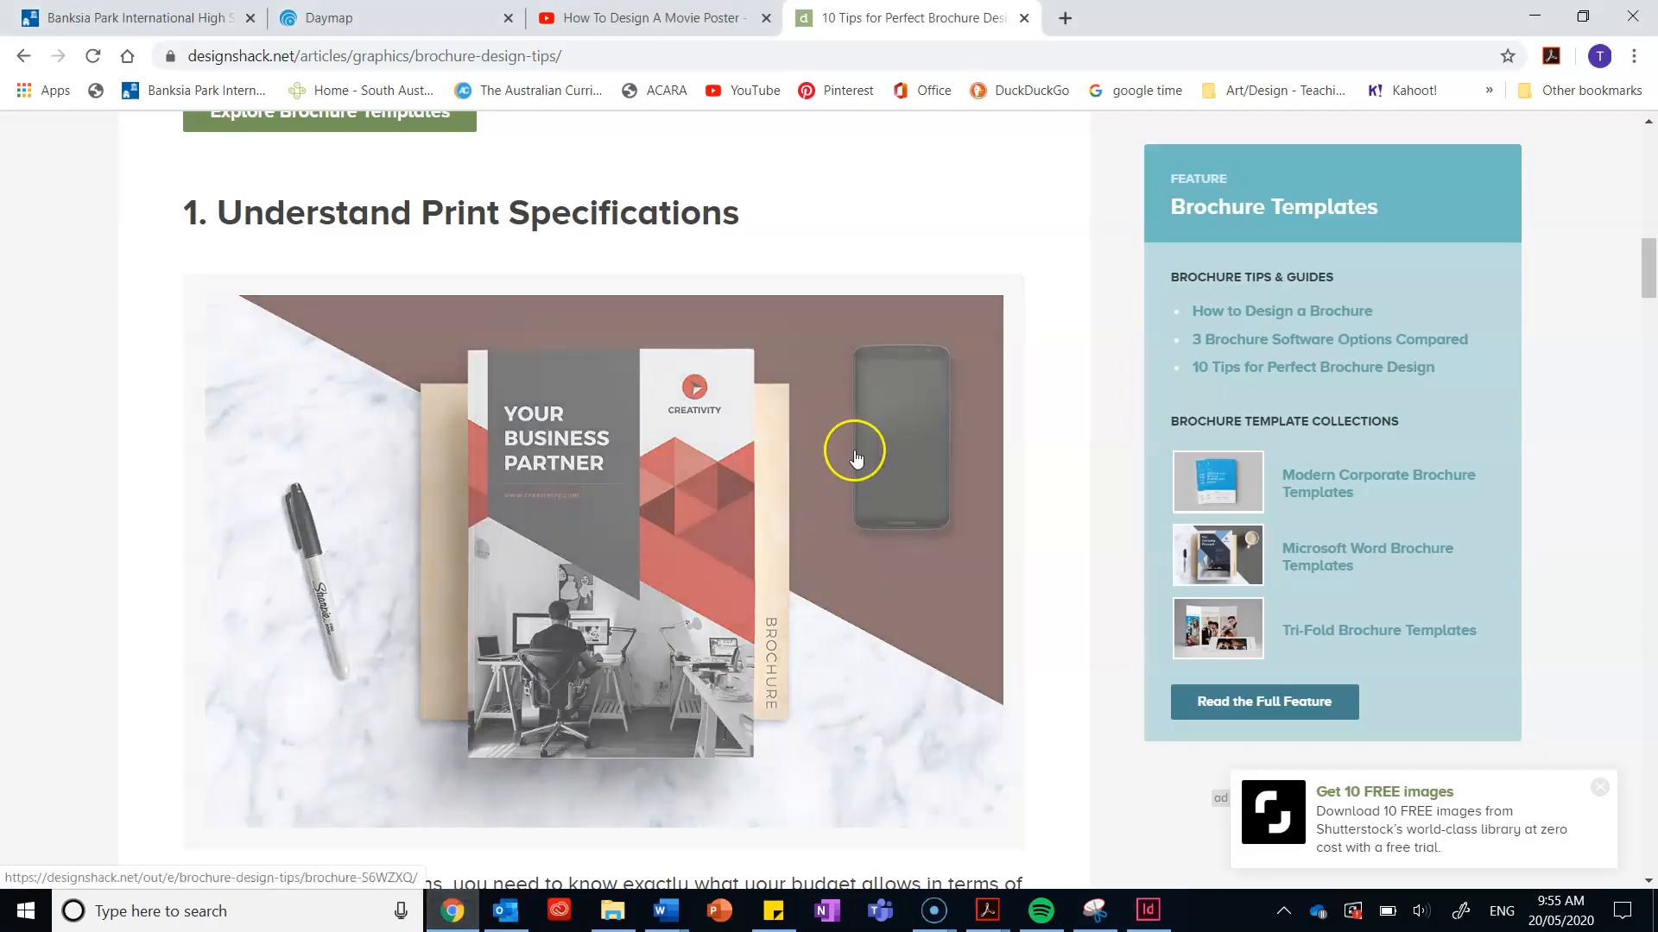
Step: Find the Good Jobs Institute image under '2. Consider the Audience', then switch back to InDesign
scroll(1010, 621, down, 20)
scroll(1023, 573, up, 1)
scroll(1023, 572, up, 15)
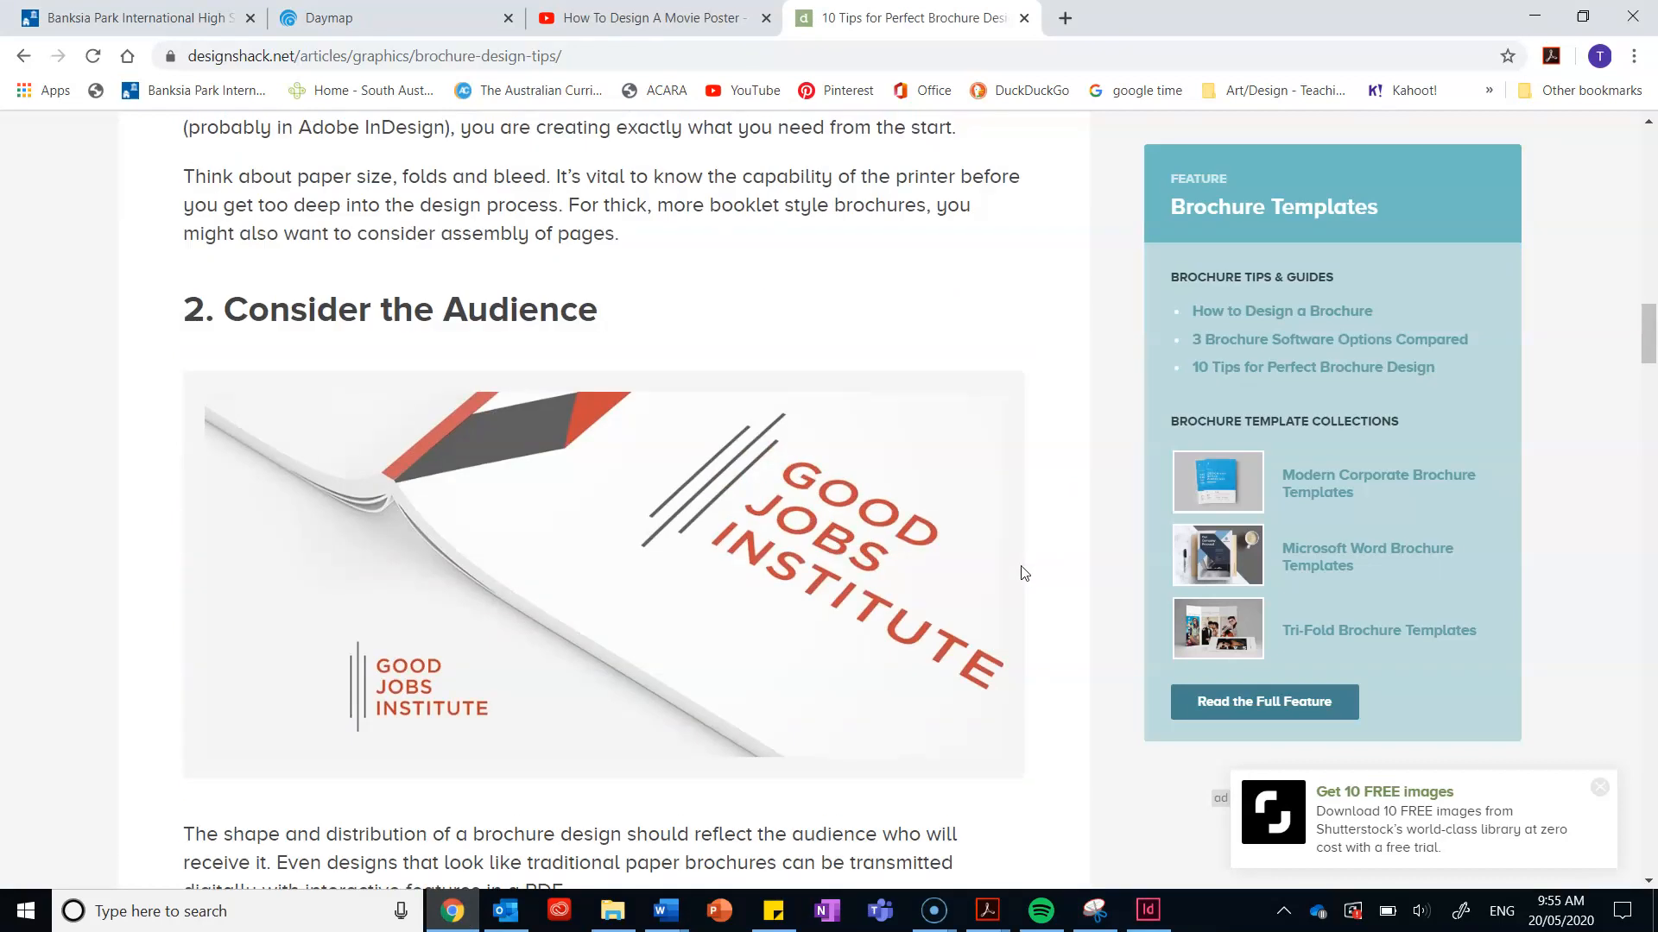
scroll(1023, 576, up, 10)
scroll(1024, 575, down, 4)
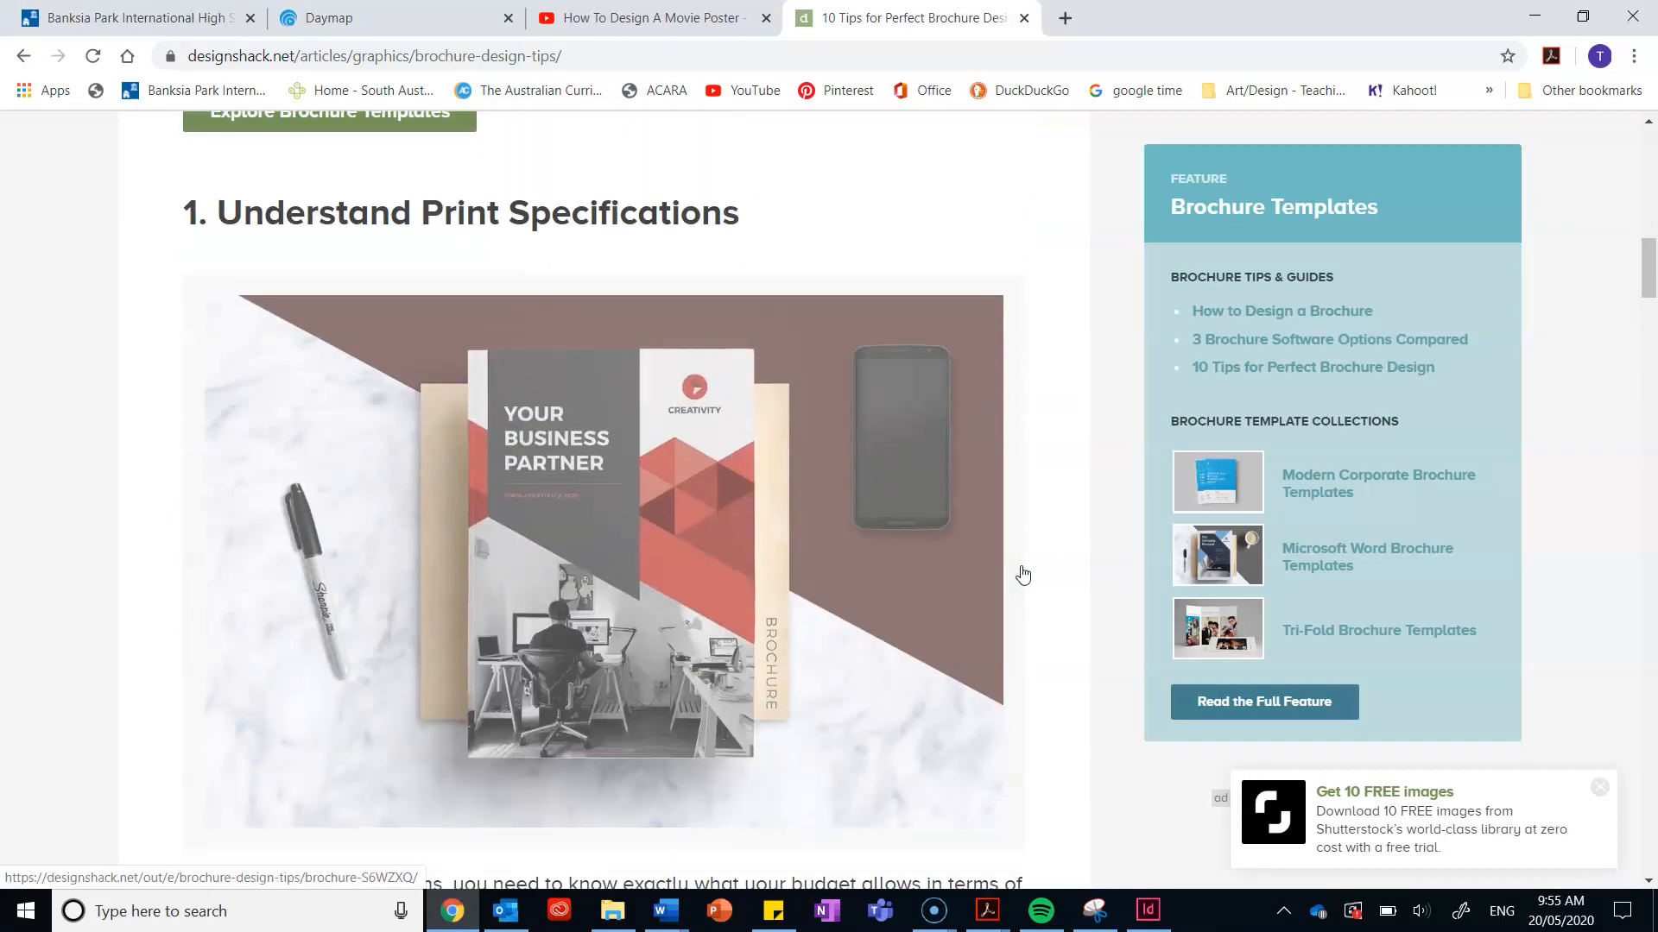
scroll(1023, 575, down, 6)
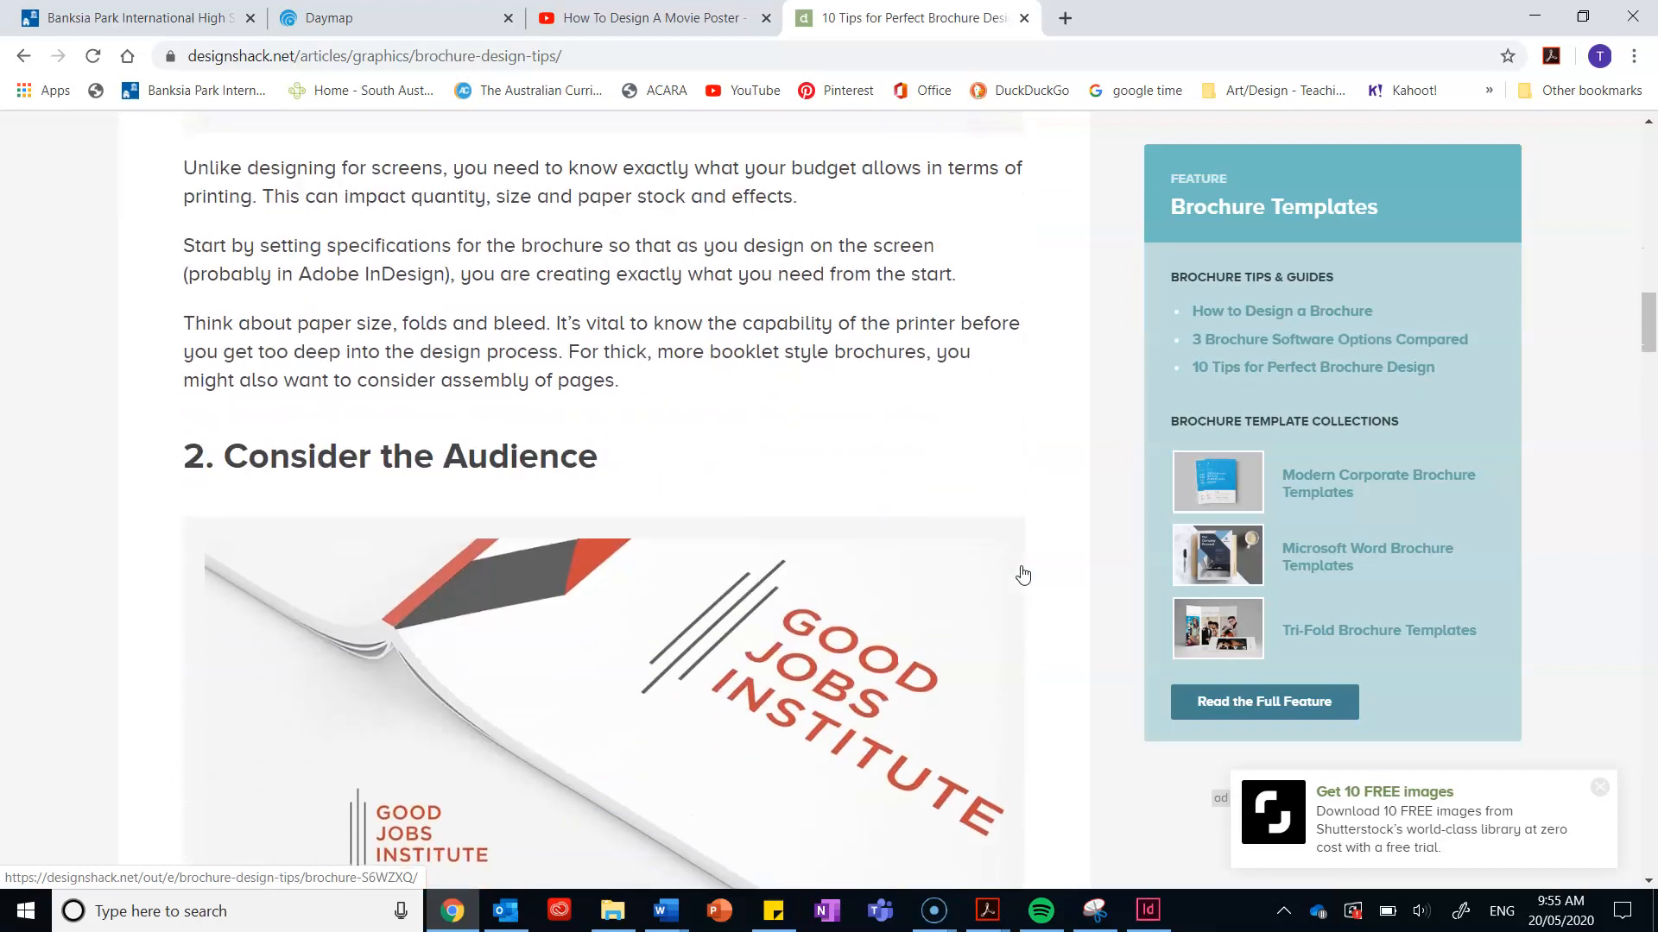
scroll(1023, 575, down, 7)
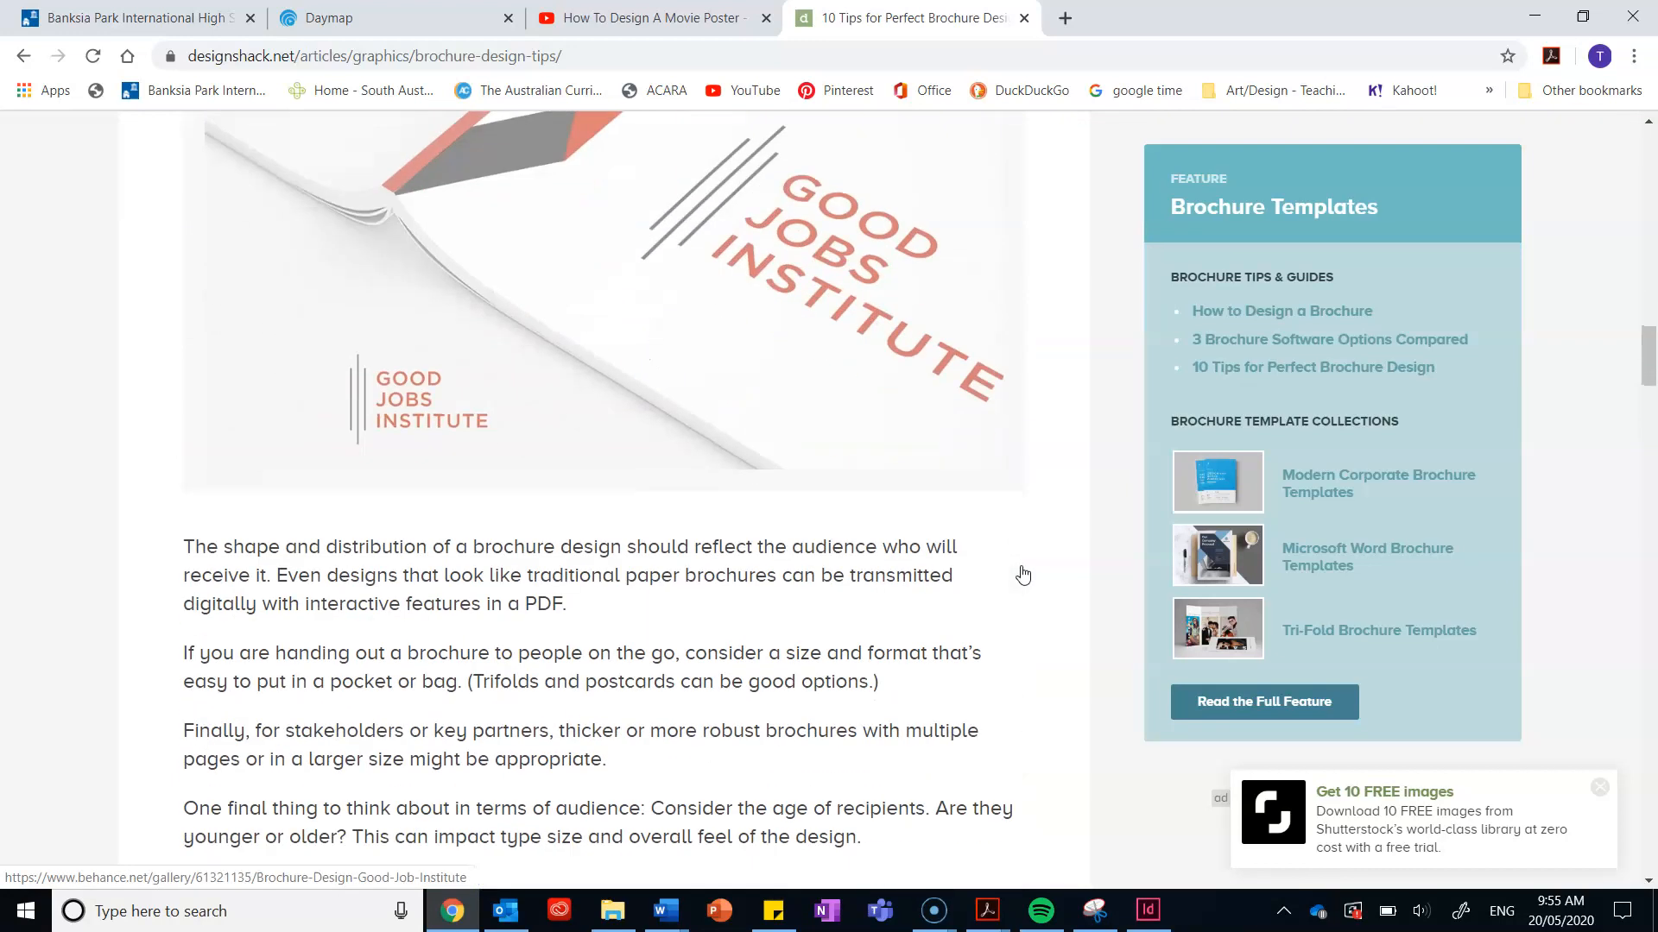
scroll(1023, 574, up, 3)
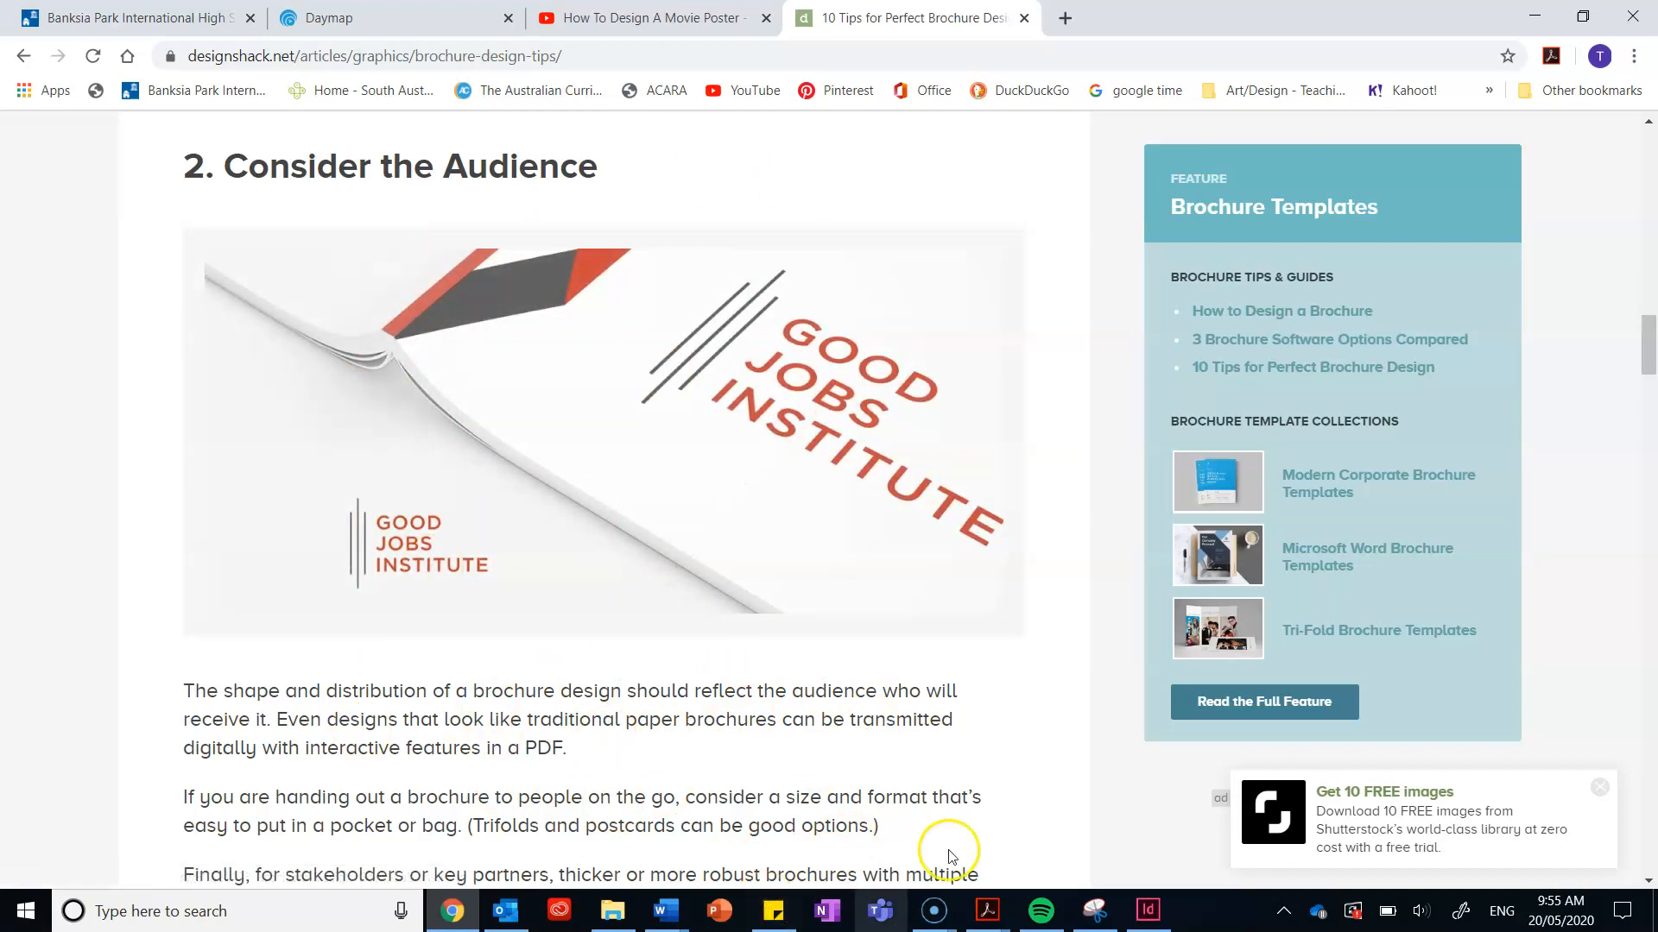
click(1147, 910)
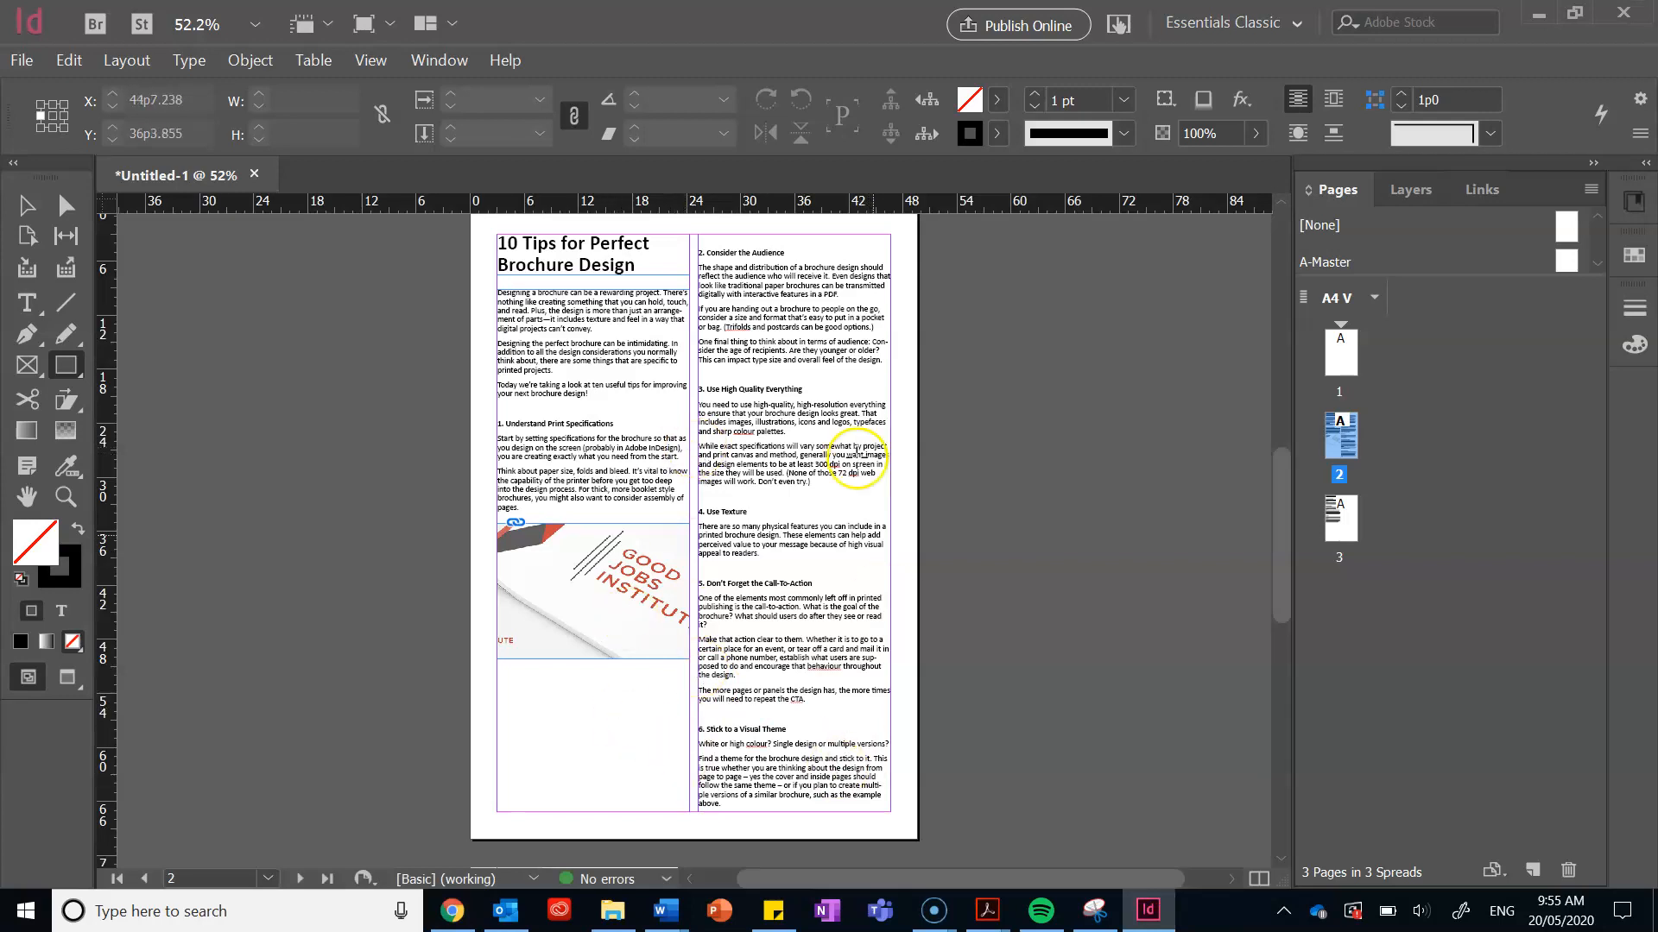